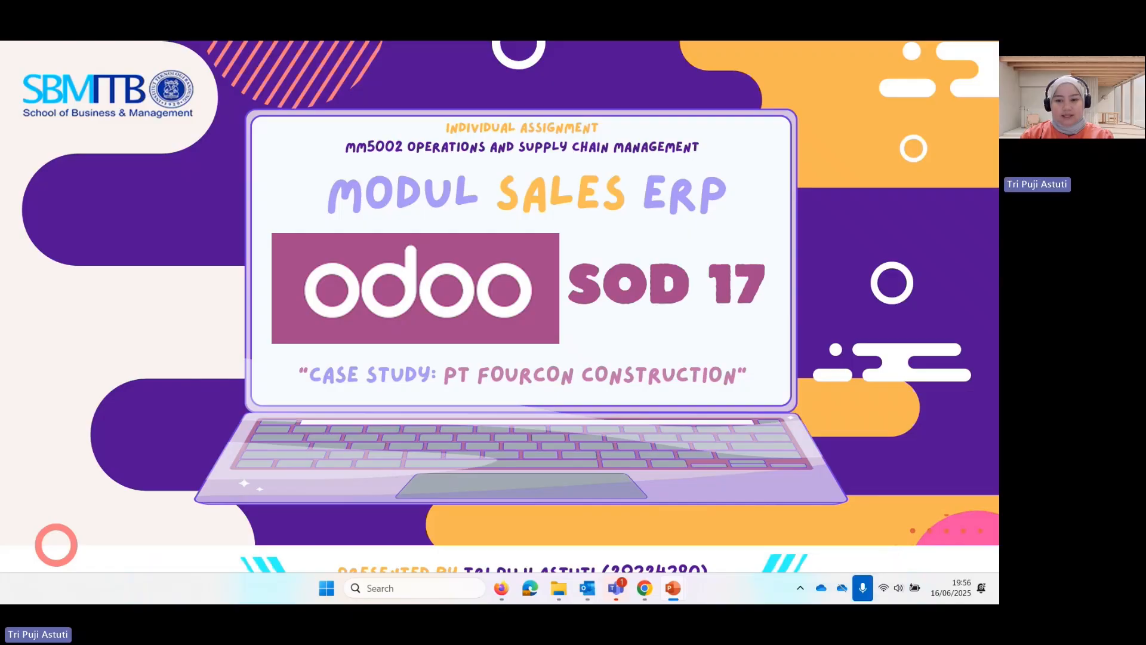
Advance through the Langkah Kerja and Langkah 1 slides, then switch to the Odoo login page
key(Right)
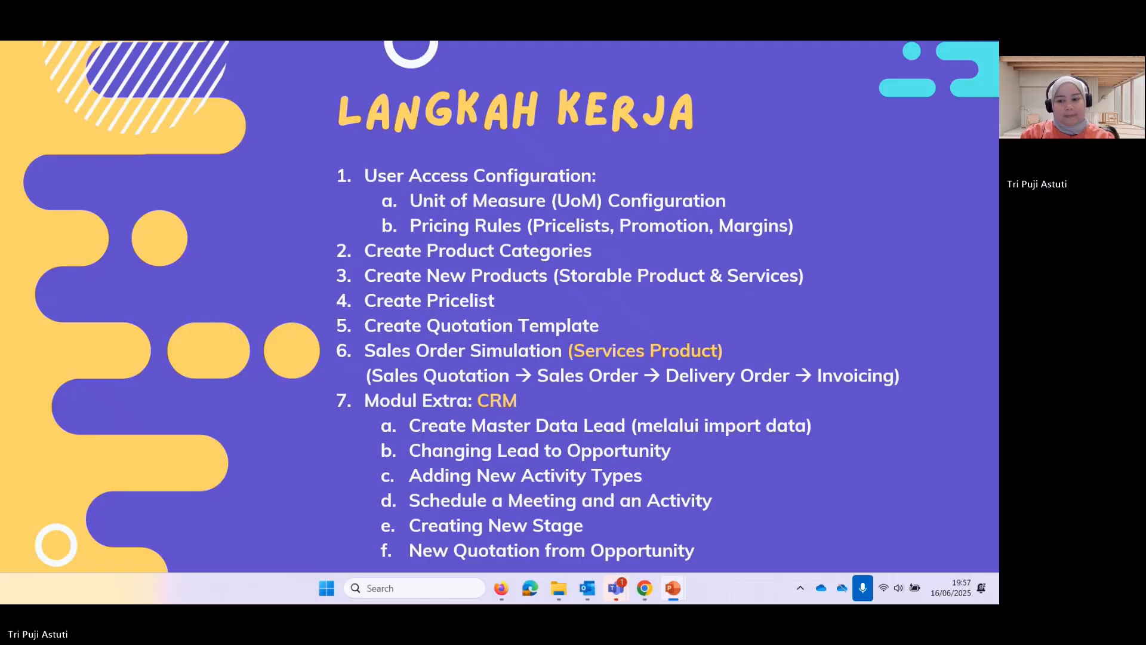
key(Right)
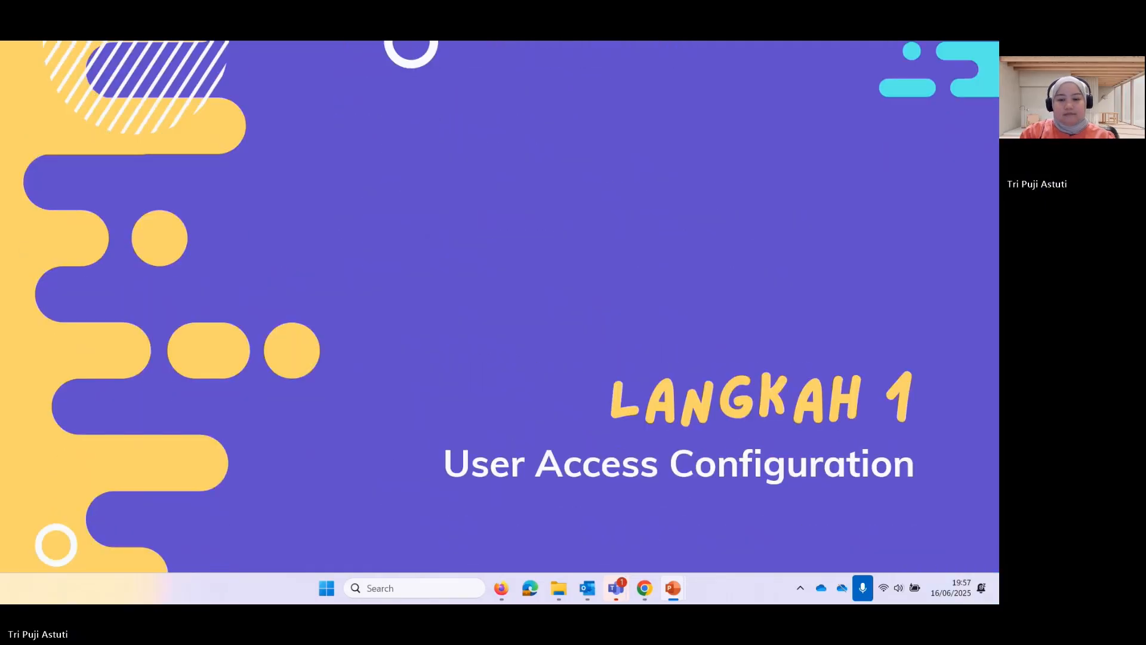
key(alt+Tab)
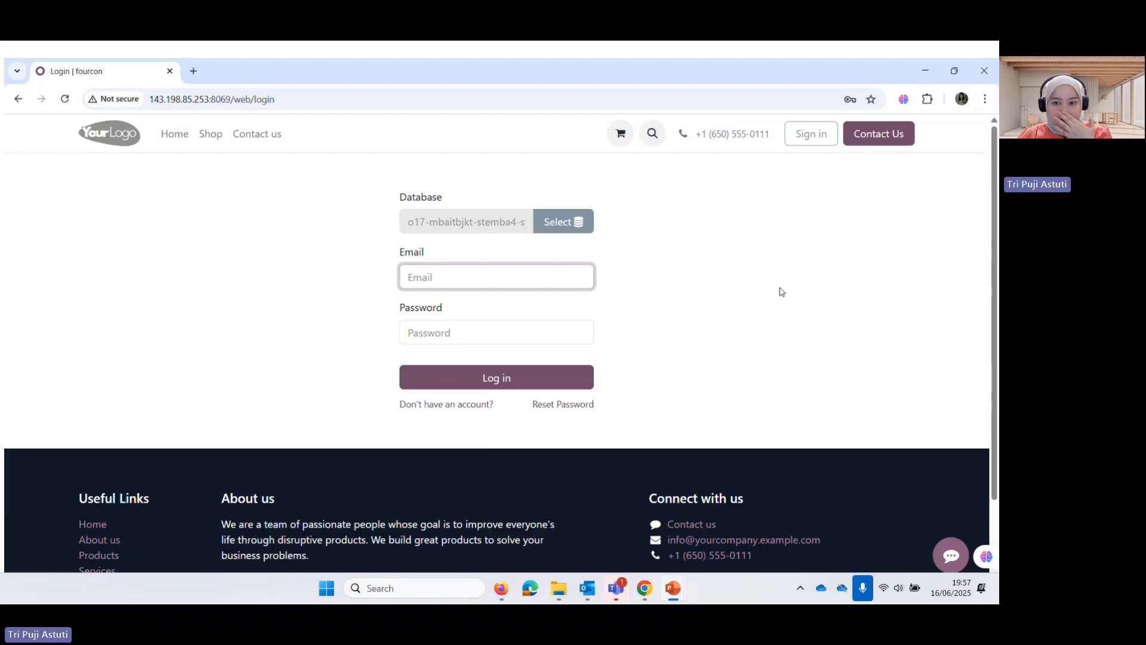
Log in to Odoo as the administrator using the saved password
text(admin)
click(586, 326)
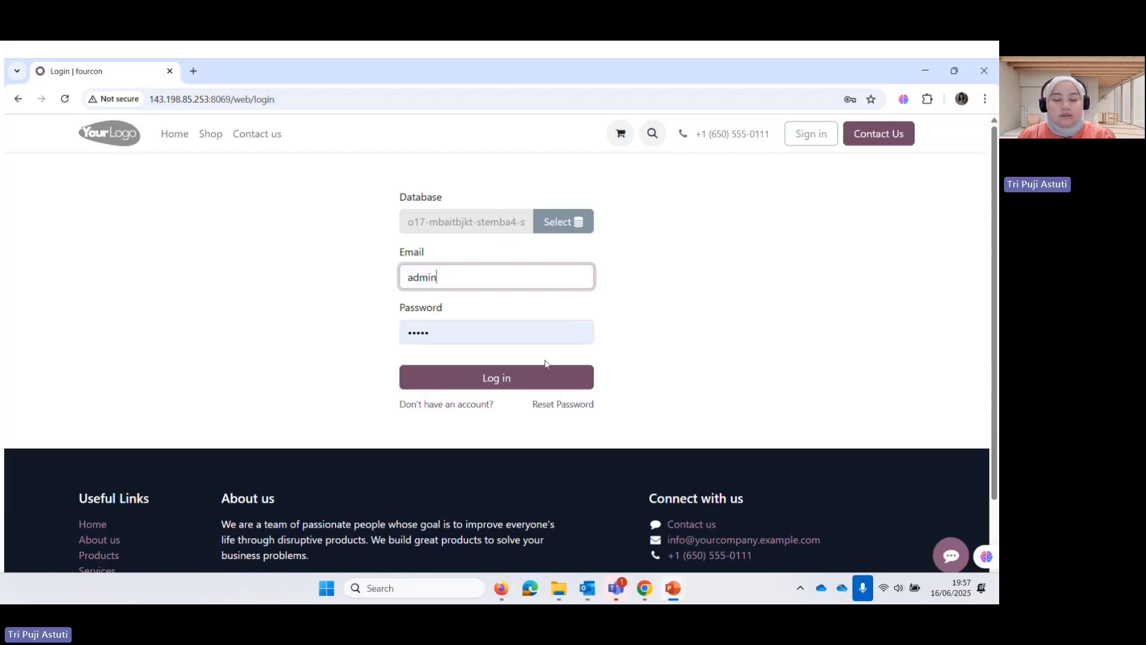
click(543, 377)
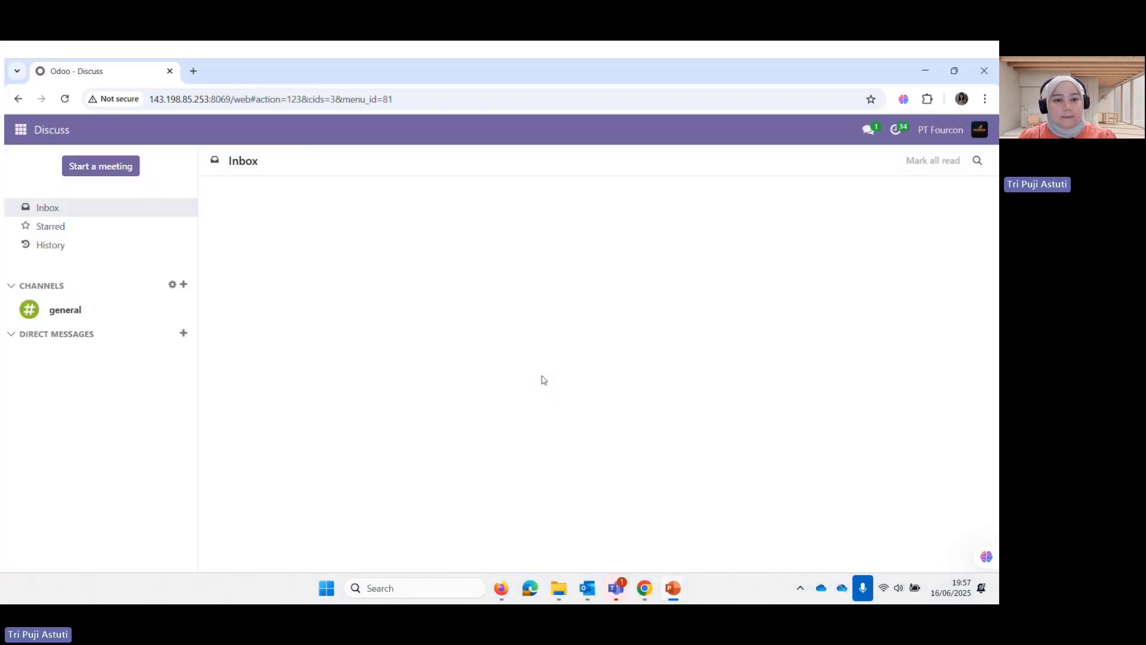
Go to Settings > Users & Companies > Users to list the 11 internal users
click(21, 130)
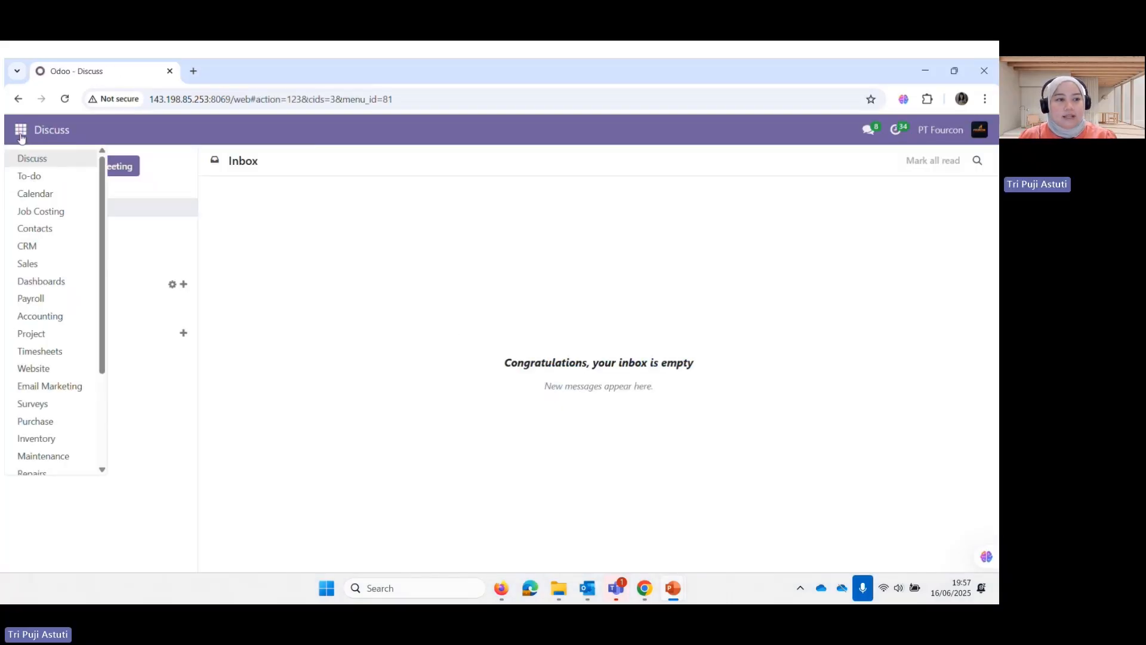
scroll(39, 453, down, 2)
click(40, 462)
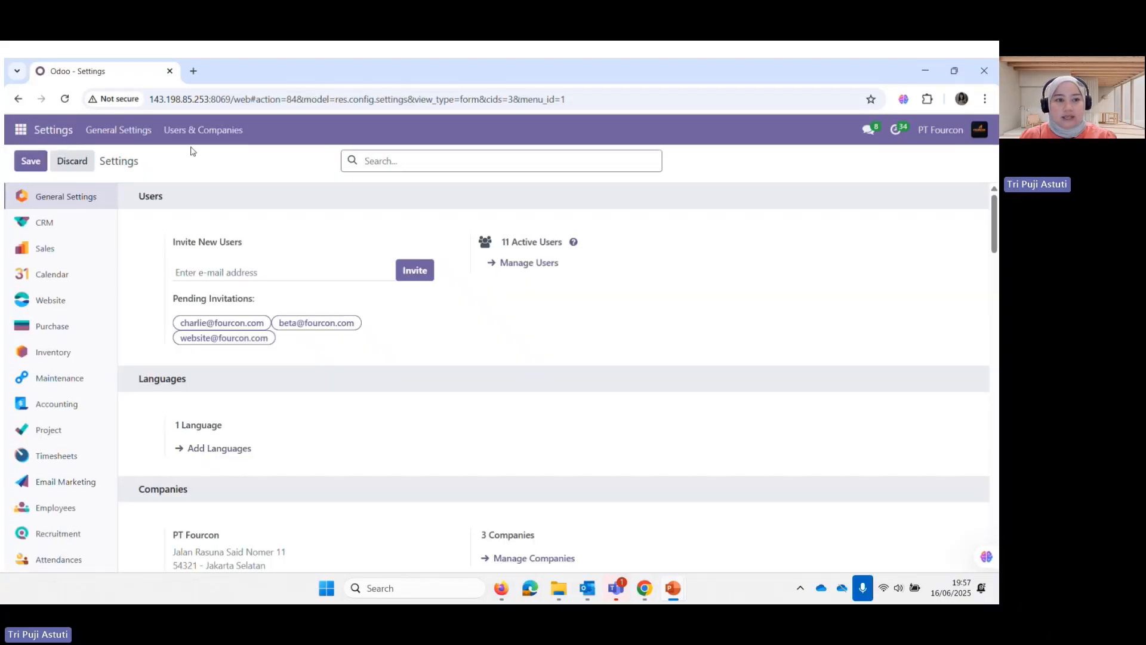
click(209, 133)
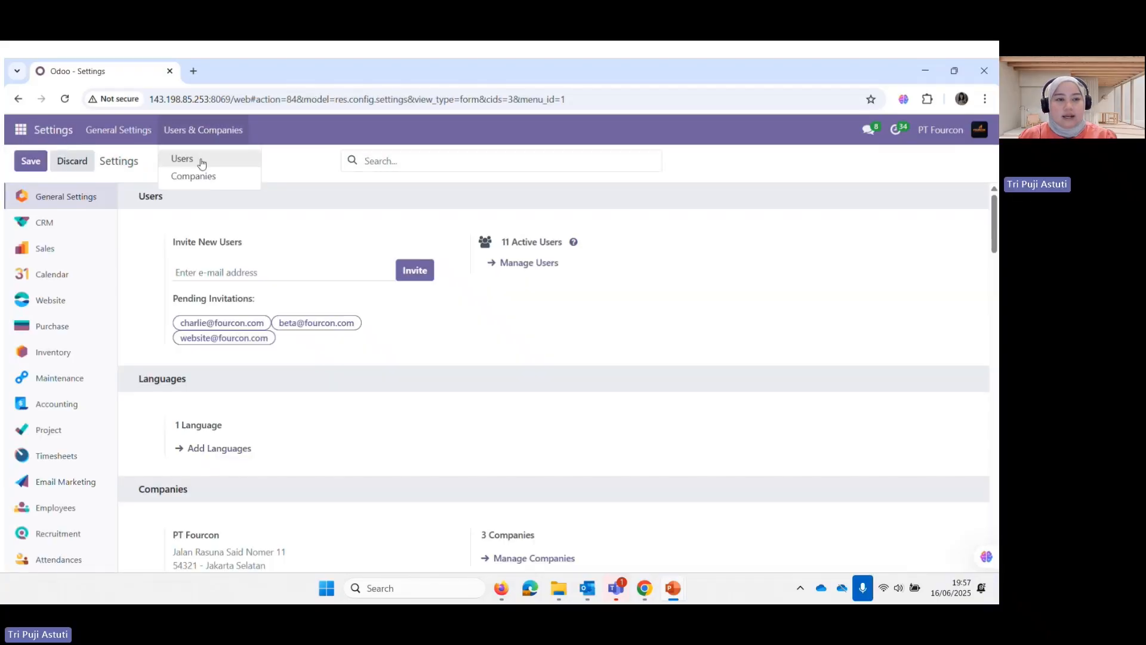
click(202, 161)
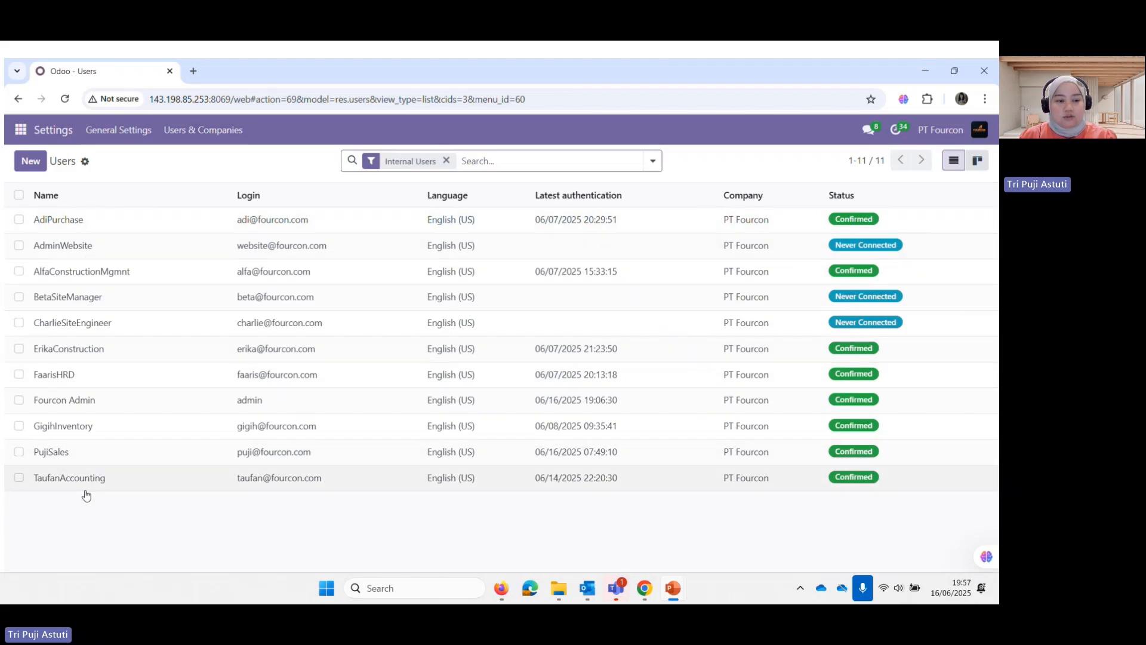
Review the sales user's access rights: Sales as Administrator, Accounting as Billing
click(59, 459)
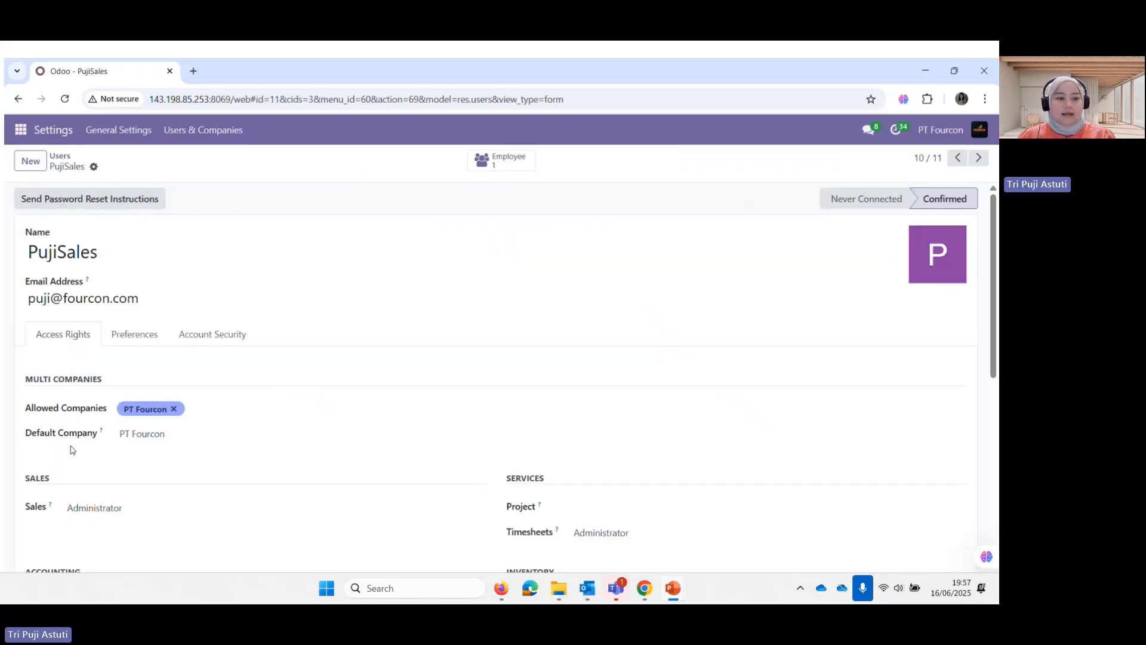
scroll(189, 376, down, 3)
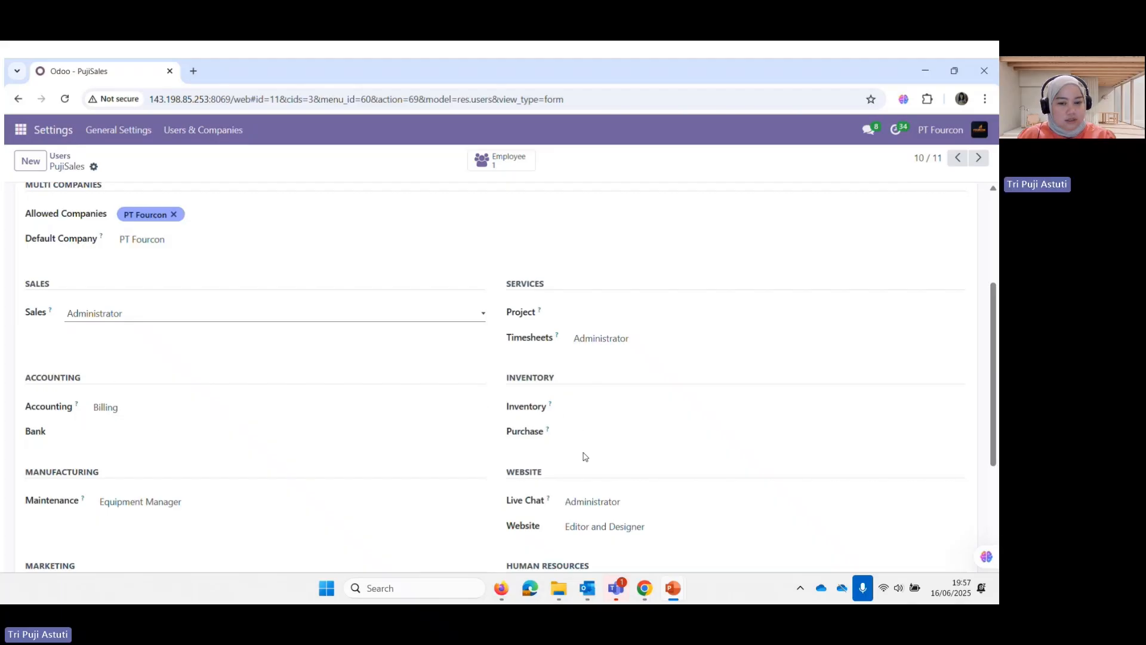
scroll(582, 462, down, 1)
scroll(564, 460, down, 1)
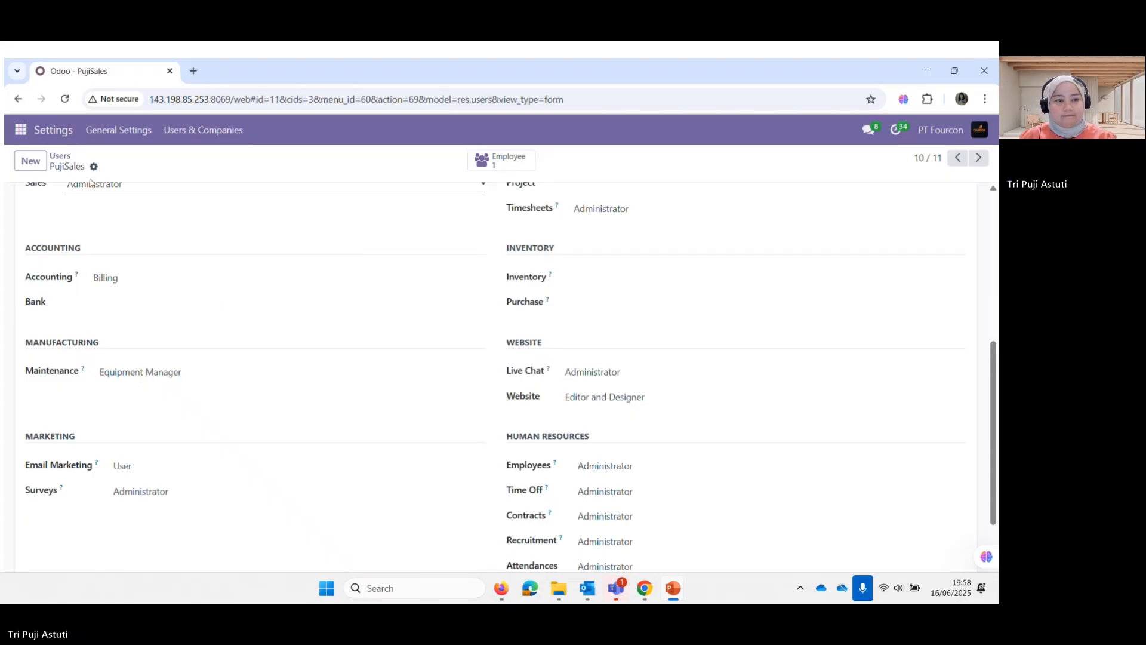
click(21, 131)
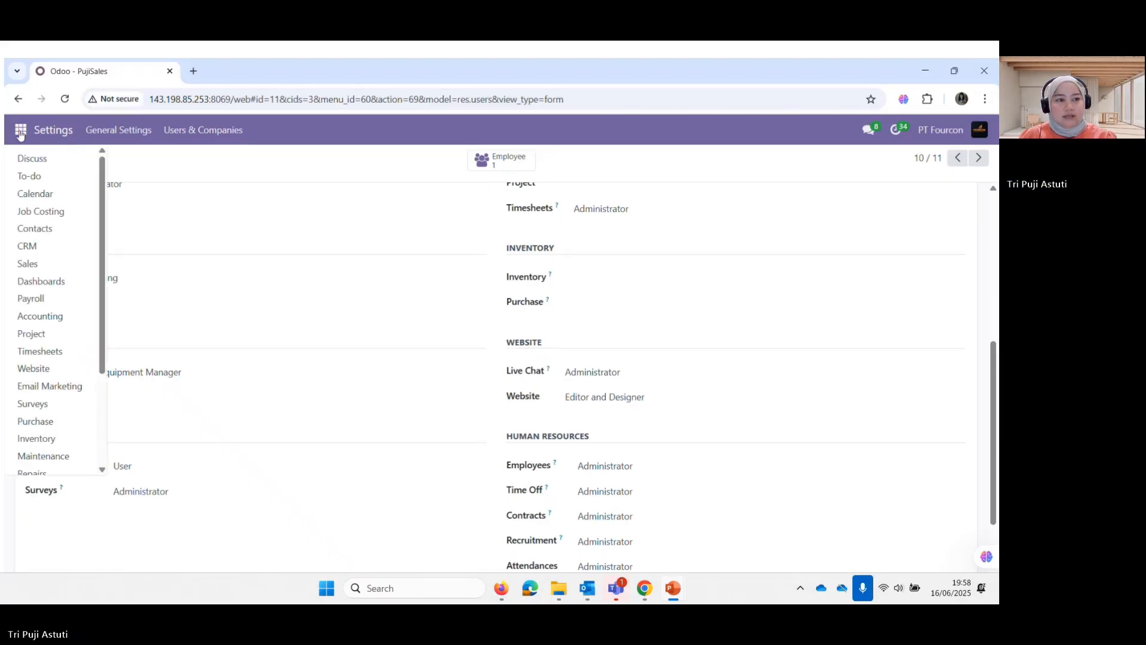
Review Sales settings (Variants, Units of Measure, Pricelists enabled), then advance to the Langkah 2 slide
click(41, 265)
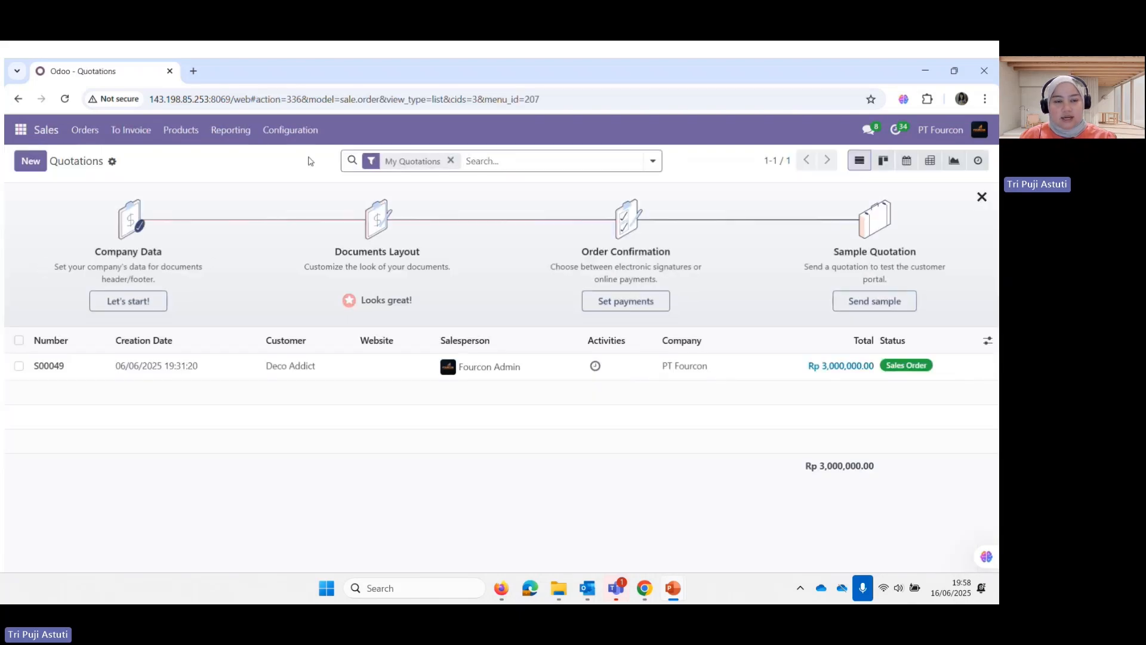
click(313, 139)
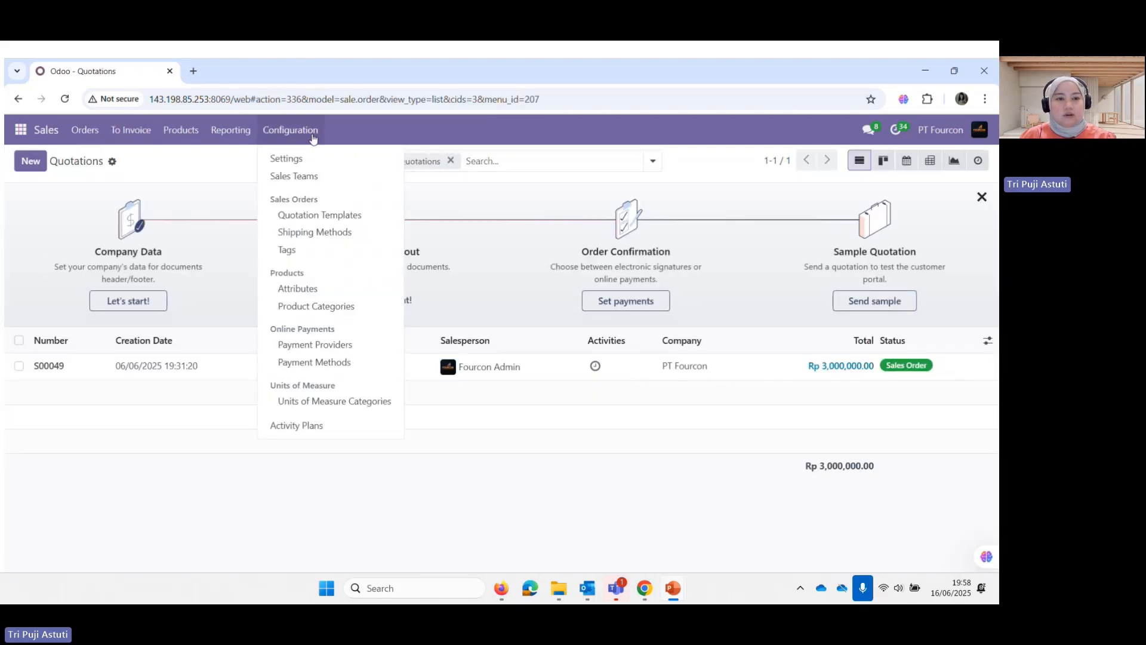
click(313, 164)
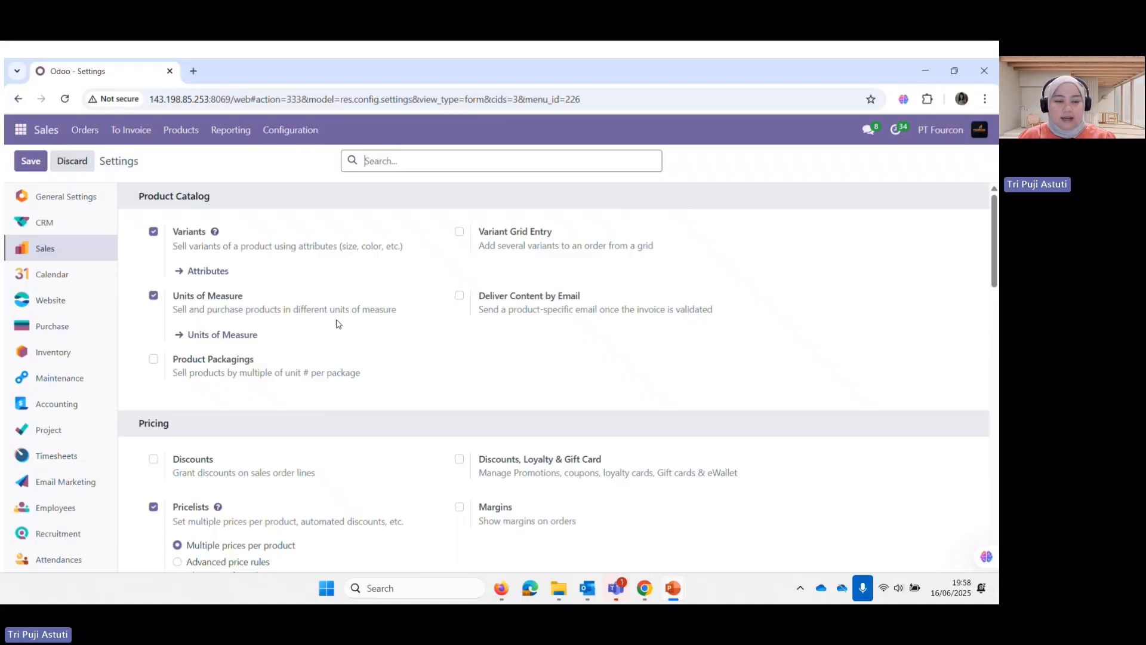
scroll(325, 325, down, 2)
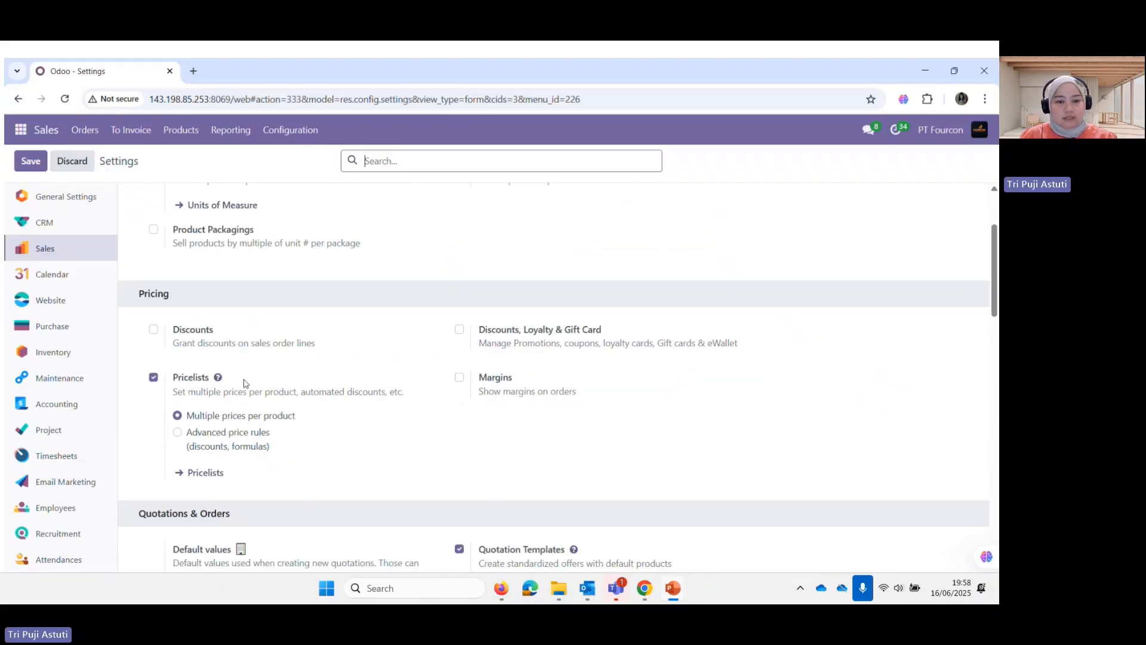
scroll(295, 391, down, 5)
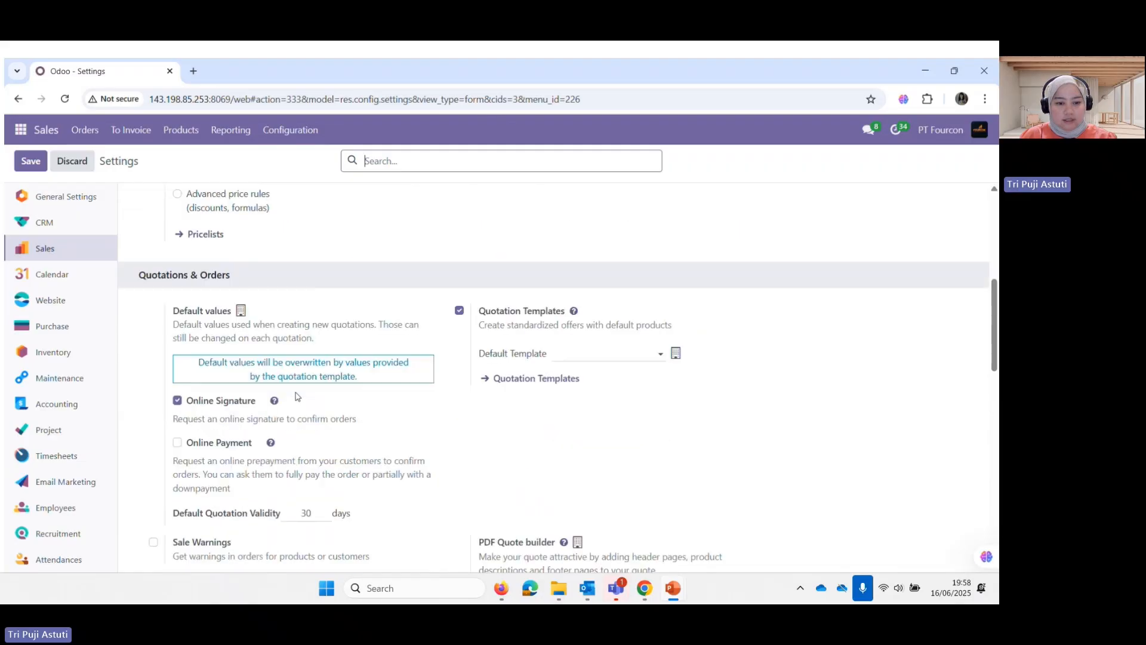
scroll(391, 391, down, 3)
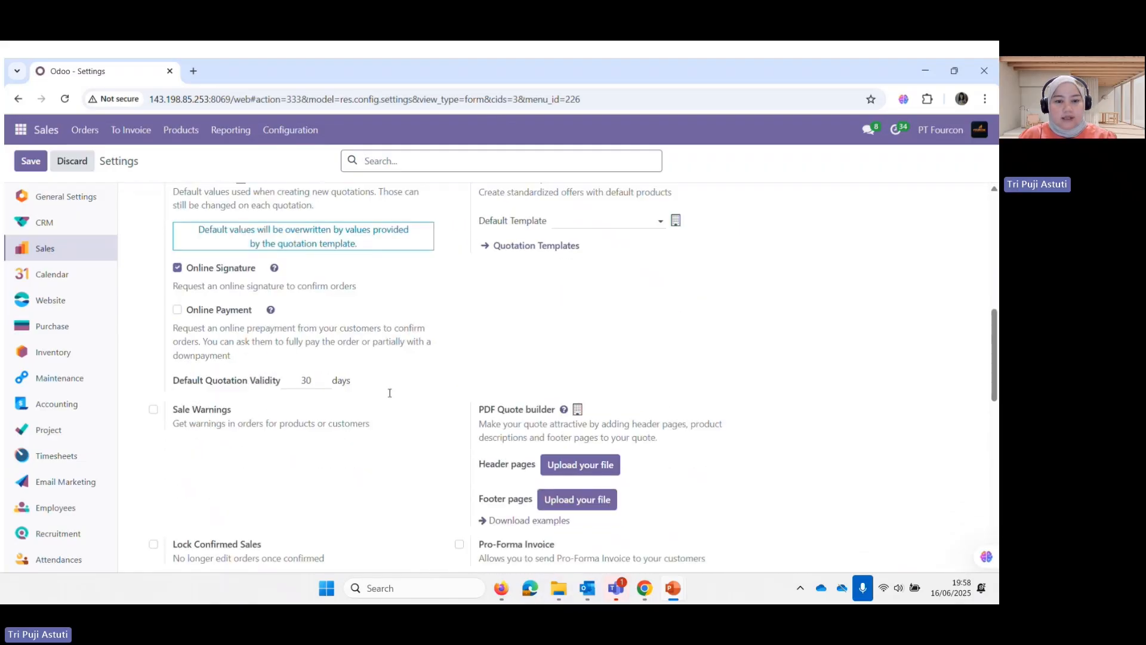
scroll(385, 398, down, 8)
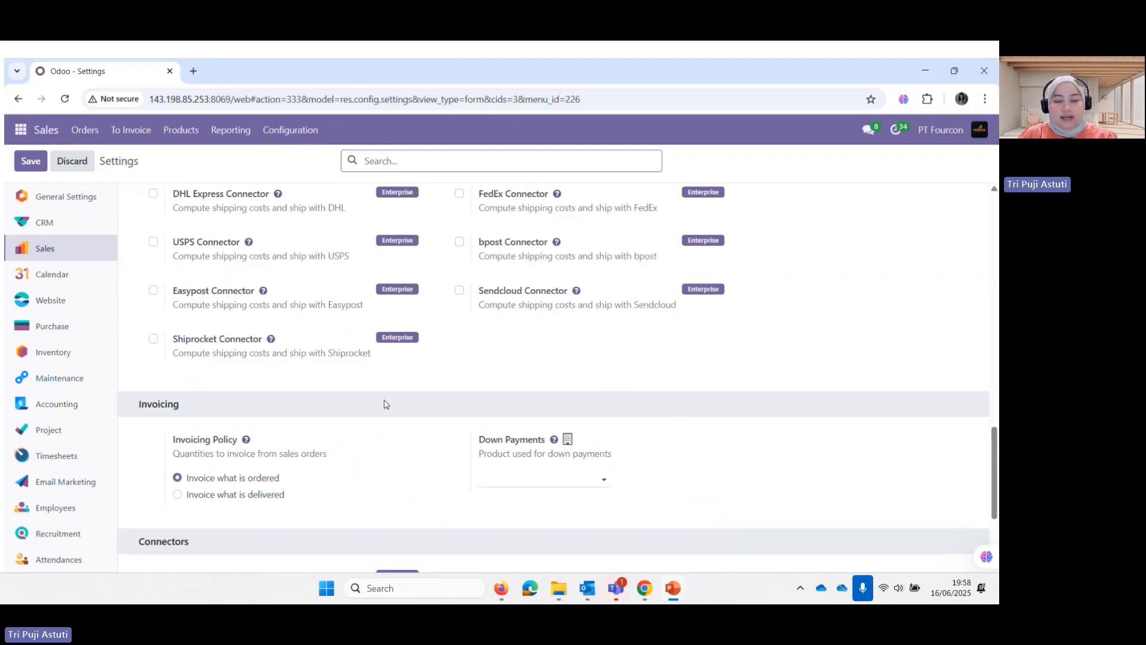
scroll(385, 404, down, 2)
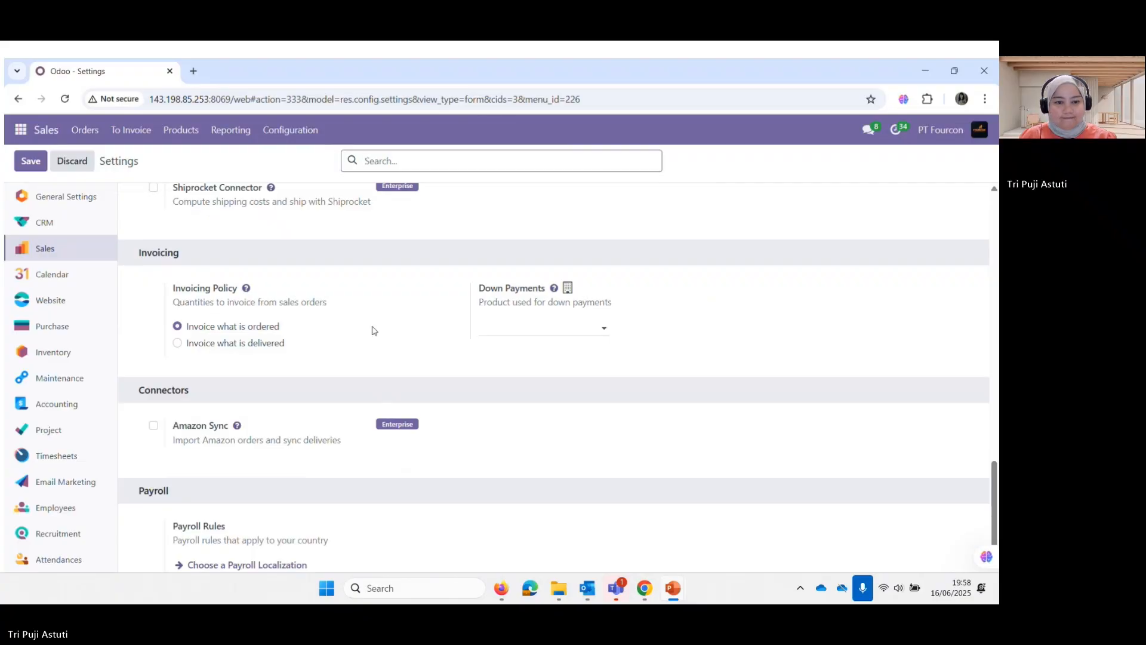
scroll(391, 433, down, 2)
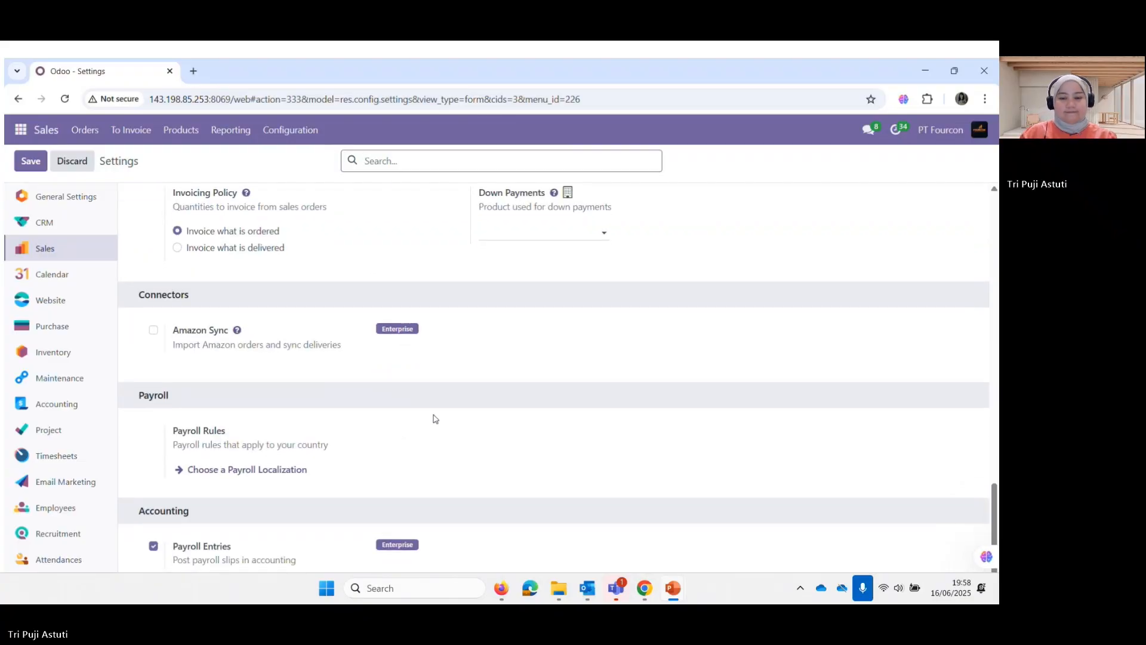
drag(994, 498, 978, 189)
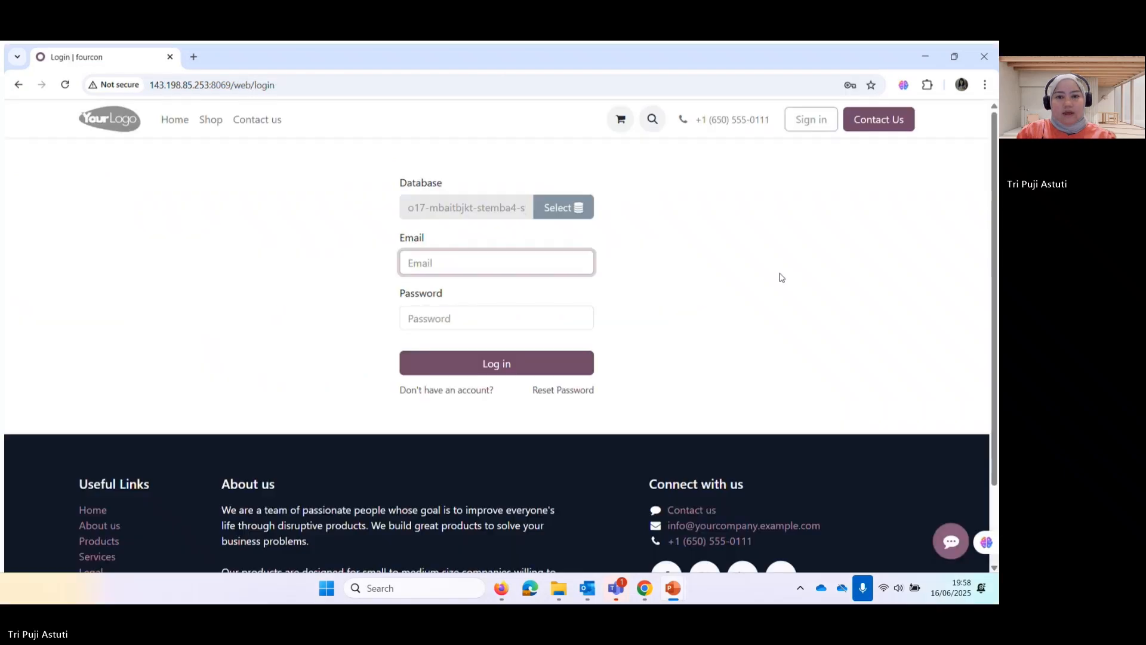
key(Right)
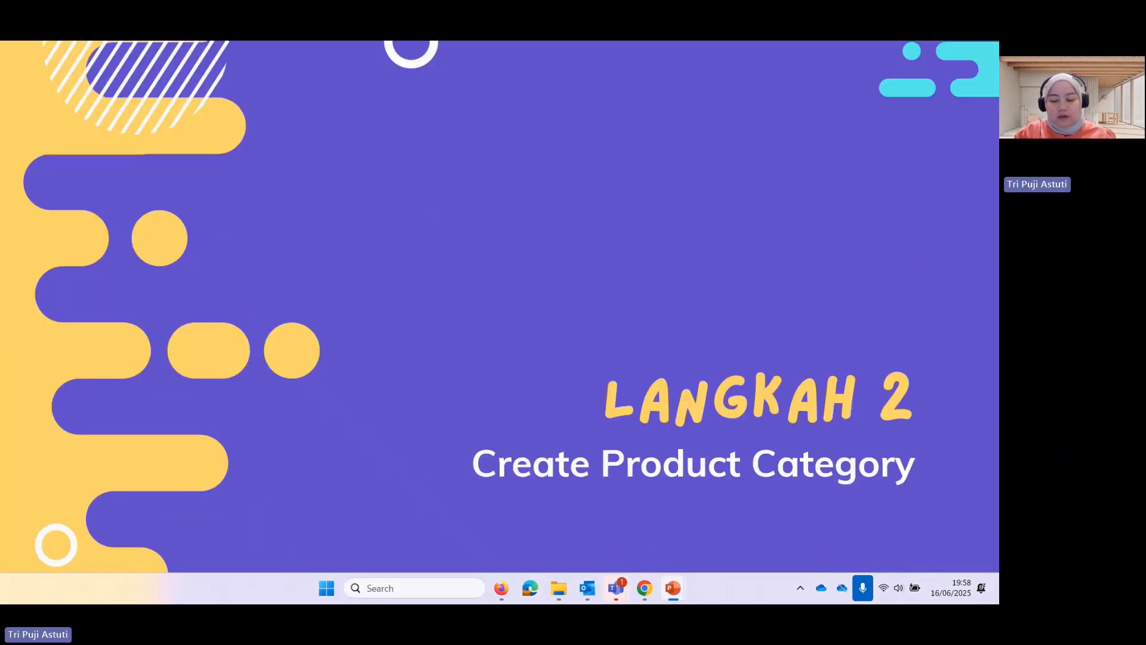
Advance past the Langkah 2 slide to the Odoo login page
key(Right)
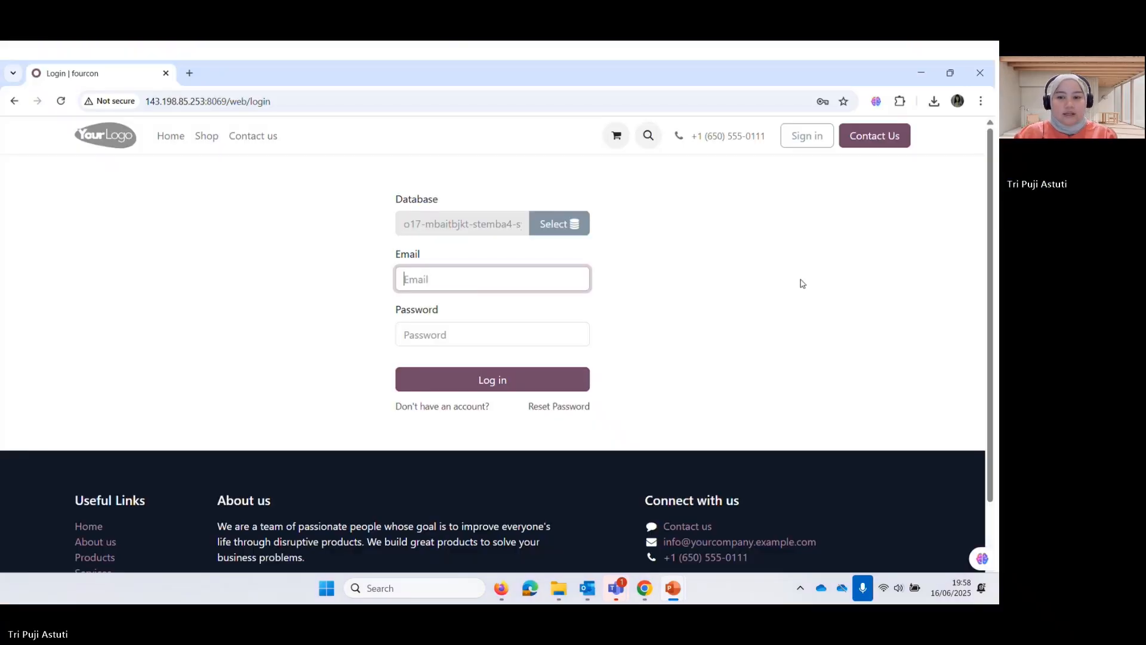
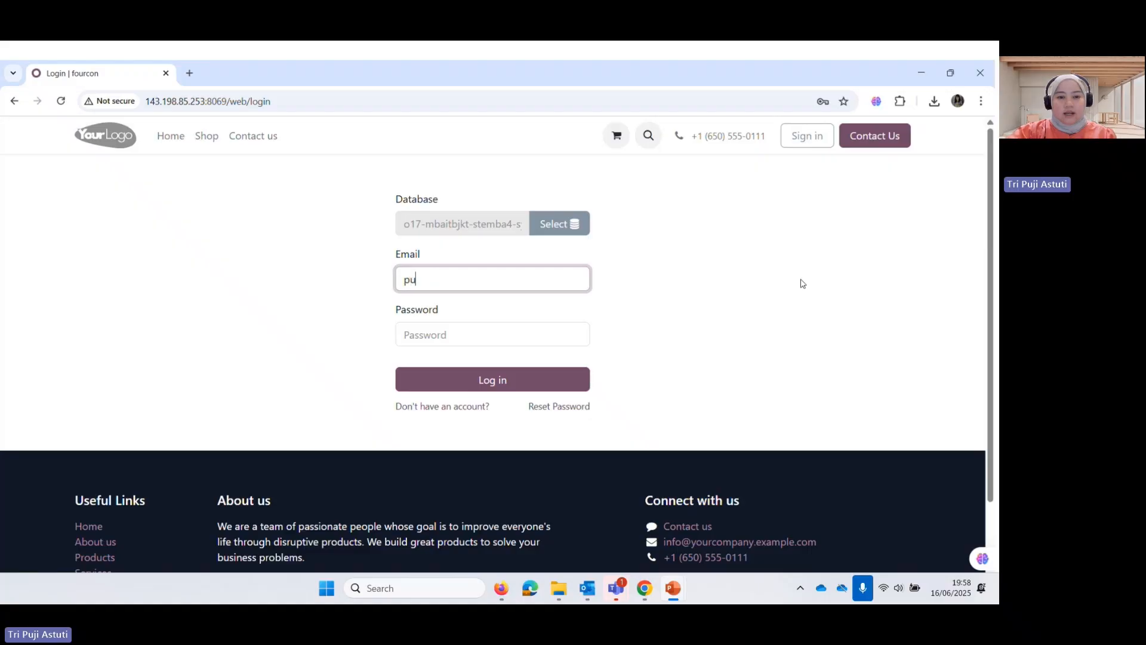
Sign in to Odoo as the sales user and dismiss Chrome's password warning
click(550, 305)
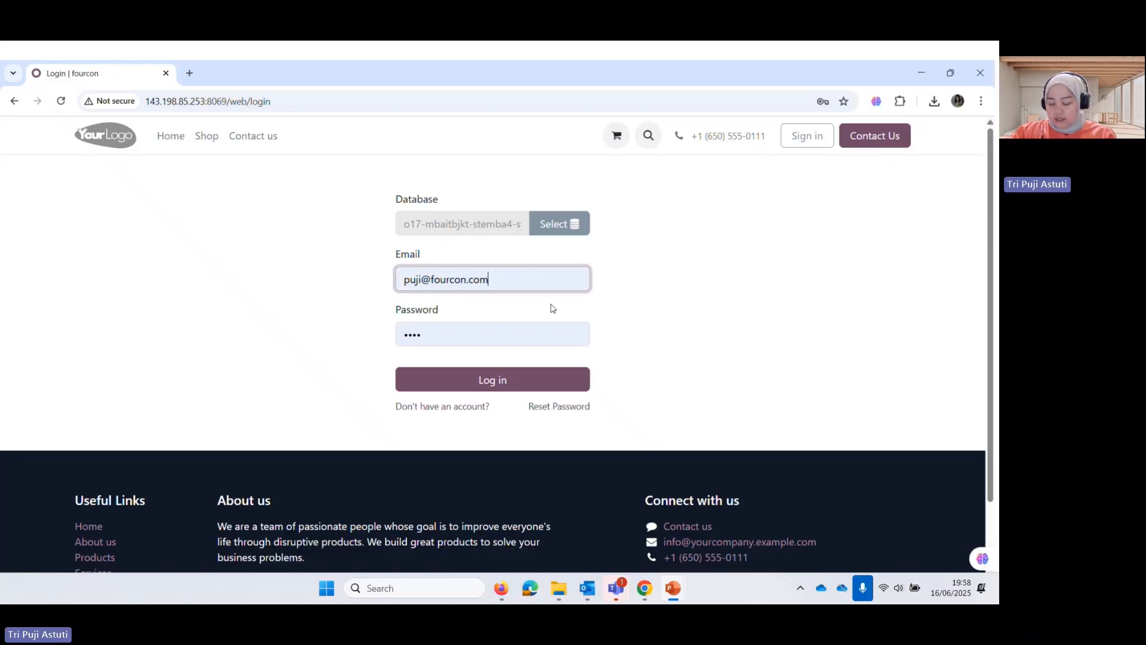
click(474, 386)
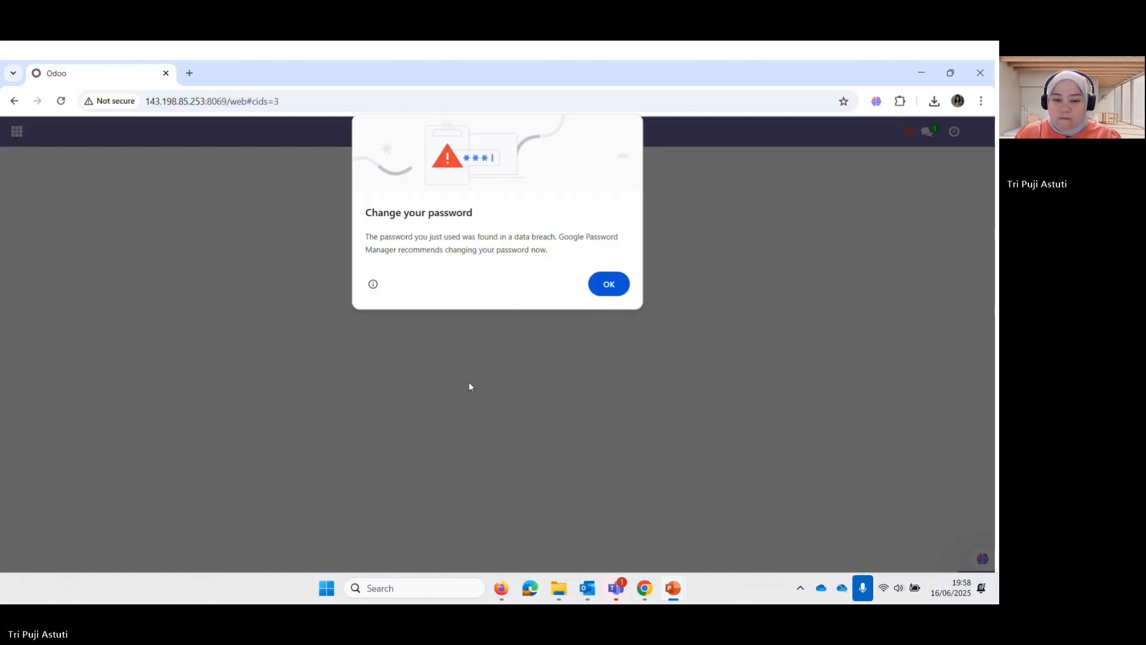
click(609, 284)
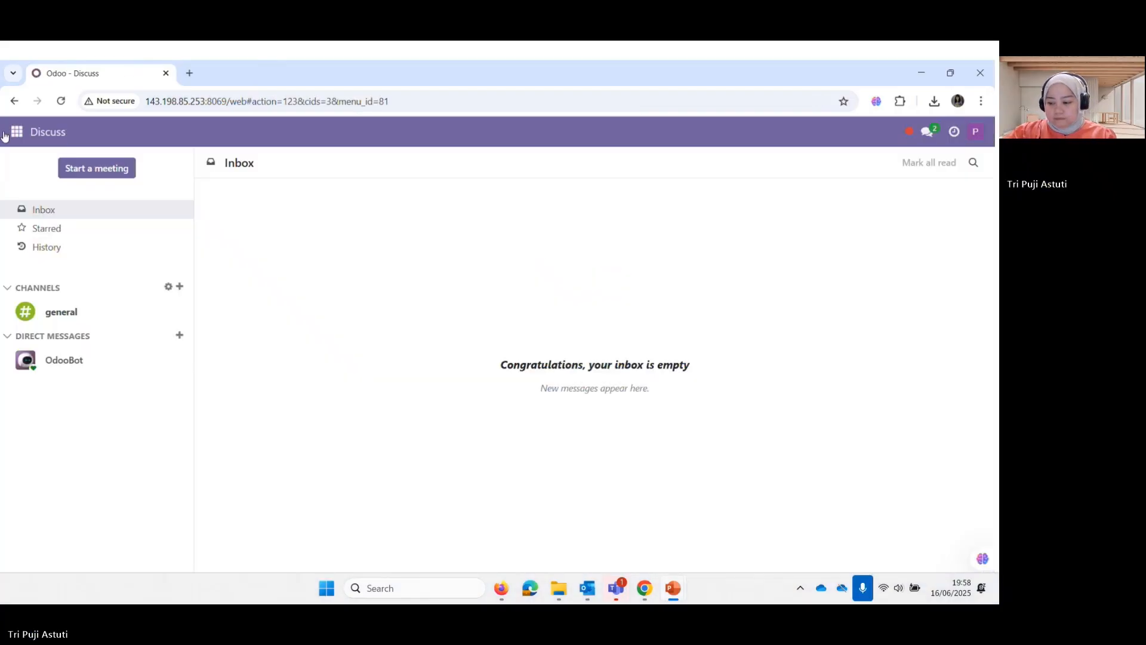
Open Sales > Configuration > Product Categories and start Import records
click(17, 134)
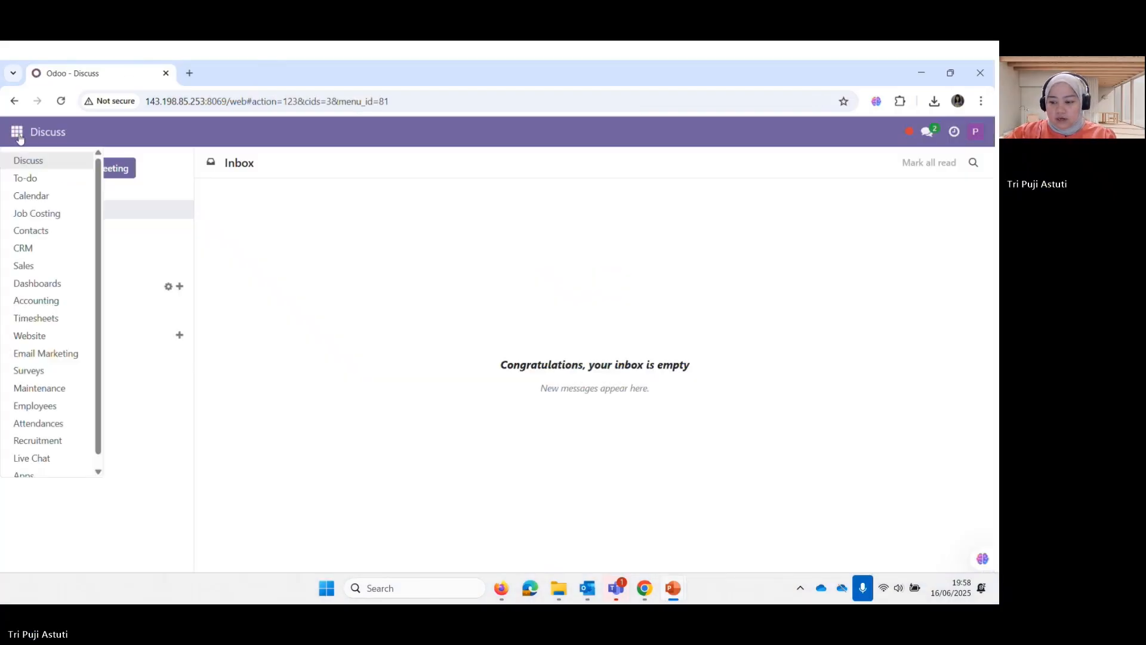
click(59, 269)
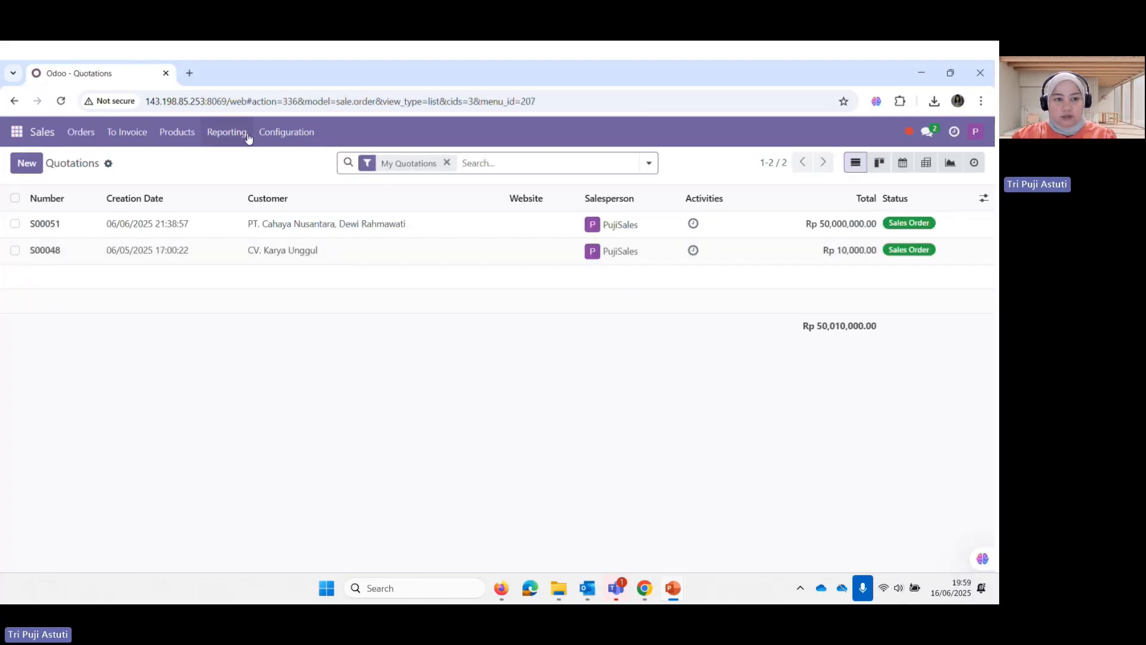
click(288, 134)
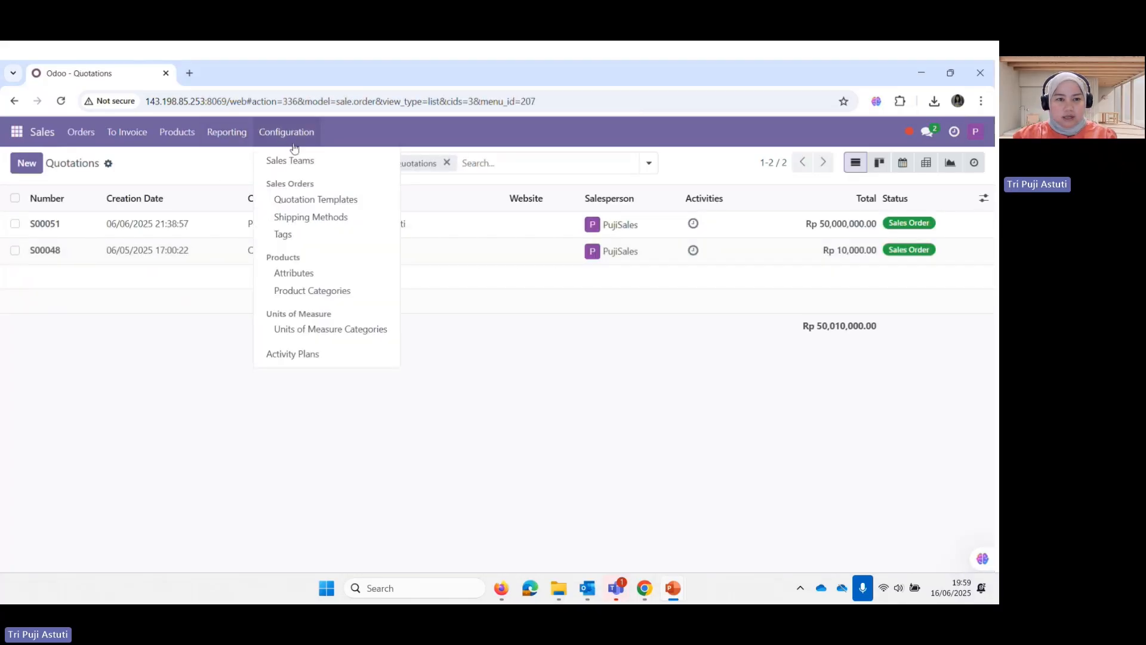
click(338, 291)
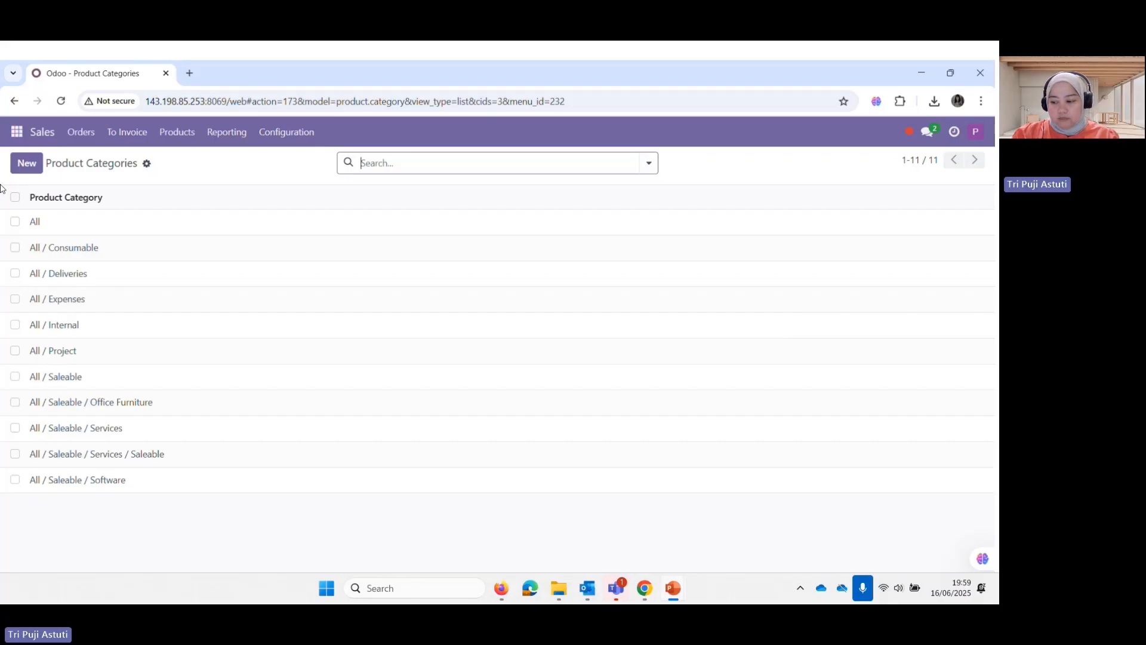
click(149, 167)
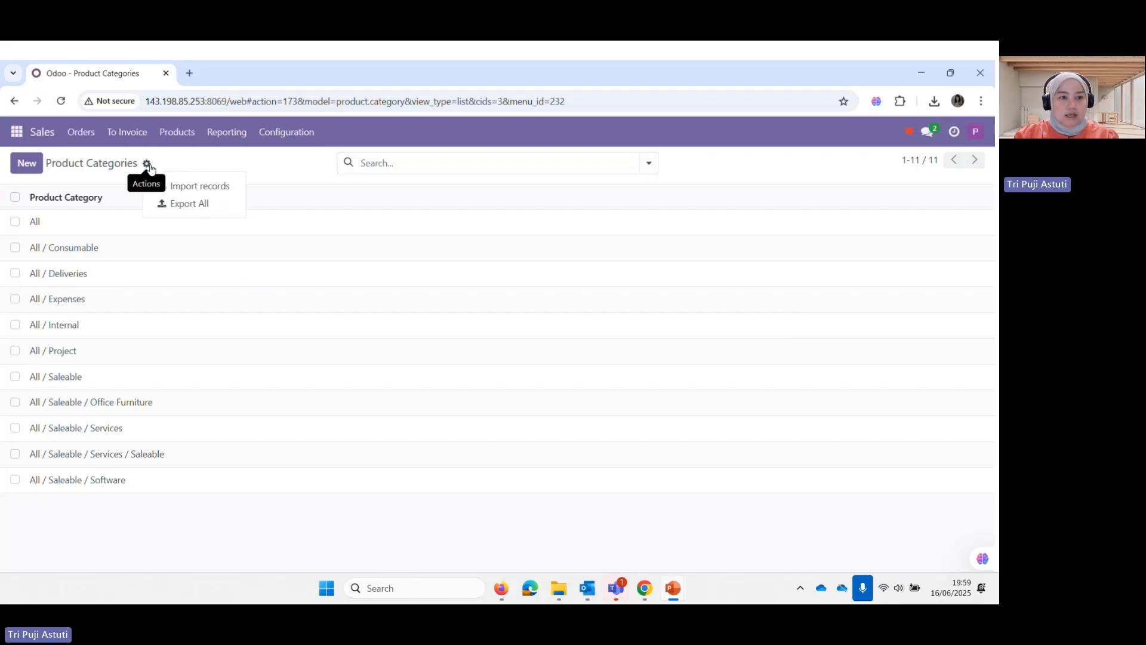
click(235, 192)
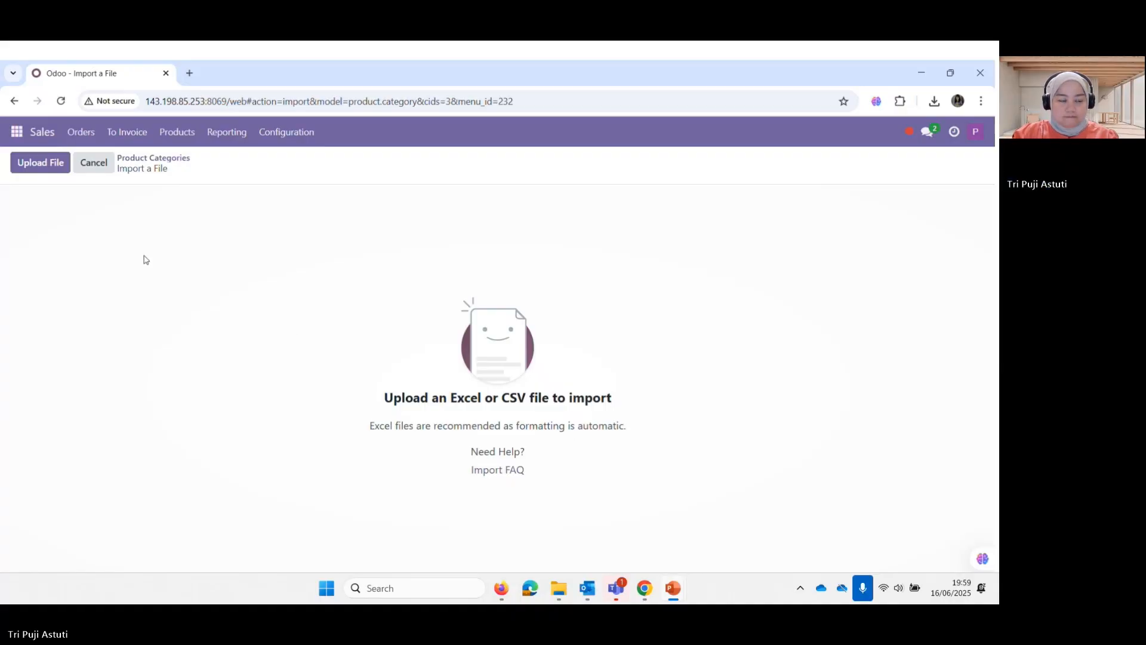
Upload the Master Data Product Category_PT Fourcon spreadsheet, test the mapping, and import it
click(57, 171)
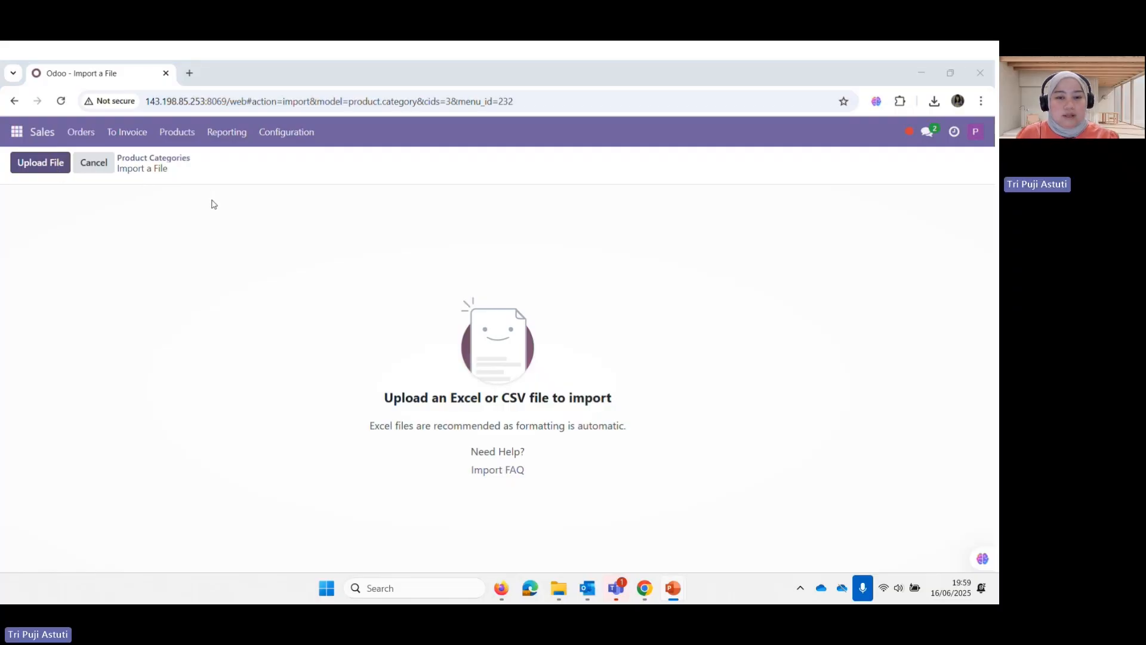
click(374, 443)
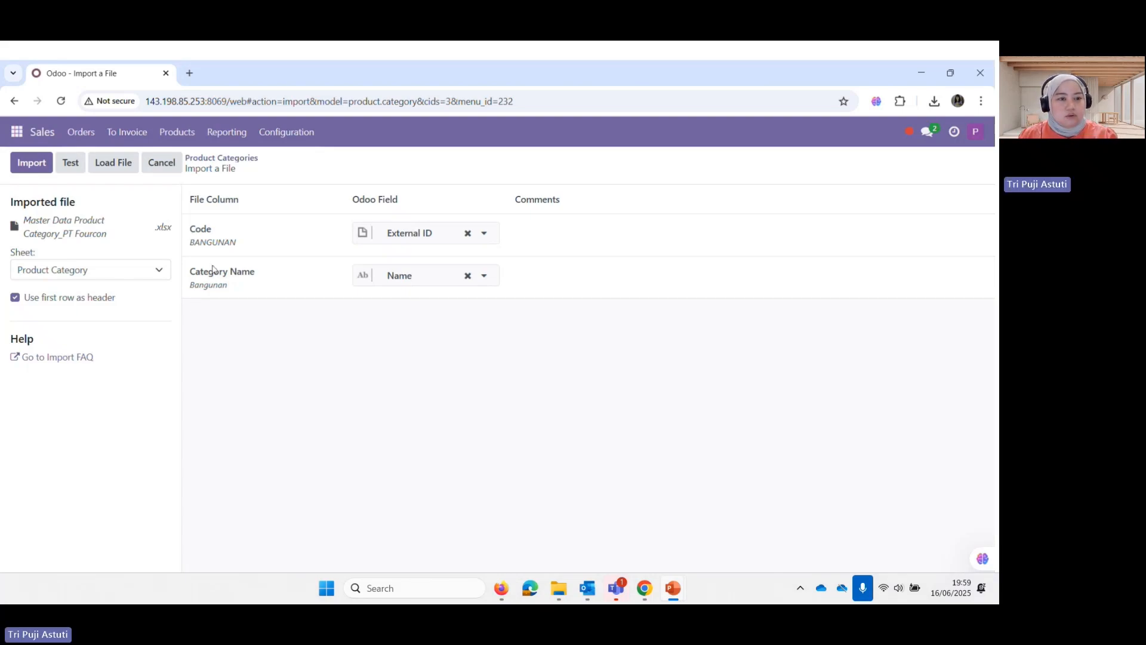
mouse_move(220, 293)
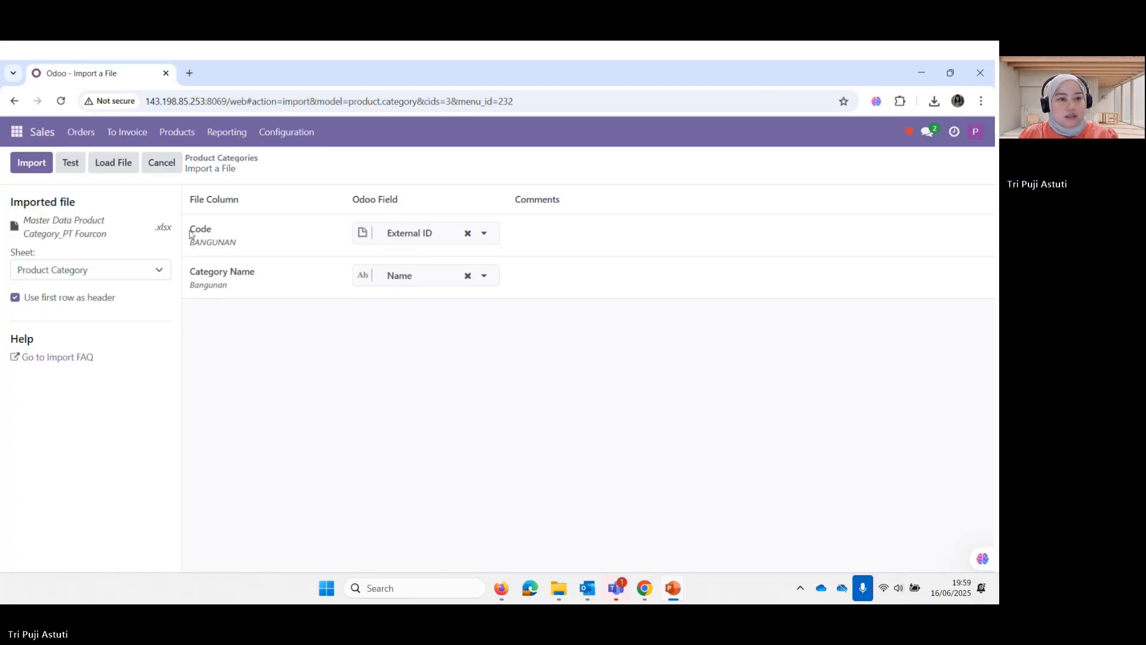
click(70, 166)
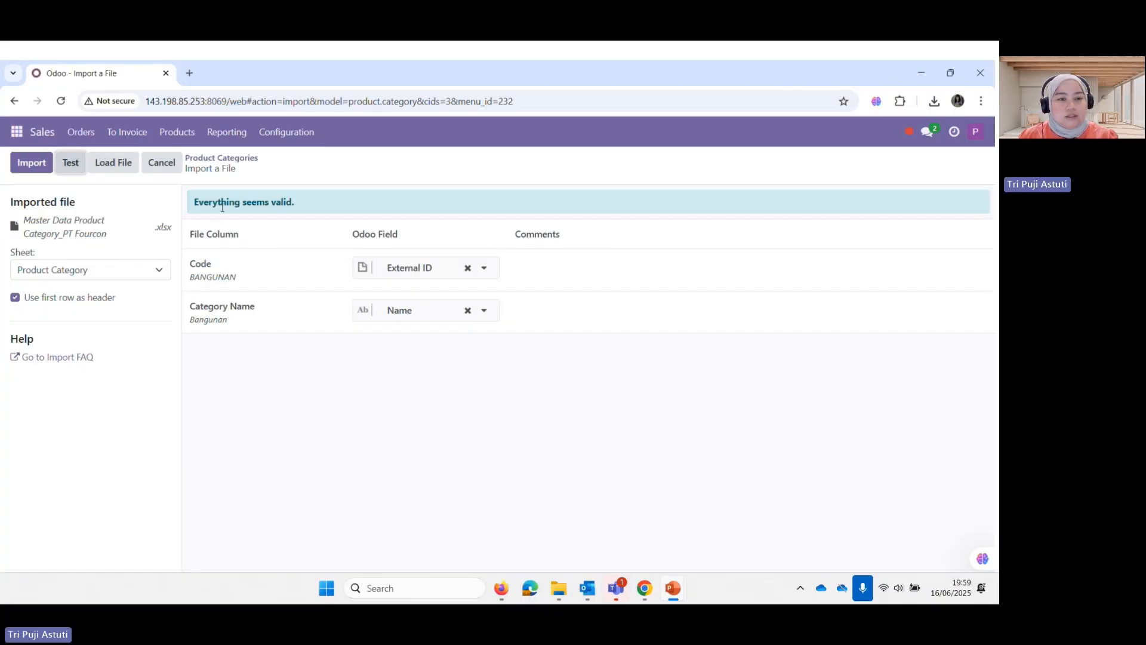
click(31, 163)
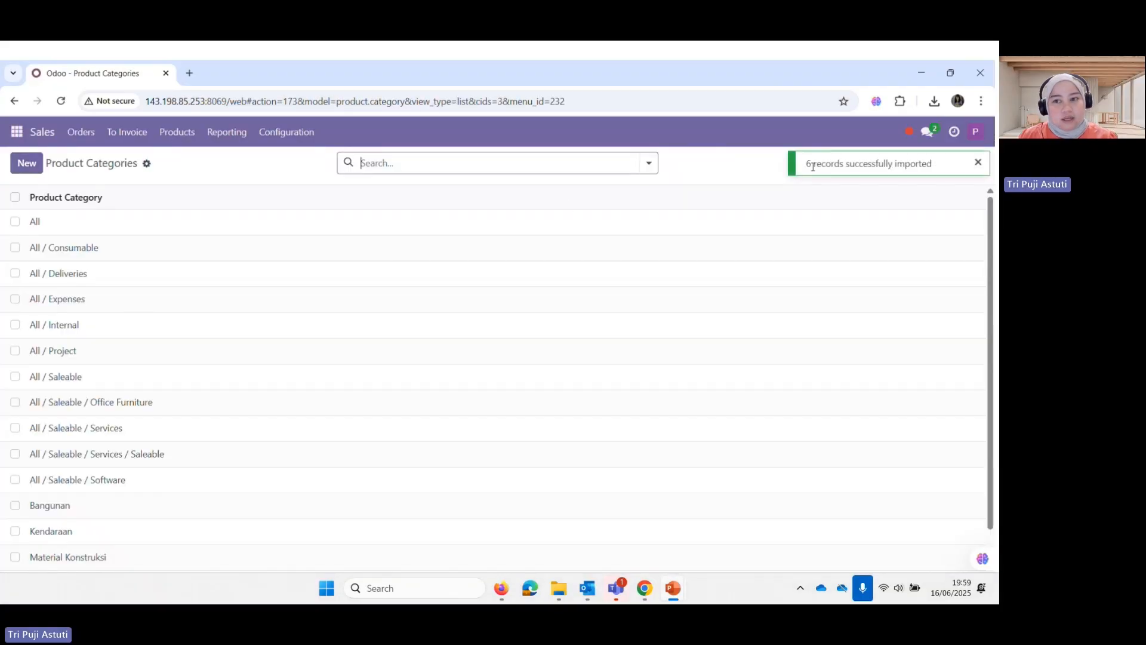
Check the six imported categories, including Bangunan, Kendaraan, Material Konstruksi, Mesin, Peralatan Kantor, and open Bangunan
scroll(72, 456, down, 1)
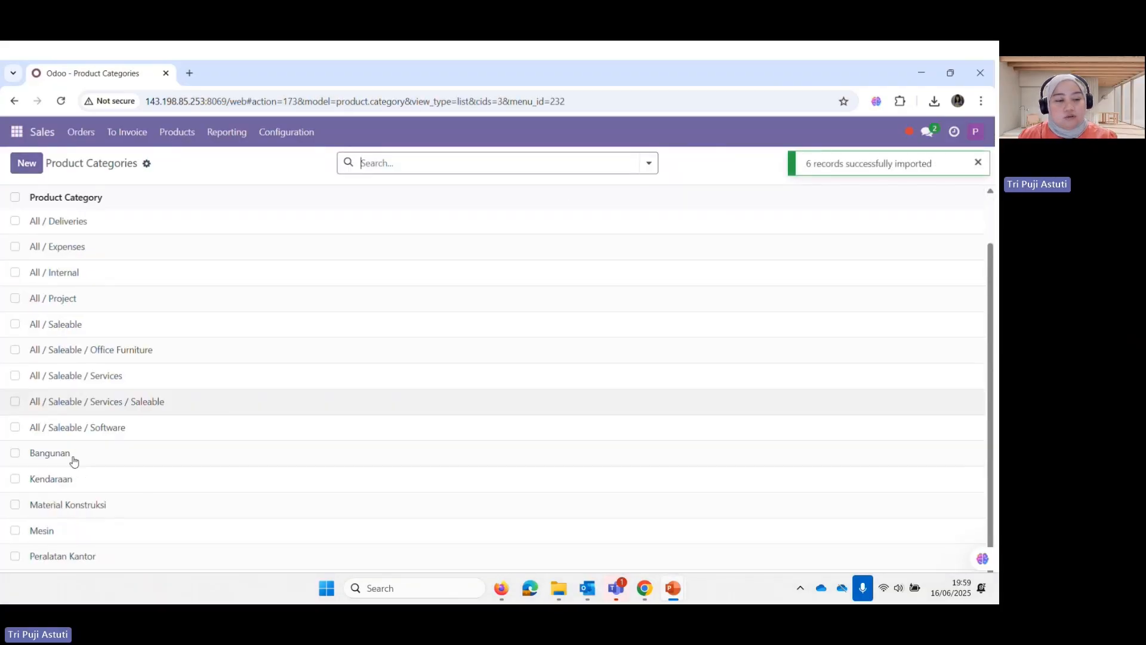
click(15, 447)
click(15, 473)
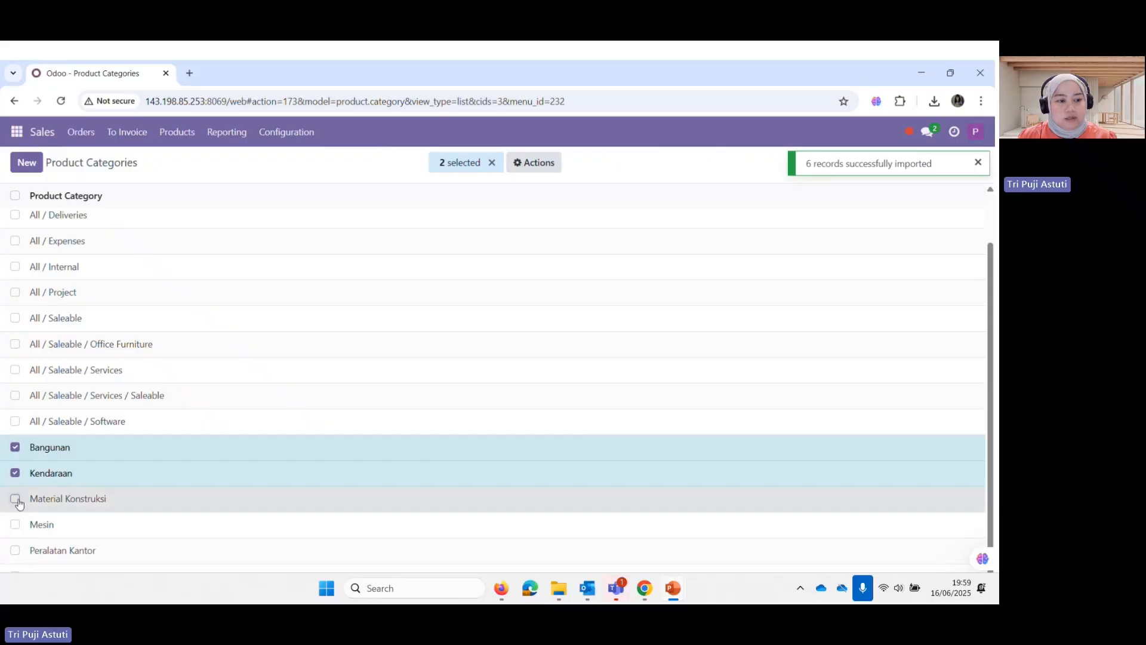
click(15, 499)
click(15, 525)
click(15, 550)
click(15, 570)
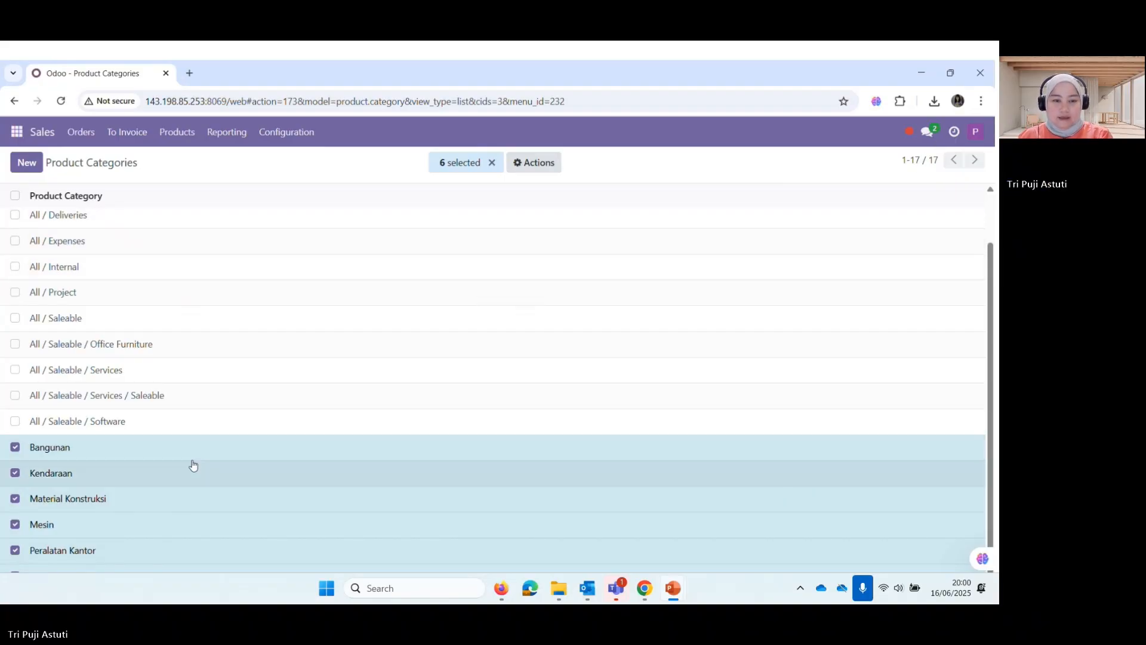
click(59, 455)
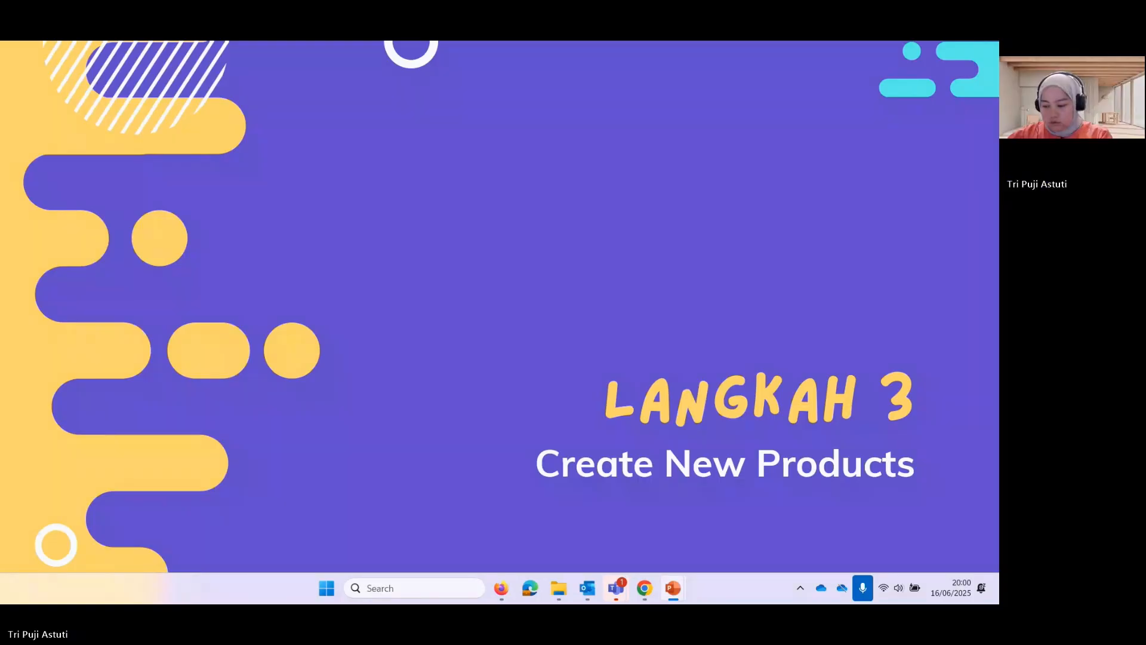
Advance past the Langkah 3 slide and sign back into Odoo, dismissing the password warning
key(Right)
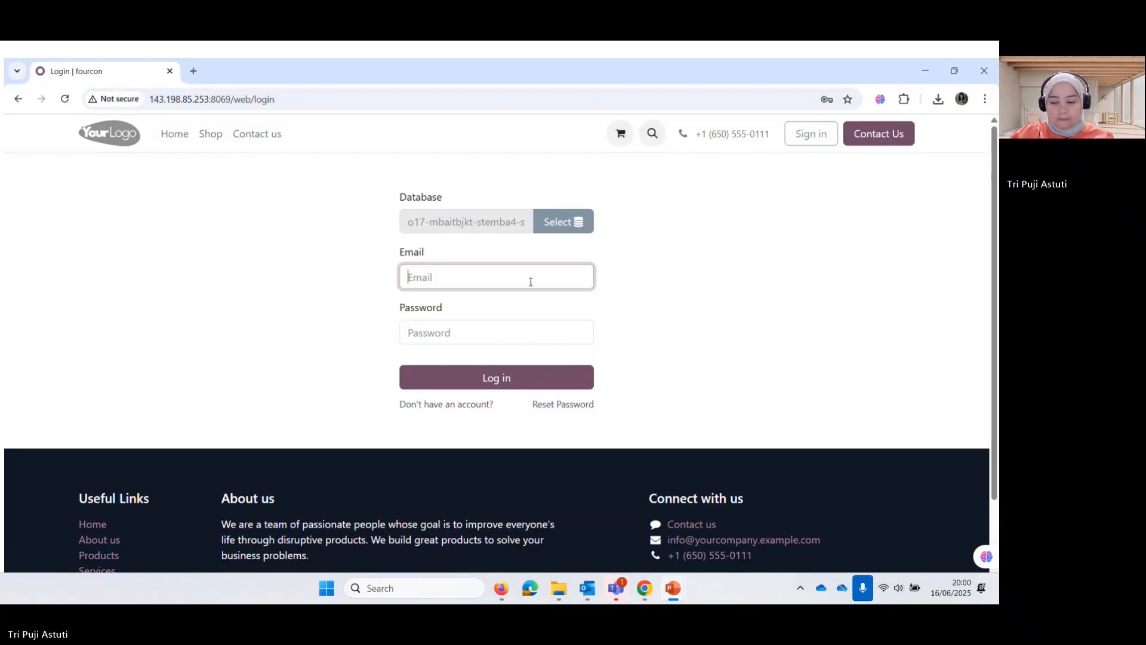
click(483, 377)
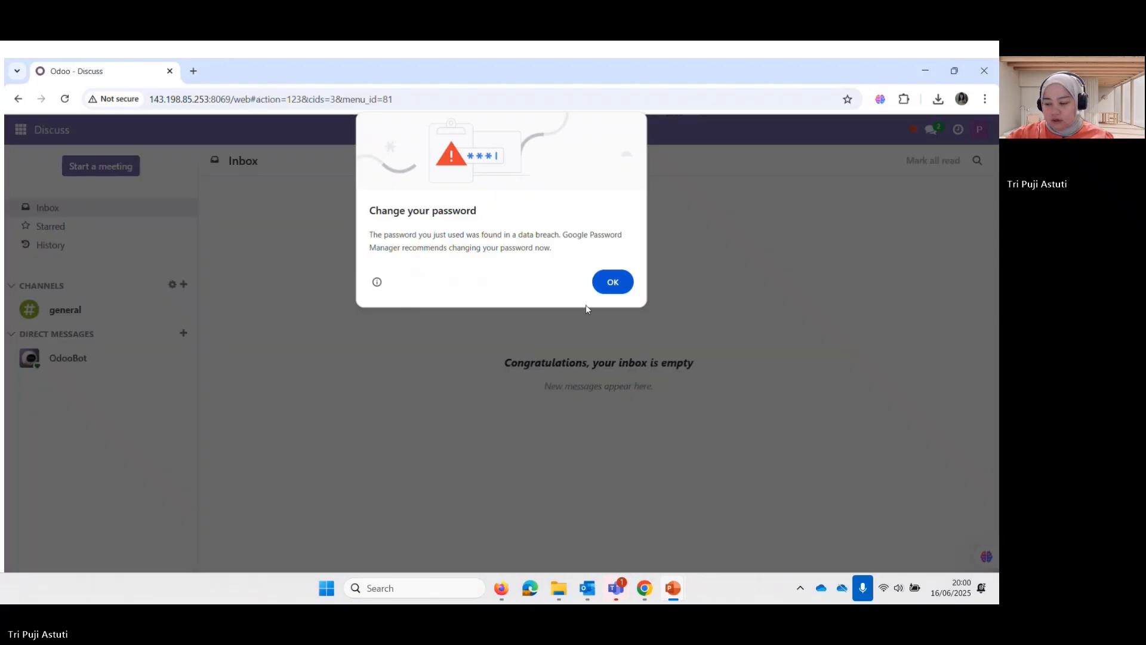
click(613, 282)
Start a new product from Sales > Products > Products
click(26, 138)
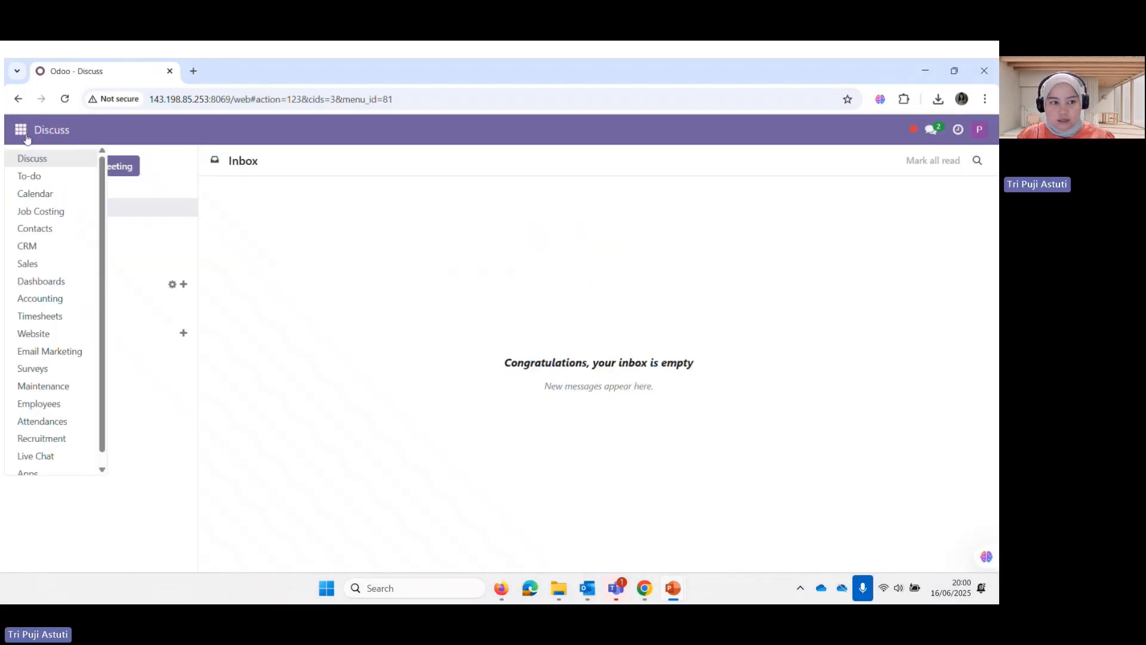
click(51, 270)
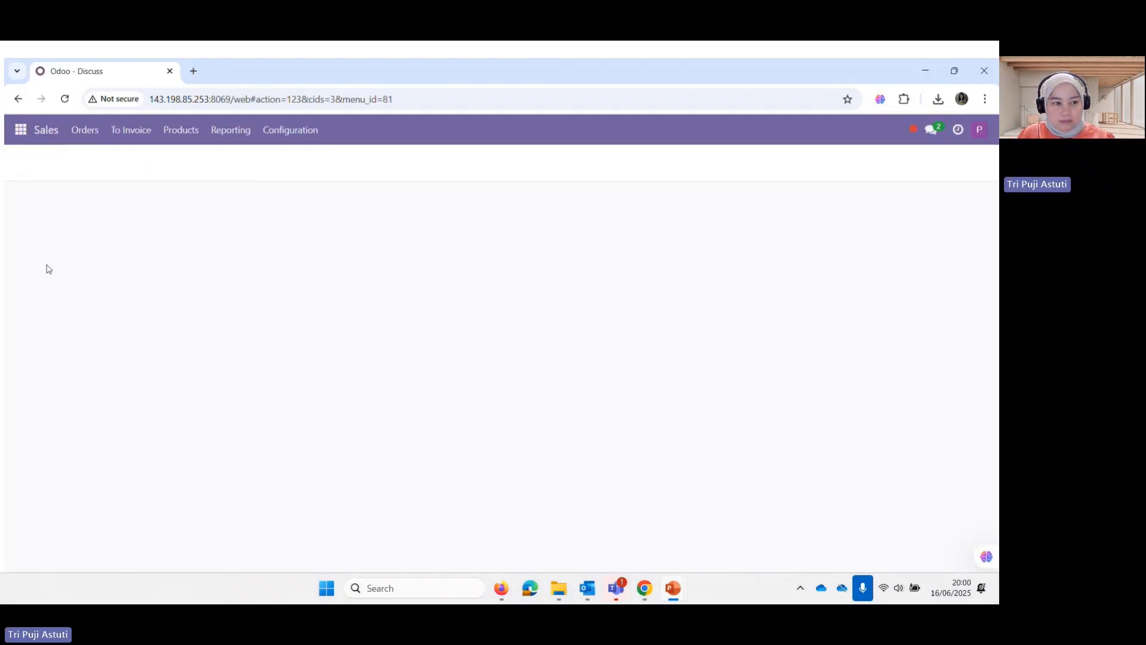
click(199, 130)
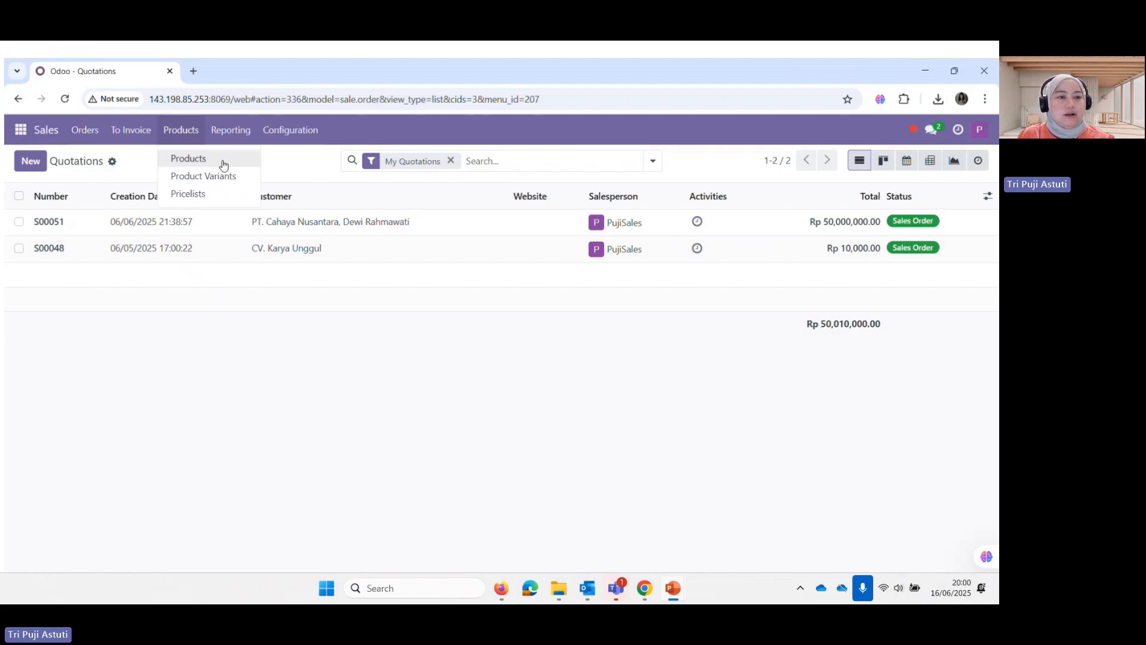
click(222, 163)
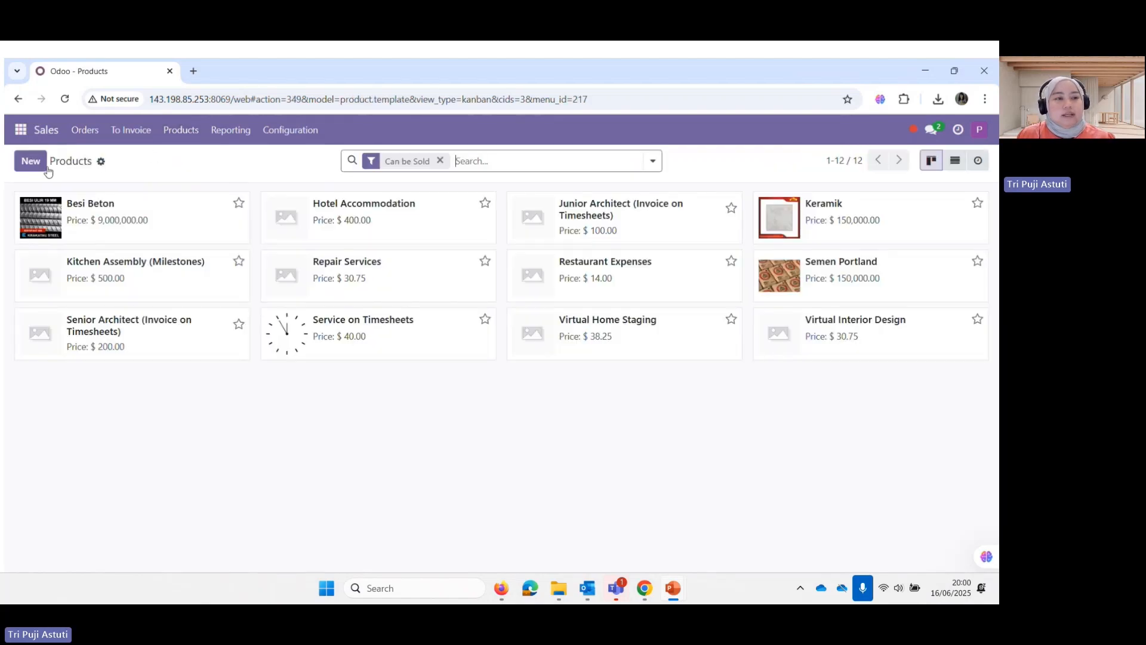
click(30, 161)
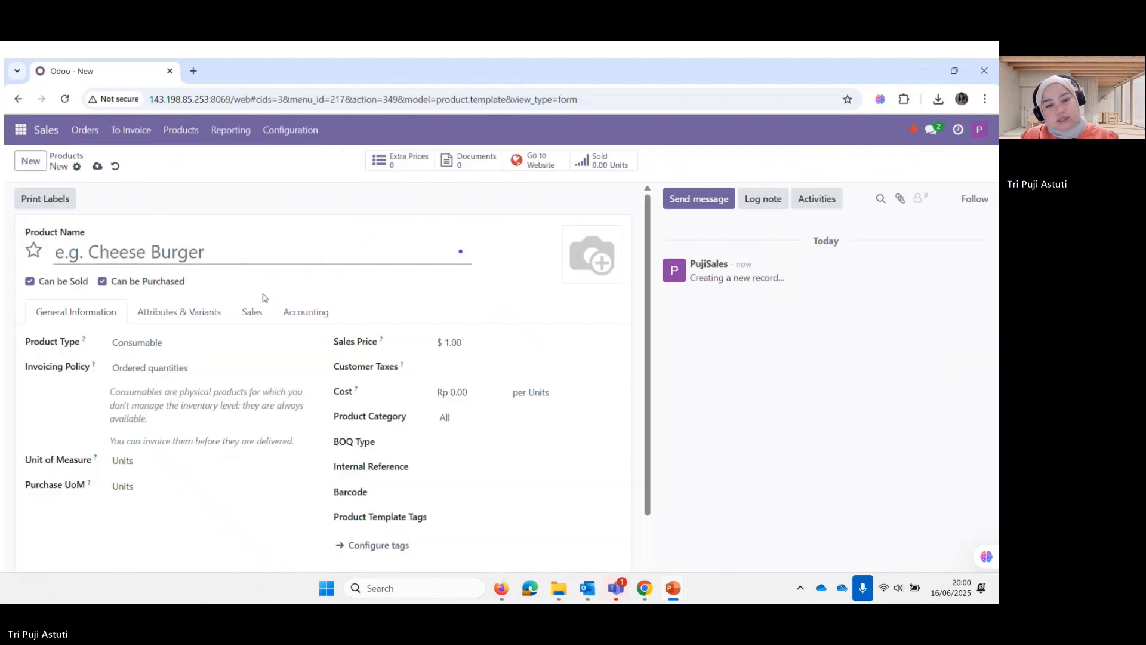
Name it [P001] Semen Portland, a Storable Product with sales price 120,000.00 and cost 100,000.00
text([)
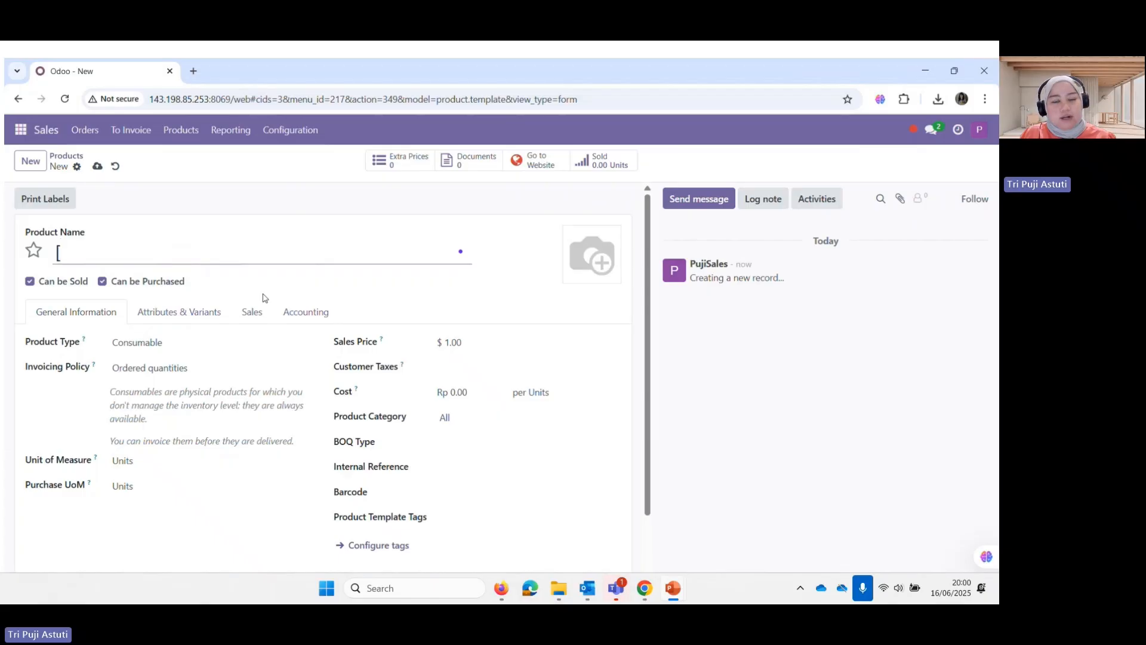
text(P001] Se)
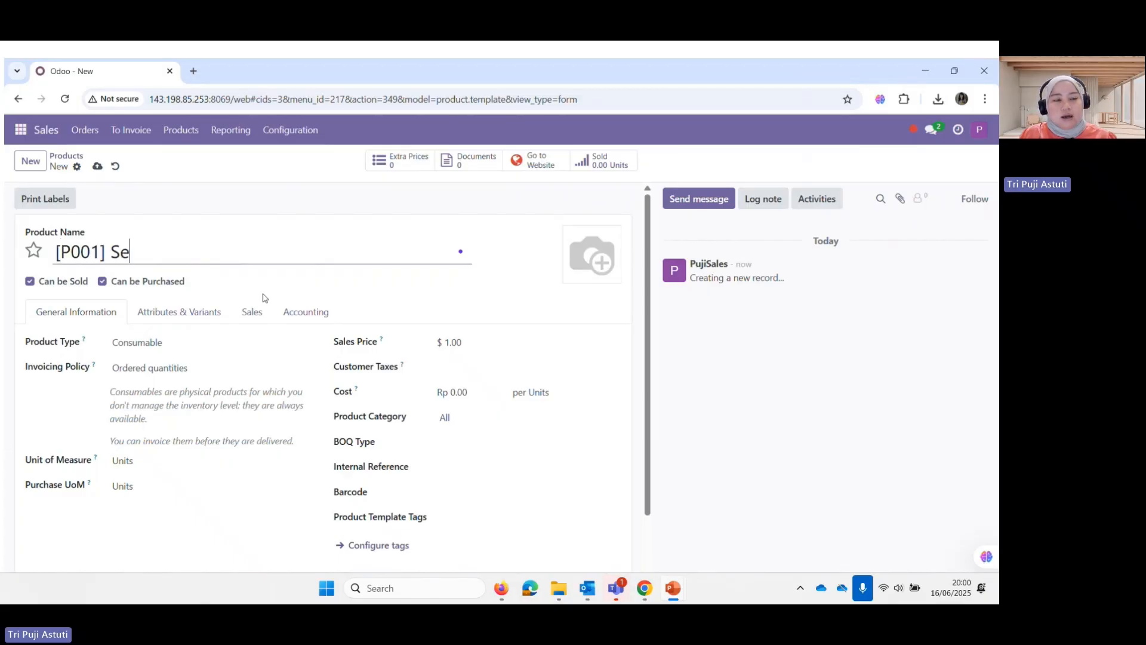
text(men Portland)
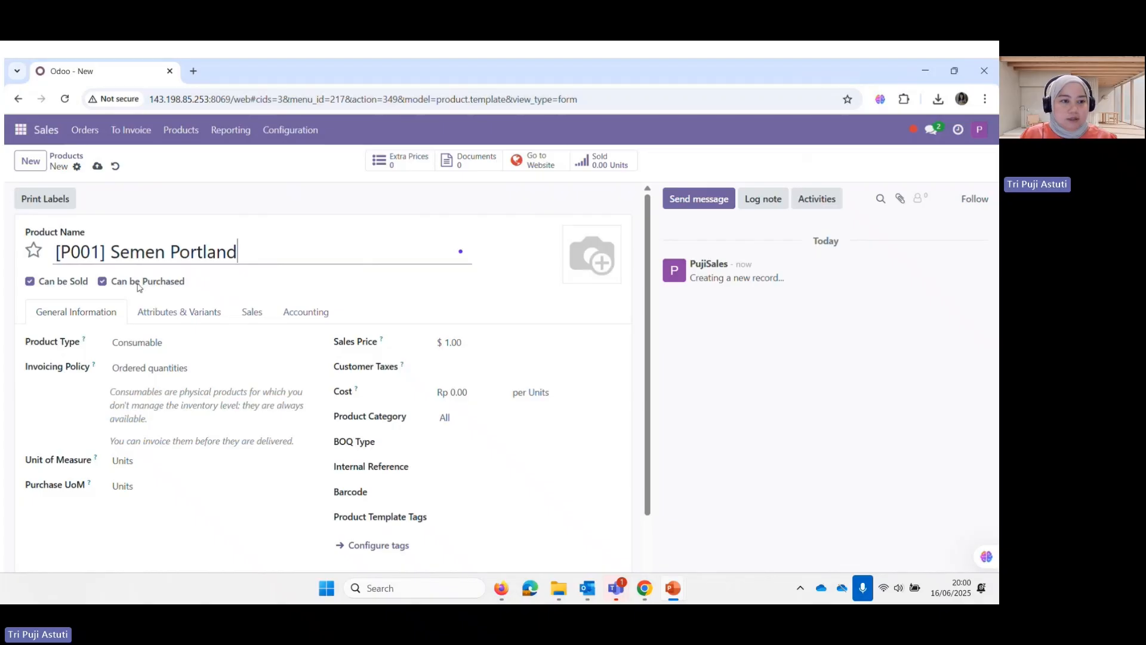
click(162, 346)
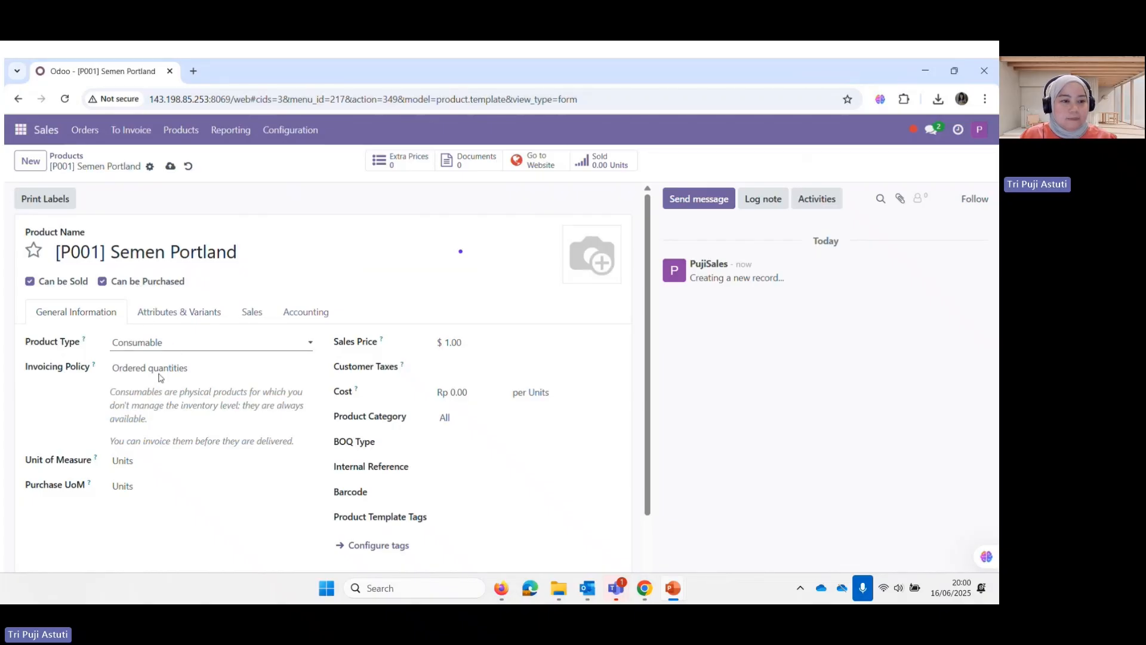
click(159, 398)
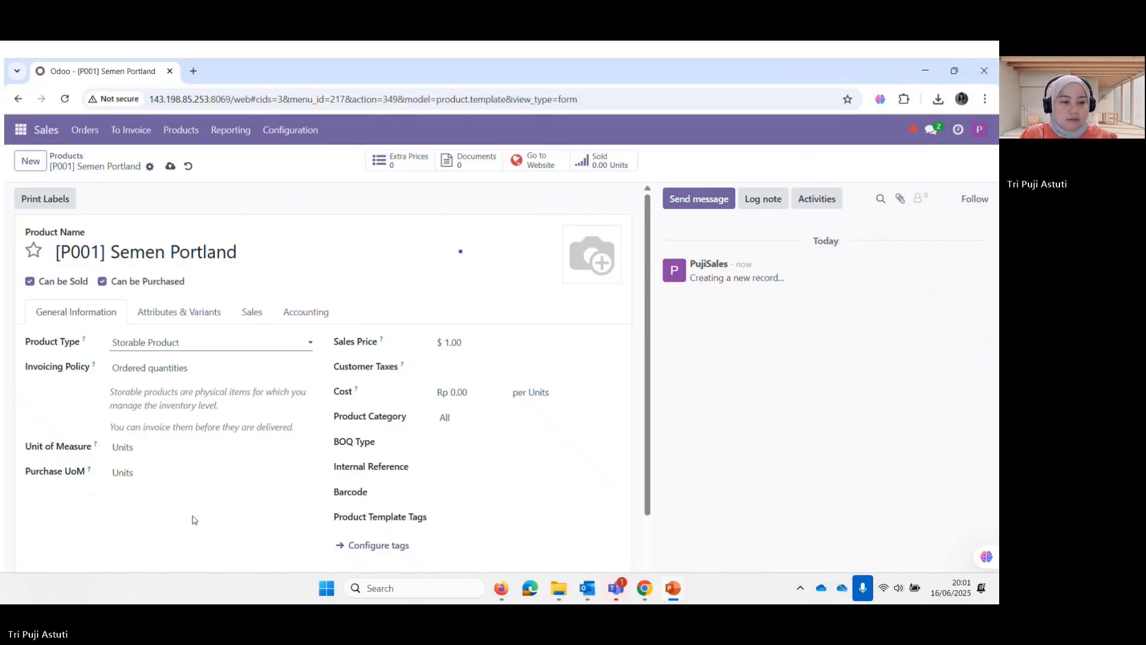
scroll(194, 520, down, 1)
click(469, 278)
text(120)
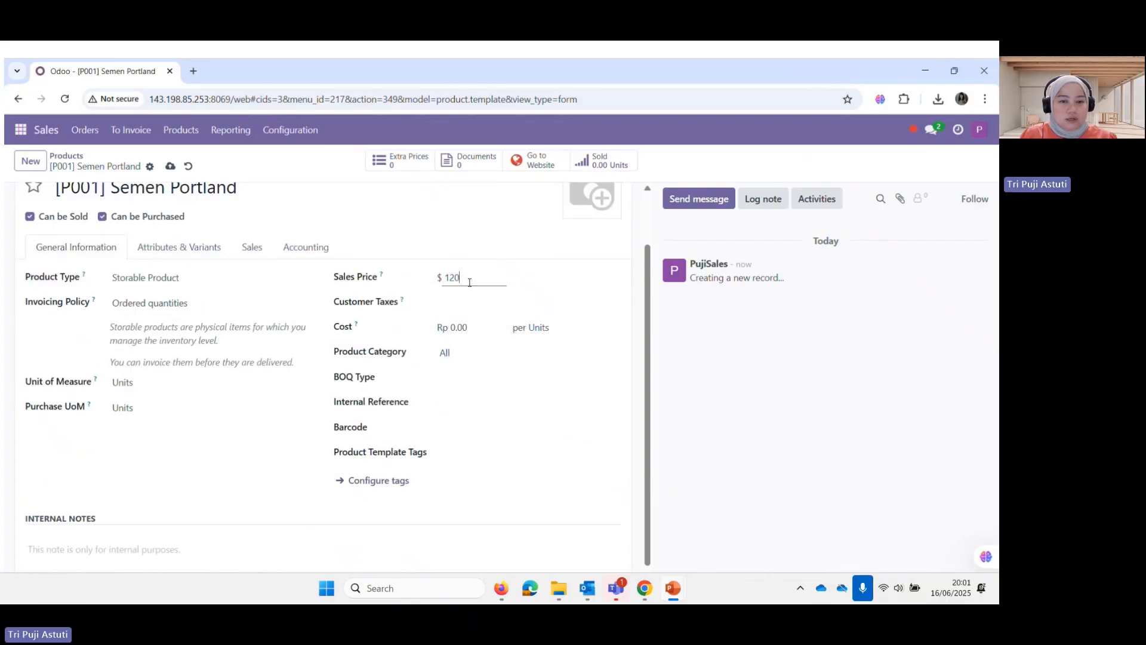
text(000)
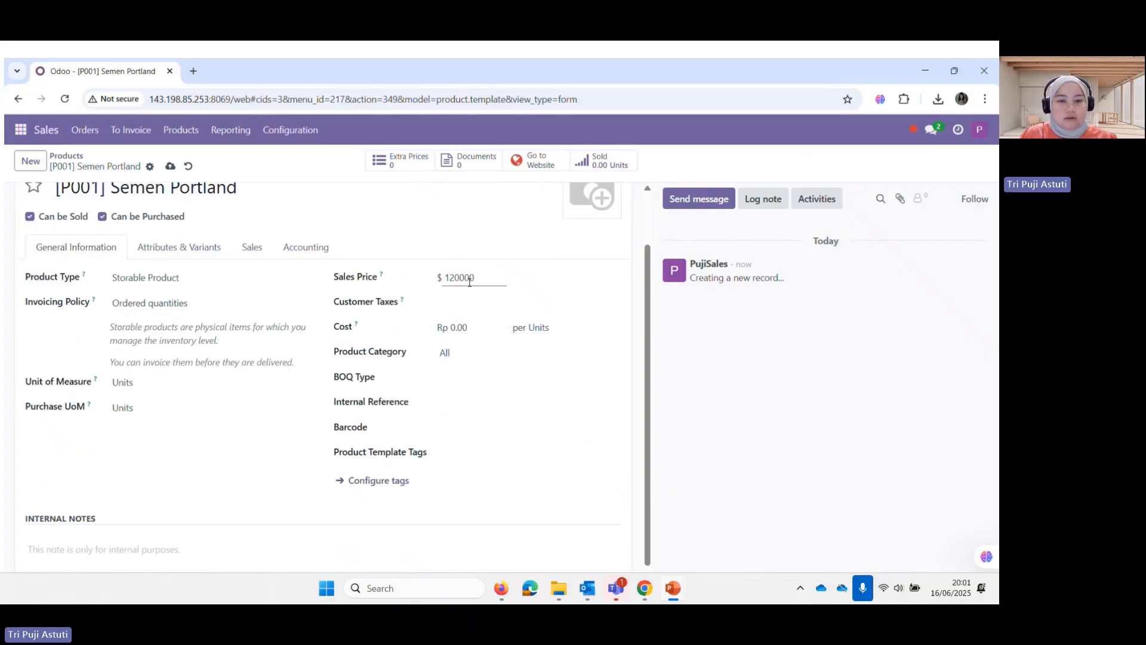
click(476, 331)
text(1000)
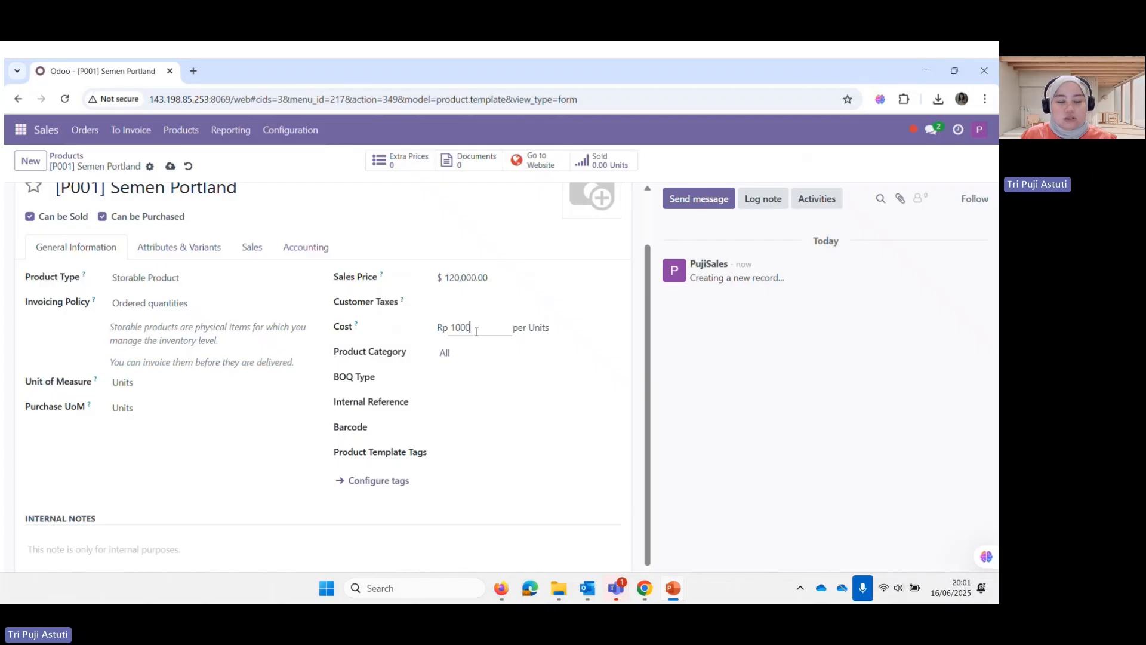
text(00)
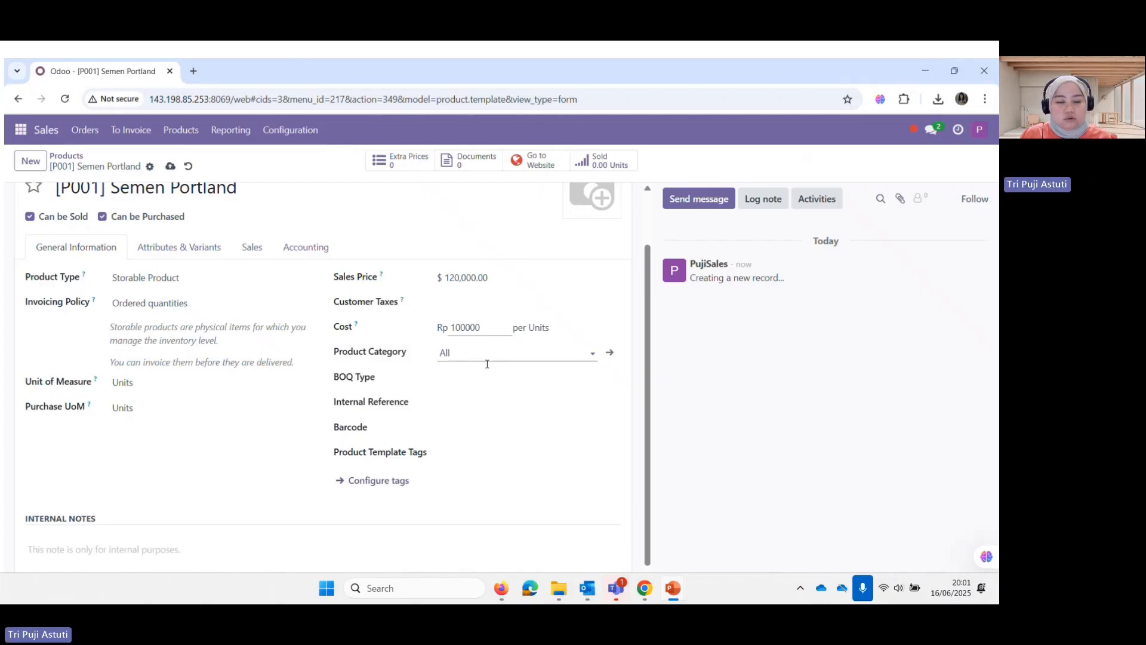
click(486, 363)
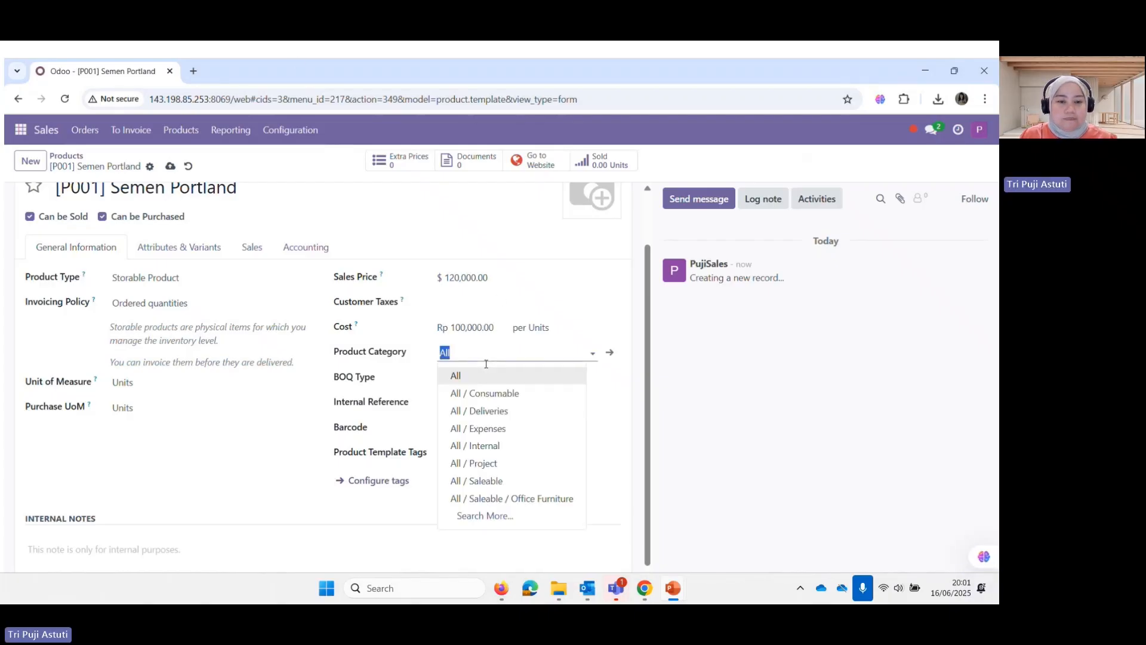
click(479, 516)
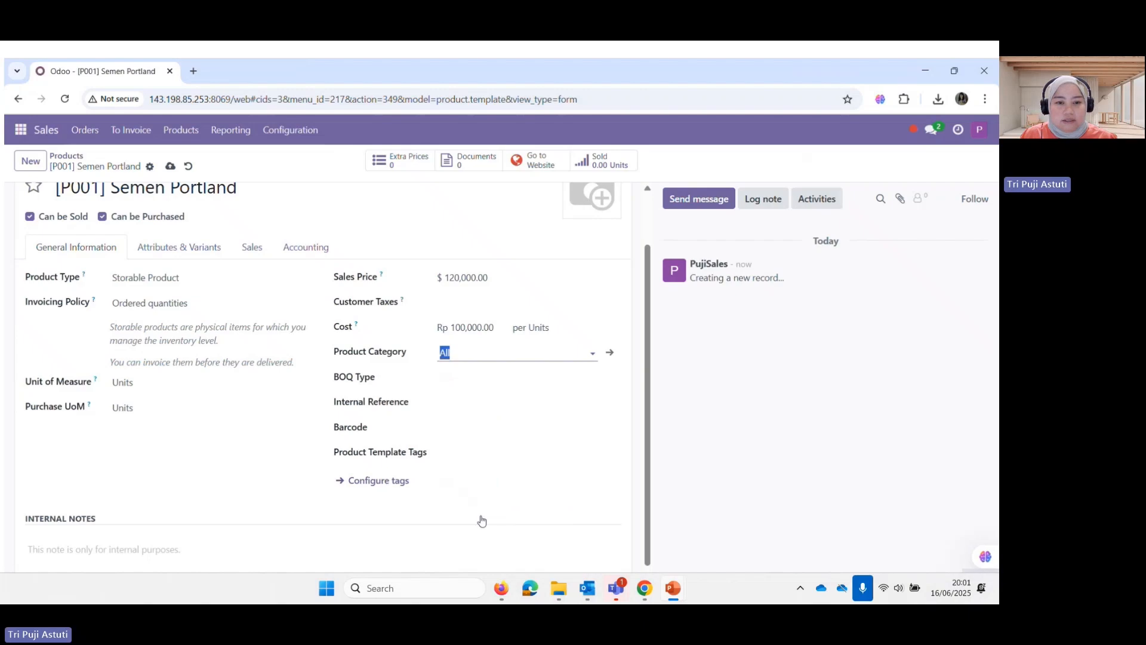
Assign the Material Konstruksi category to [P001] Semen Portland and save the product
scroll(244, 499, down, 2)
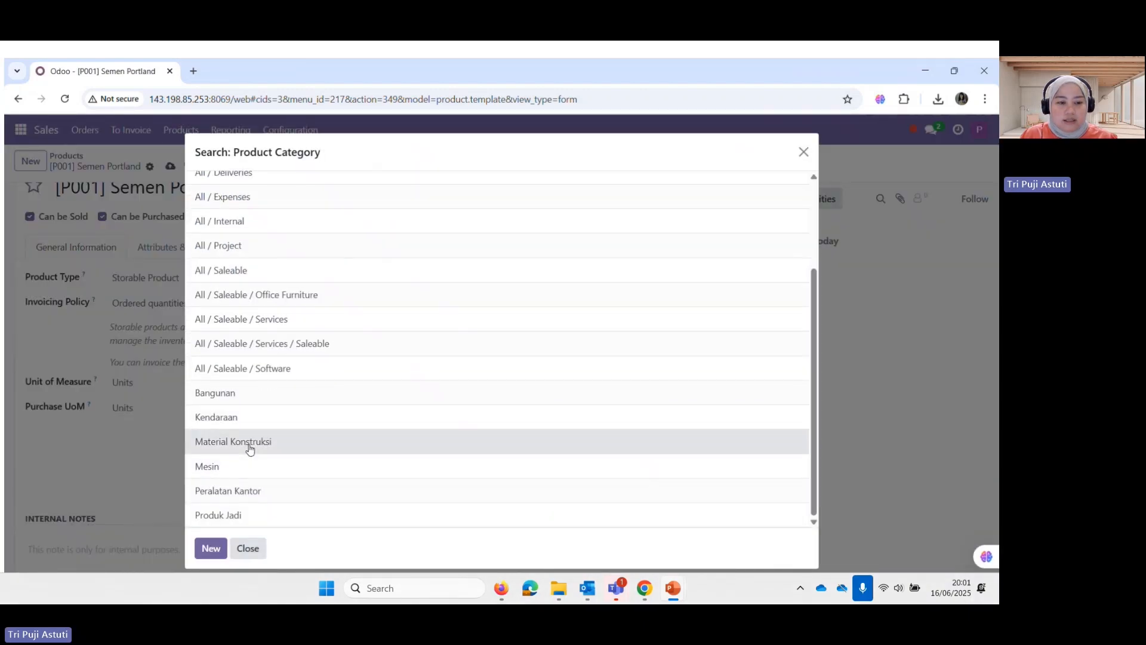
click(250, 449)
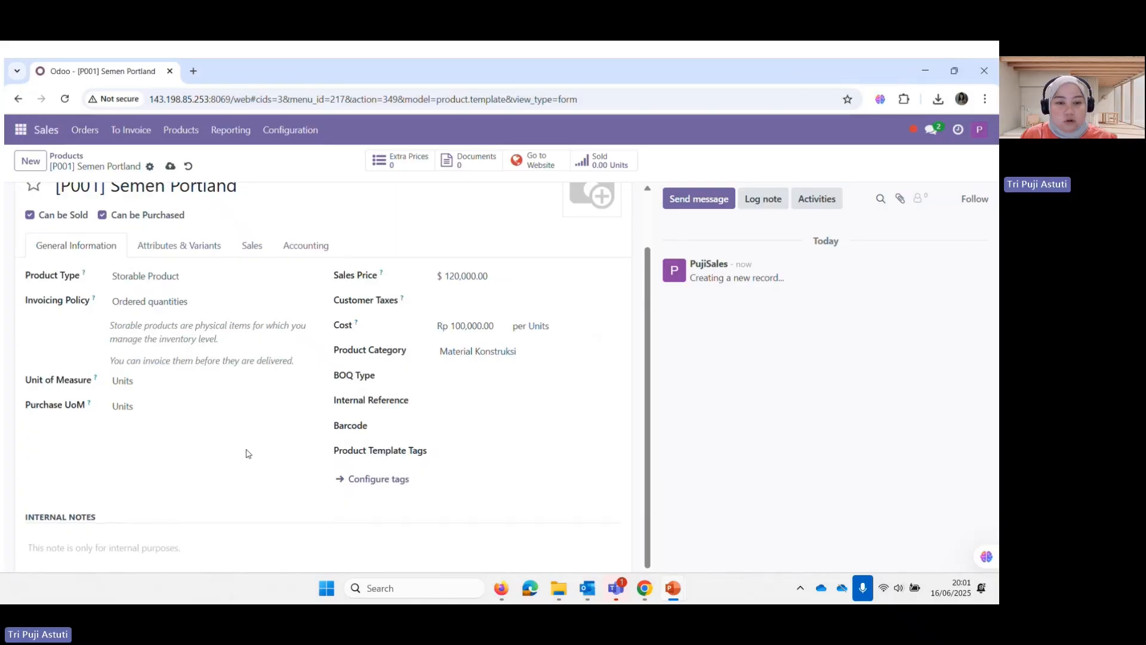
scroll(248, 454, up, 2)
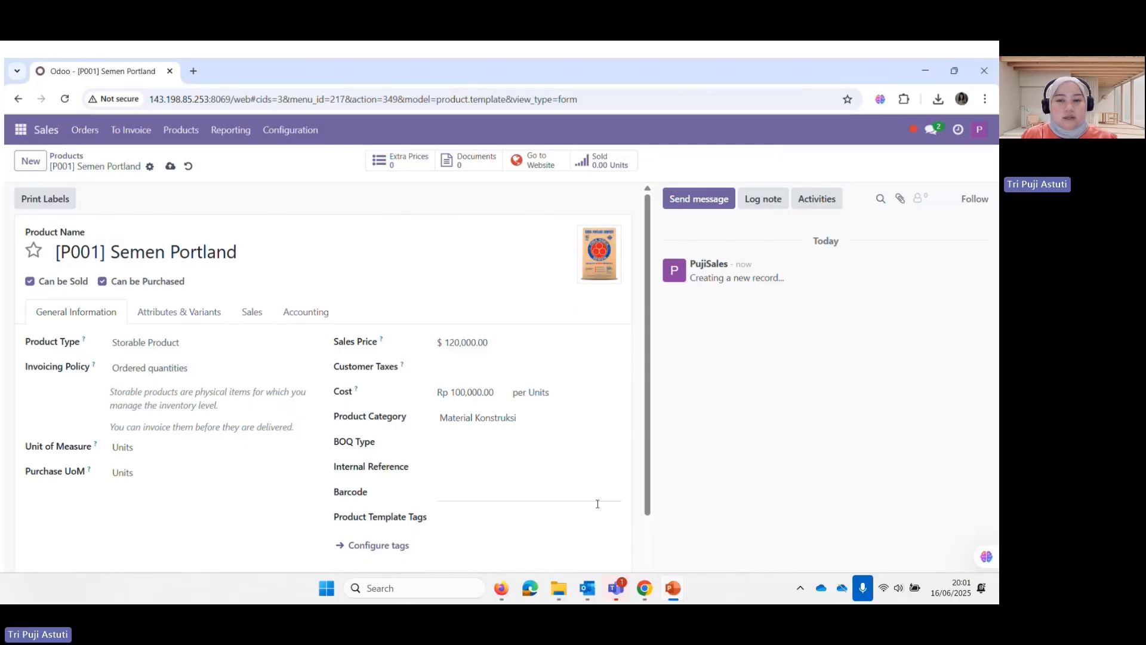
click(173, 173)
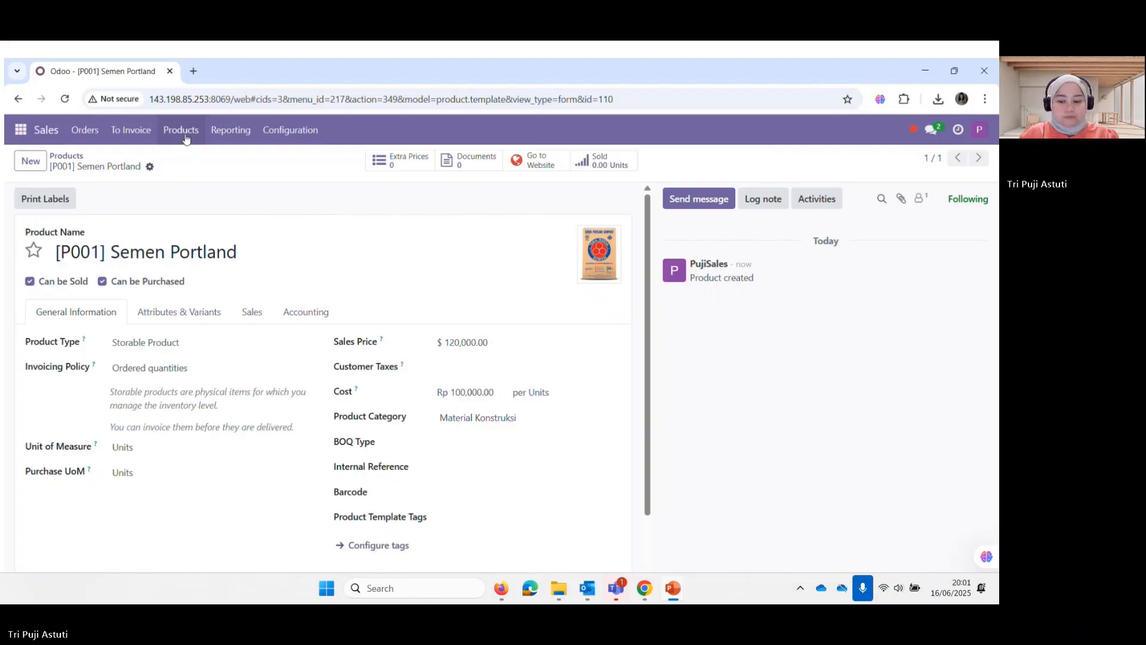
Log back into Odoo after the session expired, dismiss the password alert, and reopen Sales
click(185, 138)
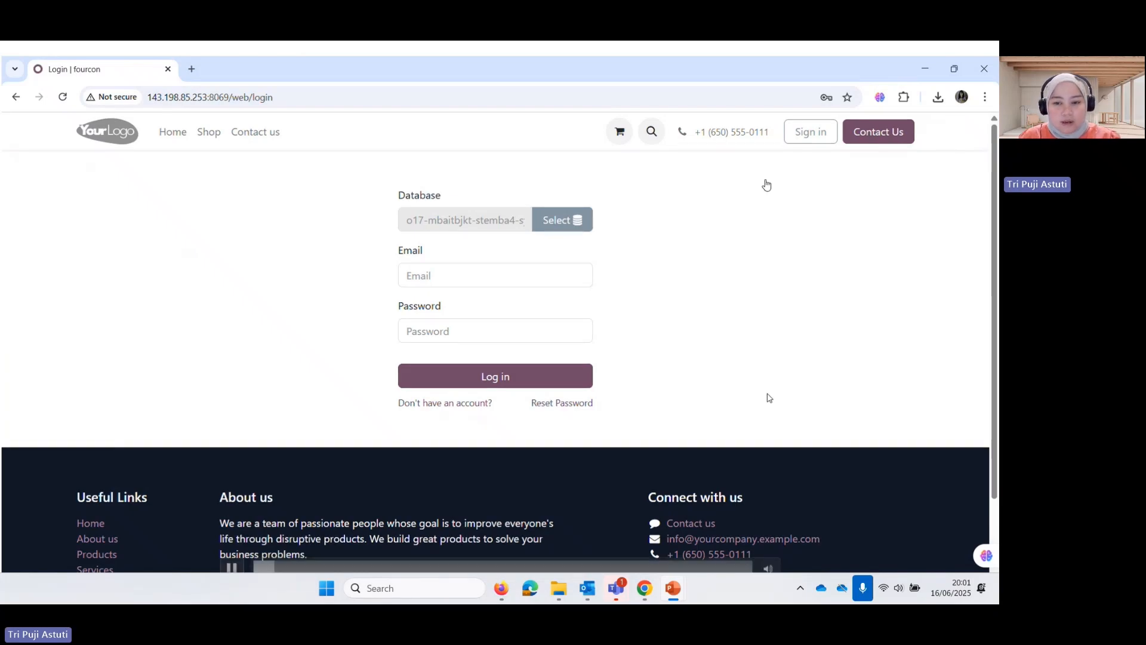
click(484, 272)
click(499, 303)
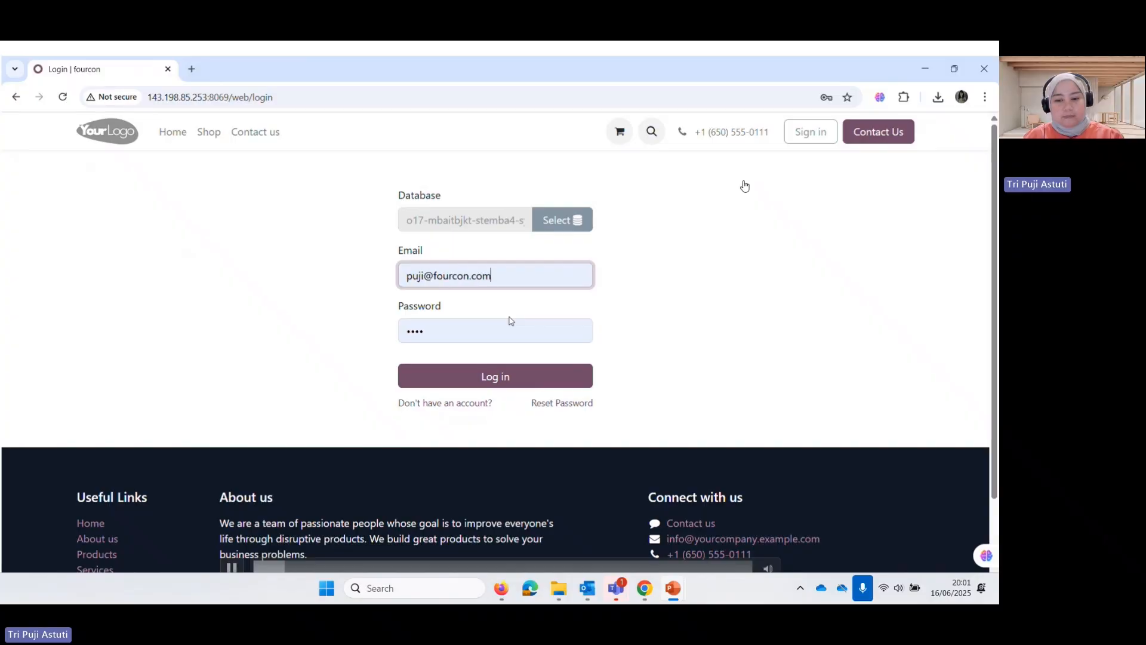
click(509, 376)
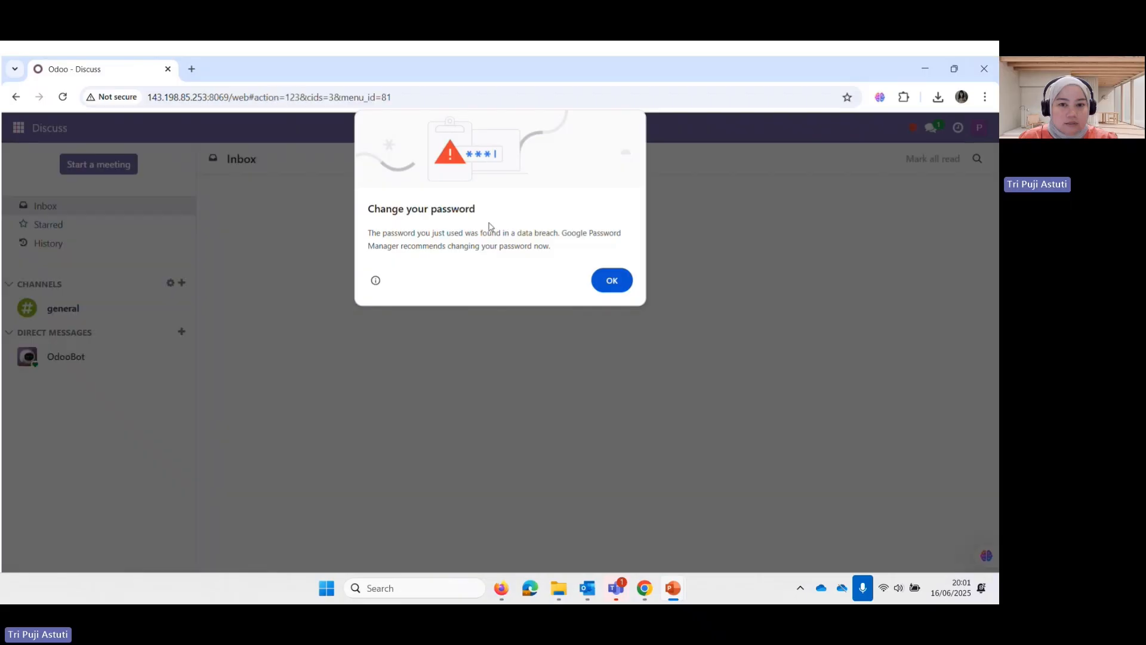
key(Return)
click(21, 133)
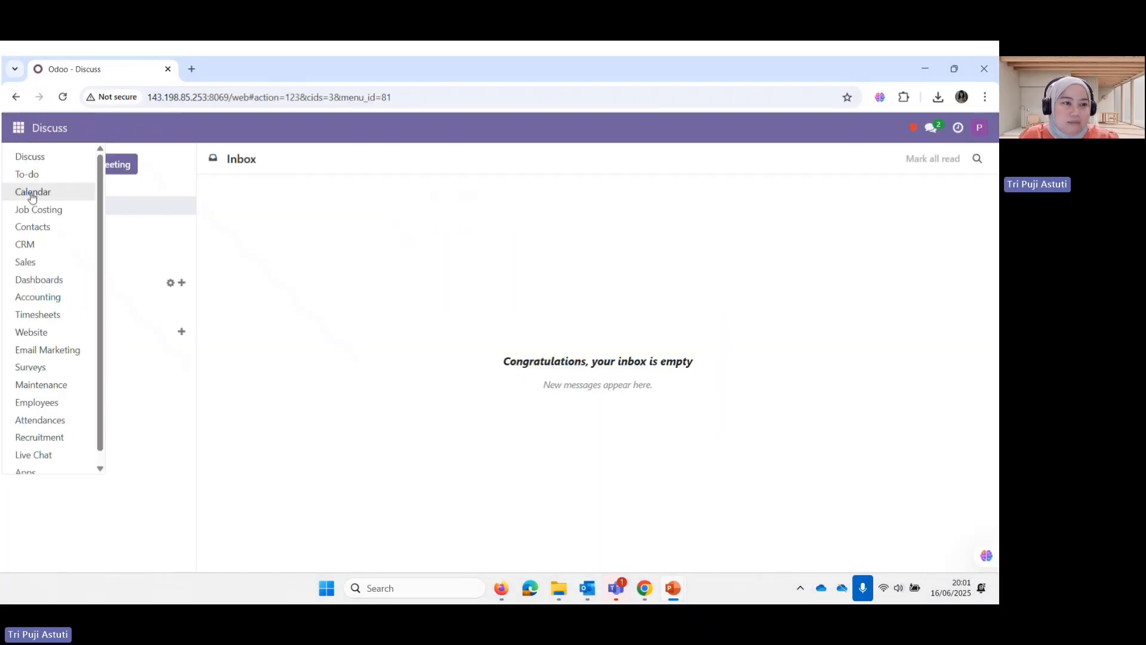
click(34, 263)
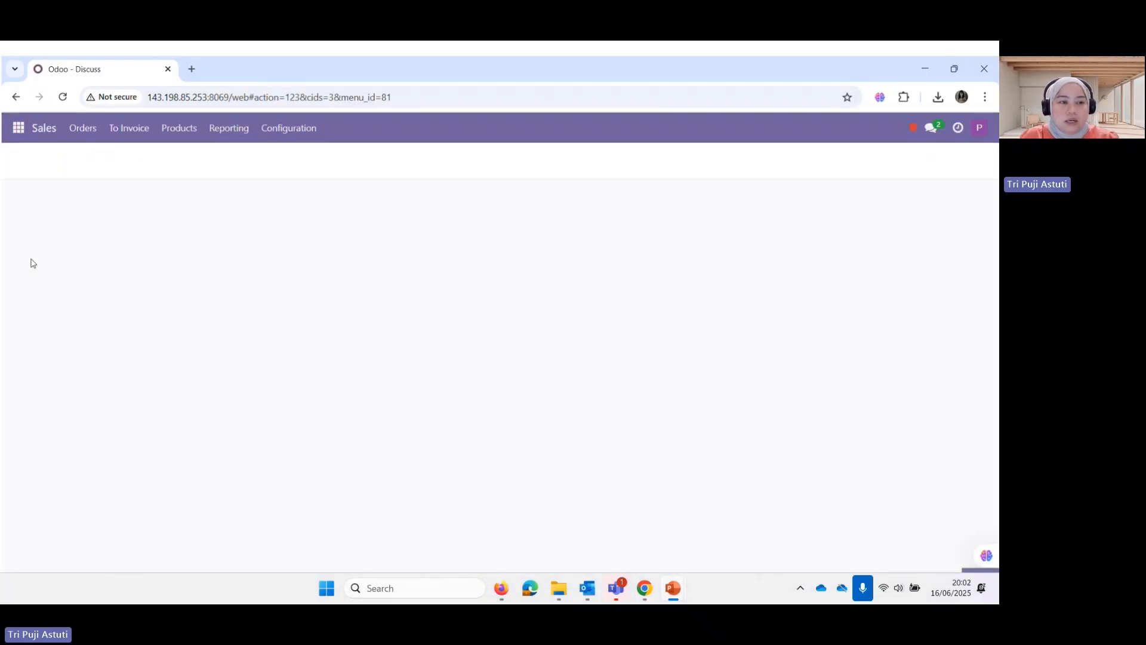
click(179, 128)
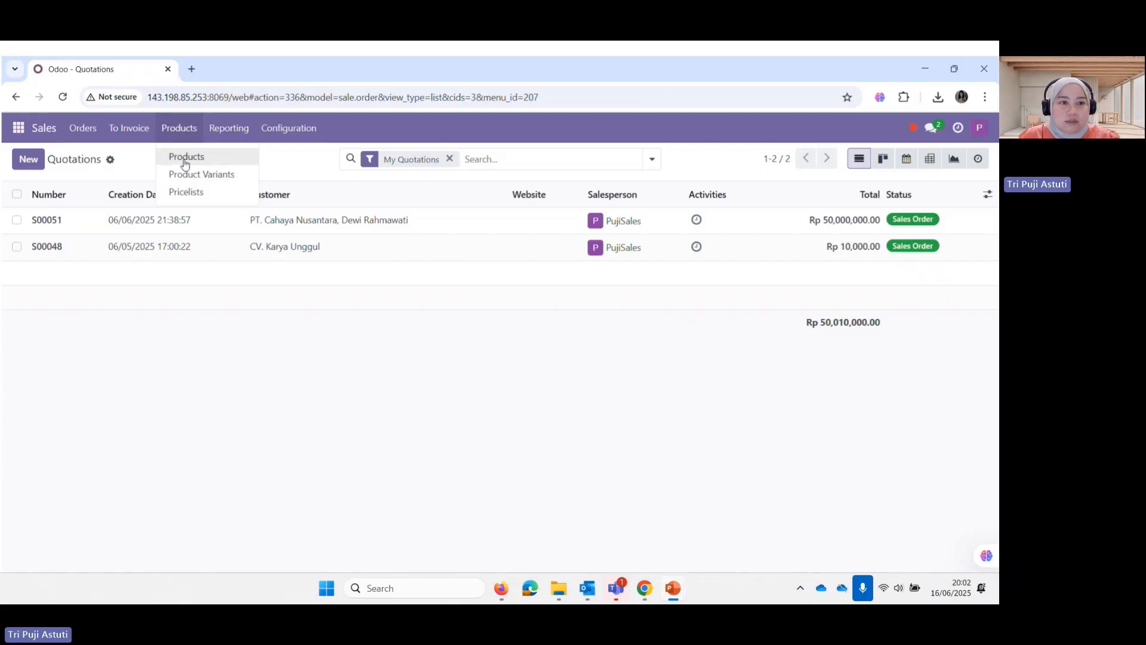
Start a new product 'Konstruksi Struktur Baja' as a sale-only Service priced 1,000,000
click(186, 161)
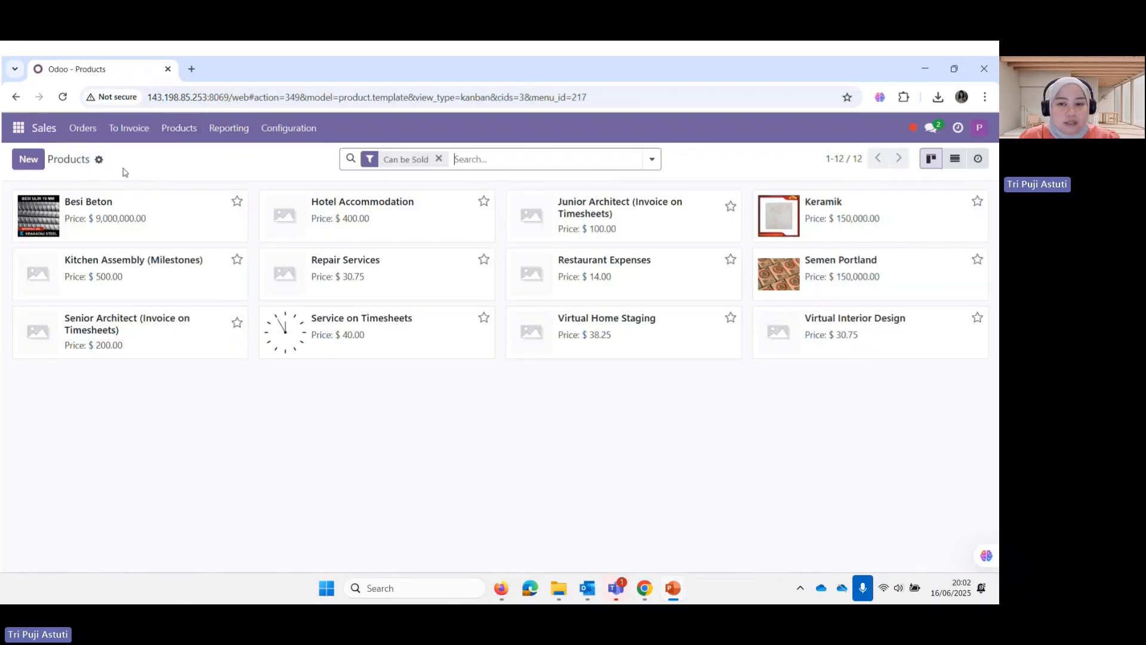
click(28, 160)
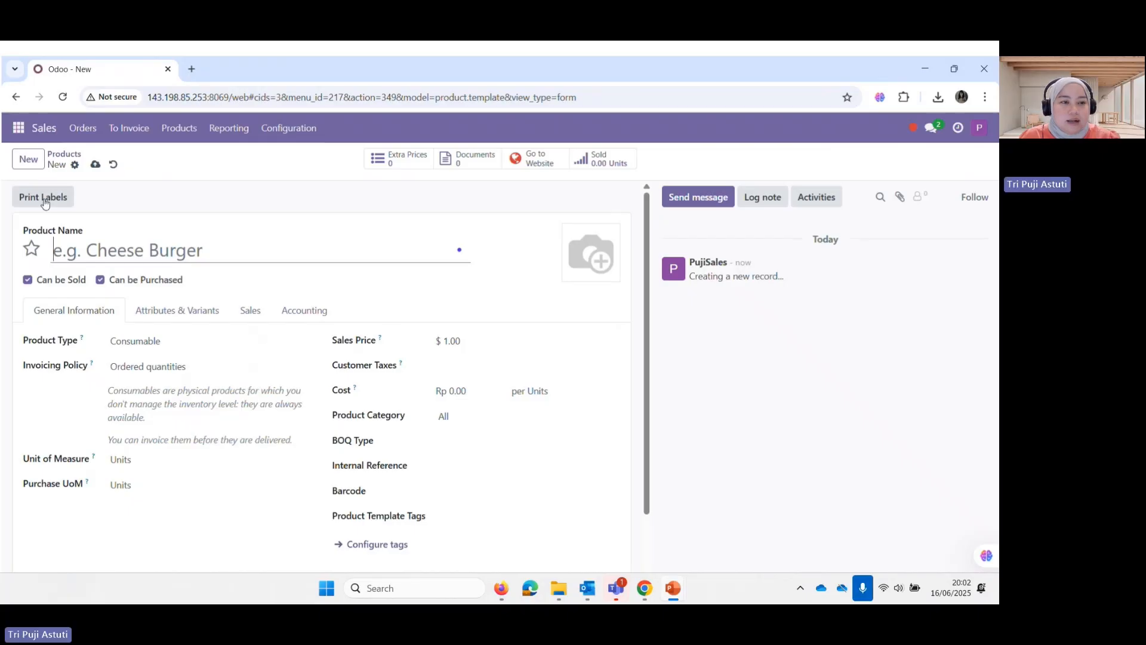
text(Konstruks)
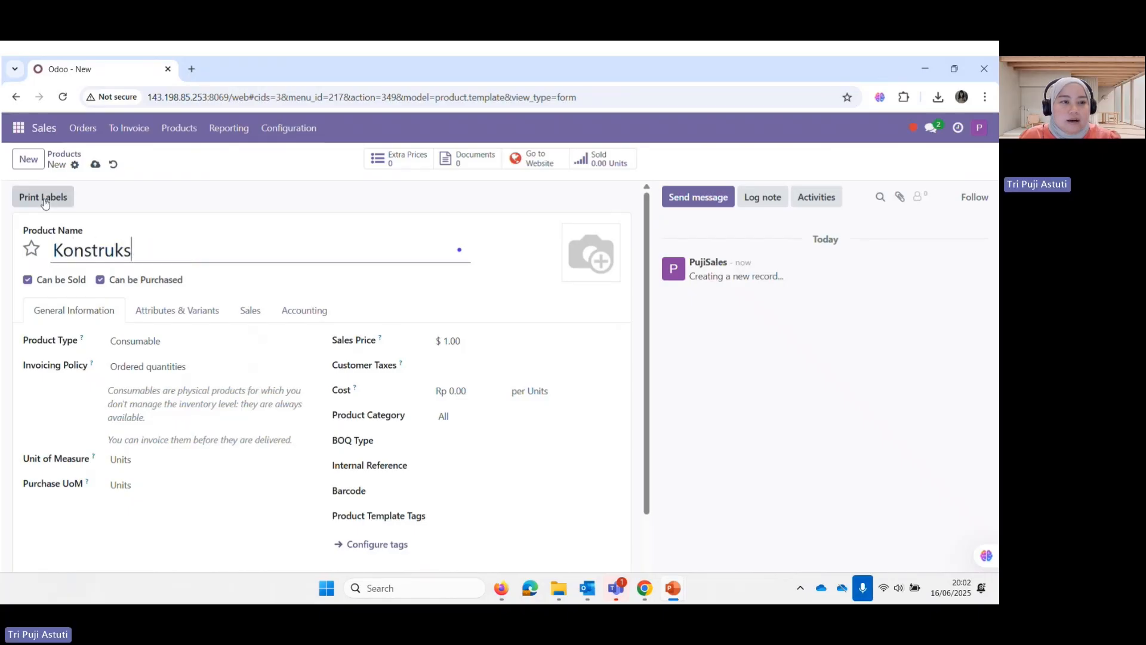
text(i Struktur Baja)
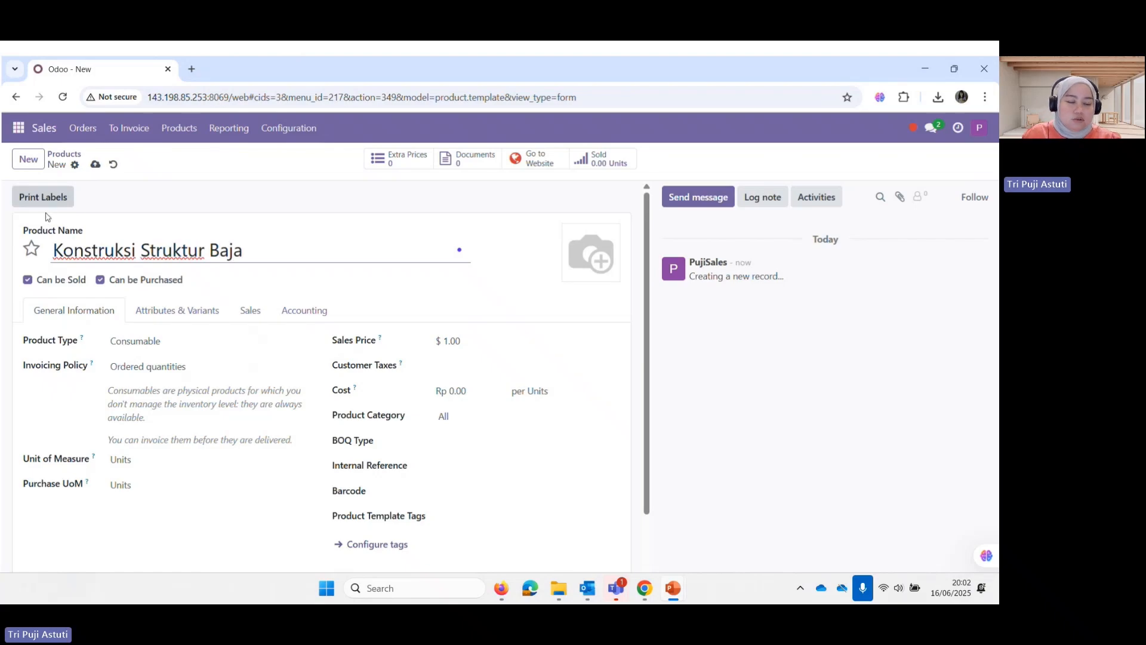
click(111, 280)
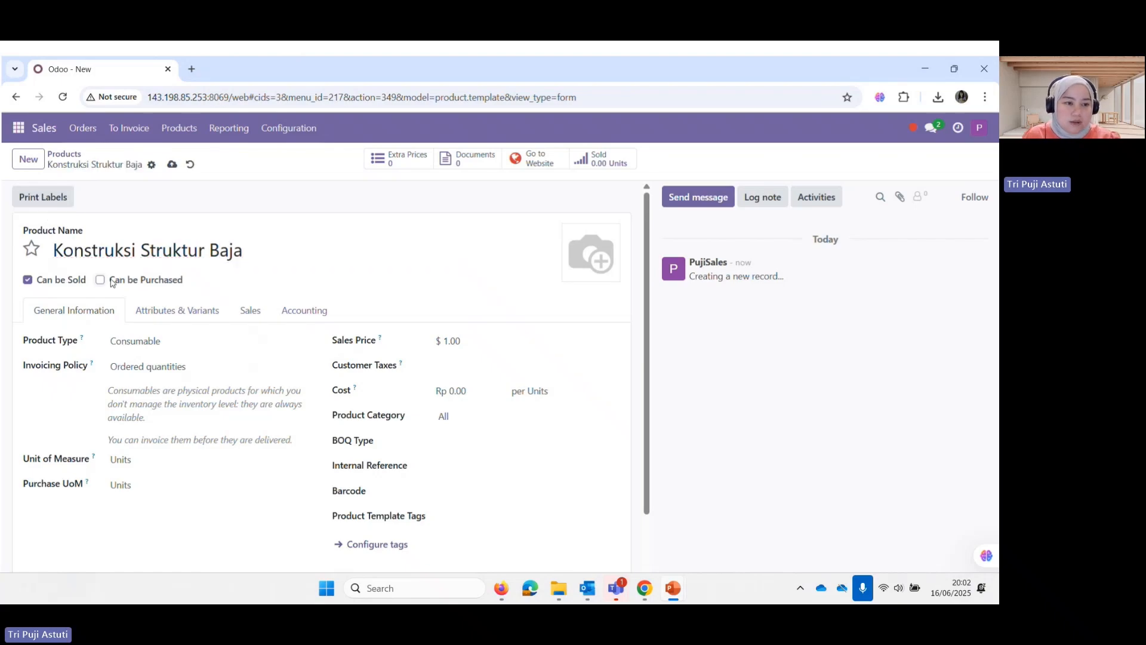
click(150, 341)
click(137, 386)
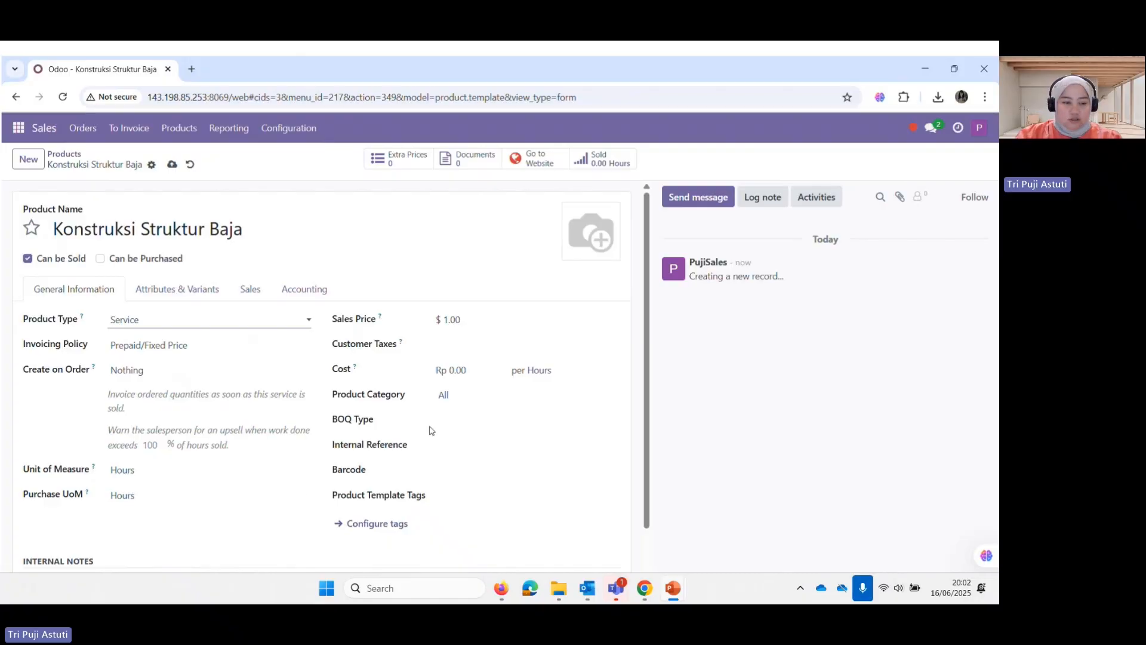
click(460, 325)
text(100)
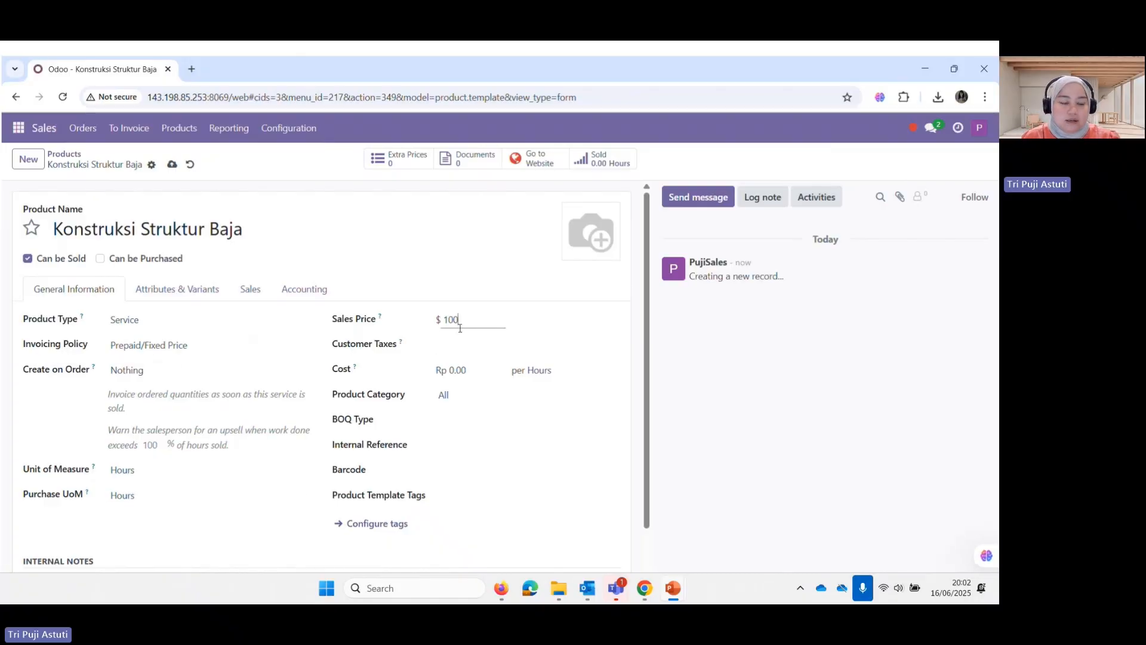
text(0000)
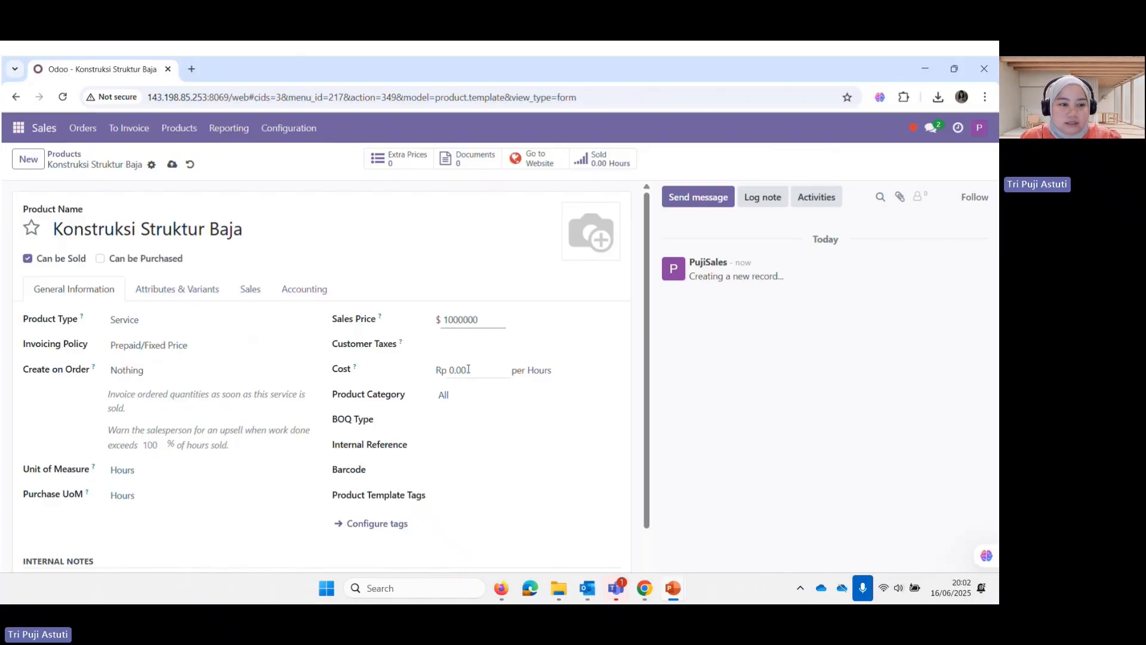
Set its cost to 850,000 and category to Bangunan, then save the product
click(469, 369)
text(8500)
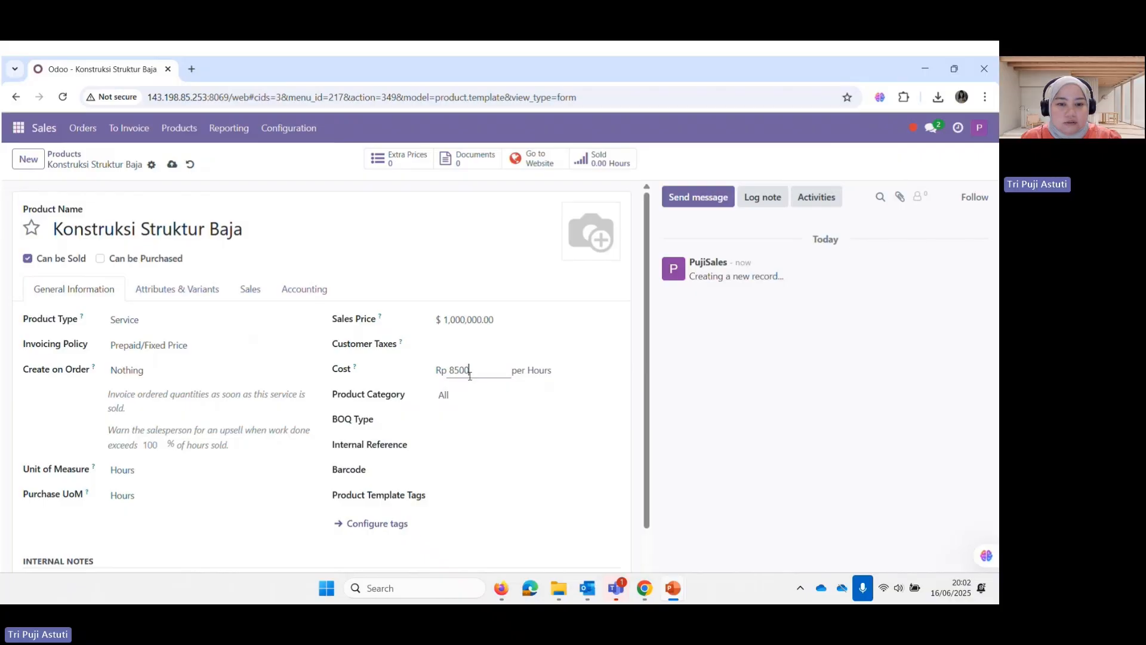
text(00)
click(475, 397)
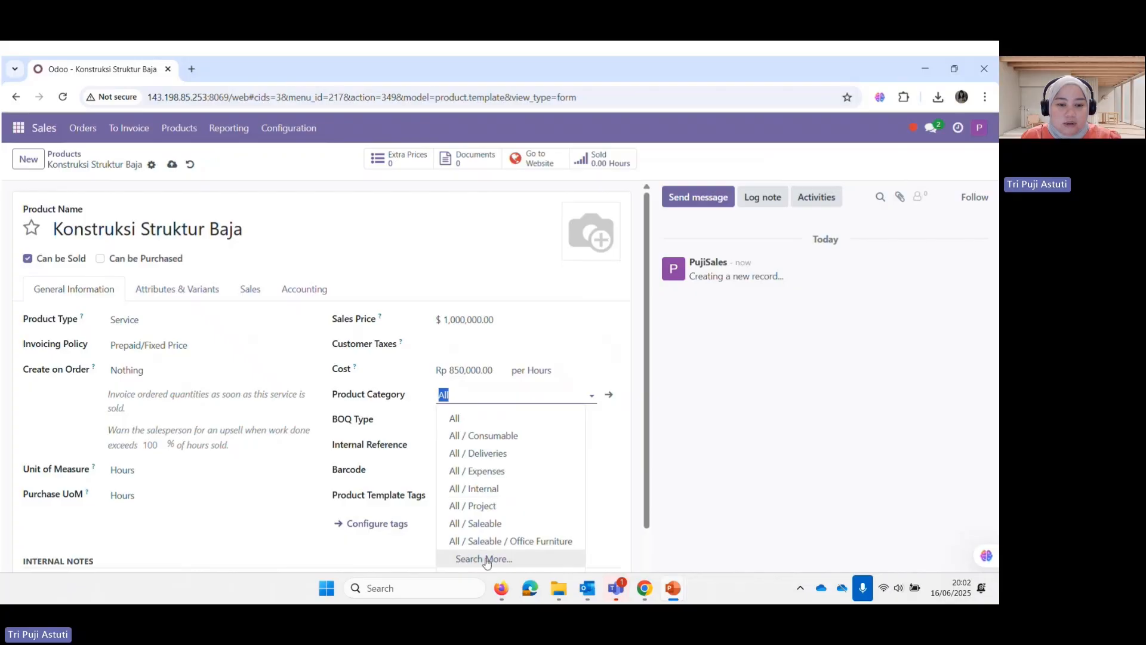
click(484, 560)
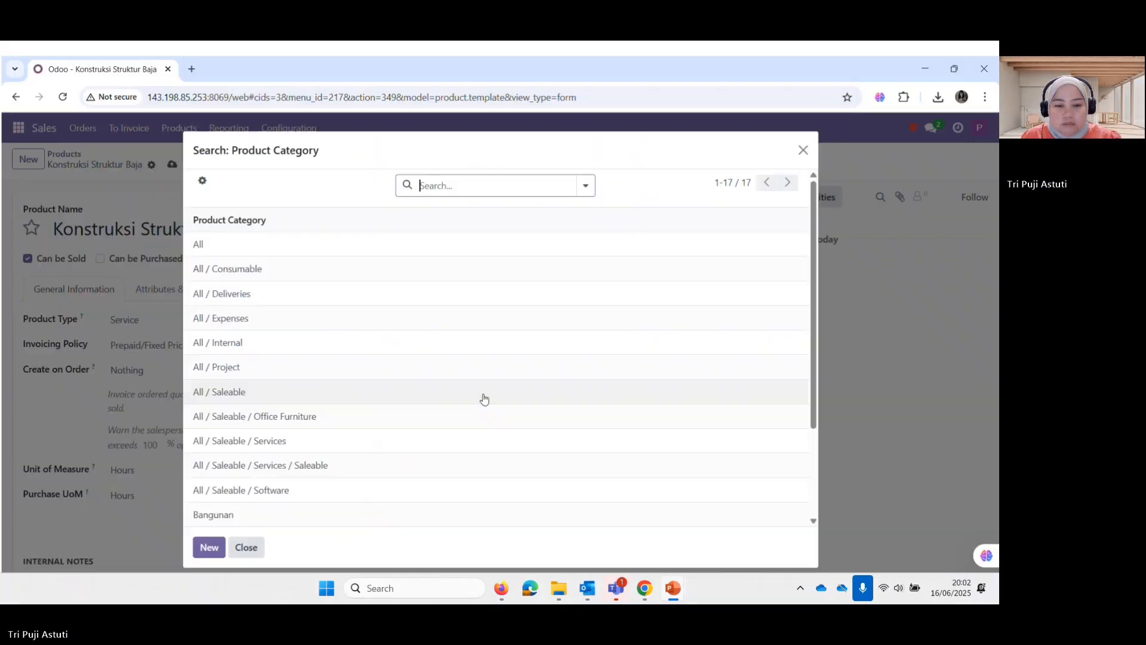
scroll(392, 422, down, 2)
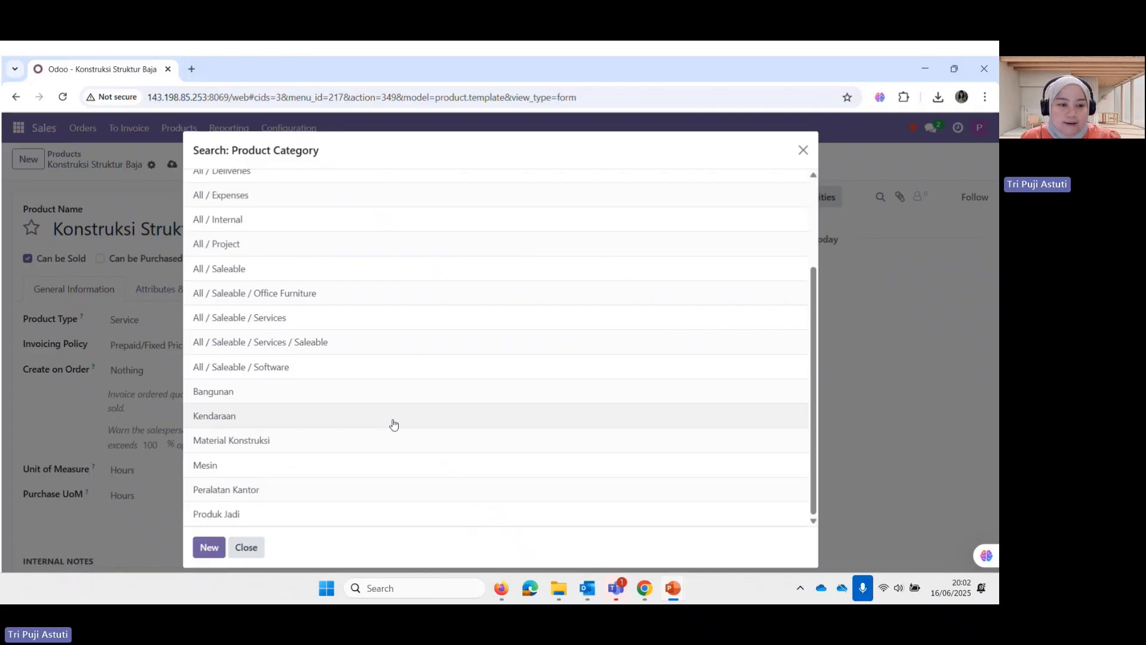
click(228, 399)
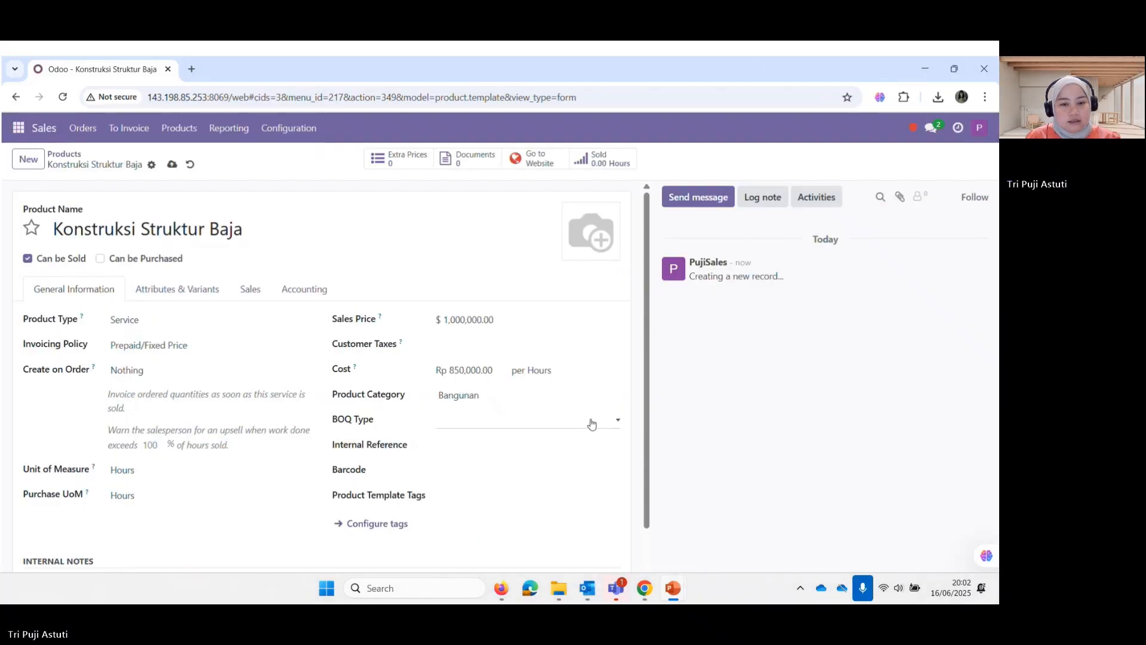
click(173, 166)
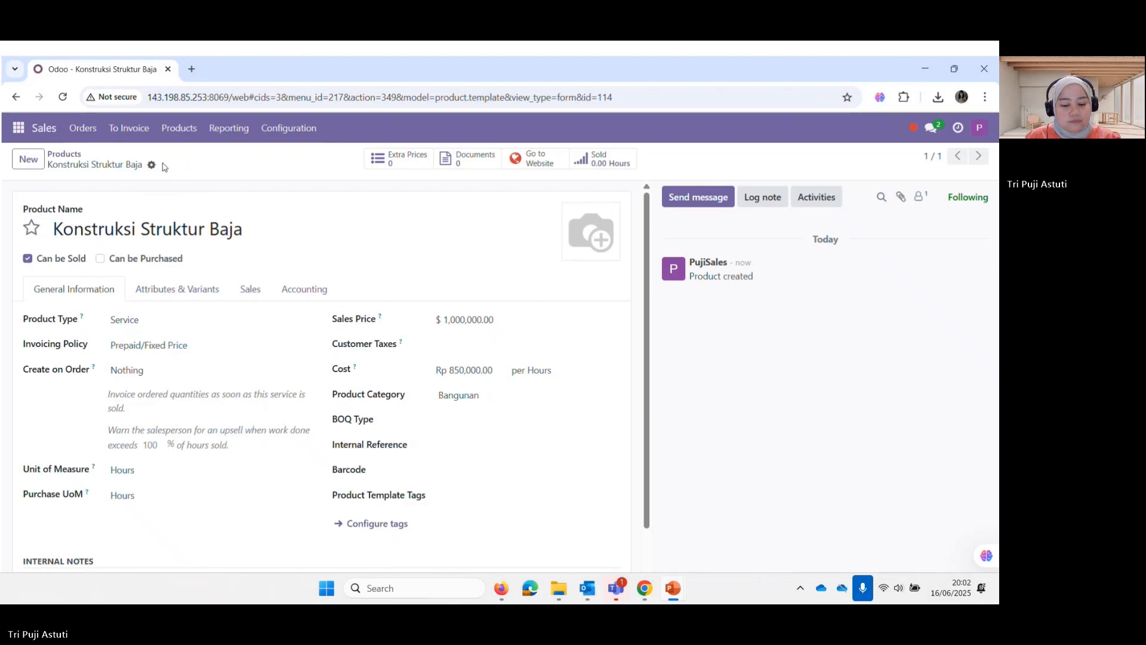
Create a new product 'Pemasangan Kaca' as a sale-only Service priced 600,000
click(30, 160)
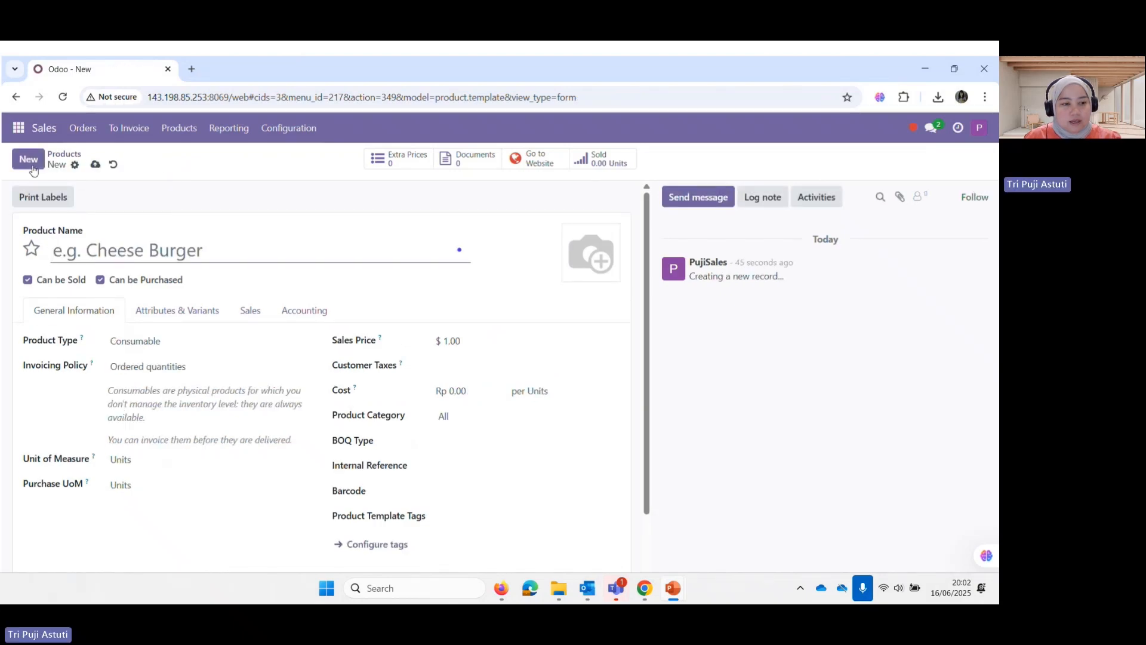
text(Pem)
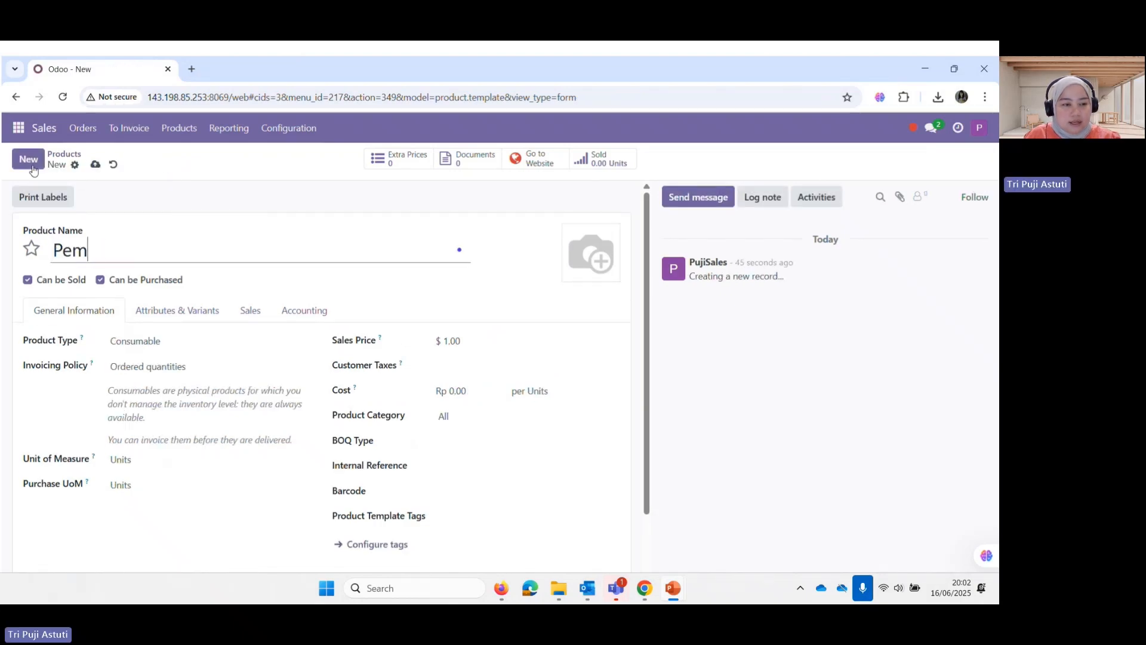
text(asangan kaa)
key(BackSpace)
key(BackSpace)
key(BackSpace)
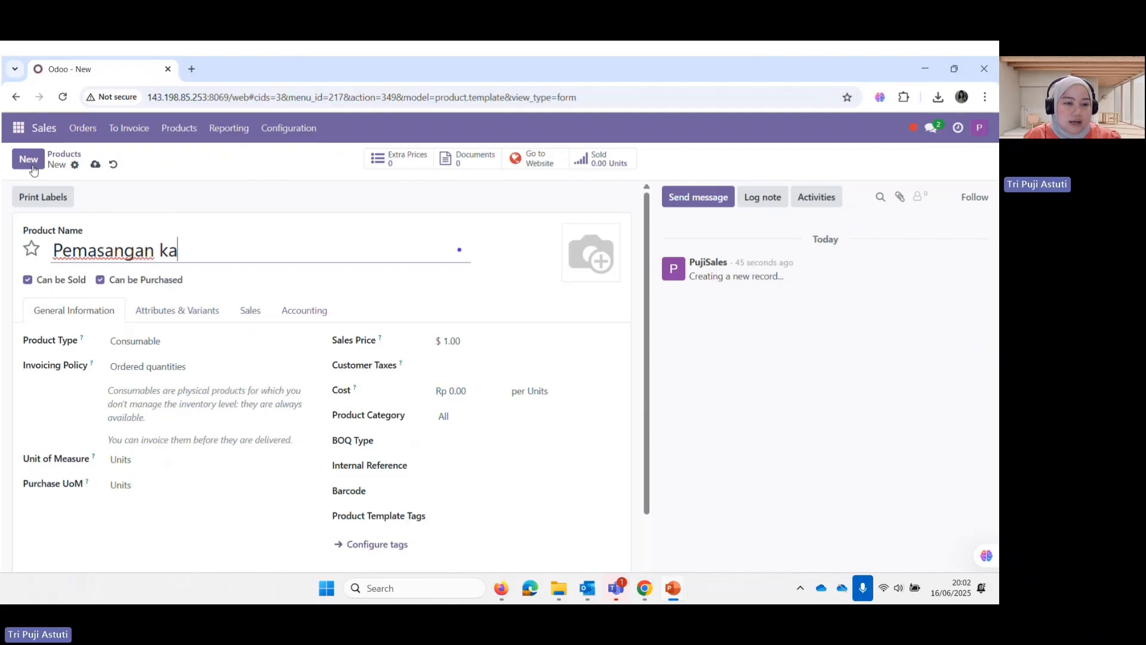
text(Kaca)
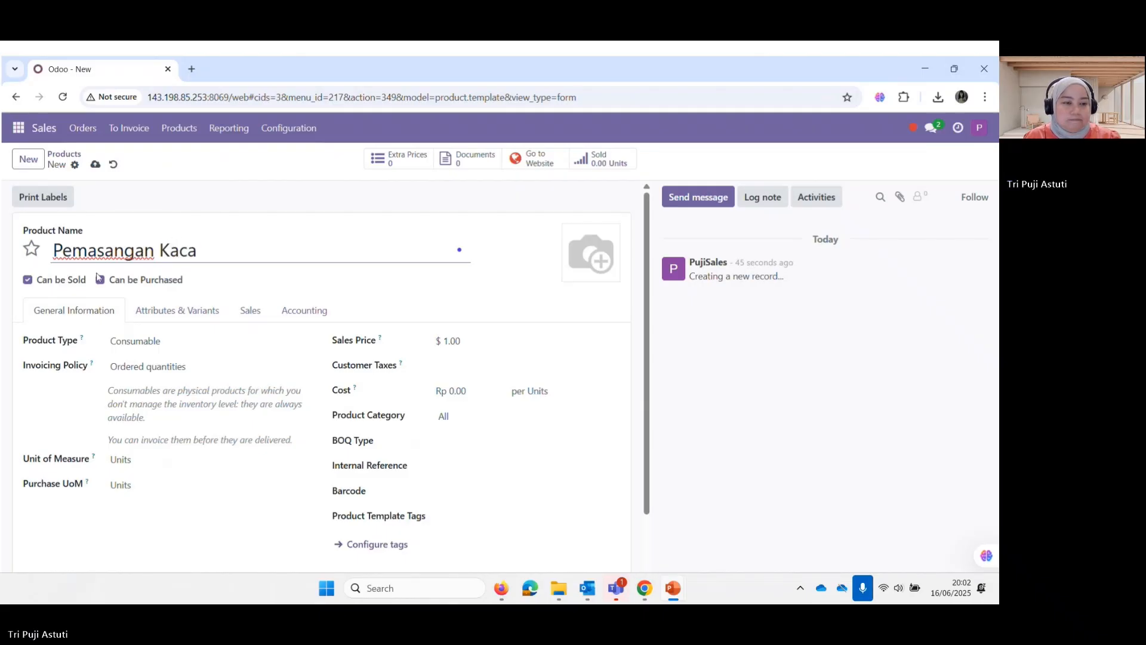
click(100, 280)
click(142, 341)
click(157, 382)
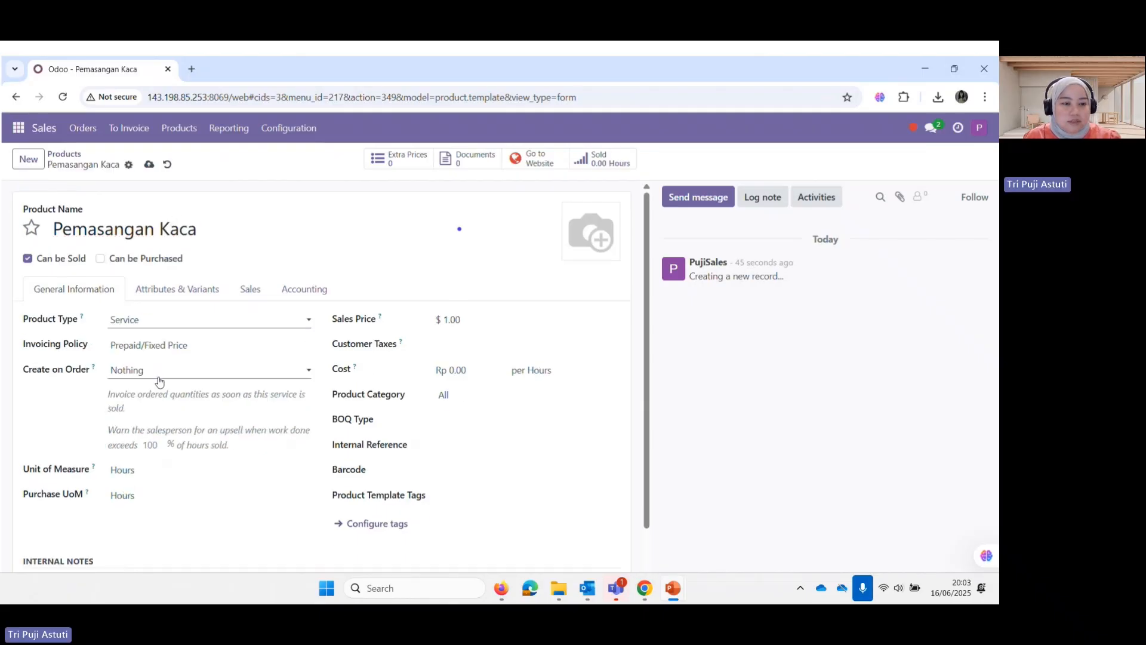
click(472, 321)
text(600000)
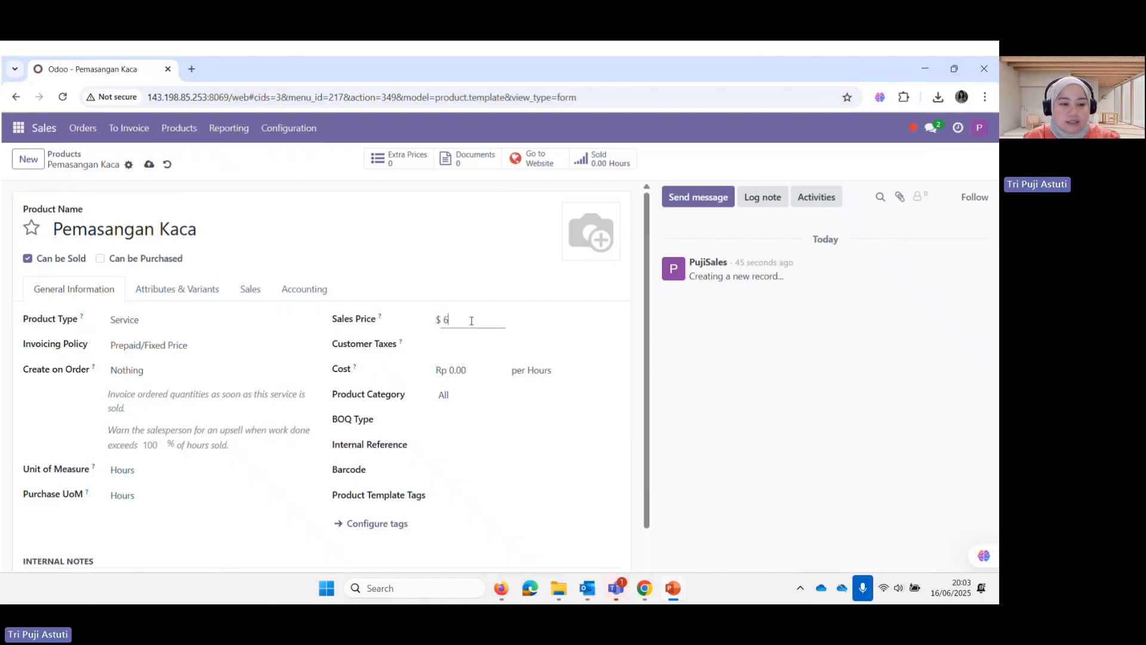
Give Pemasangan Kaca cost 510,000 and category Bangunan, save it, and return to the products list
click(458, 371)
text(5100)
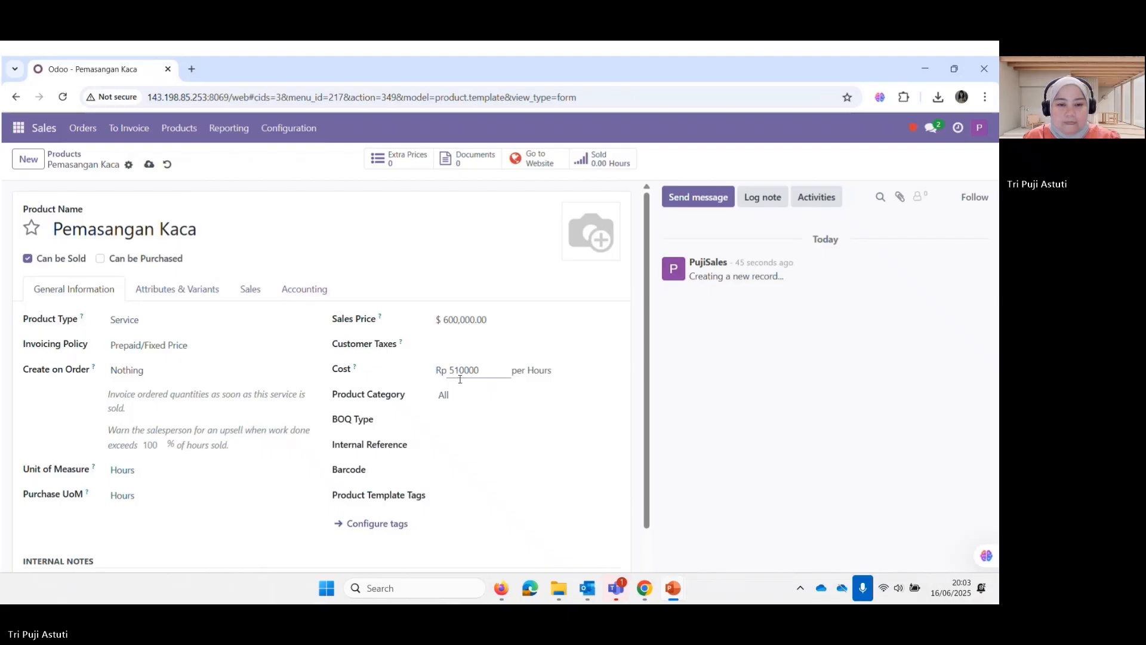
click(280, 327)
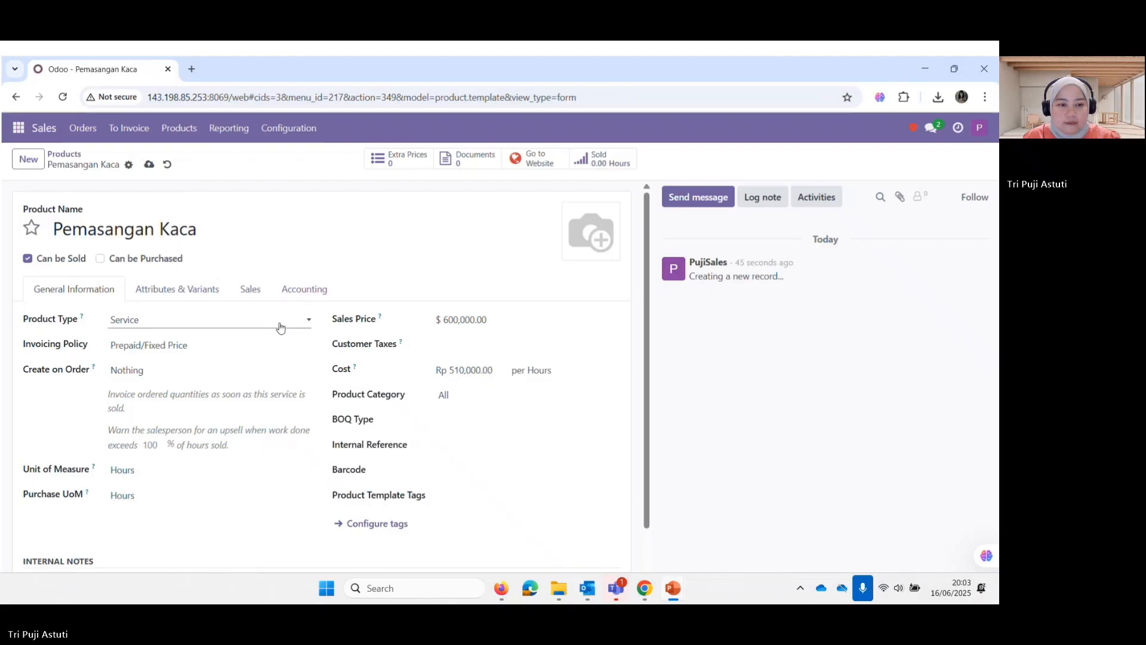
click(496, 397)
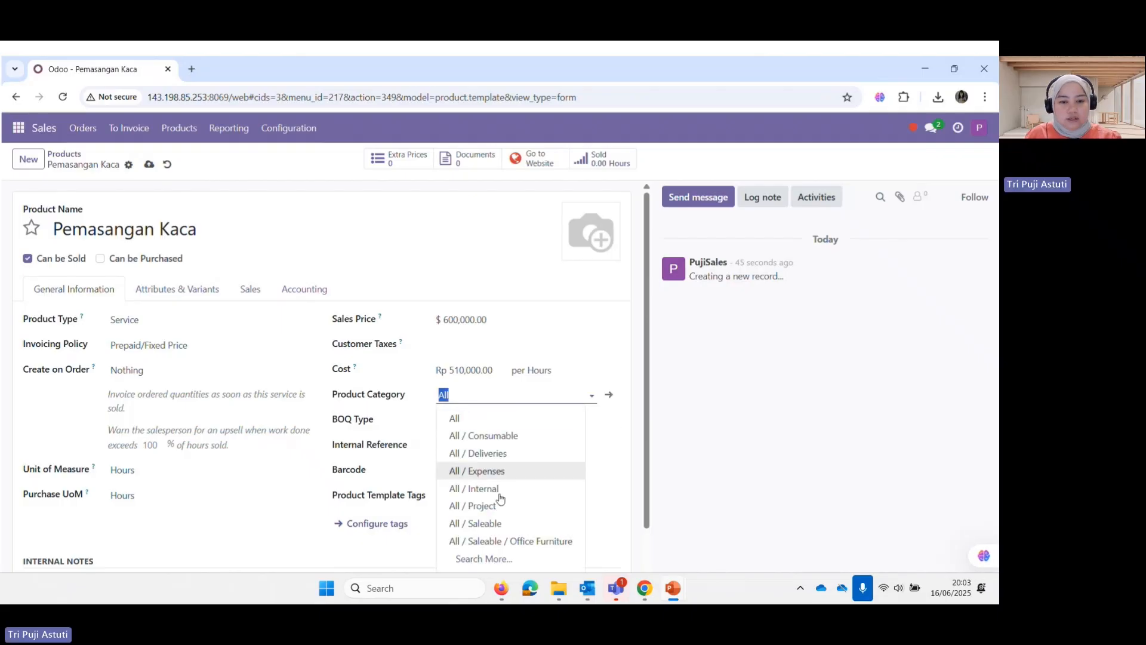
click(485, 559)
scroll(238, 468, down, 1)
scroll(238, 467, down, 1)
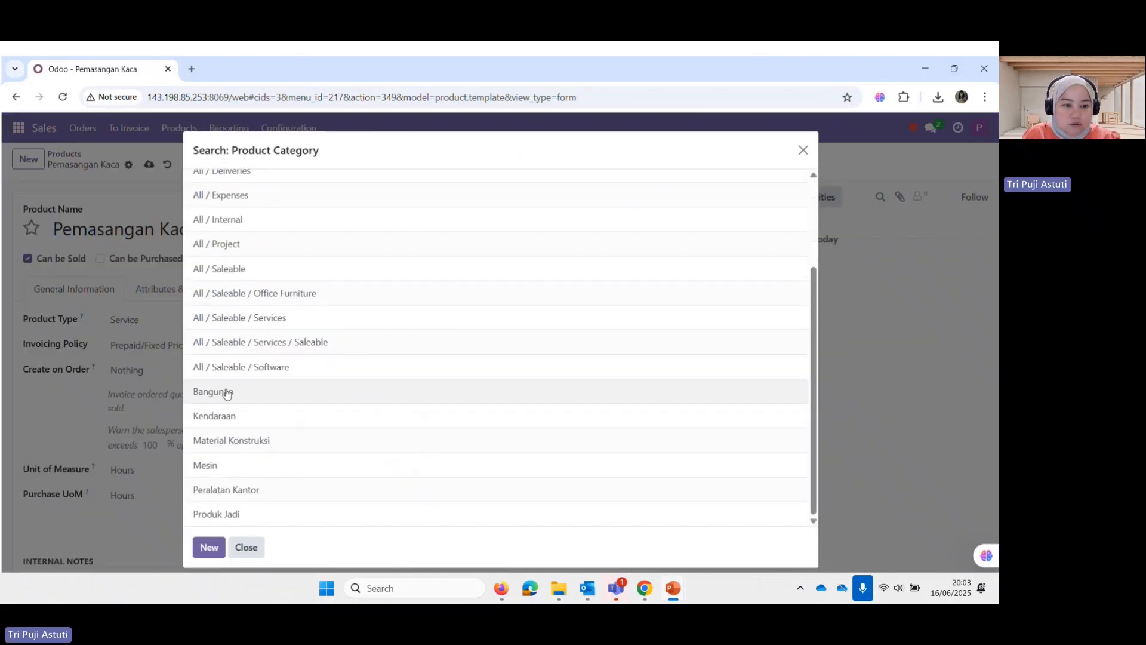
click(227, 393)
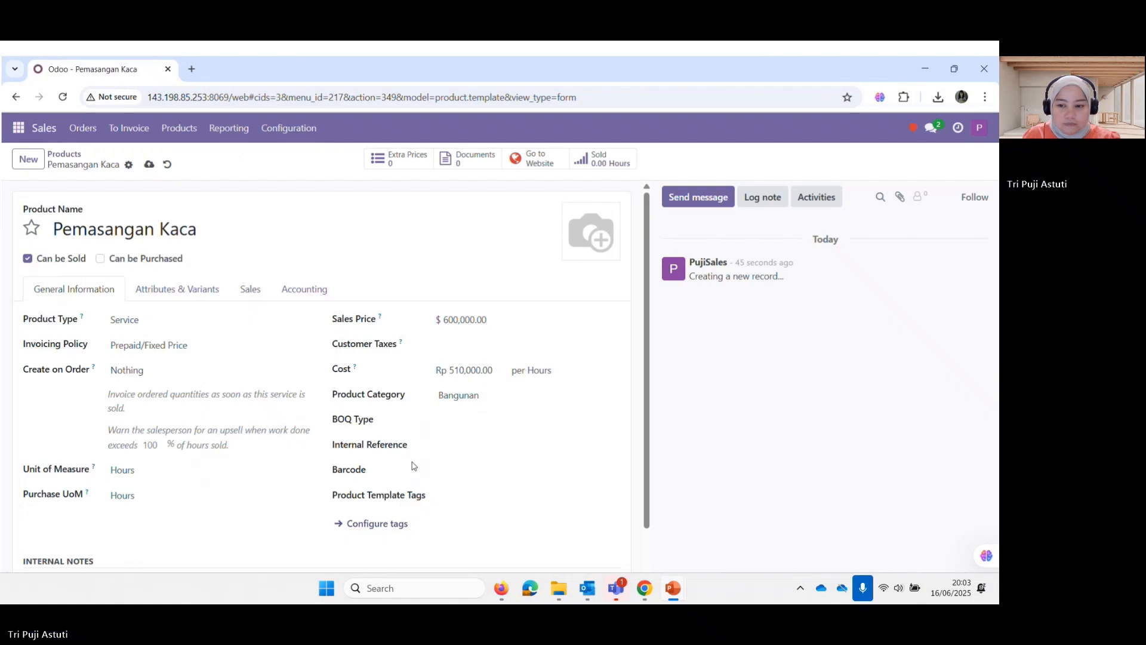
click(149, 165)
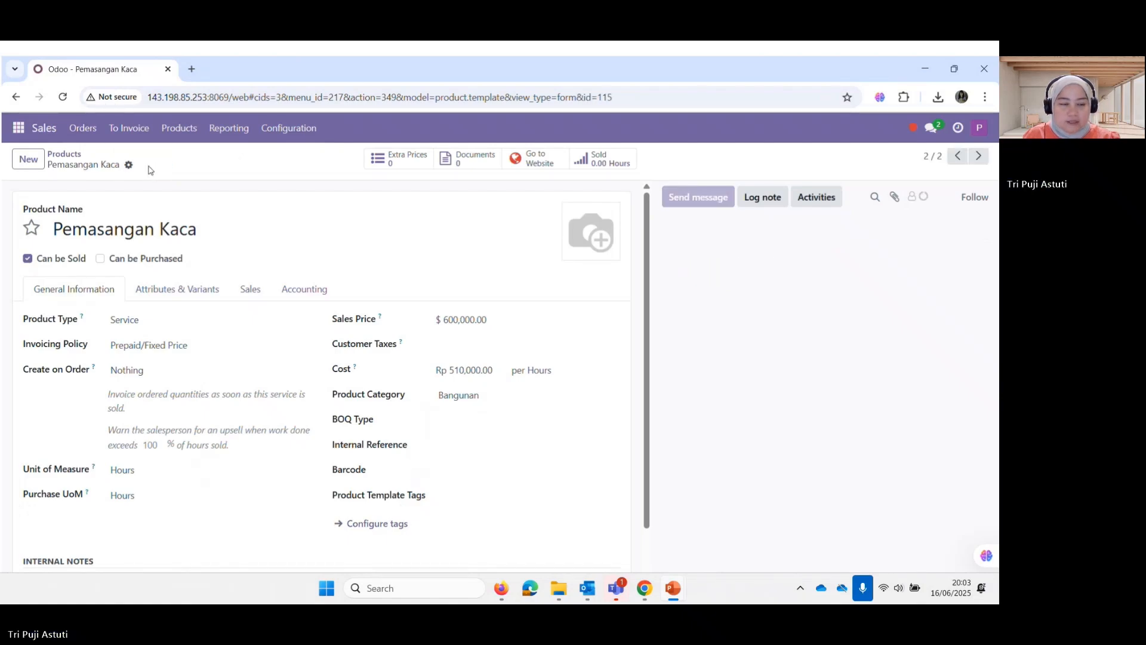
click(65, 155)
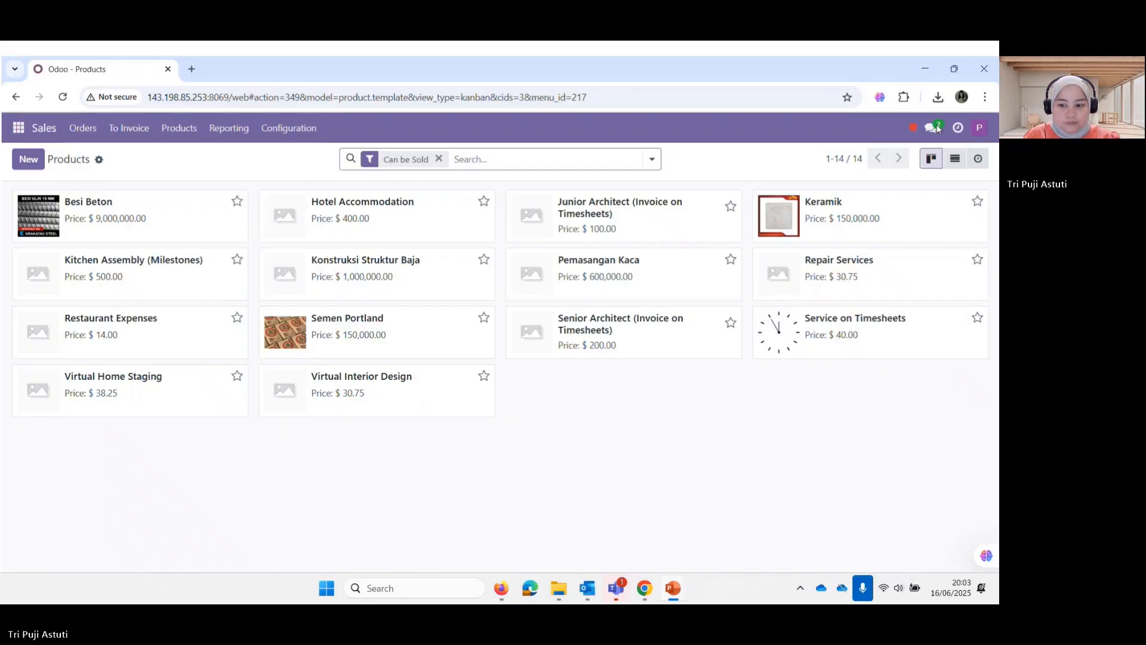
key(Right)
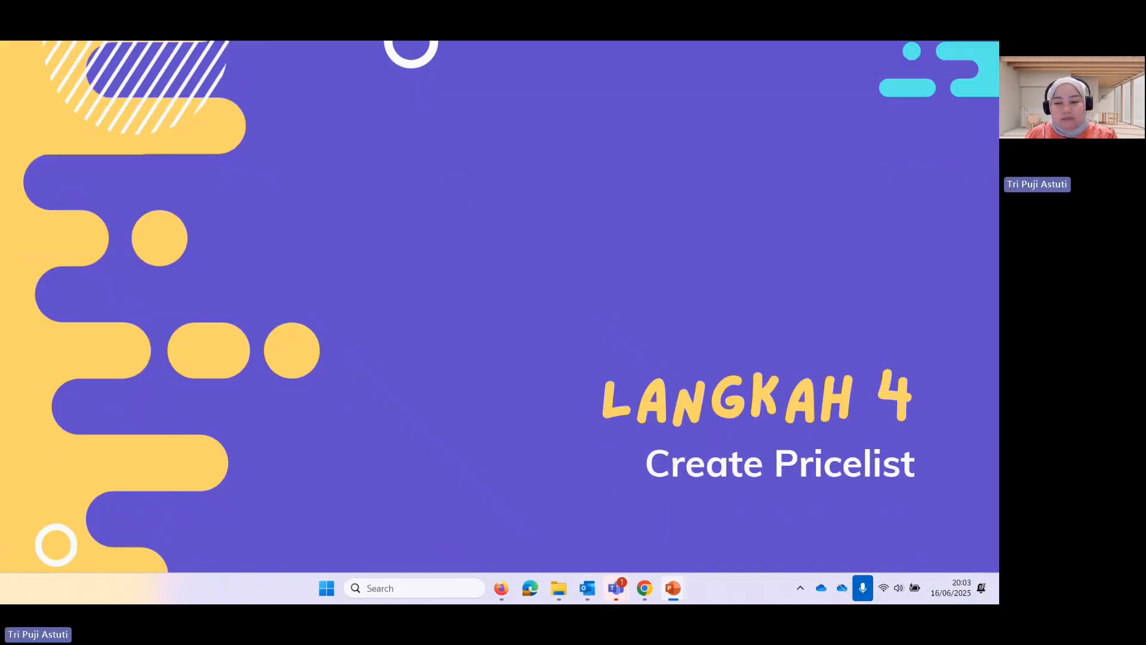
Show the Pricelist Package table slide, then switch back to the browser
key(Right)
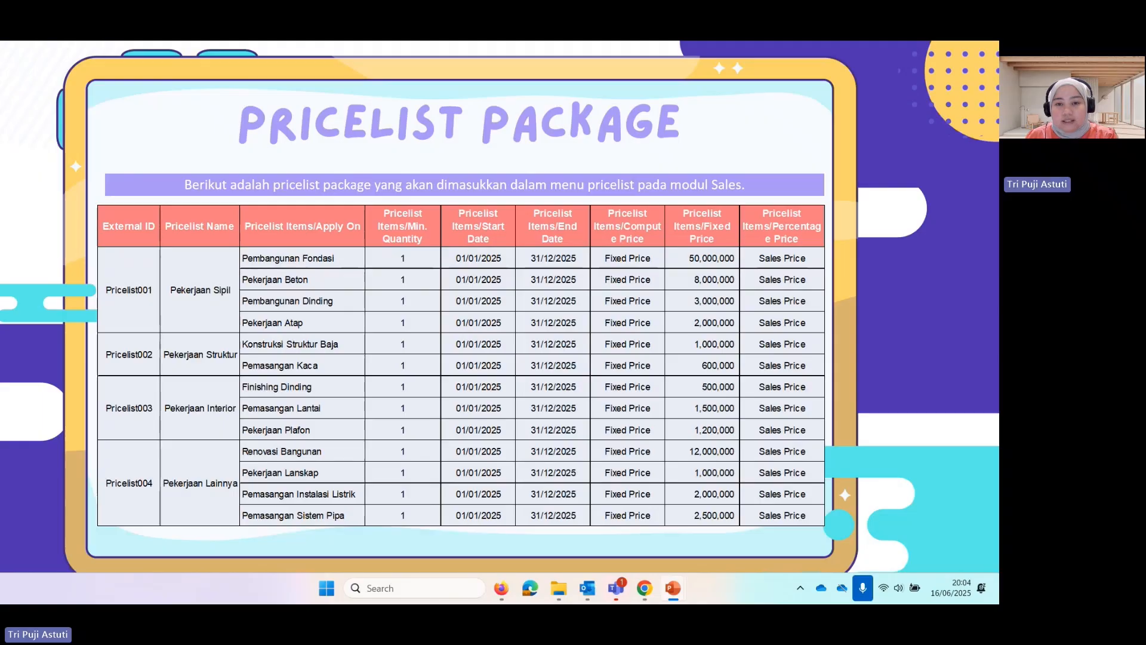
key(alt+Tab)
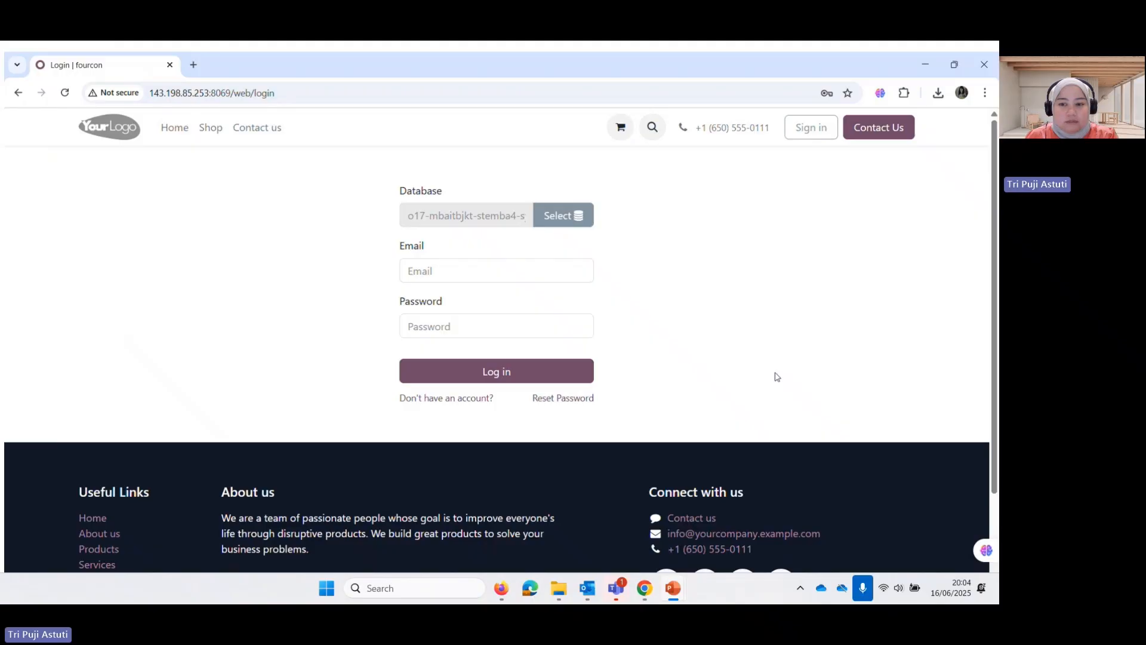
Sign back in to Odoo with the saved credentials and dismiss the password warning
click(449, 276)
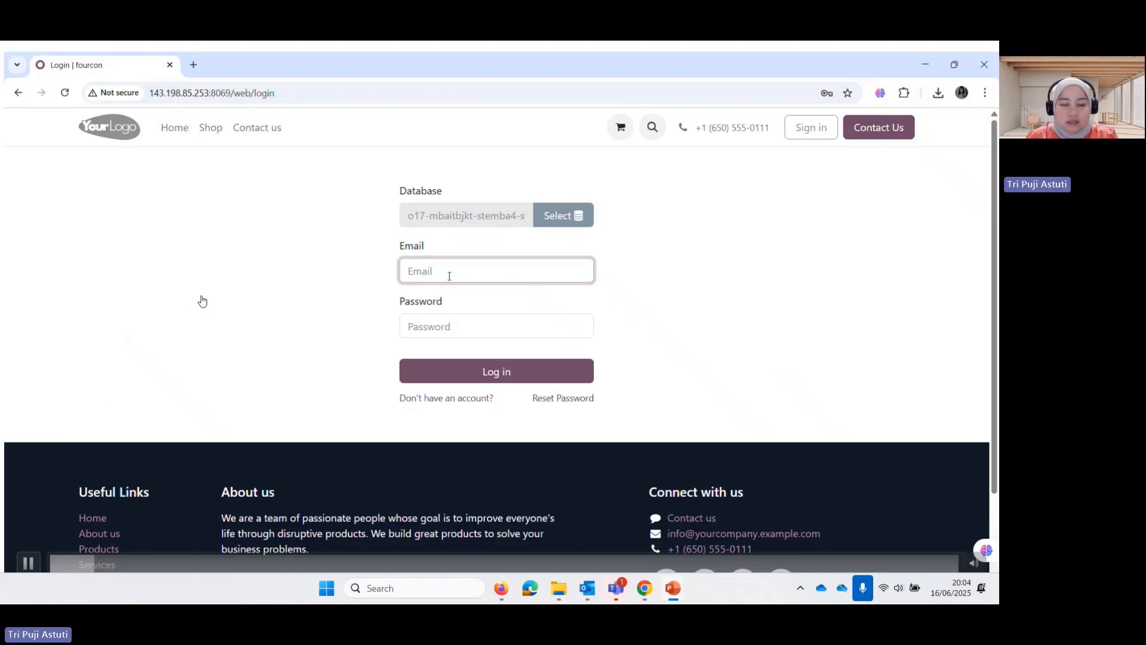
click(537, 315)
click(505, 377)
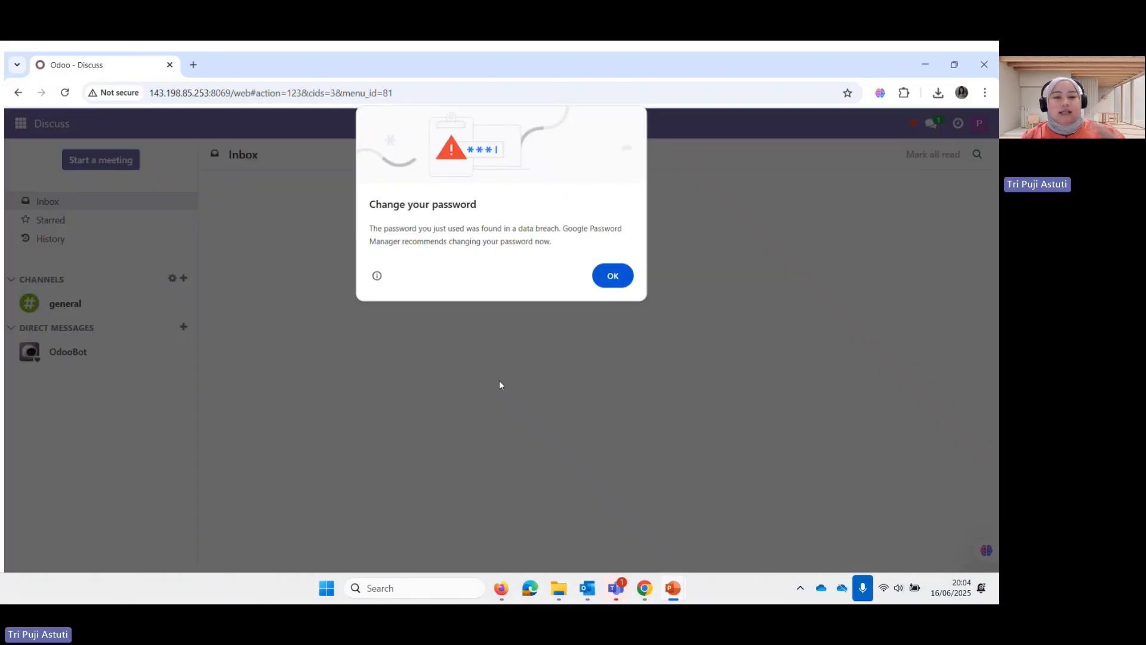
click(618, 281)
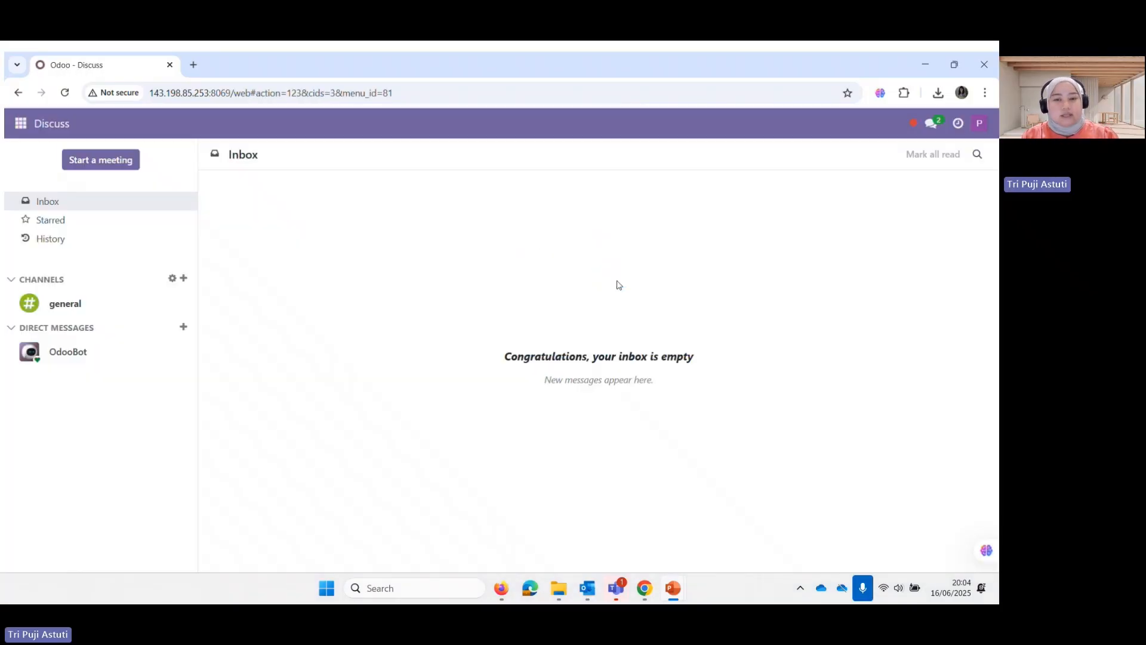
Open the Pricelists list from the Sales app's Products menu
click(29, 125)
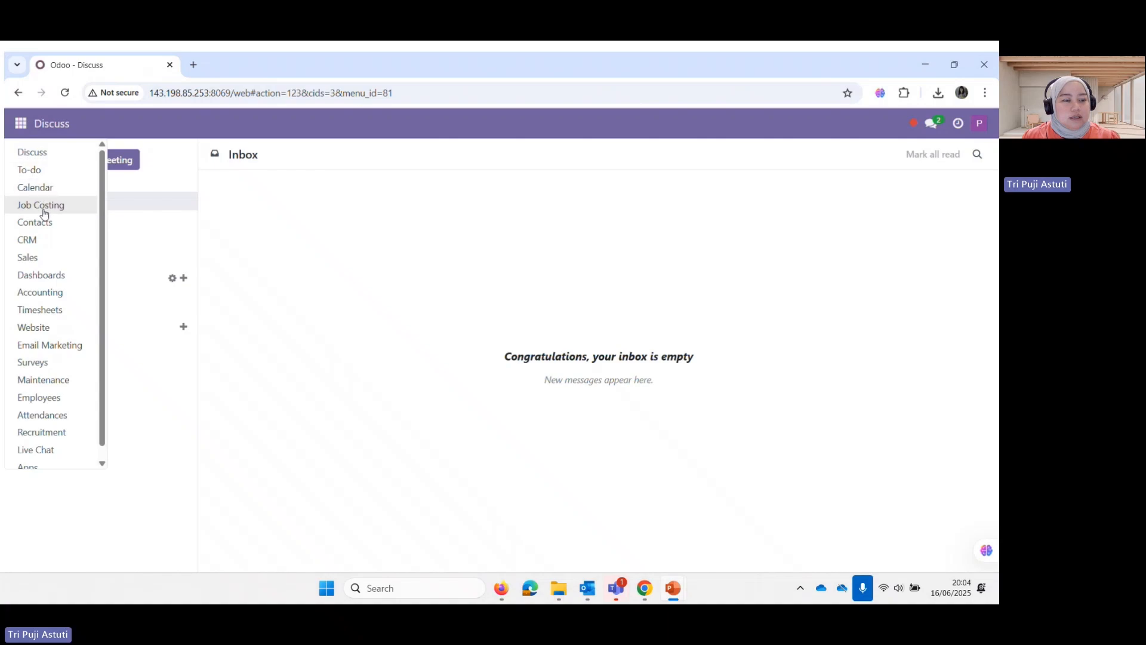
click(46, 257)
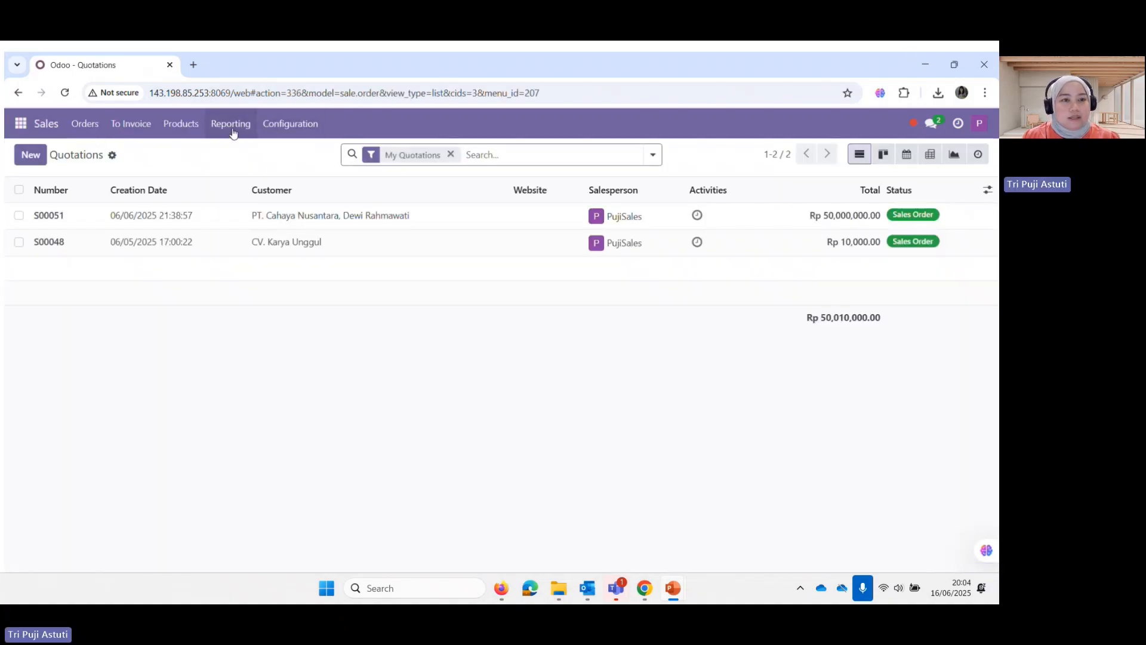
click(197, 130)
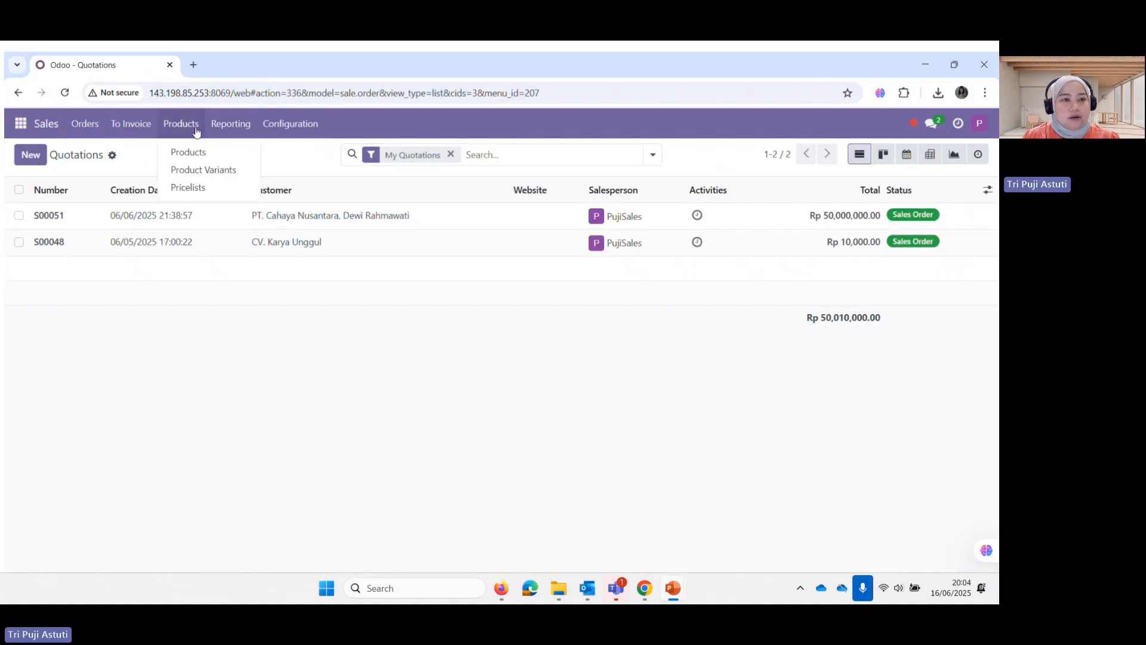
click(188, 187)
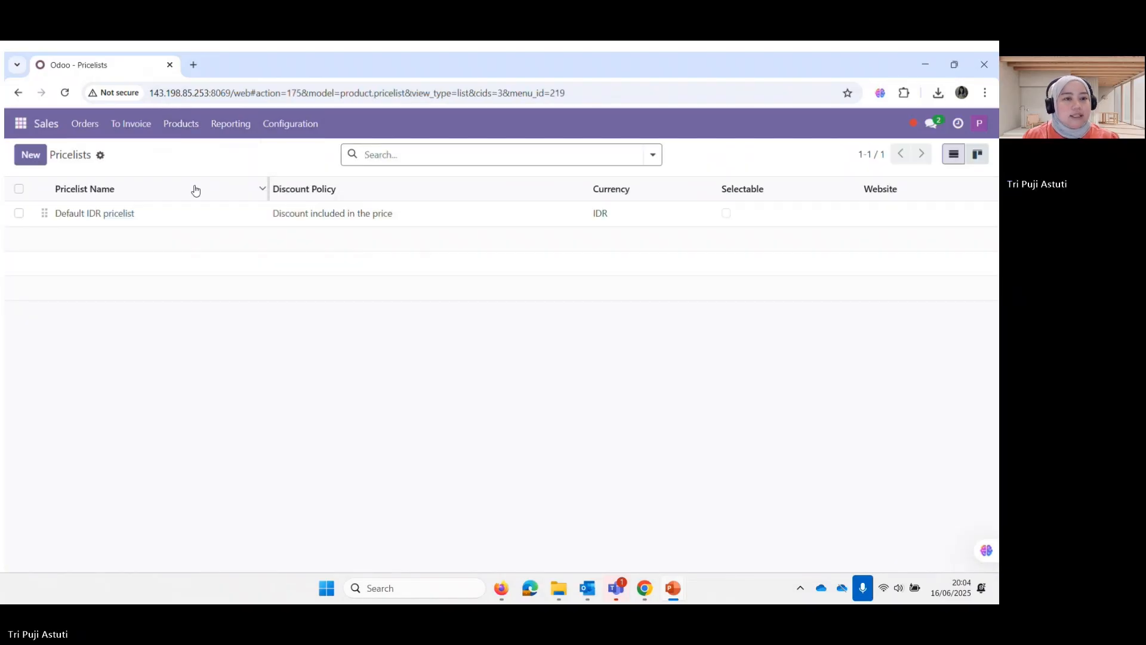
Create pricelist 'Pekerjaan Struktur' with rules for Konstruksi Struktur Baja and Pemasangan Kaca
click(38, 158)
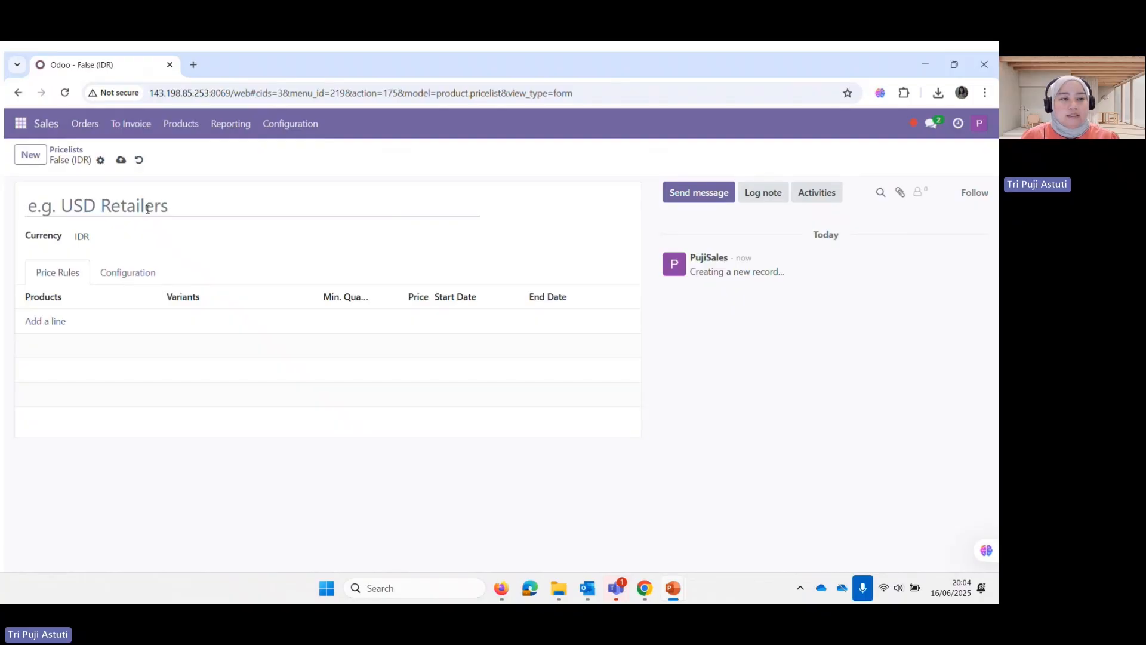
text(Pekerja)
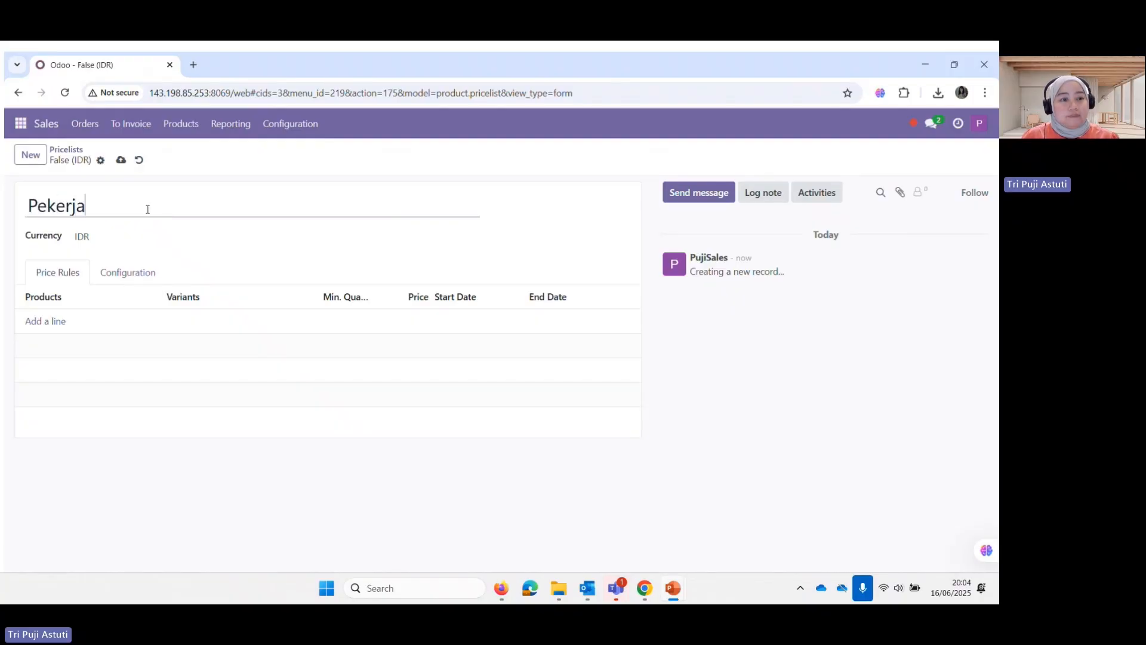
text(an Str)
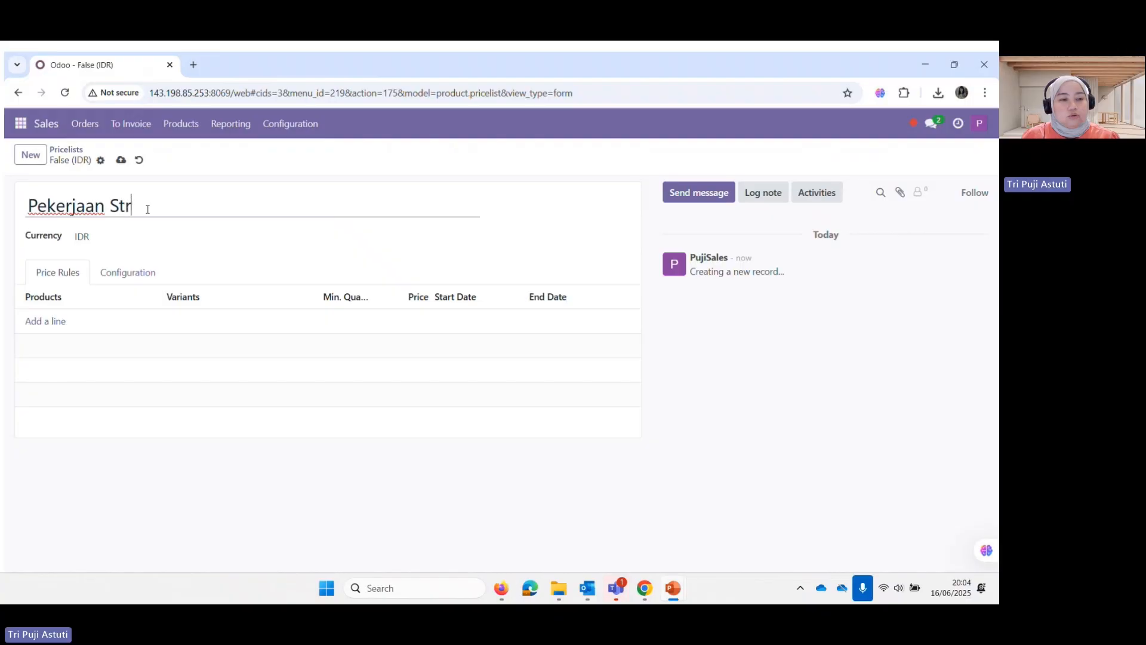
text(uktur)
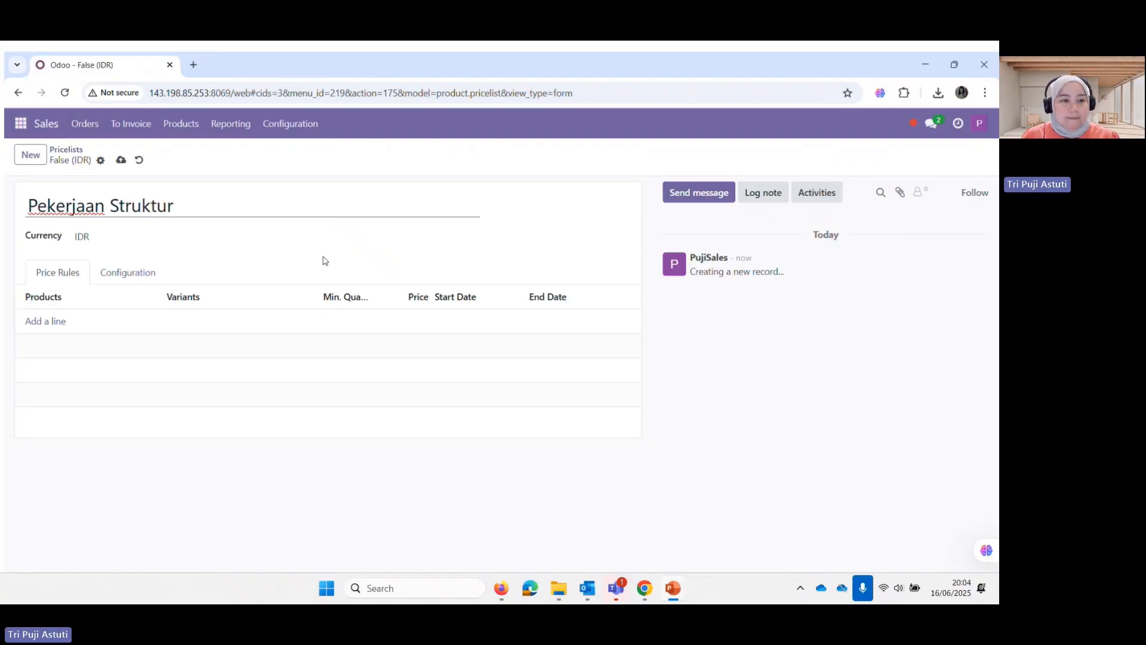
click(49, 324)
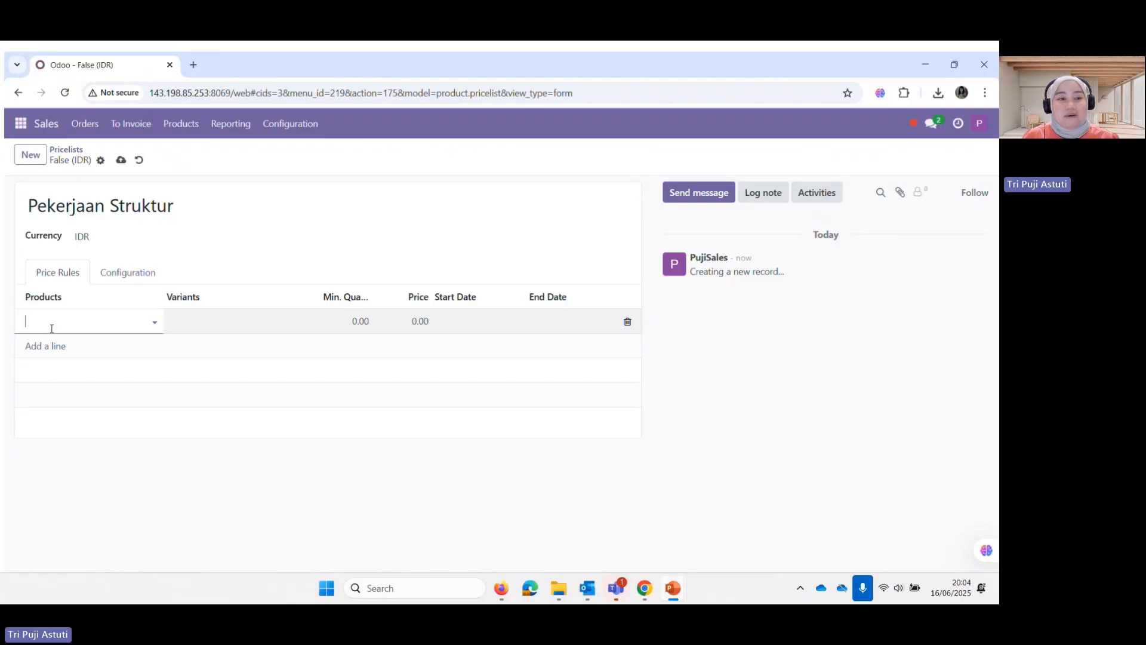
text(konstt)
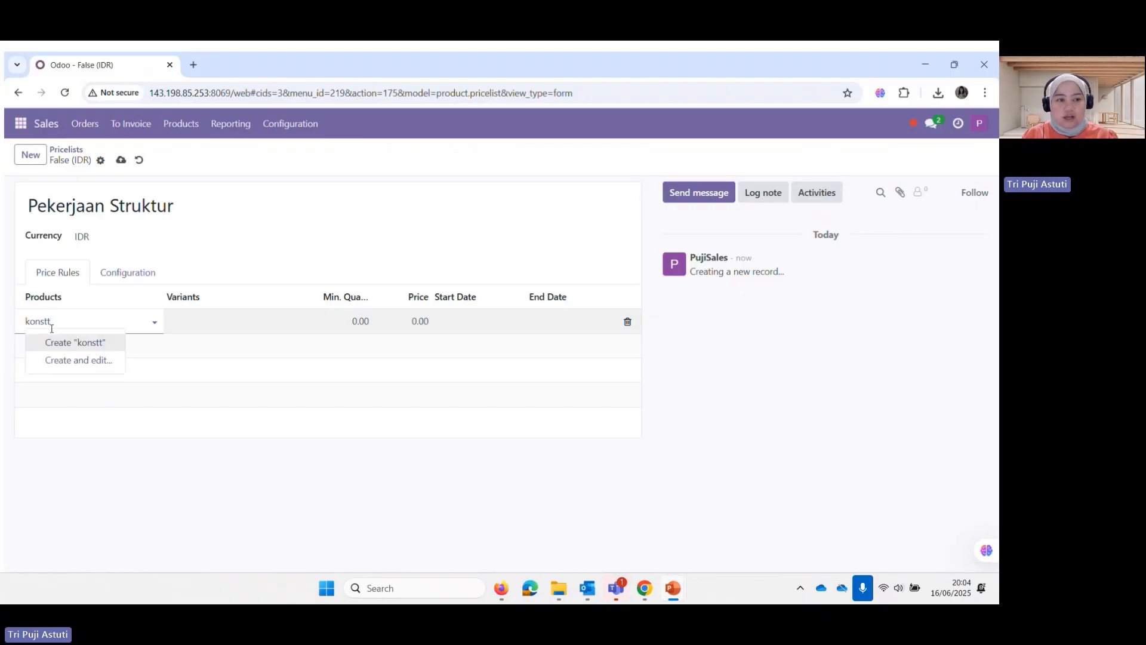
key(BackSpace)
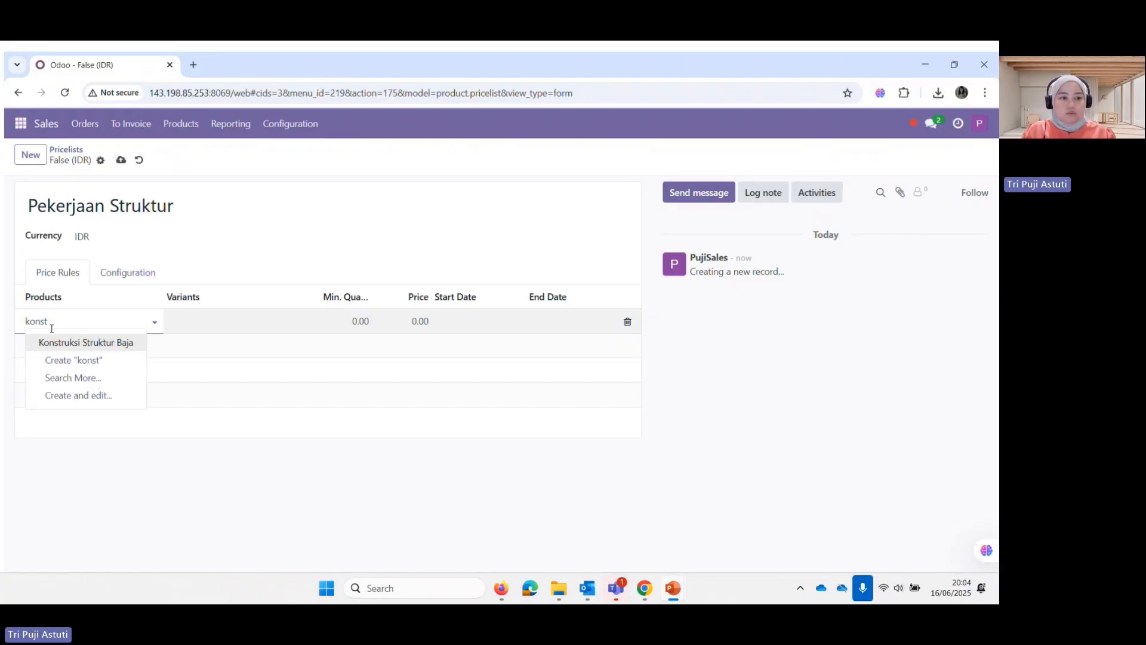
click(65, 343)
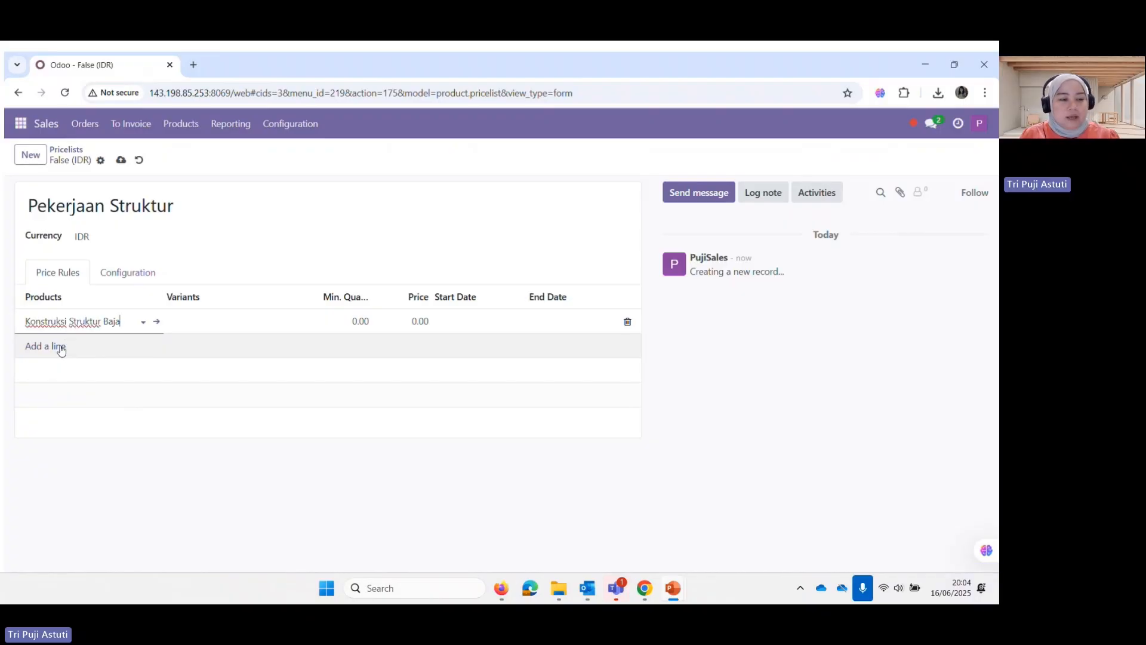
click(60, 349)
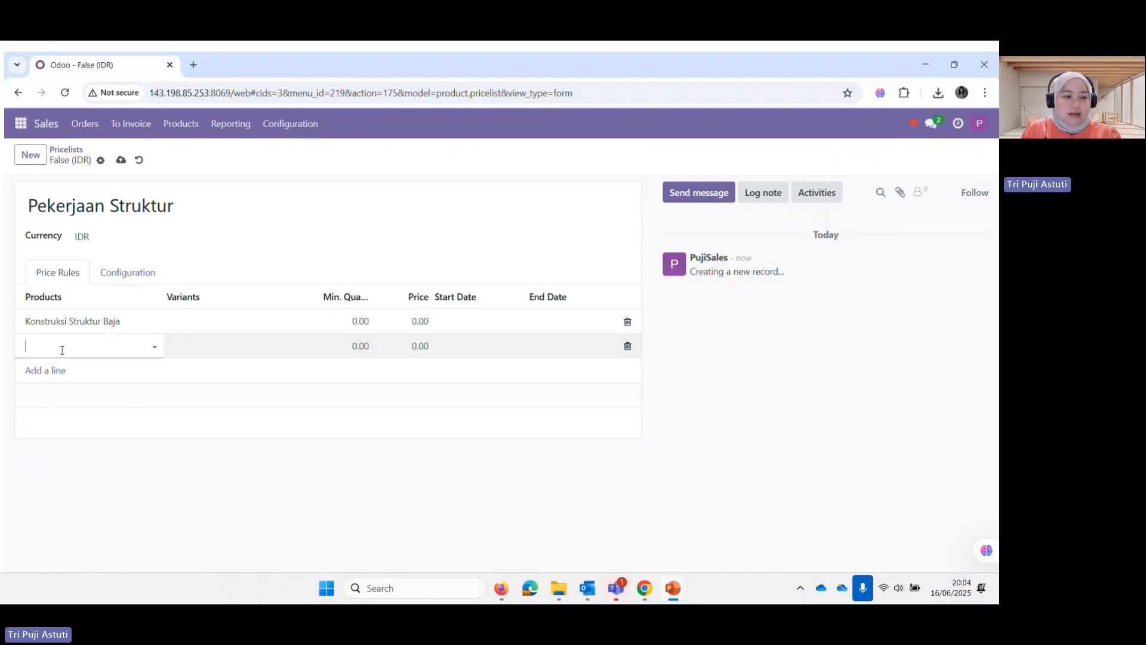
text(kaca)
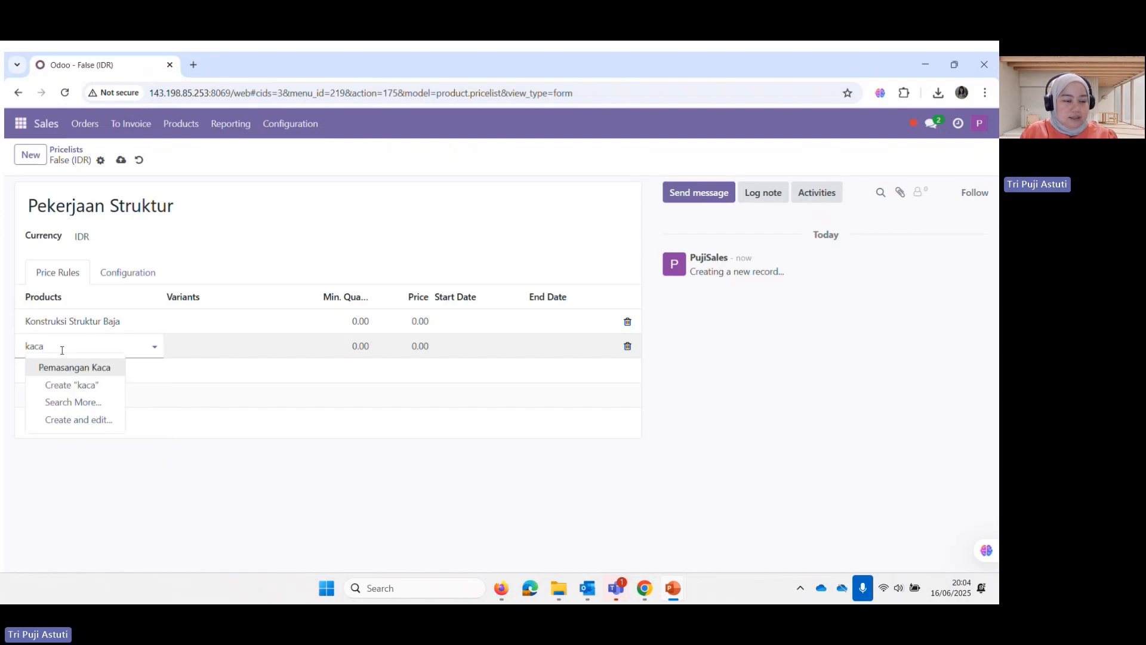
click(65, 368)
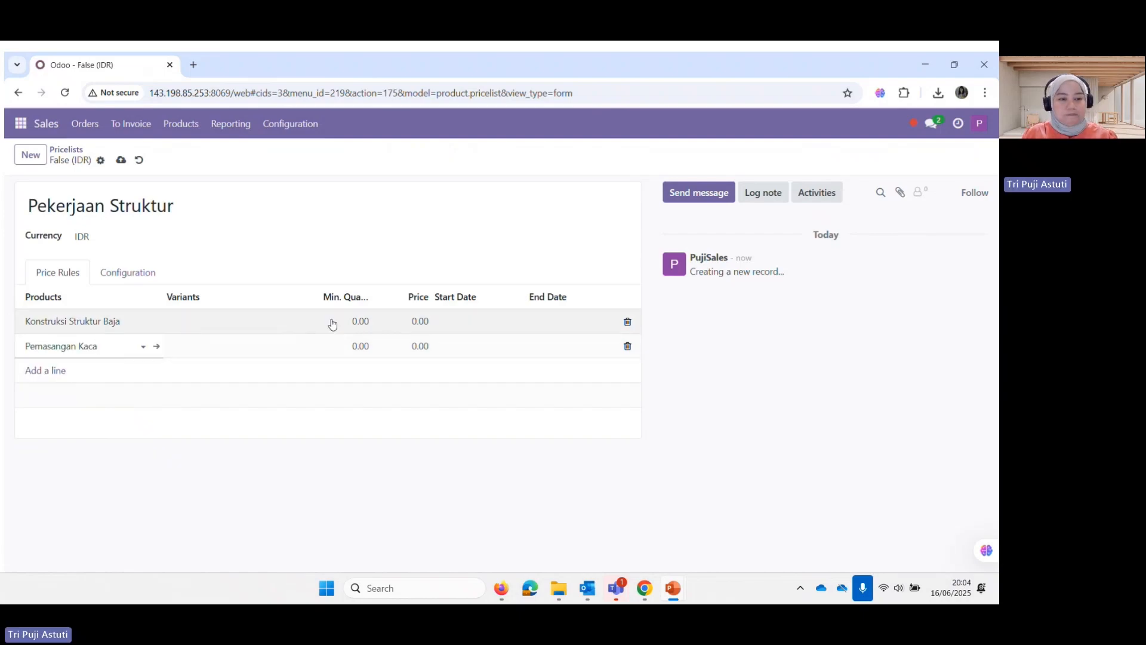
Set both rules to minimum quantity 1, priced 1,000,000 and 600,000 respectively
click(361, 322)
text(1)
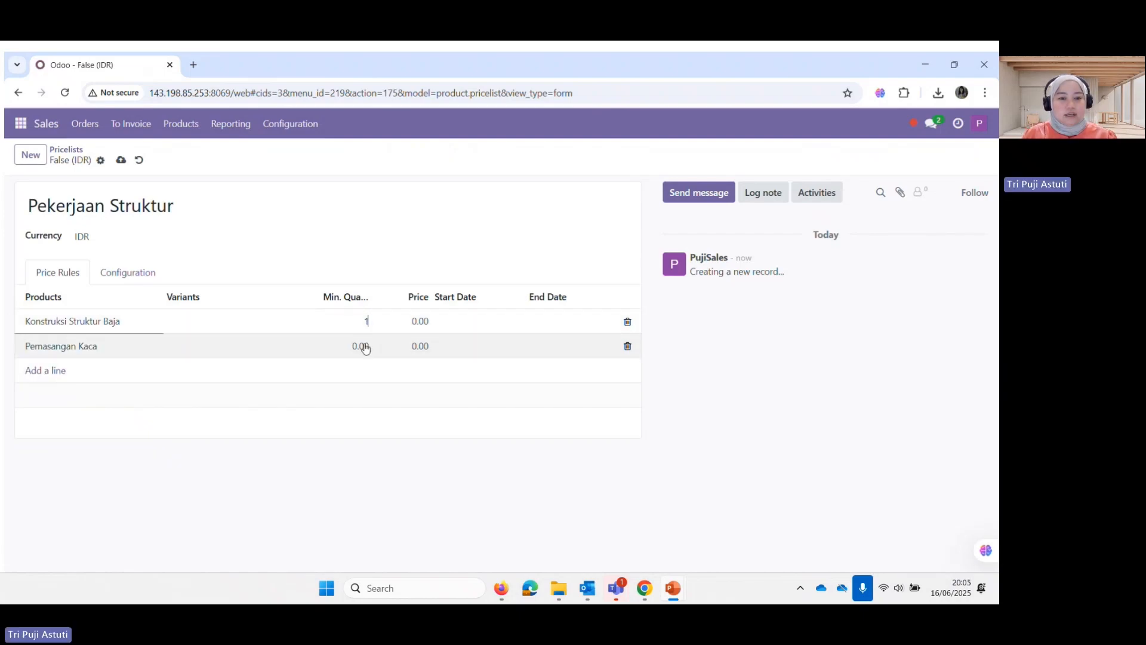
click(361, 346)
text(1)
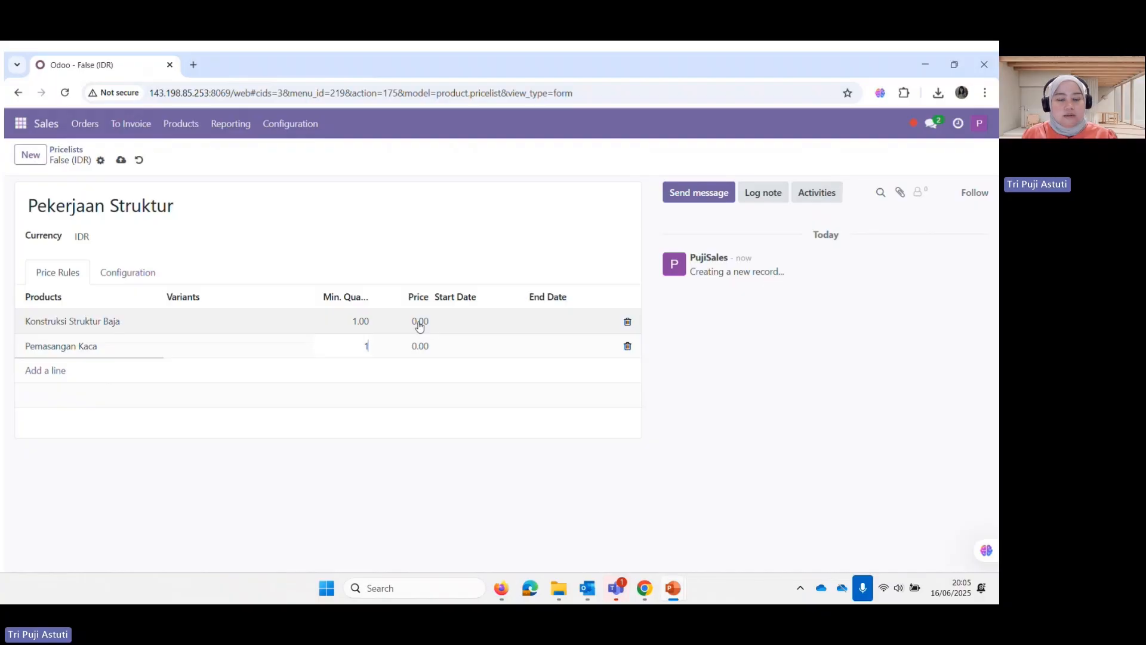
click(420, 323)
text(1000000)
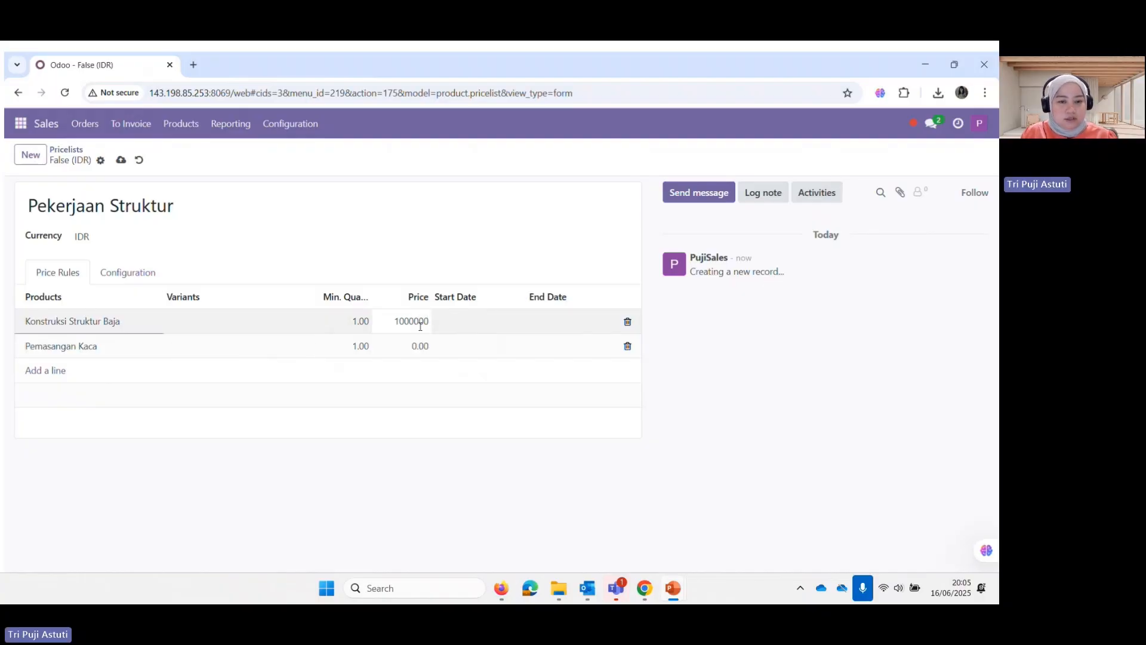
click(421, 346)
text(600)
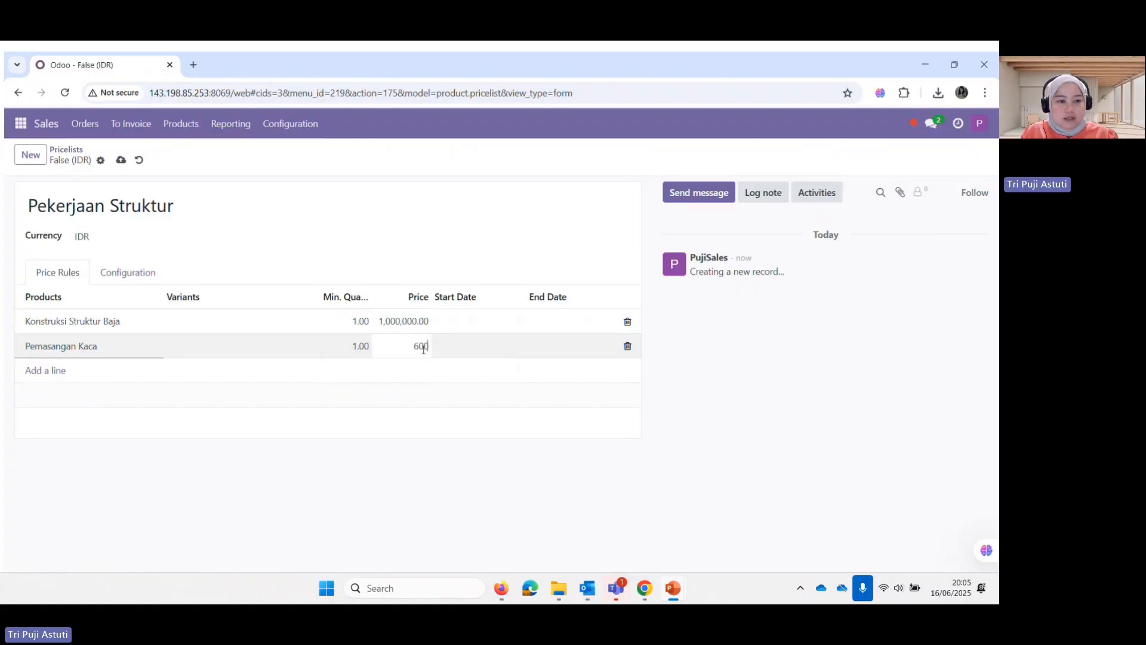
text(000)
click(457, 324)
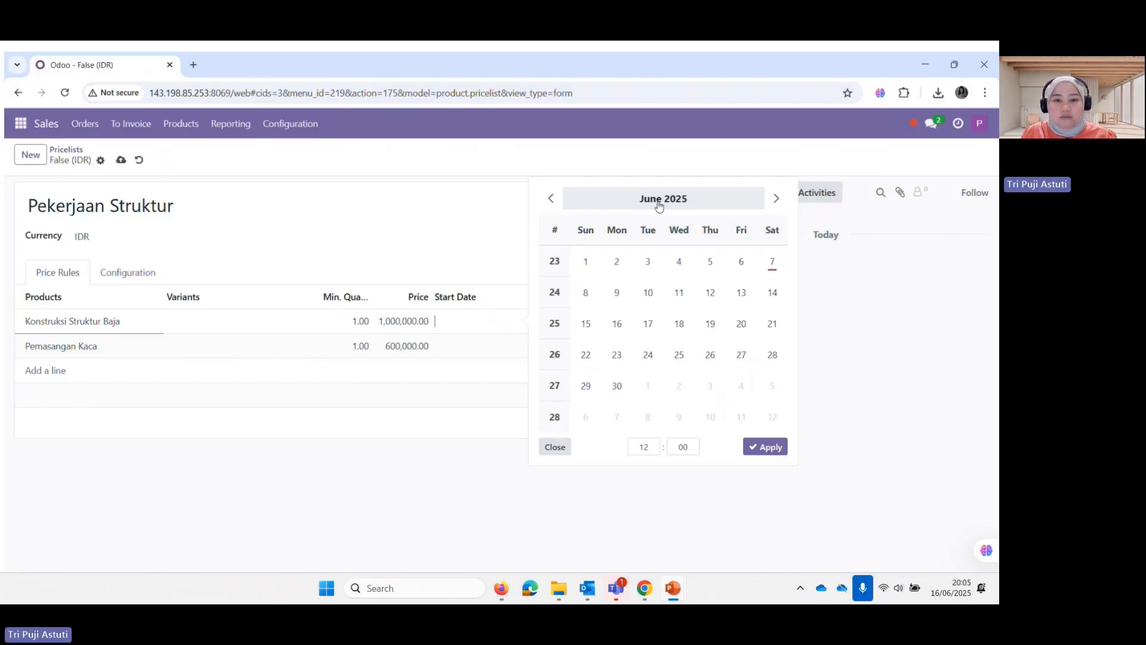
Make the Konstruksi Struktur Baja rule valid from 01/01/2025 to 12/31/2025
click(659, 205)
click(570, 242)
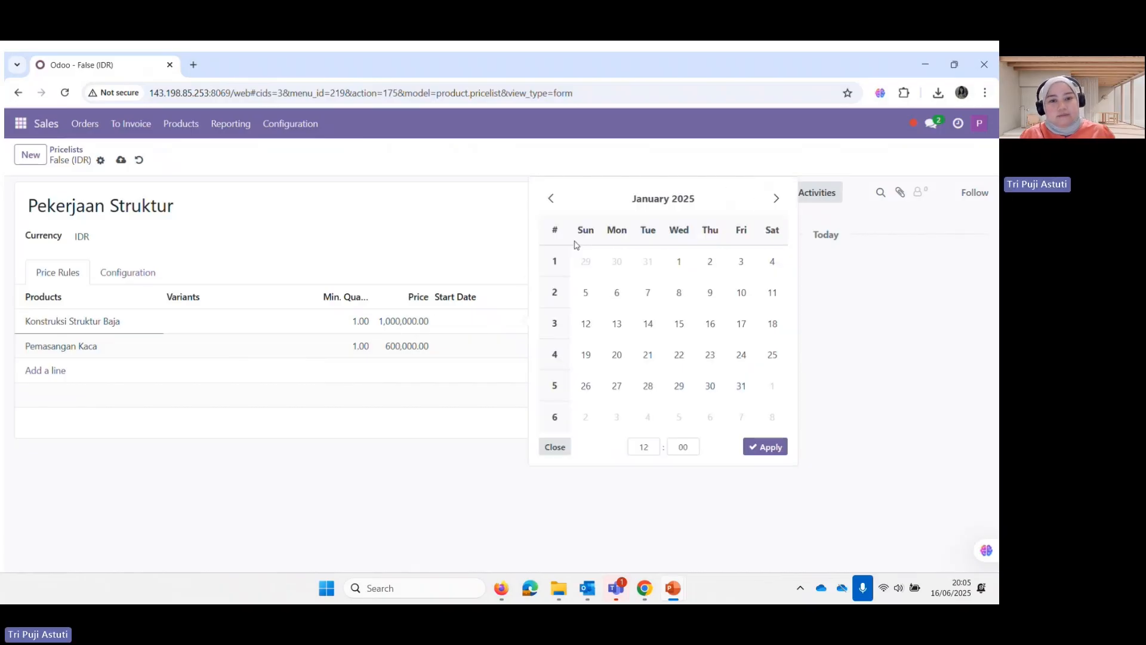
click(670, 265)
click(766, 447)
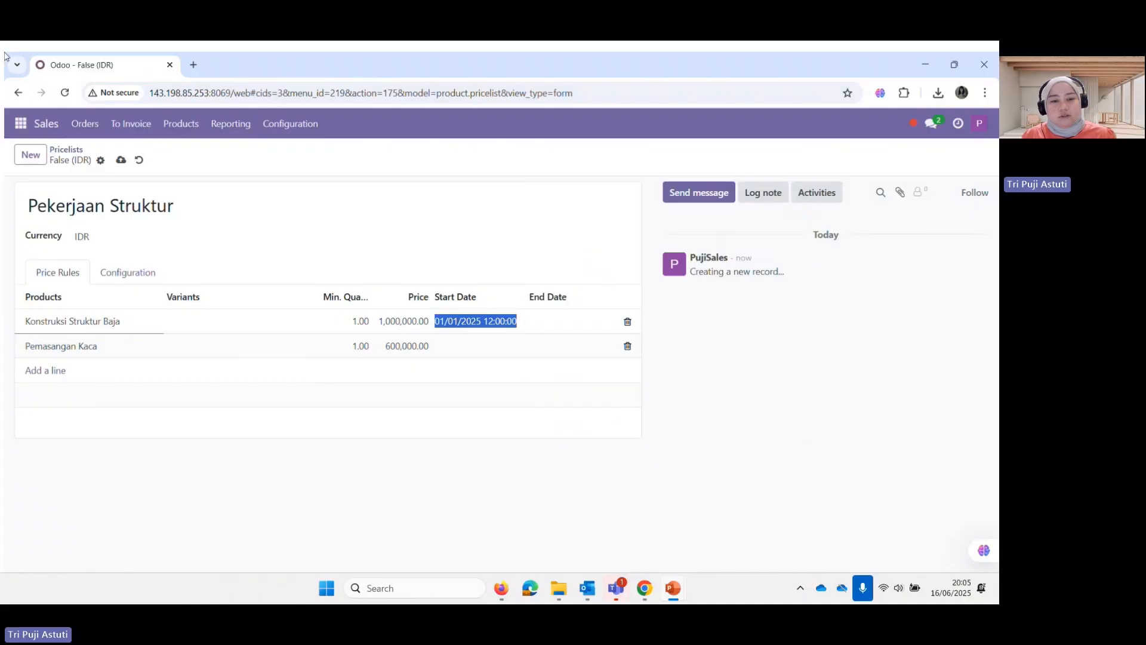
click(564, 322)
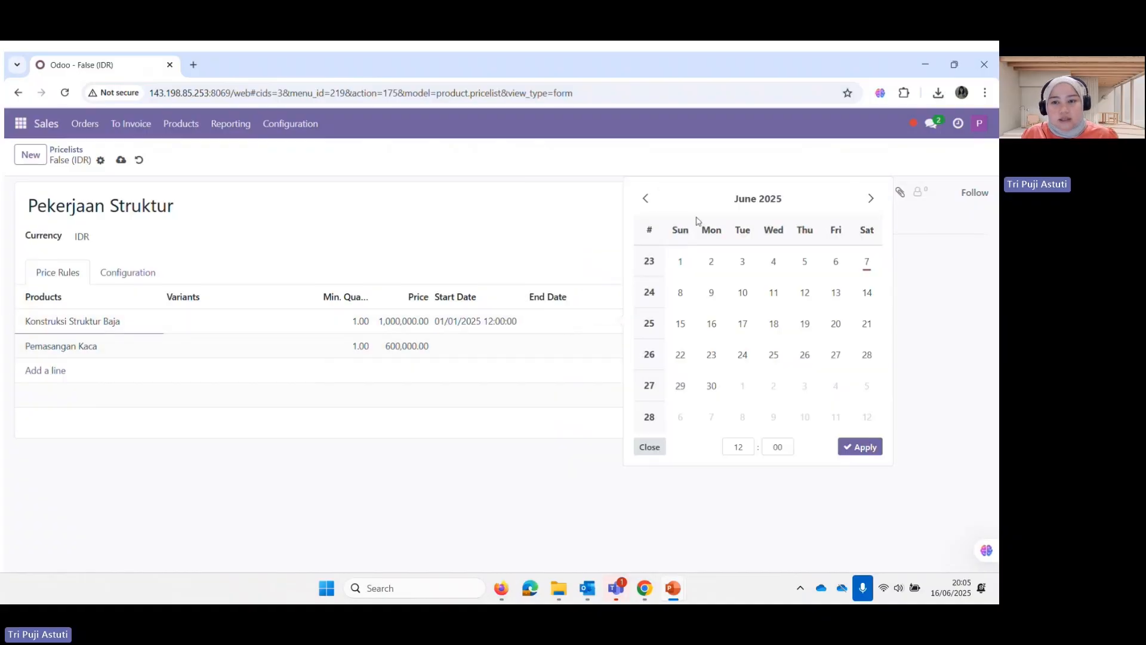
click(748, 203)
click(815, 344)
click(773, 384)
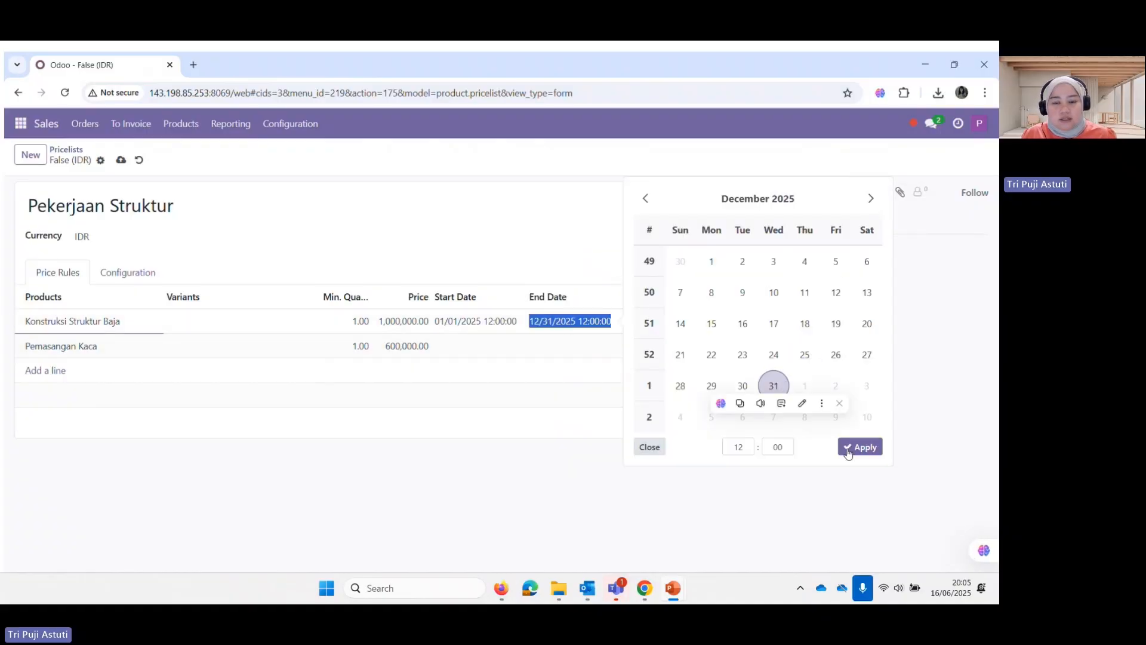
click(860, 445)
Make the Pemasangan Kaca rule valid from 01/01/2025 to 12/31/2025
click(472, 346)
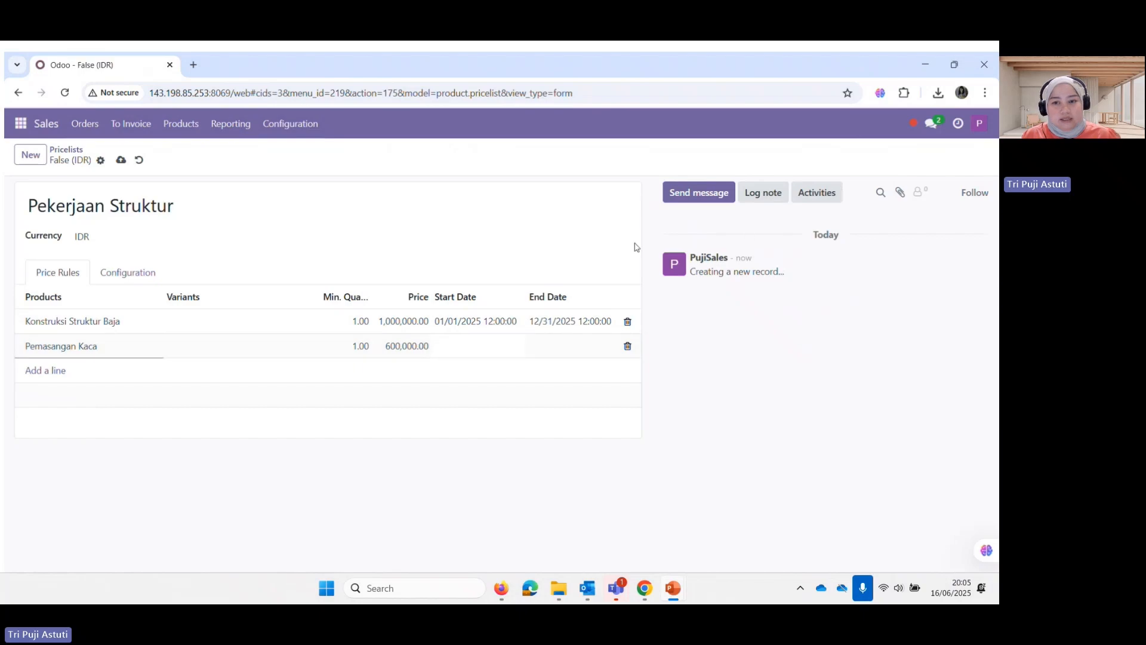
click(662, 222)
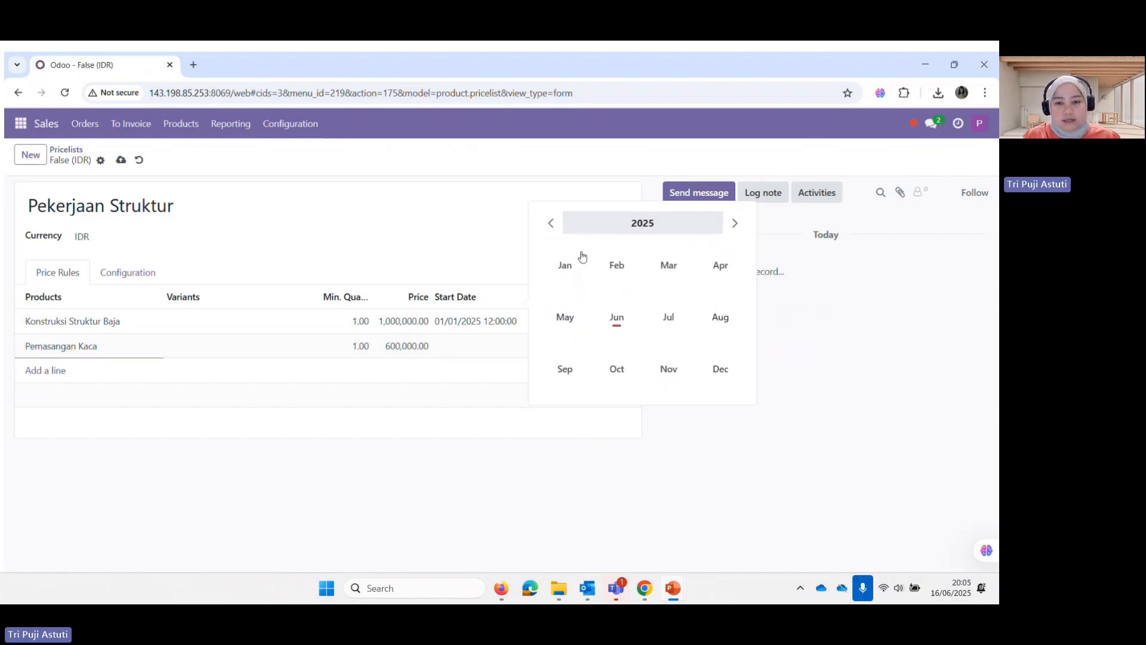
click(573, 261)
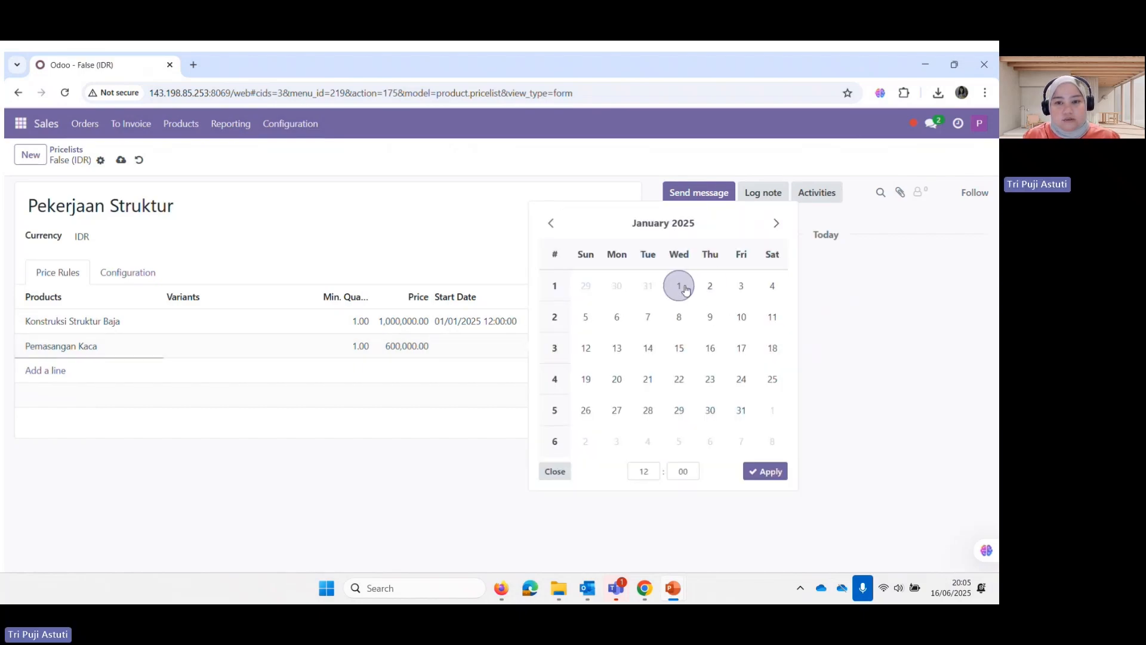
click(678, 285)
click(761, 472)
click(573, 347)
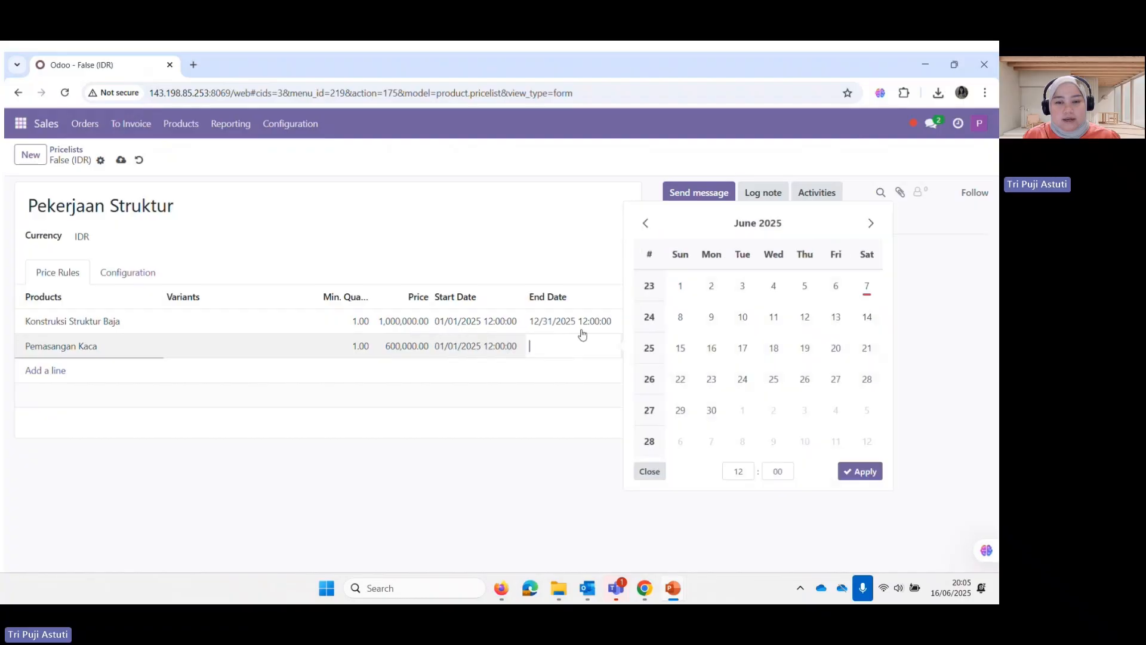
click(751, 224)
click(816, 377)
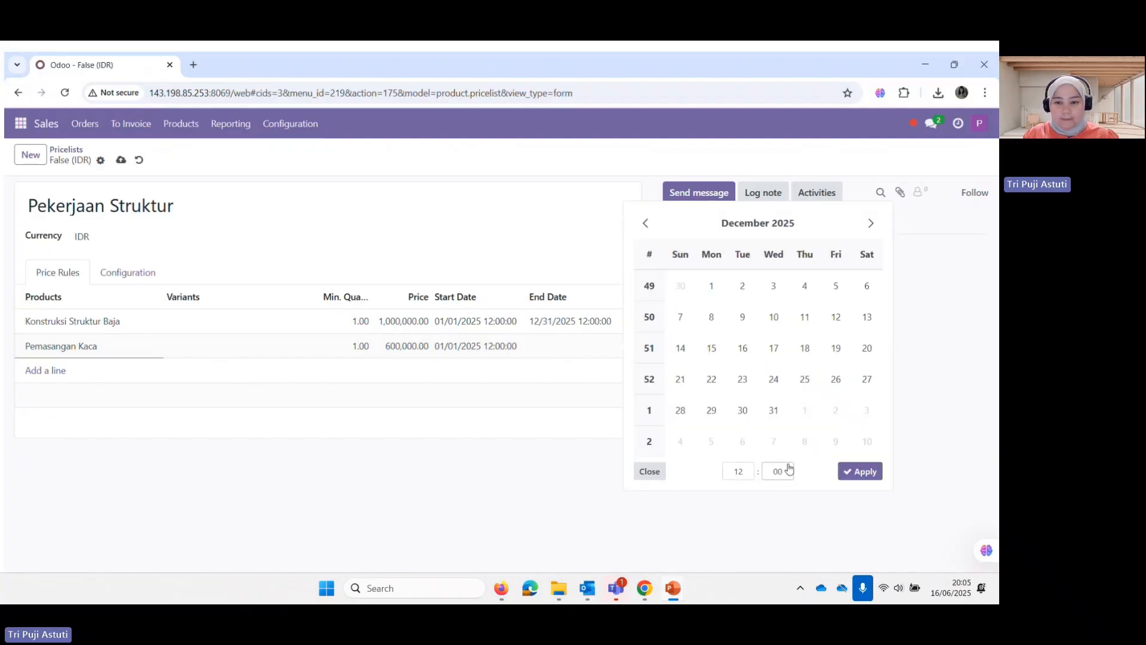
click(774, 411)
click(859, 471)
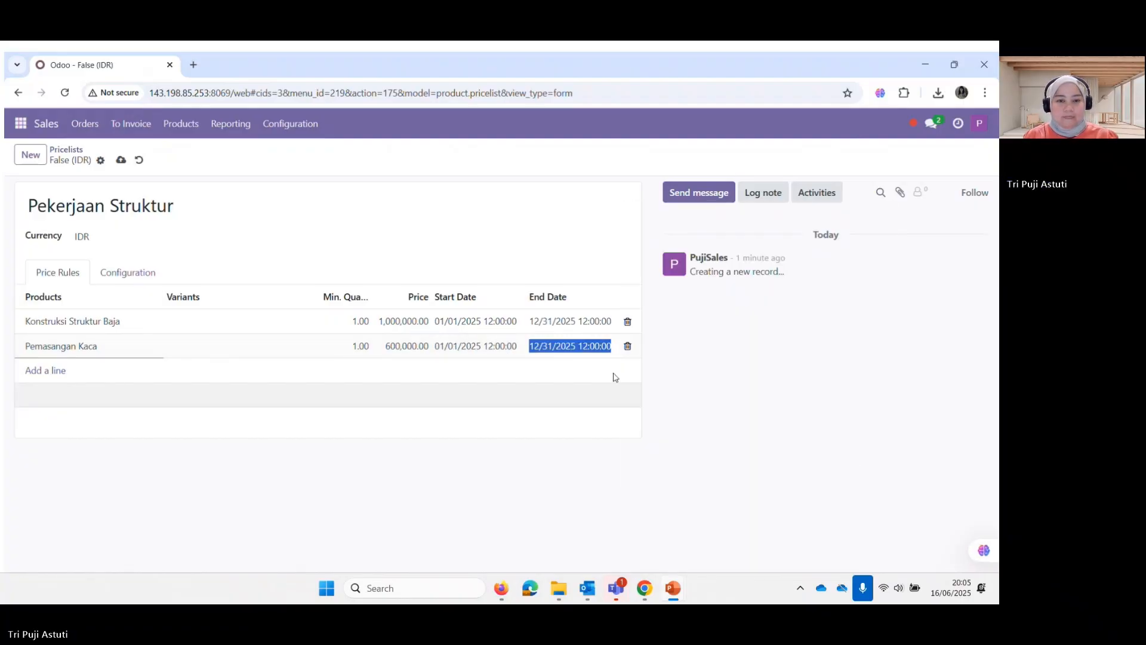
Save the Pekerjaan Struktur pricelist, return to the list, and advance the slideshow
click(121, 160)
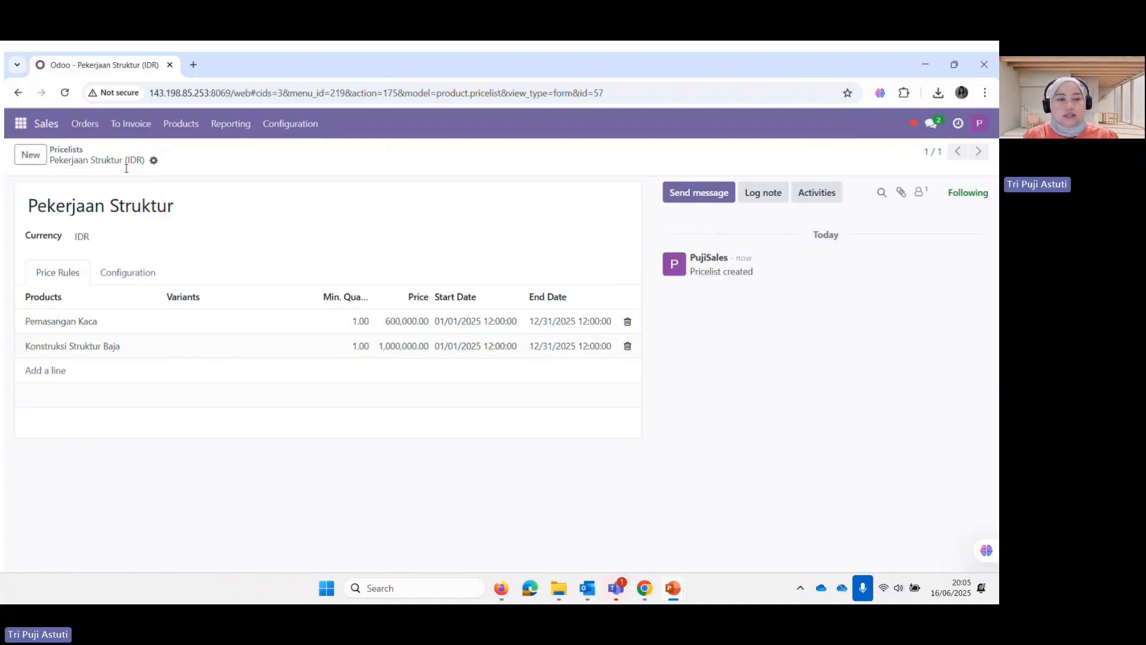
click(67, 152)
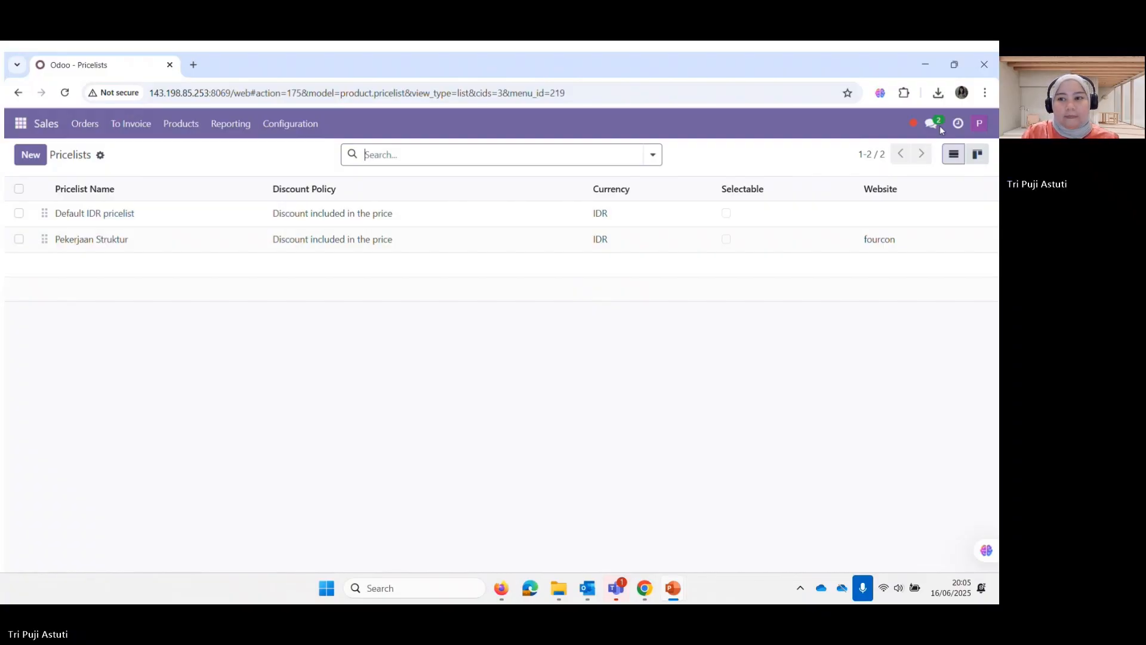
key(Right)
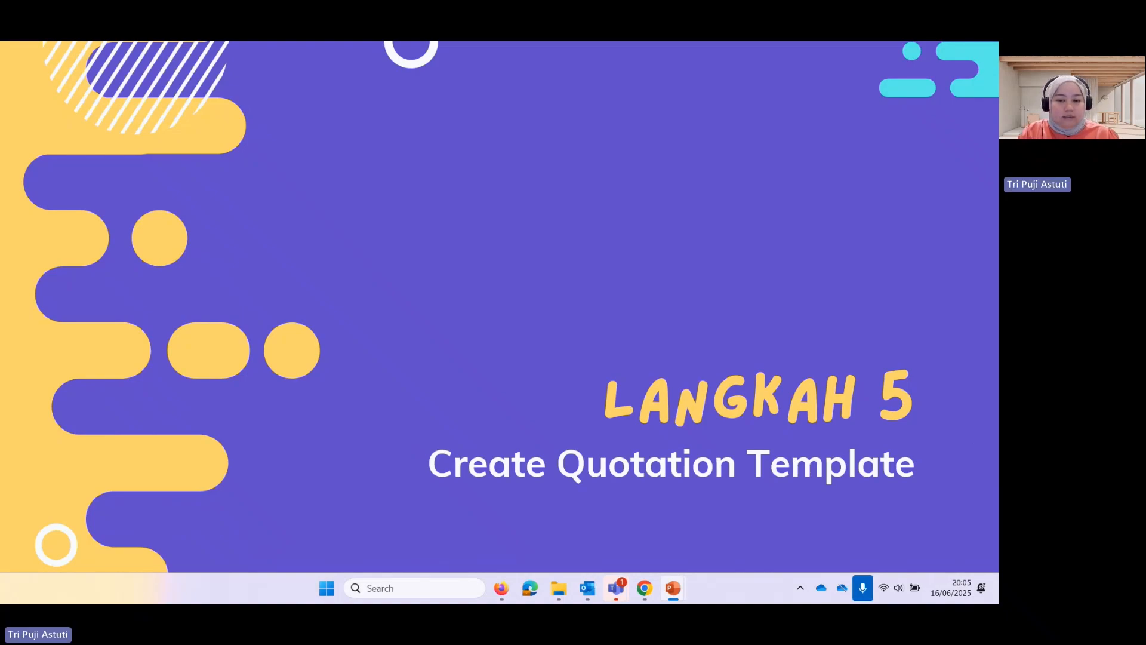
key(Right)
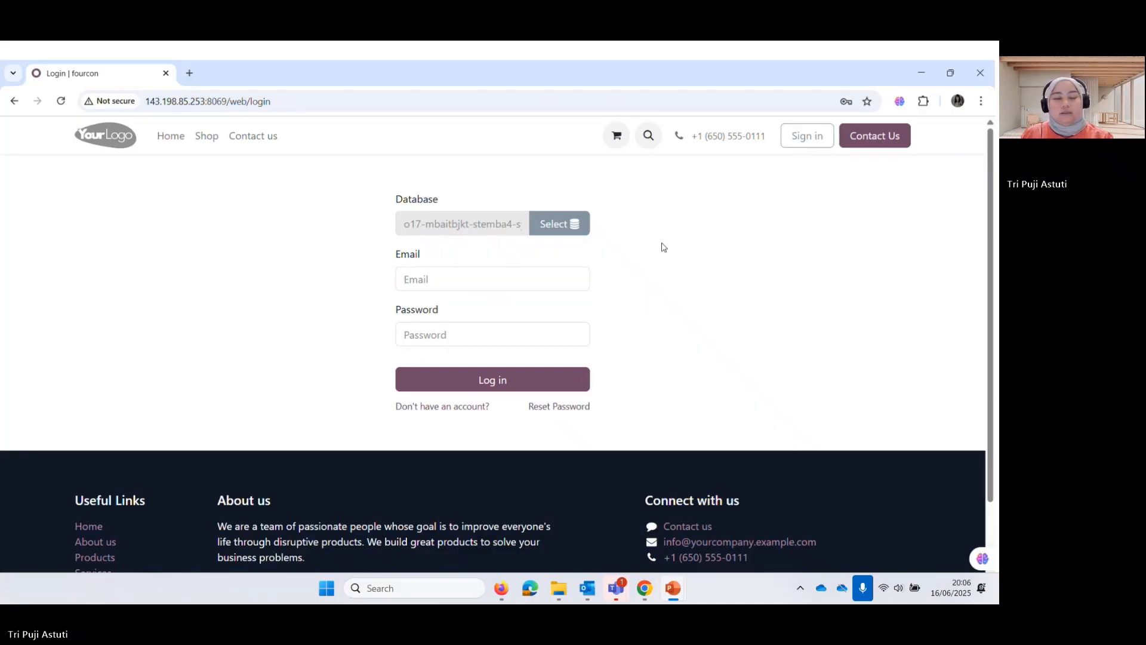
Sign back in to Odoo with the saved credentials and dismiss the password warning
click(509, 279)
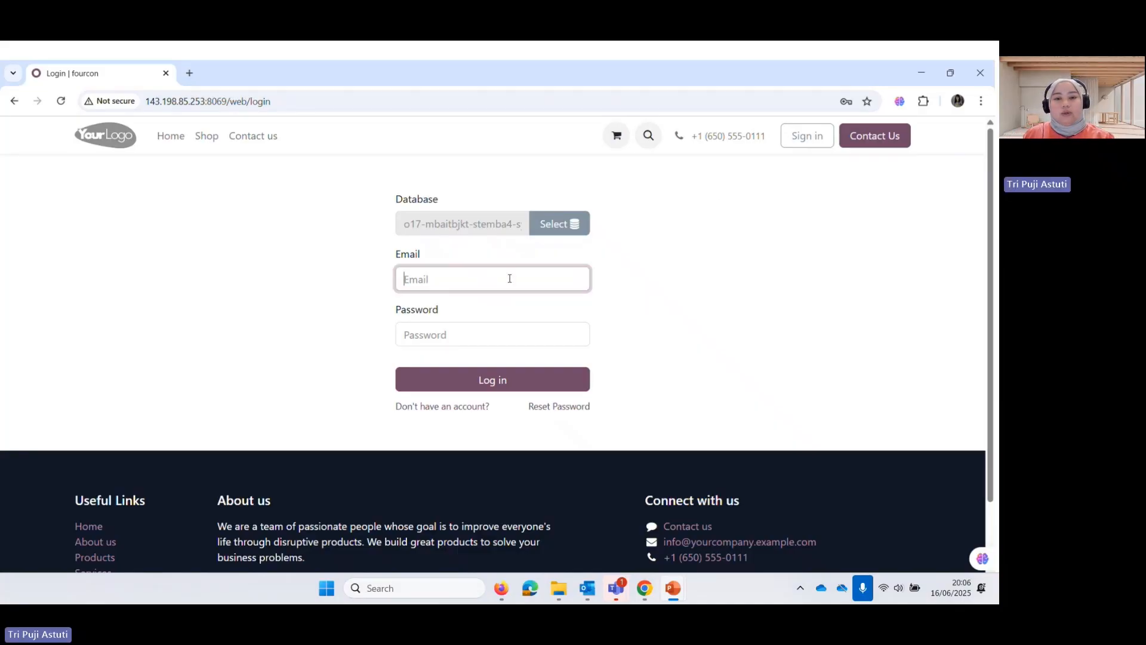
click(506, 319)
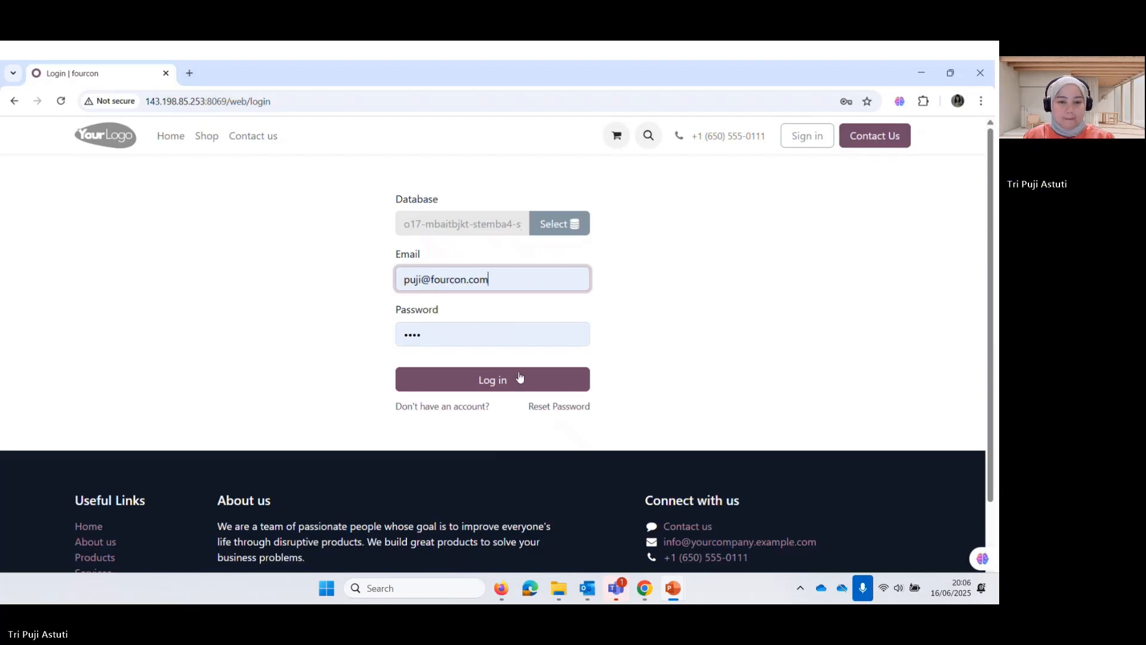
click(515, 376)
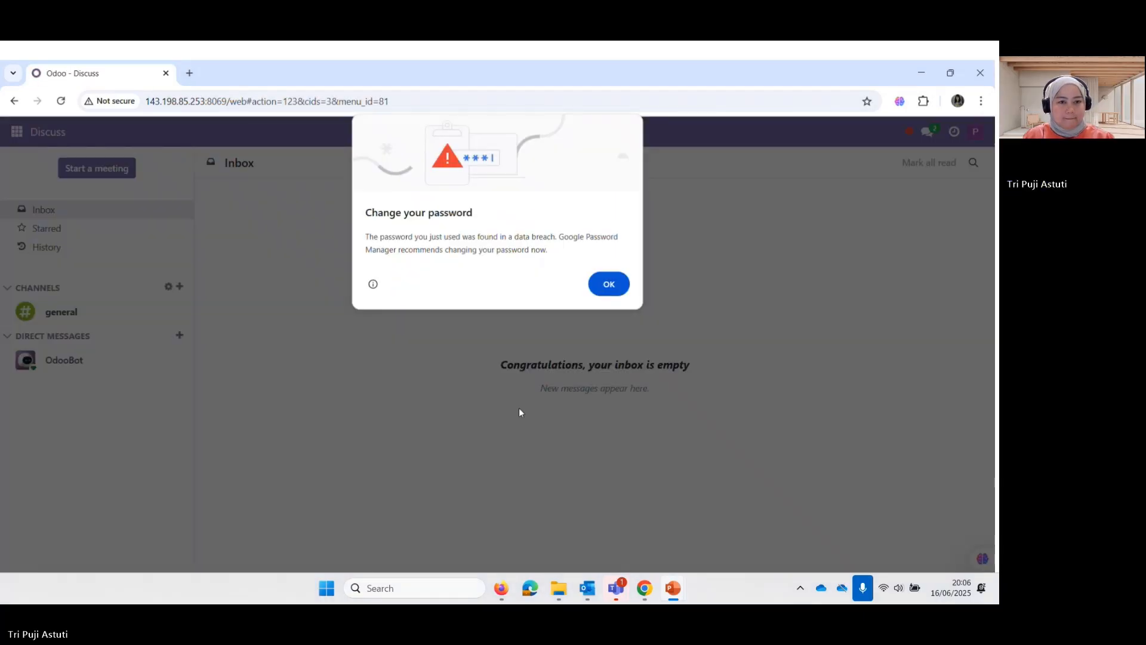
click(588, 290)
Open Quotation Templates from the Sales app's Configuration menu
click(16, 131)
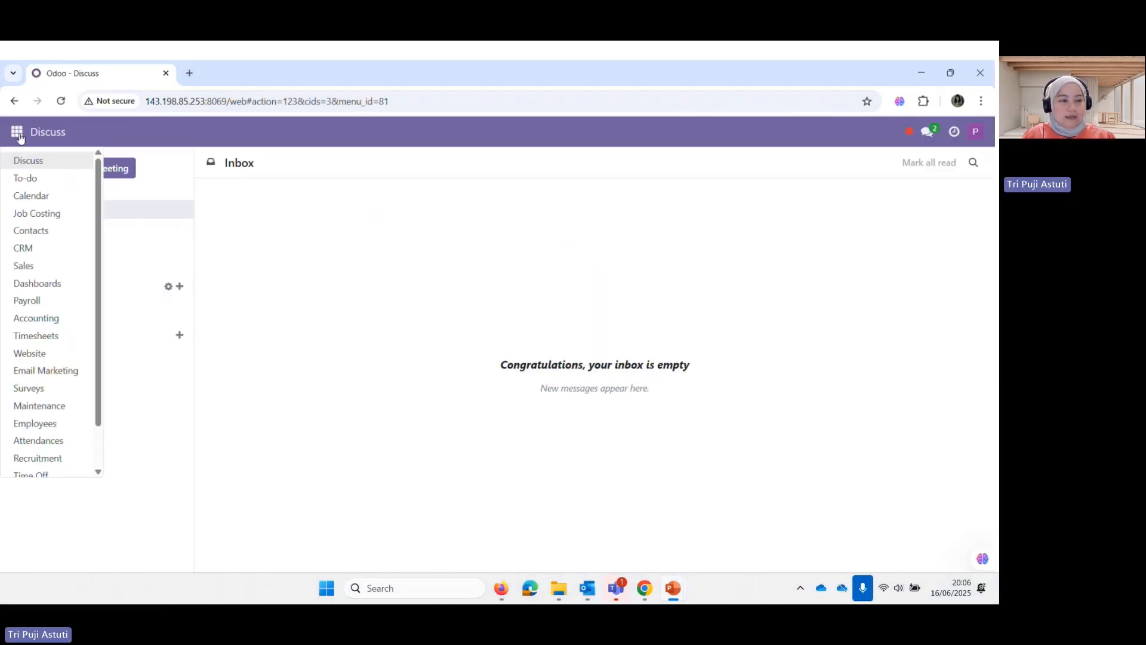
click(24, 265)
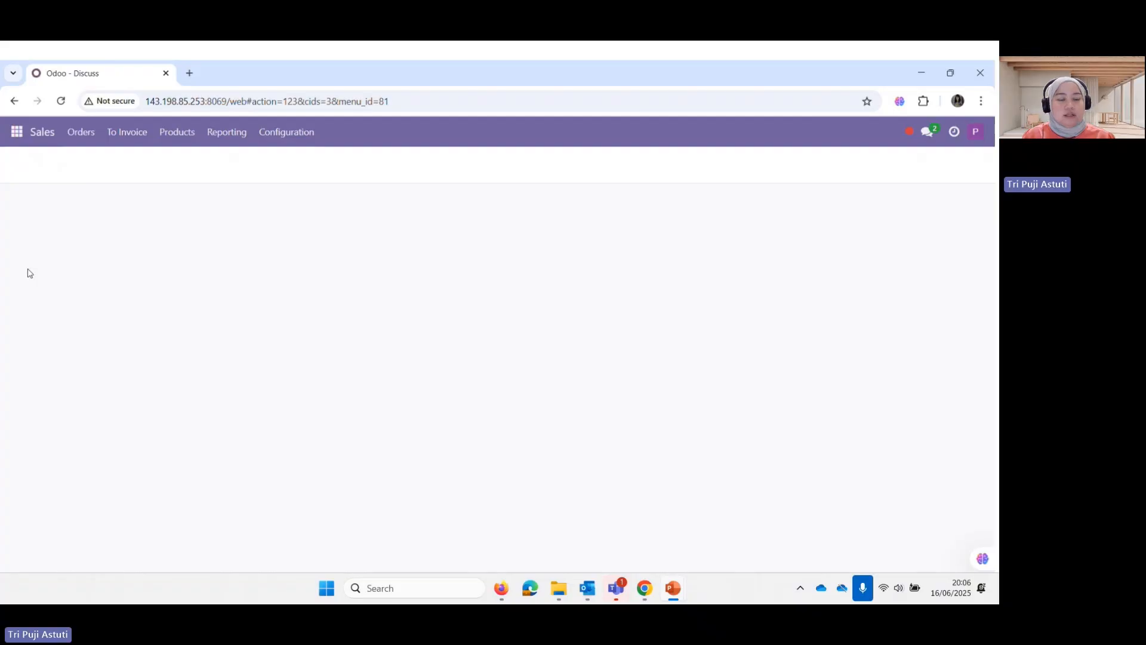
click(308, 135)
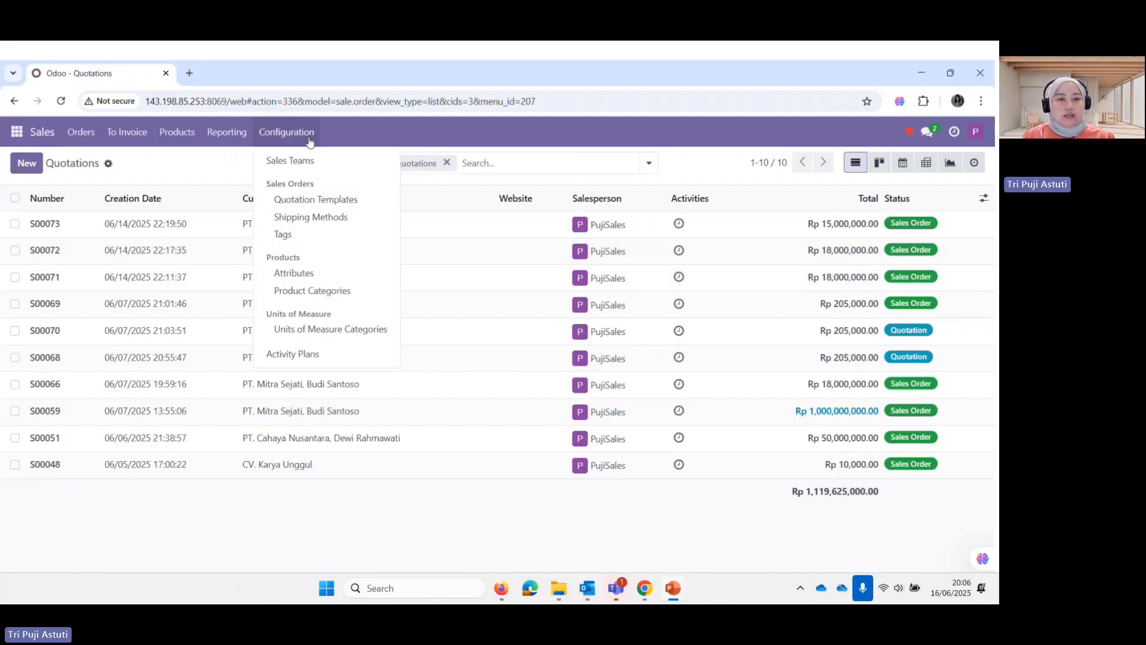
click(302, 203)
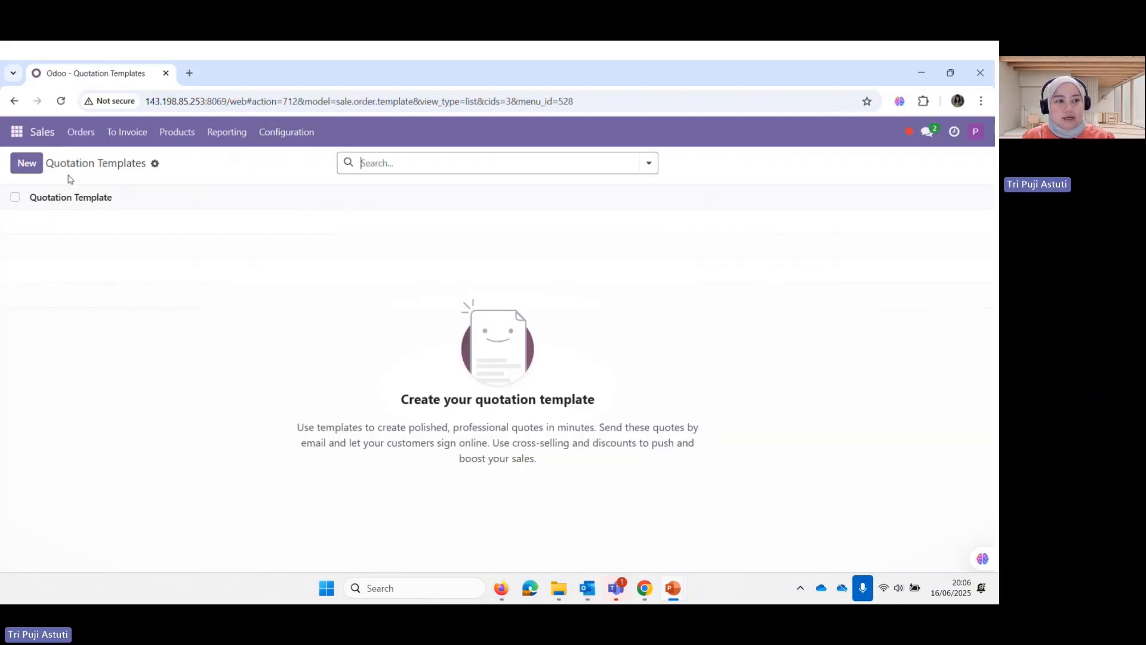
Start a quotation template named 'Besi Beton' with 7-day quotation validity
click(26, 163)
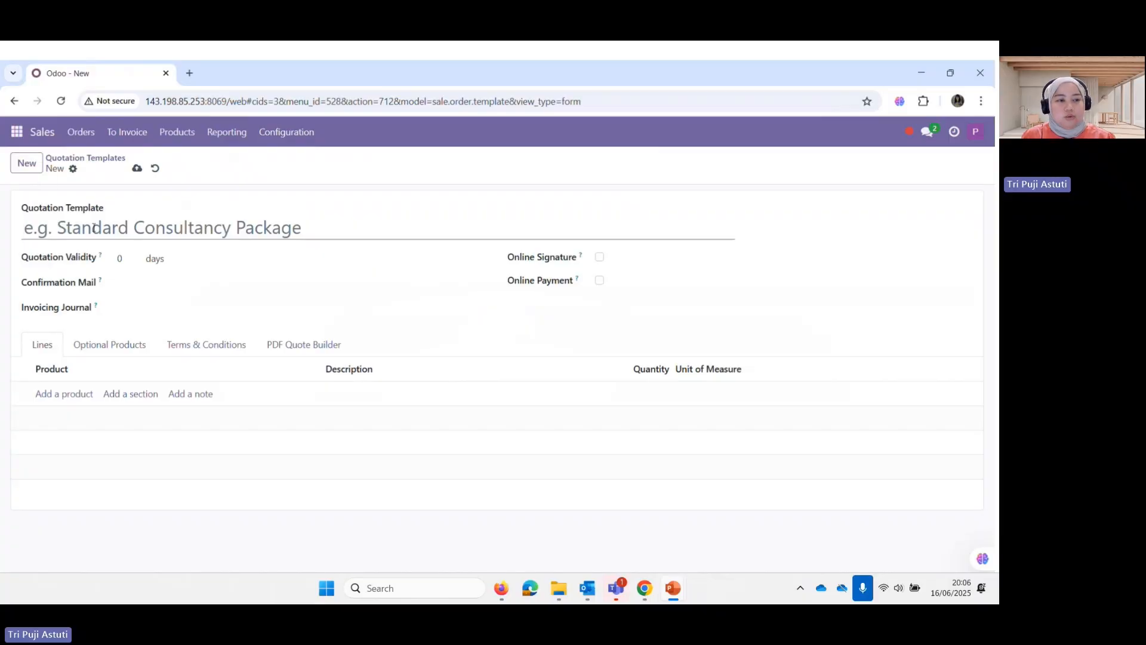
text(Besi beton)
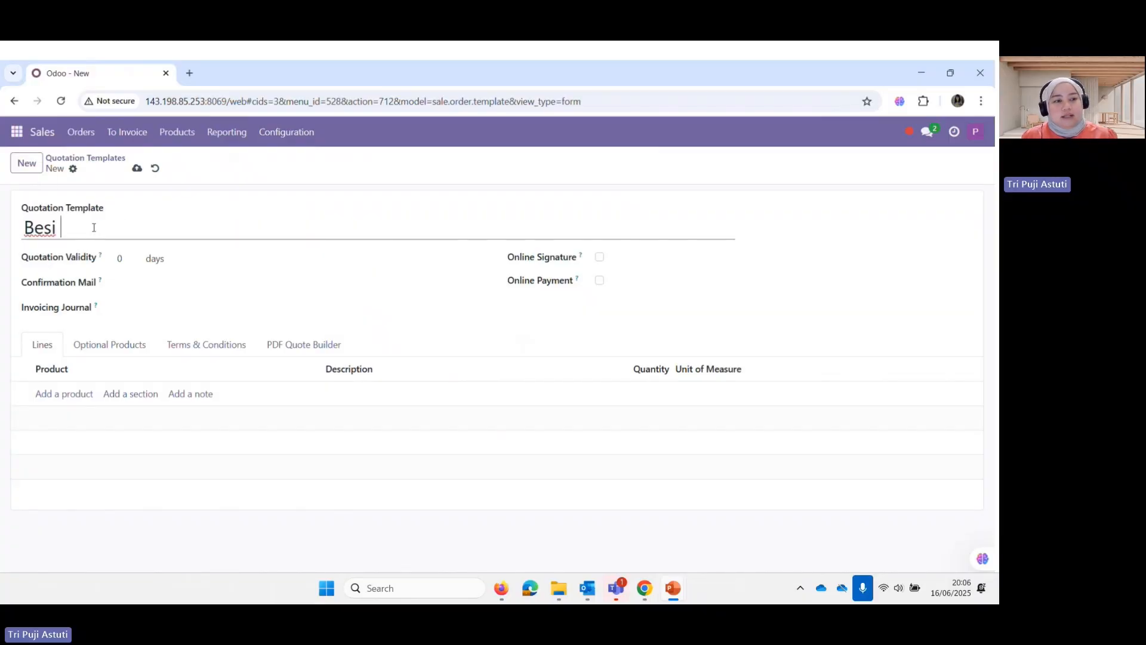
key(BackSpace)
key(BackSpace)
key(BackSpace)
key(BackSpace)
key(BackSpace)
text(Beton)
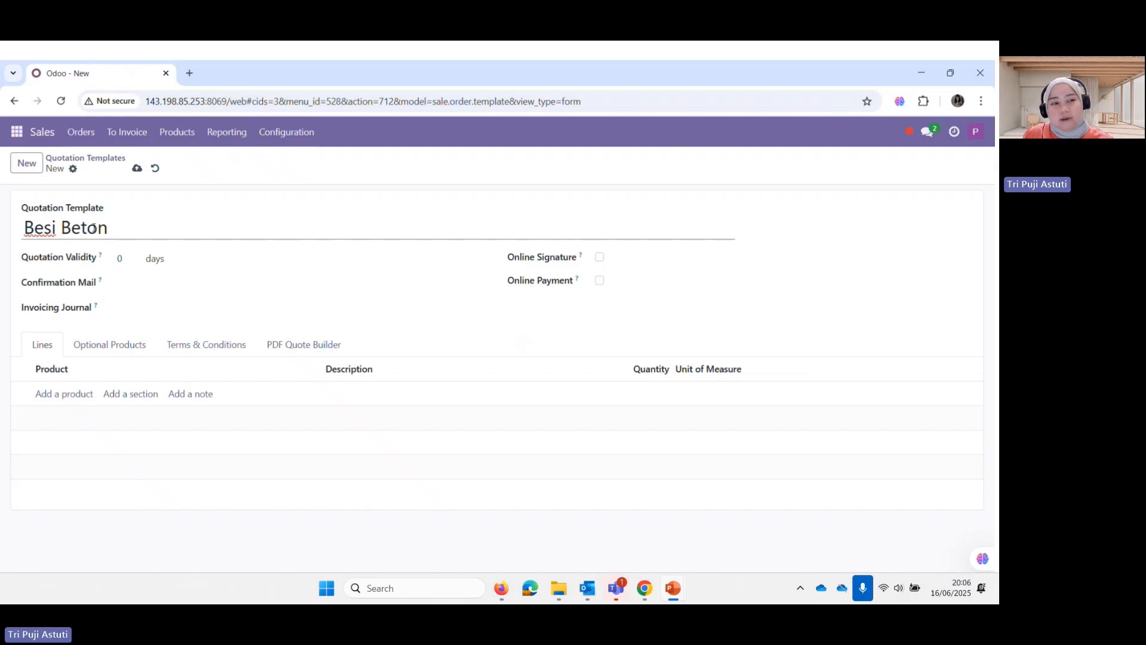
click(123, 261)
text(7)
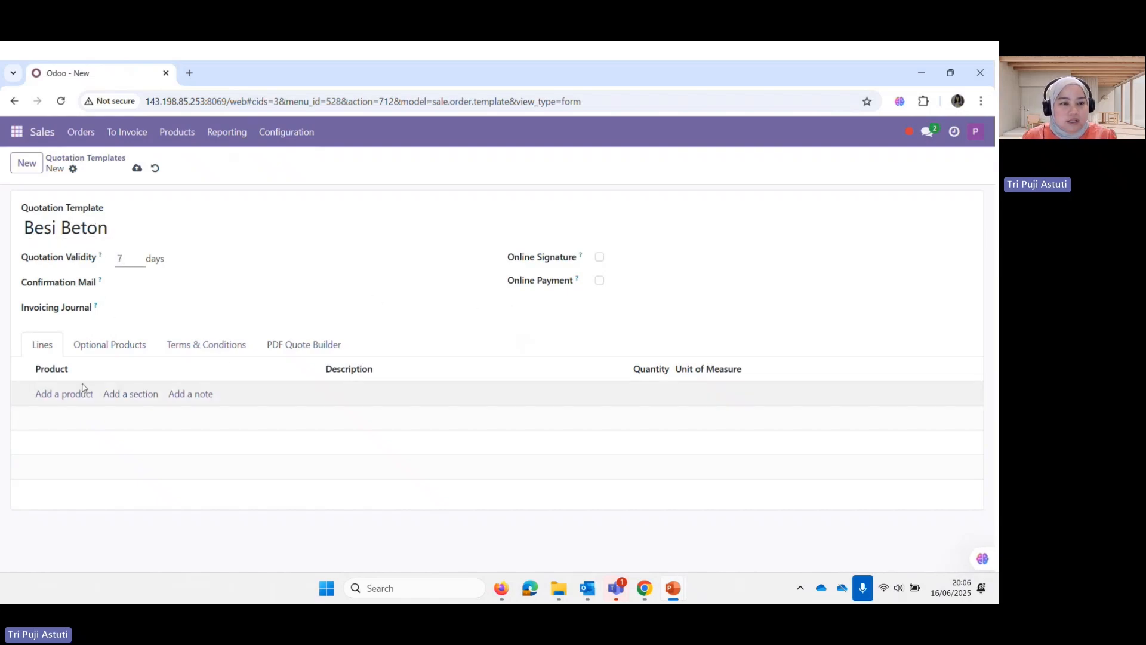
Add a Besi Beton product line and save the template
click(74, 400)
text(besi)
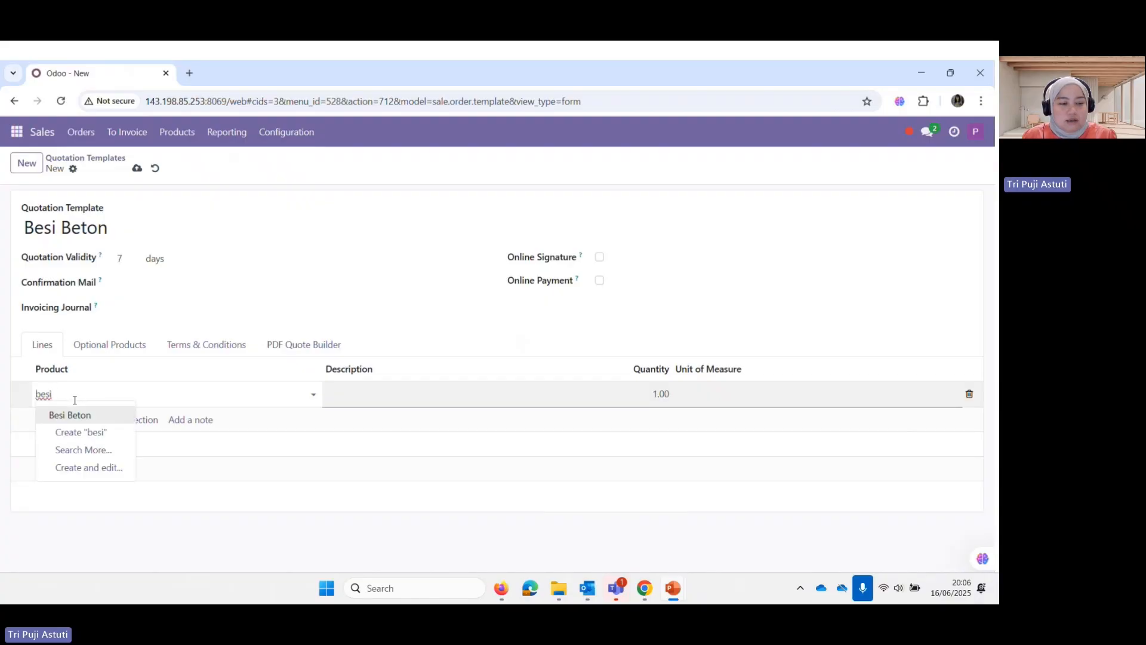
click(84, 415)
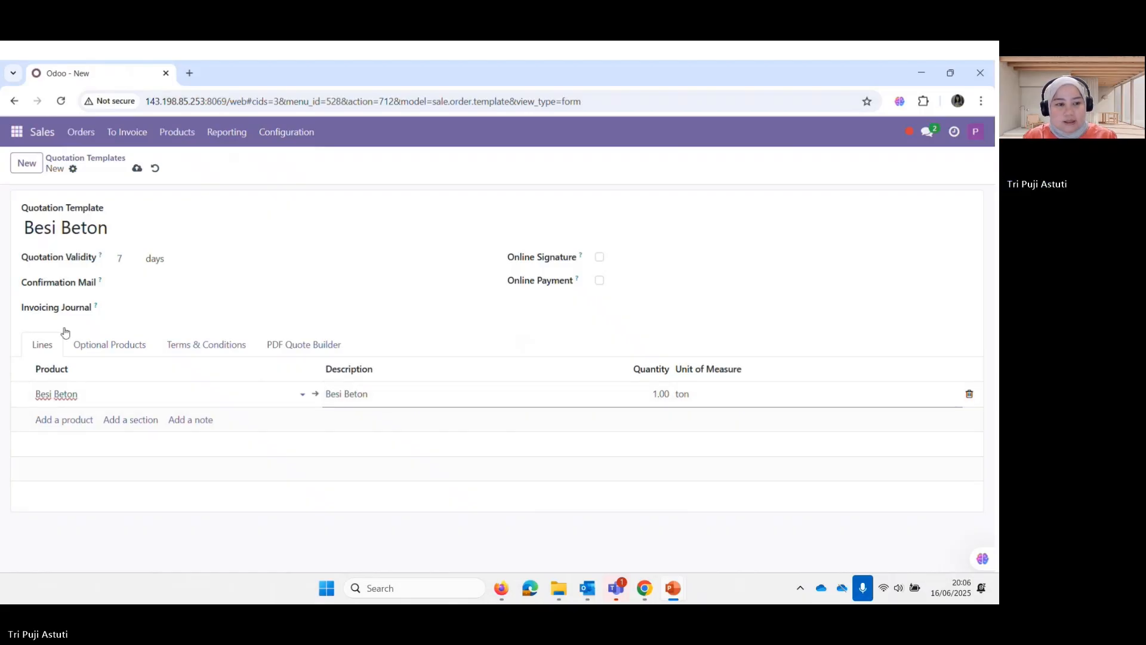
click(137, 169)
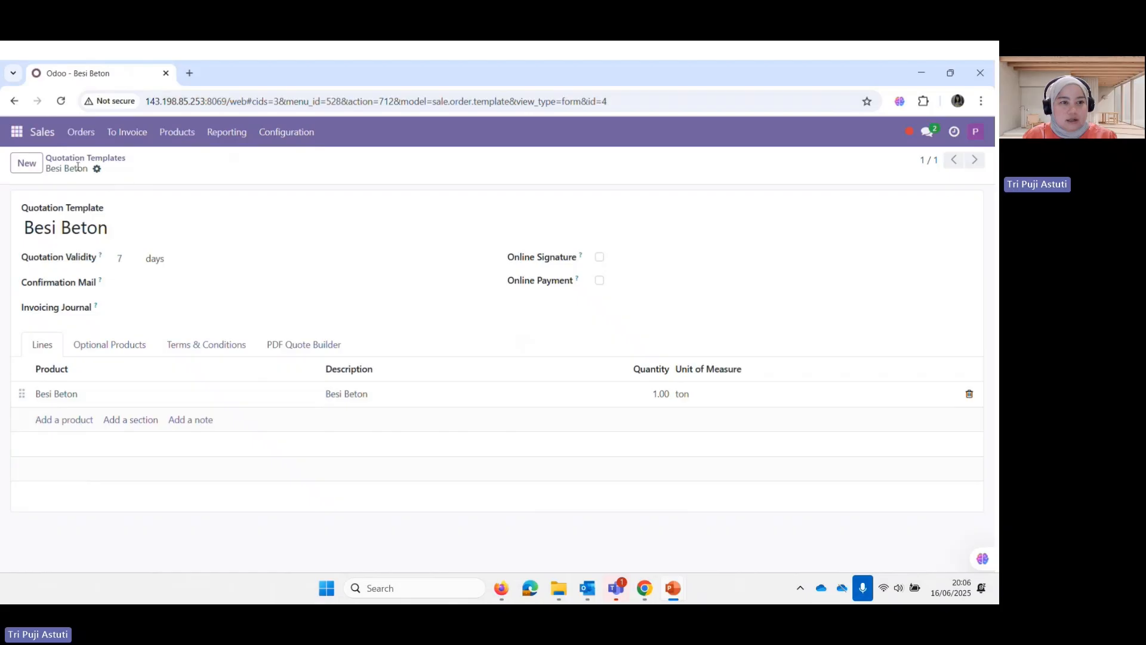
click(26, 163)
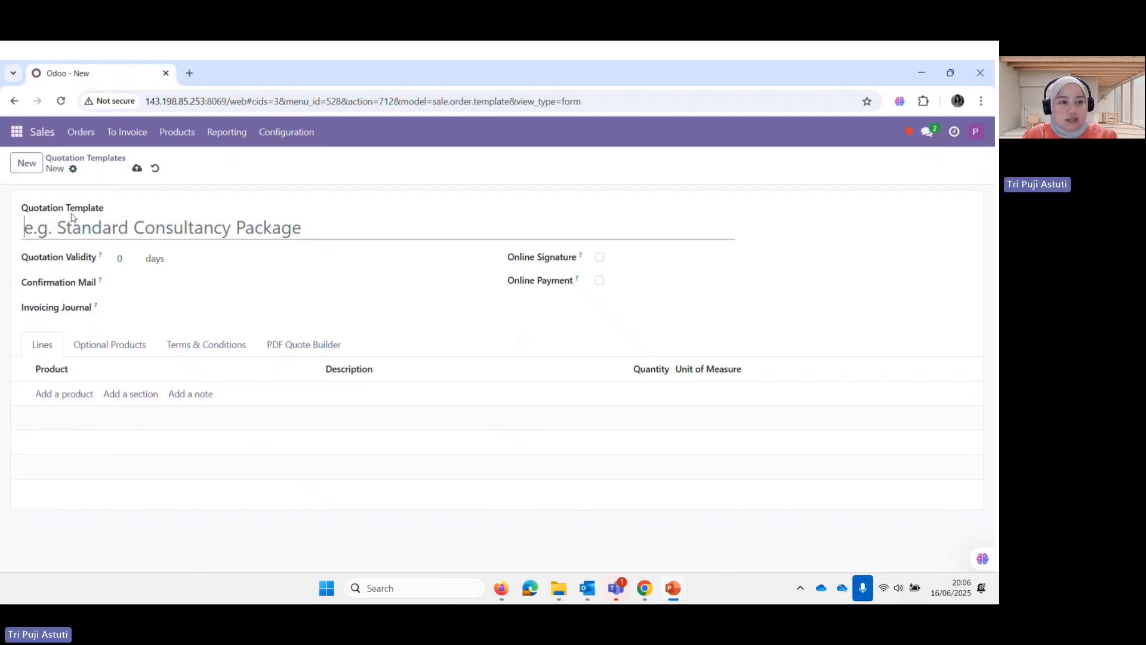
Name the template 'Jasa Pembangunan Kantor', 7-day validity, add a Pembangunan Kantor line, and save it
text(Jasa Pemb)
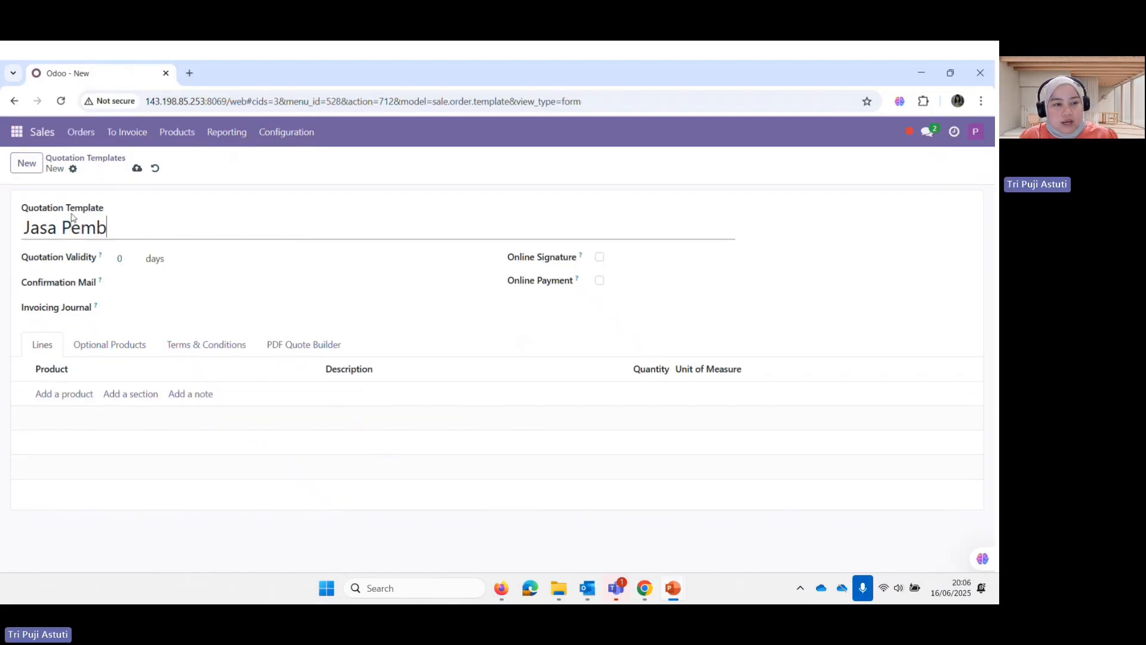
text(angunan Kantor)
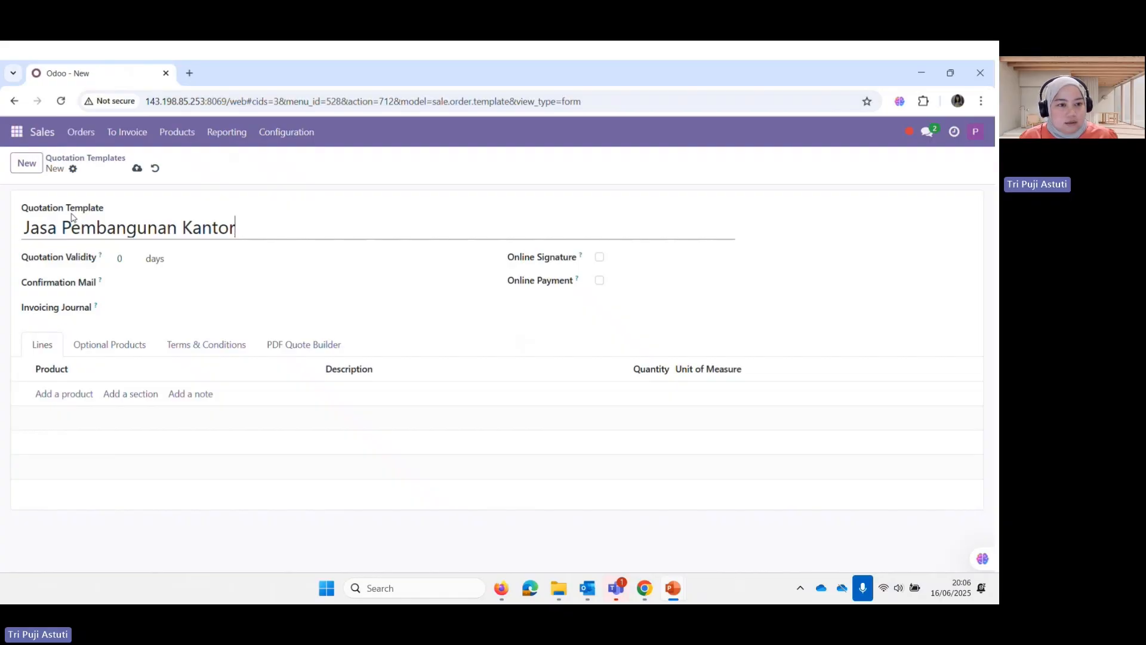
click(133, 262)
text(7)
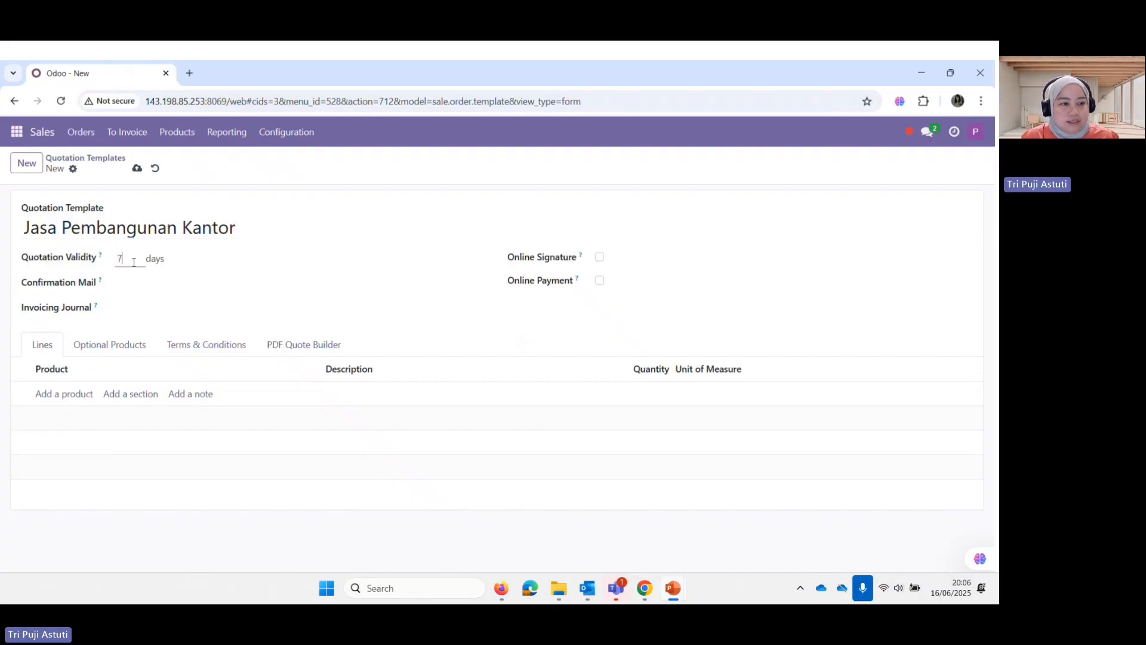
click(76, 394)
text(pemban)
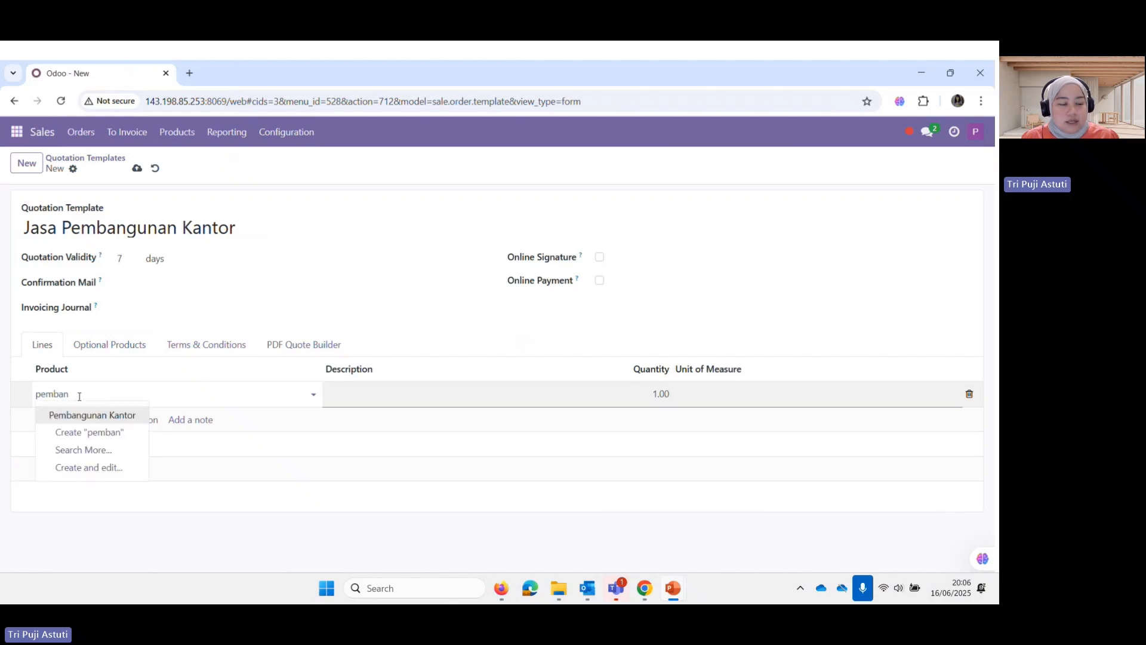
click(88, 421)
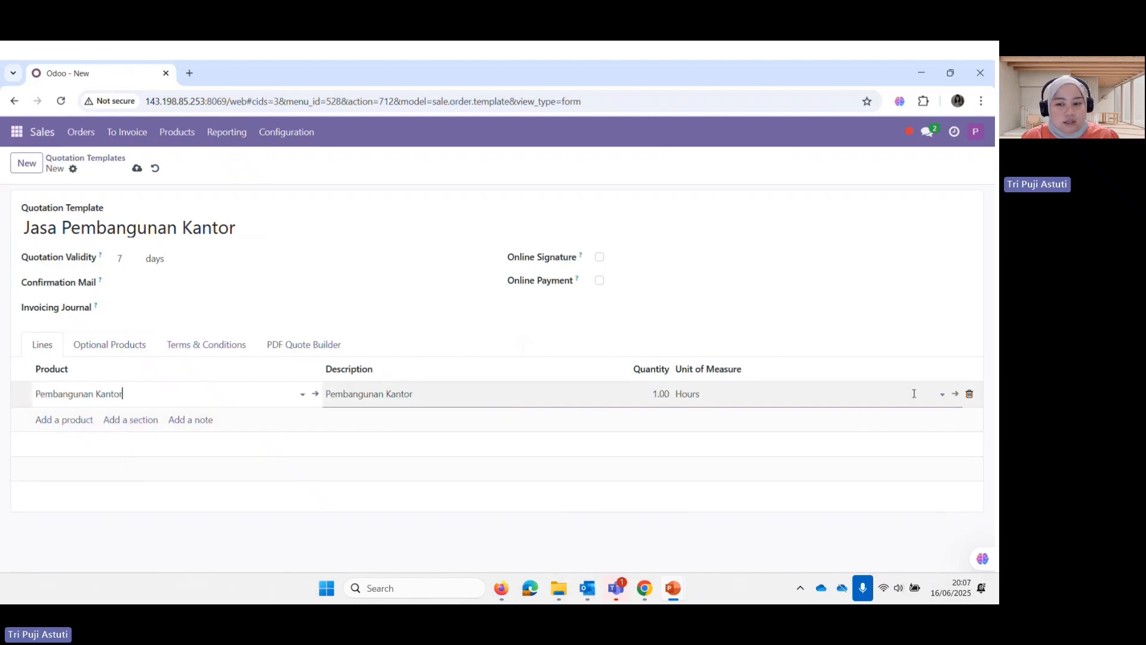
click(137, 167)
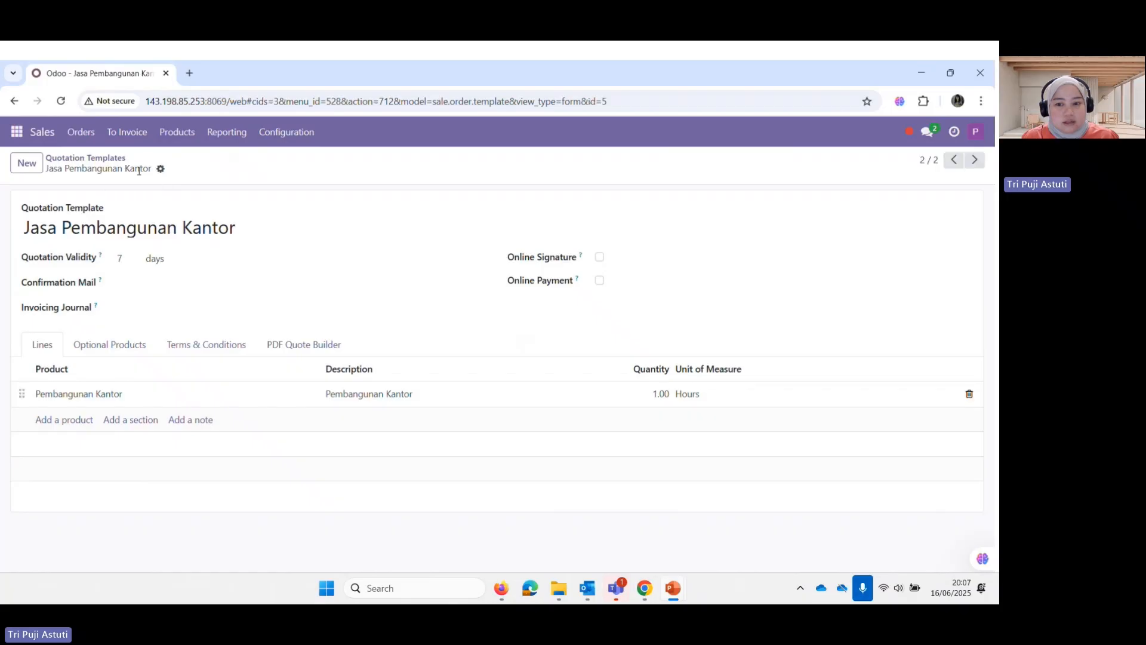
click(95, 157)
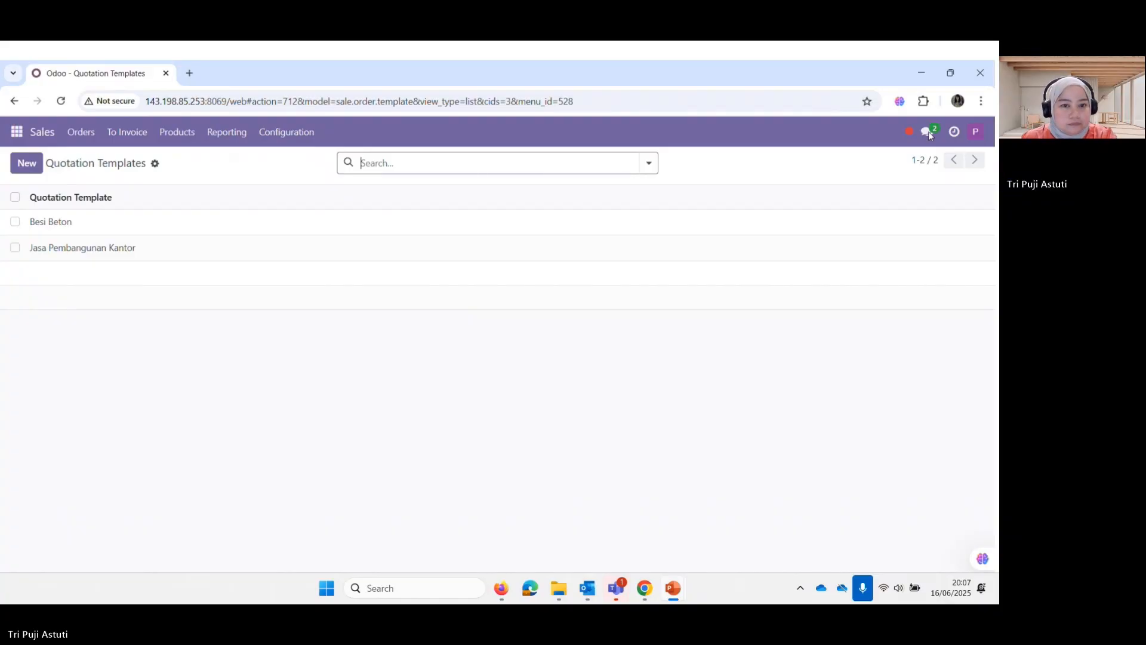
Advance the slideshow to the 'Langkah 6: Sales Order Simulation' slide
key(Right)
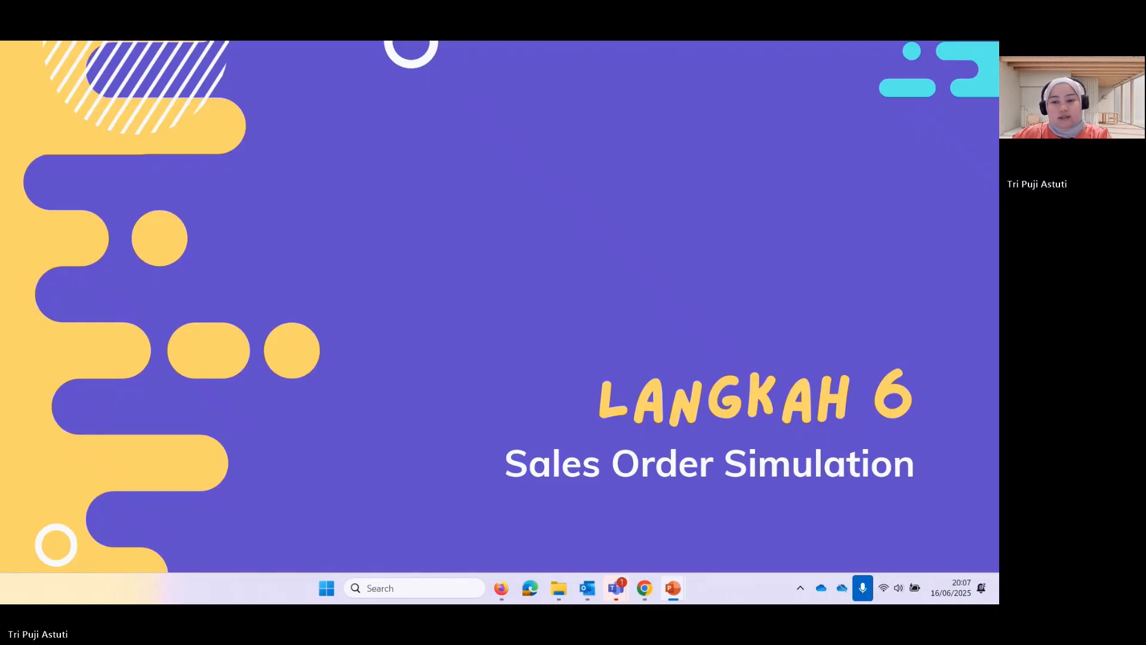
Advance the slideshow to the slide showing the Odoo login page
key(Right)
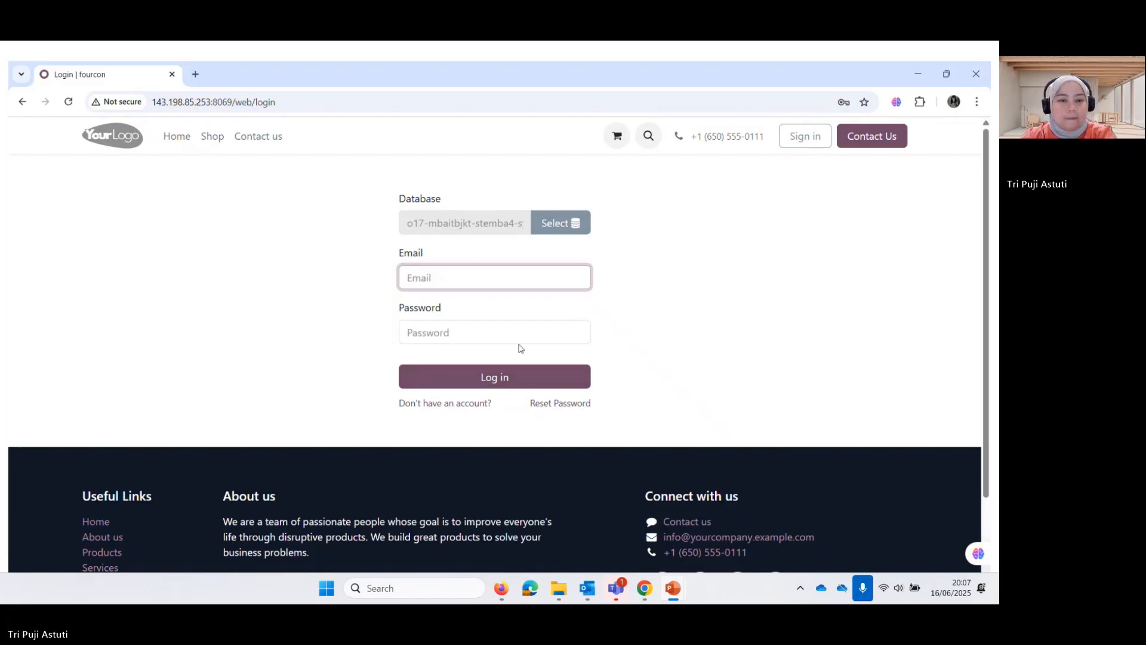
Sign in to Odoo with the saved credentials and open the Sales quotations list
text(puj)
click(486, 313)
click(485, 387)
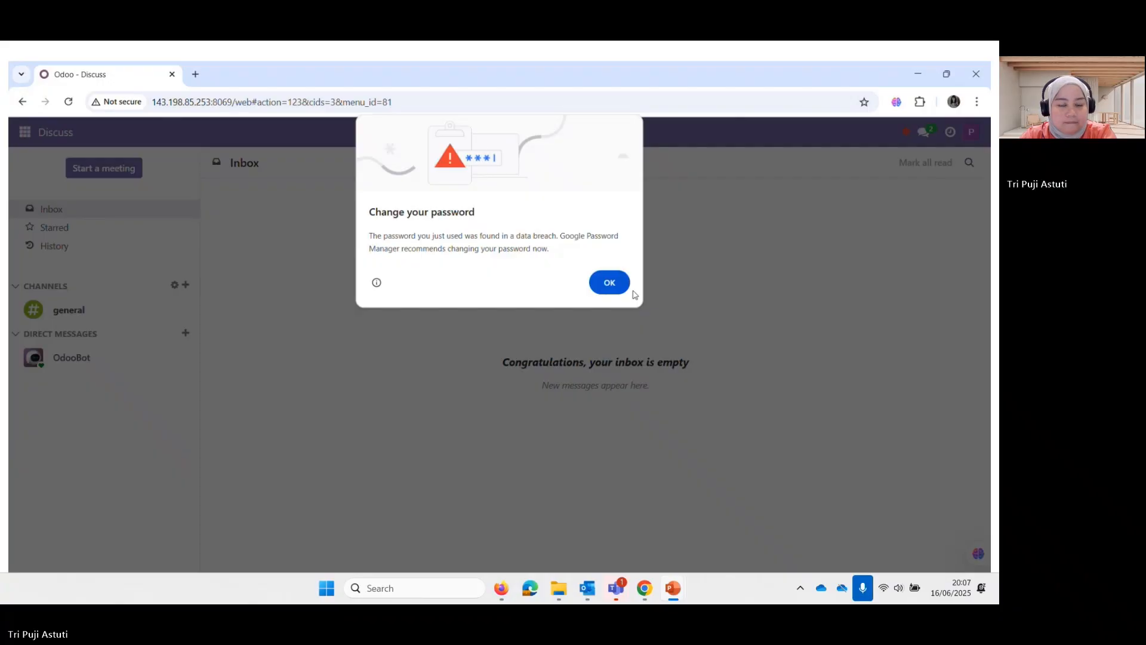
click(626, 287)
click(25, 133)
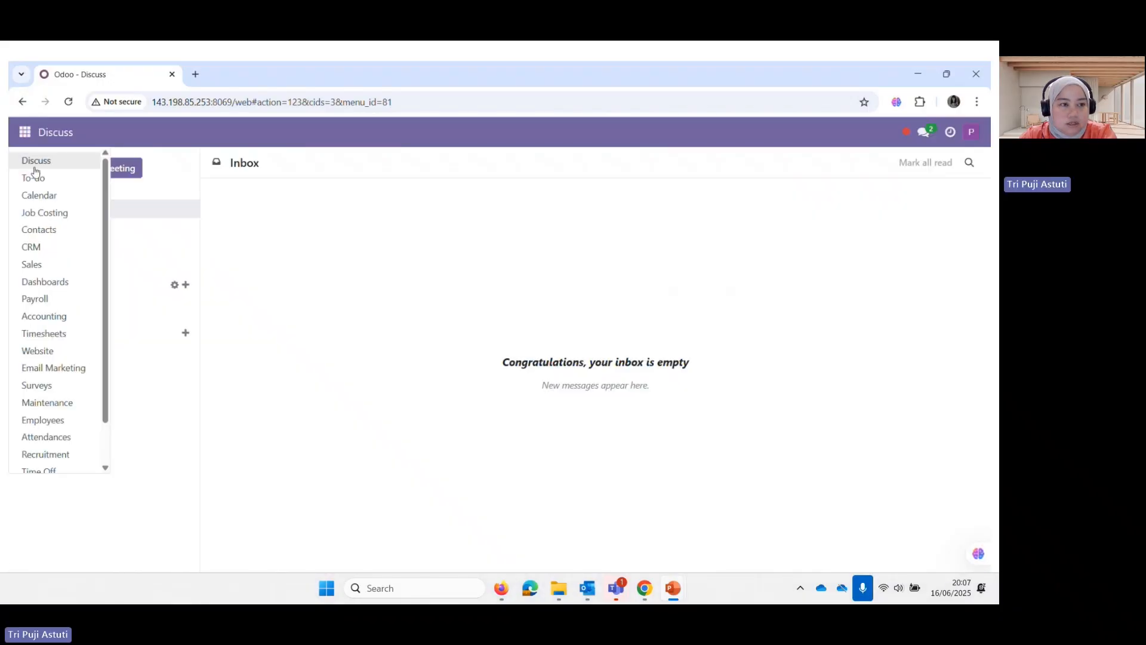
click(36, 264)
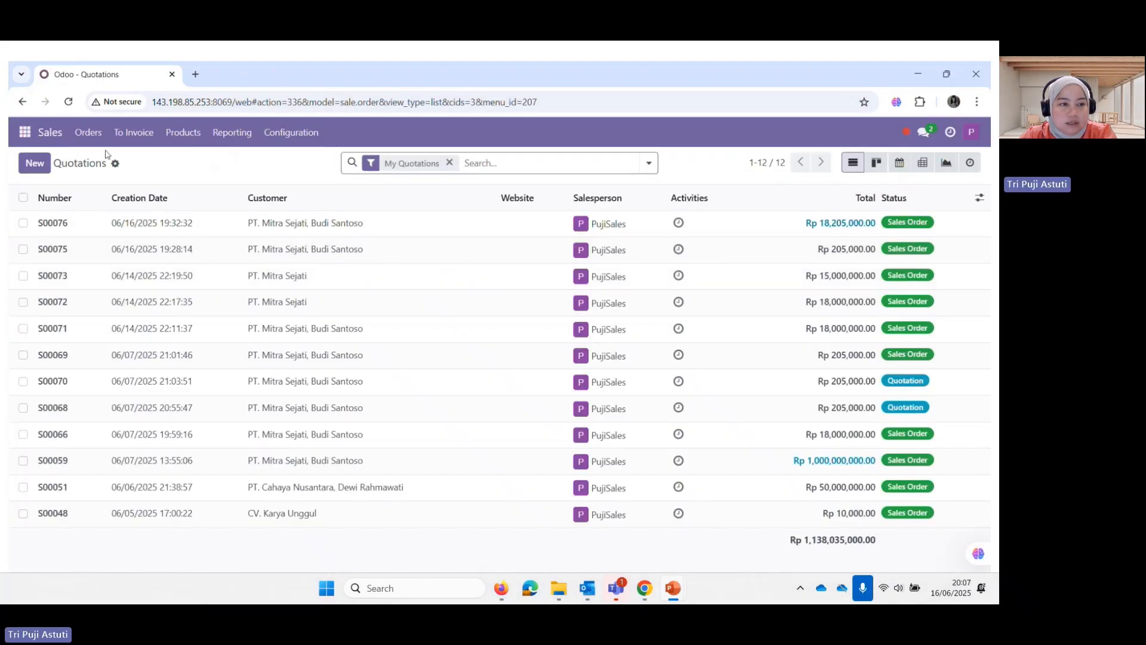
Start a new quotation for customer PT. Mitra Sejati
click(42, 167)
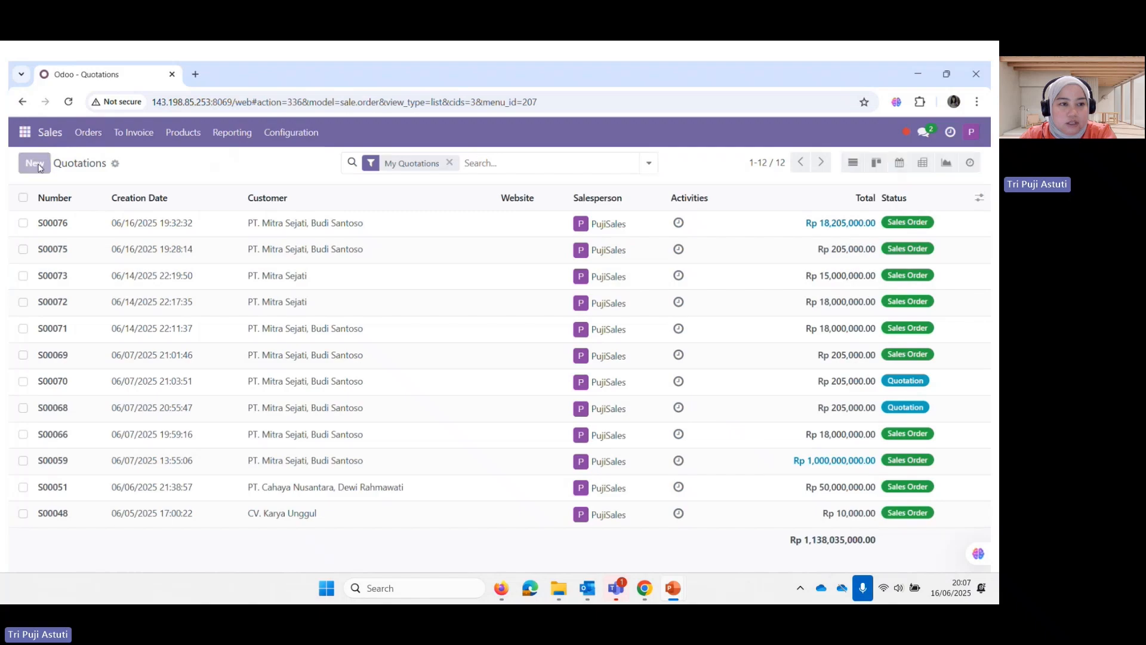
text(mitr)
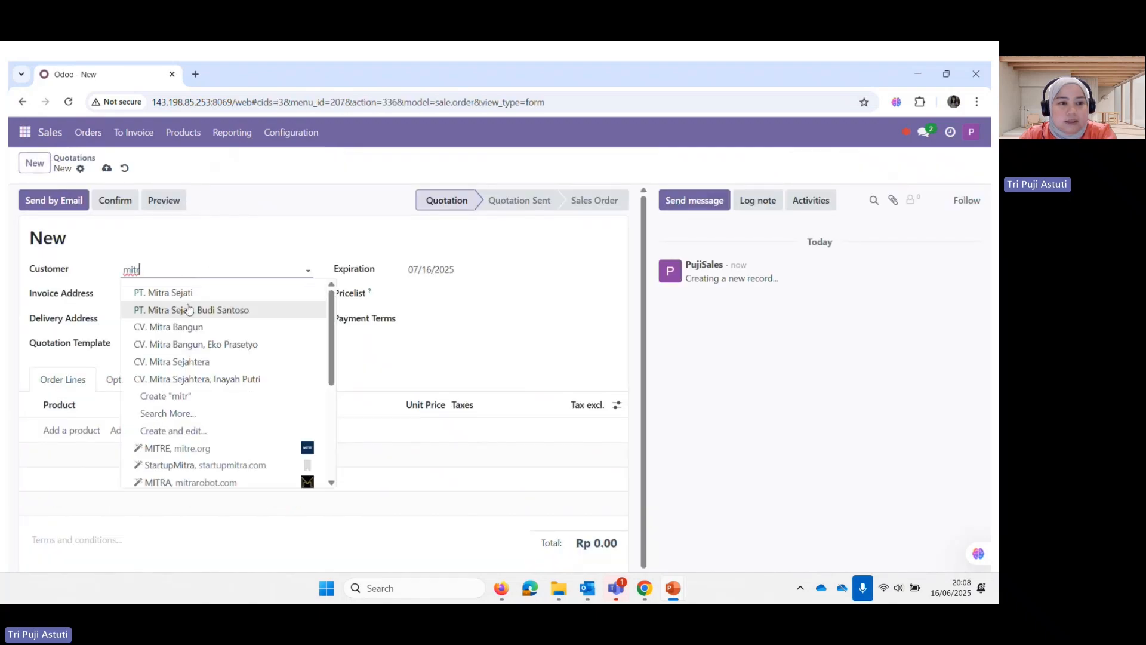
click(197, 309)
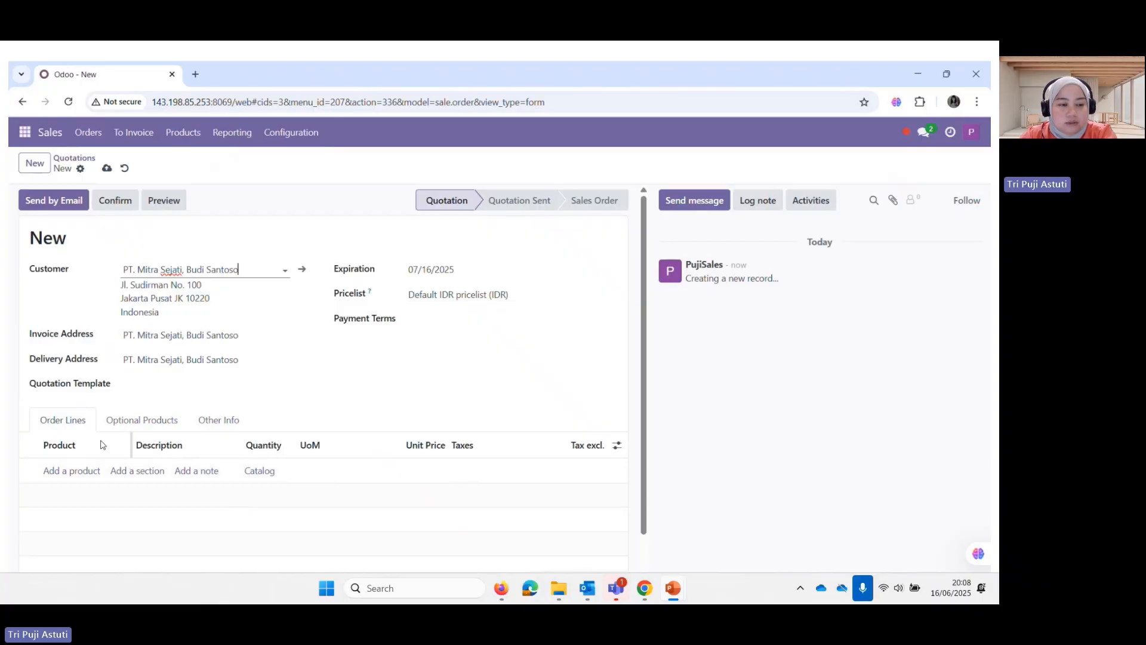
Apply the Jasa Pembangunan Kantor quotation template and open the quotation's email draft
click(146, 385)
text(jasa)
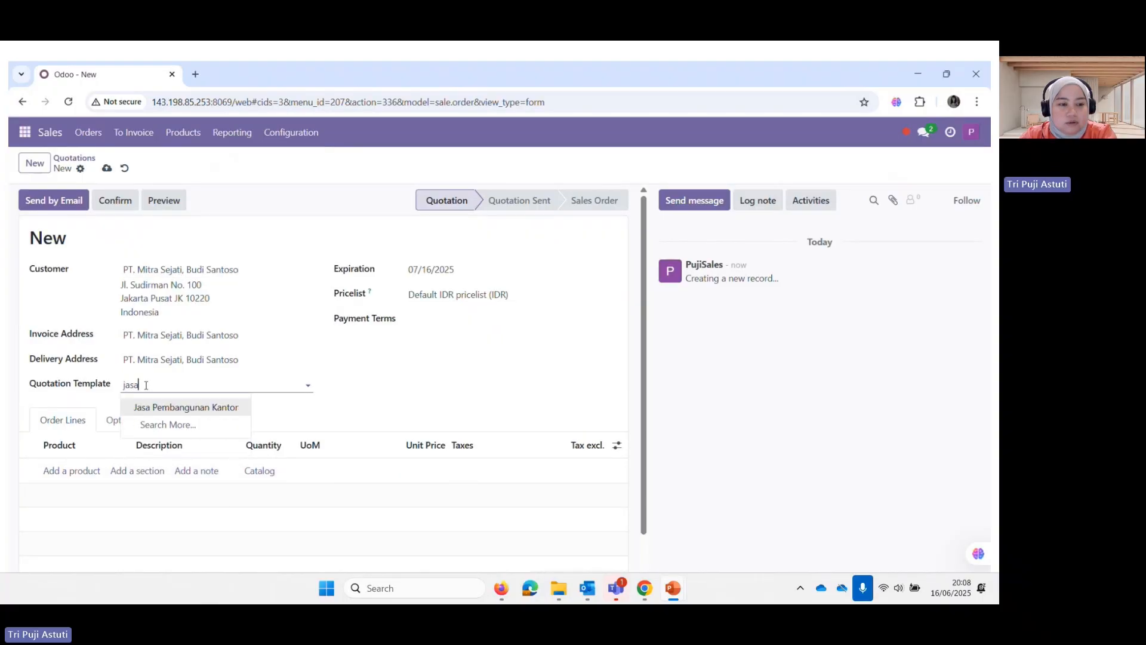
click(154, 408)
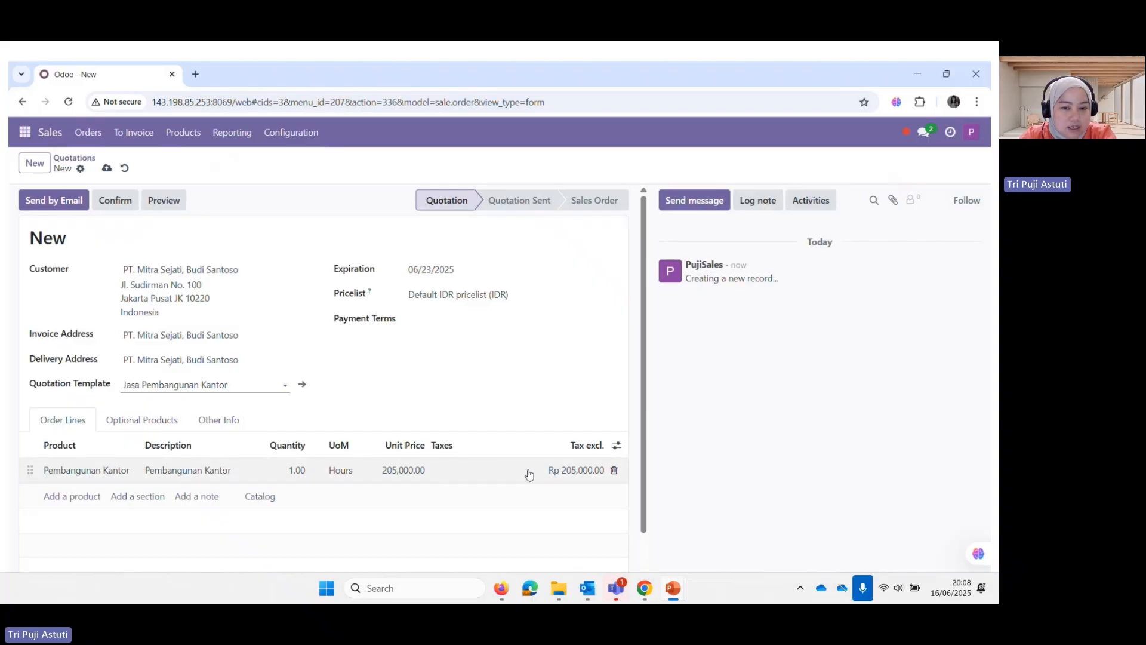
scroll(529, 474, down, 1)
scroll(514, 479, up, 1)
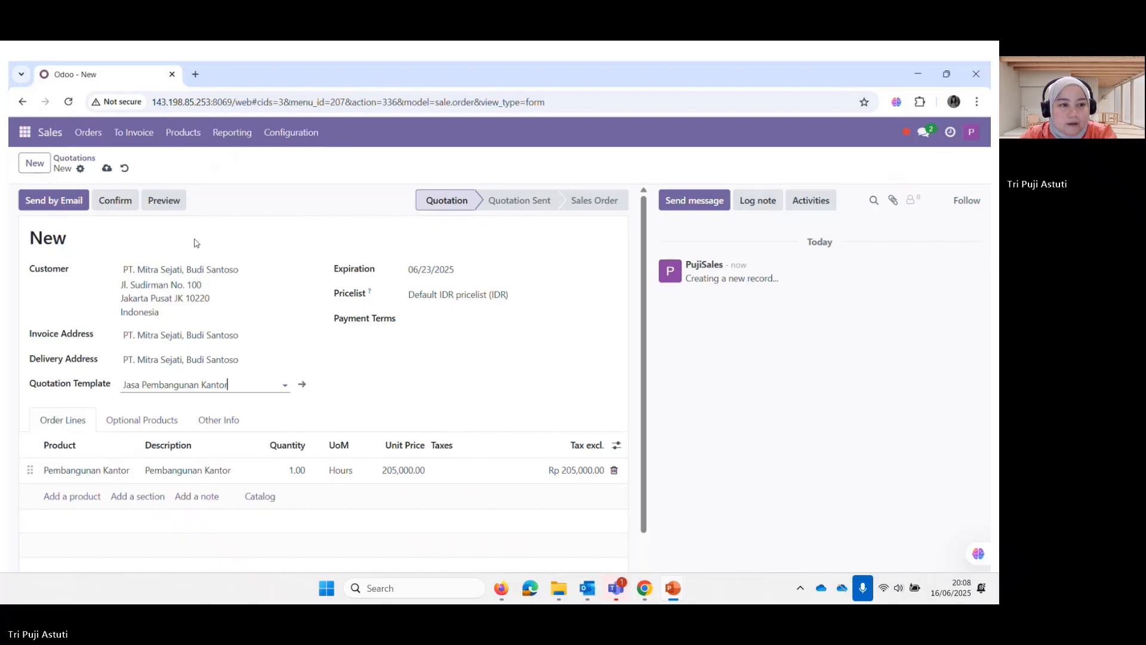
click(75, 205)
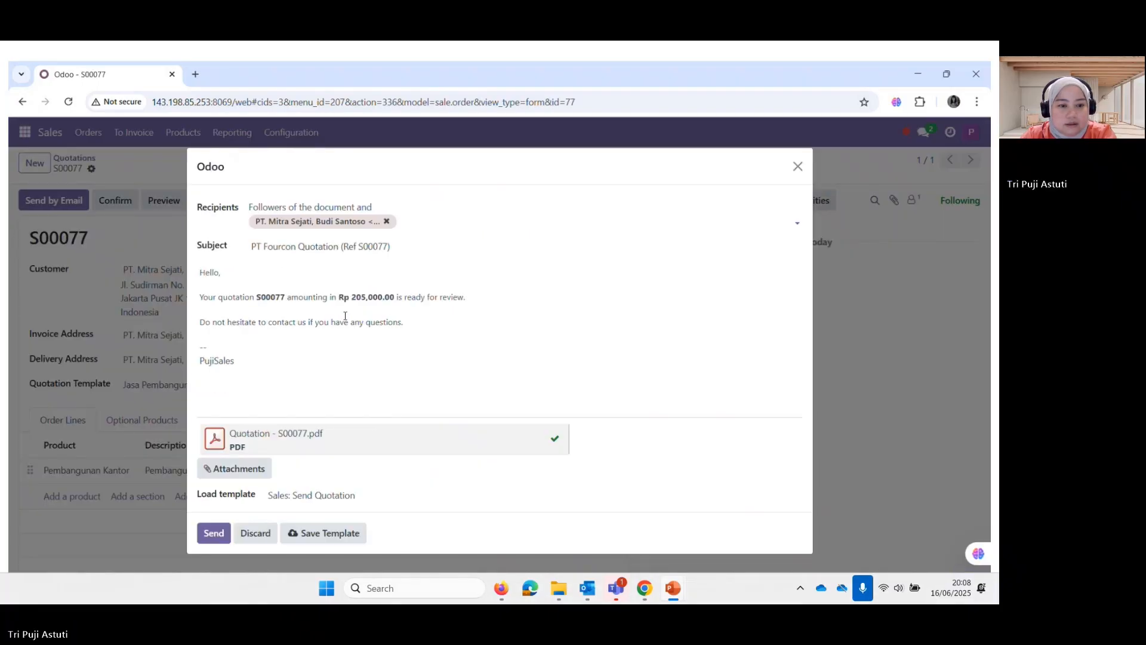
Send the S00077 quotation email and confirm it as a sales order
click(224, 538)
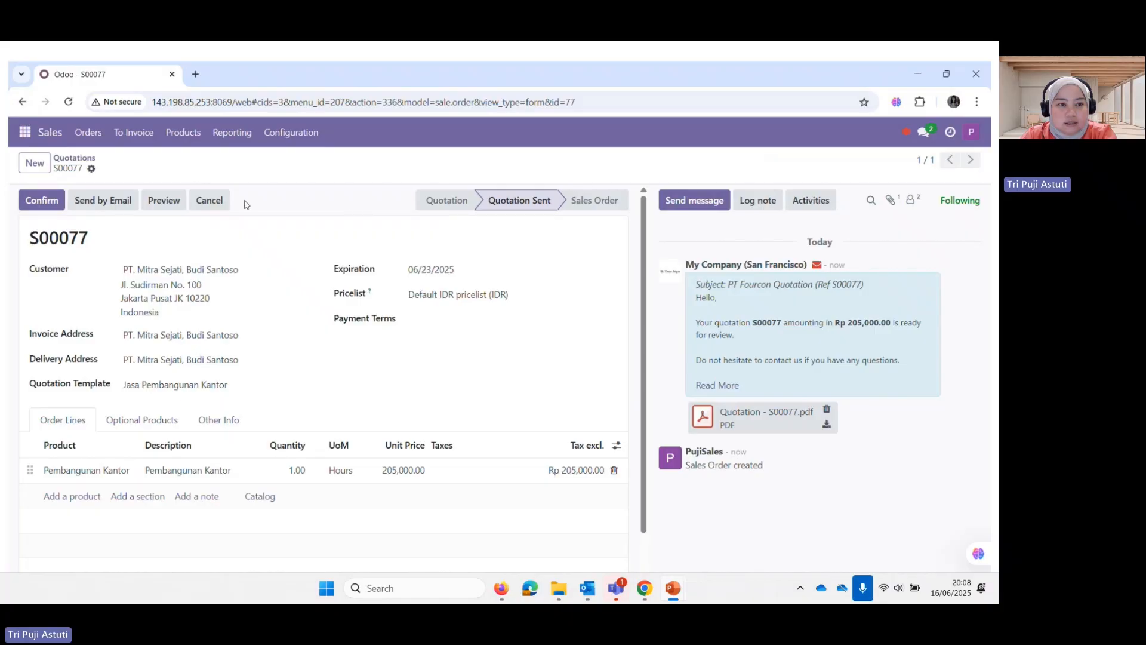
click(39, 202)
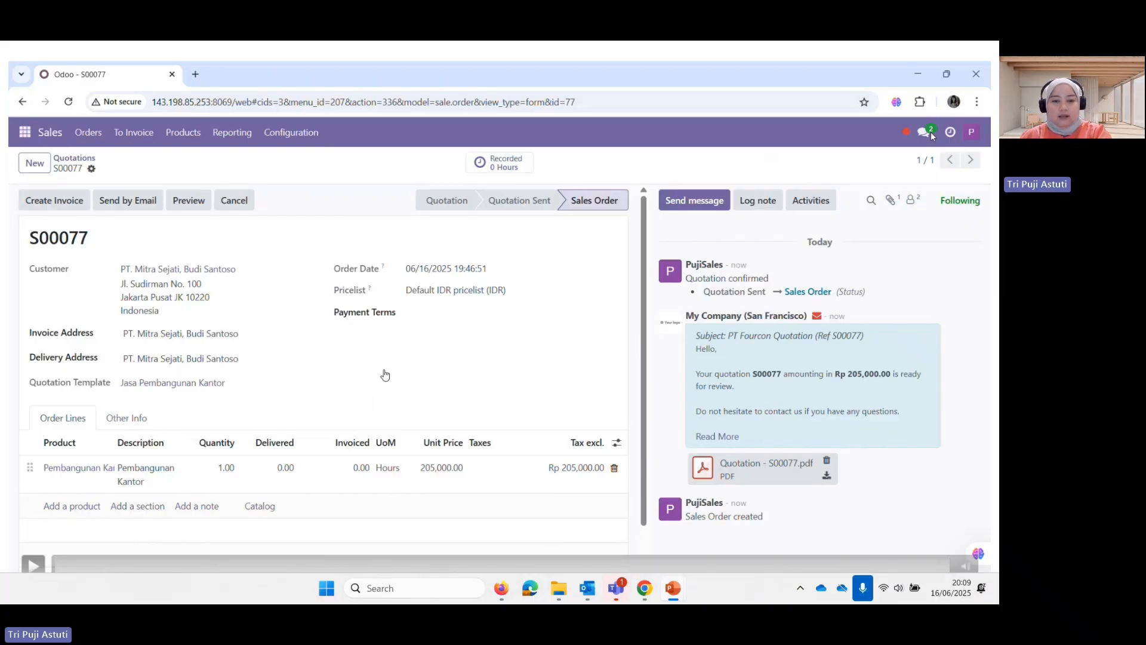
Reopen sales order S00077 and review its order line with 180.00 hours delivered
key(Right)
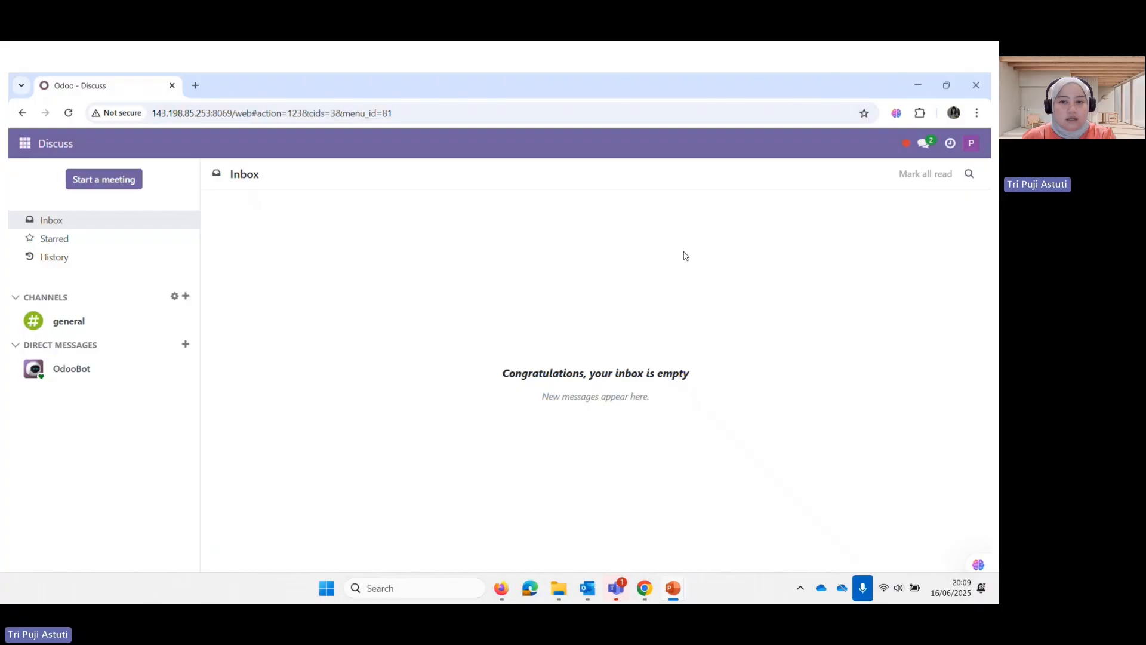
click(28, 149)
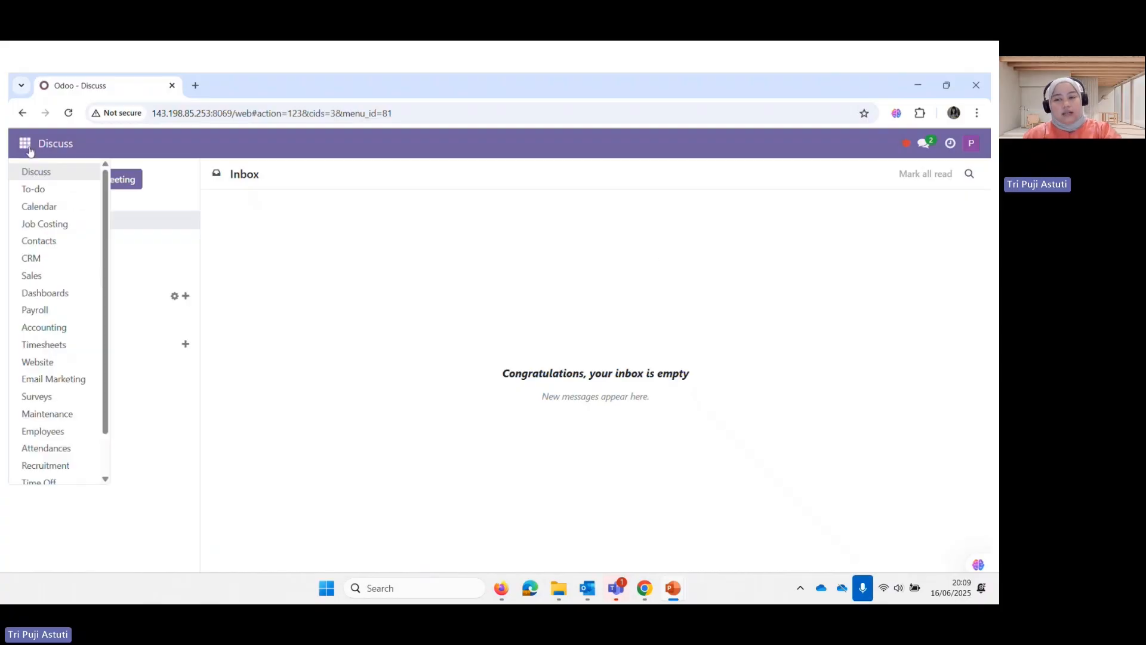
click(43, 277)
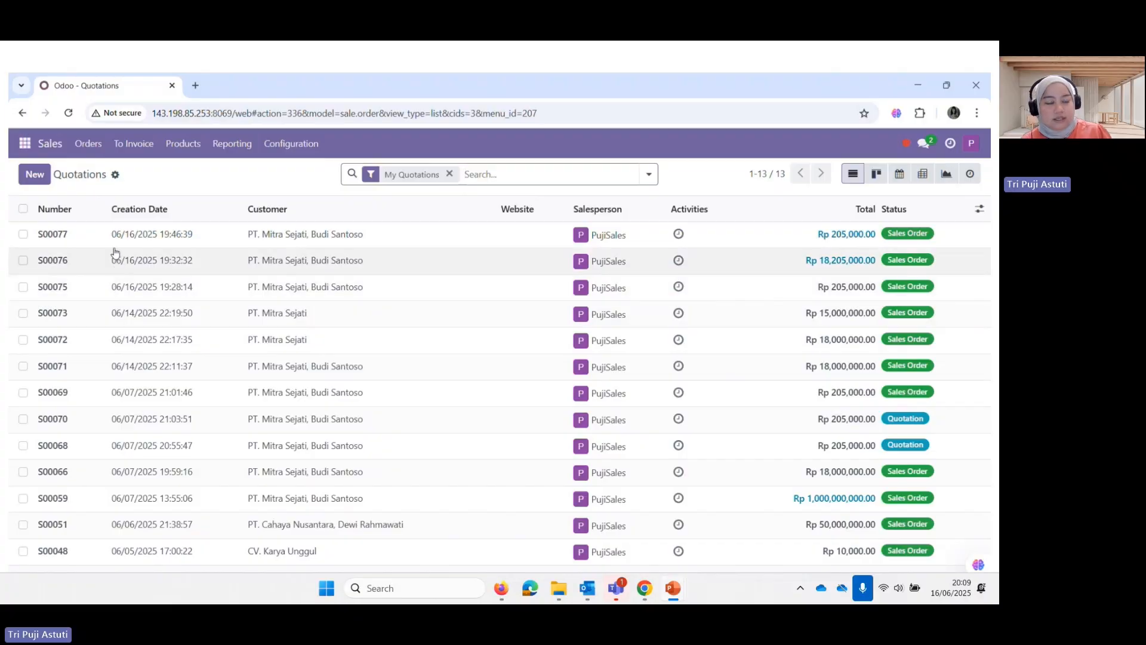
click(65, 237)
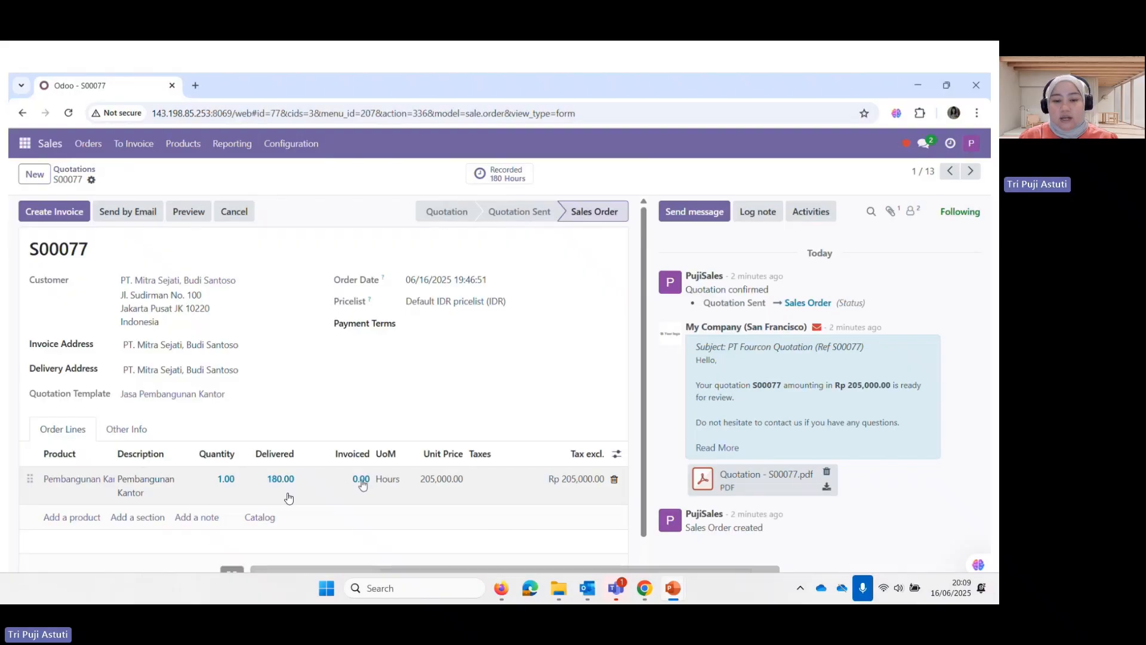
click(442, 479)
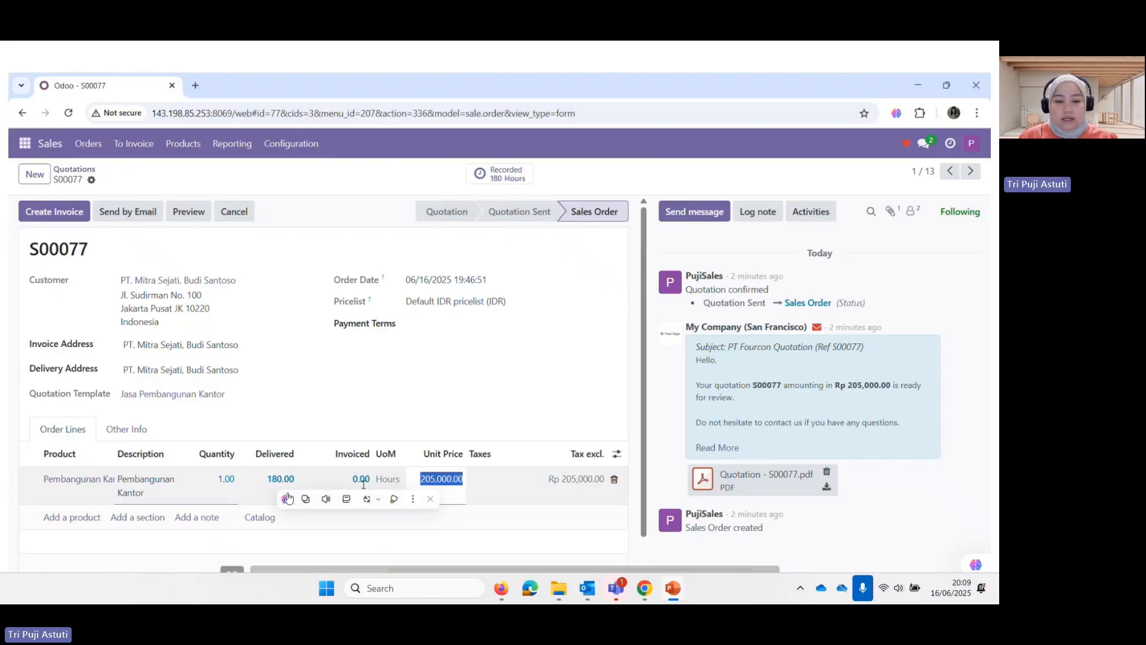
click(571, 397)
scroll(577, 416, down, 1)
scroll(578, 416, up, 1)
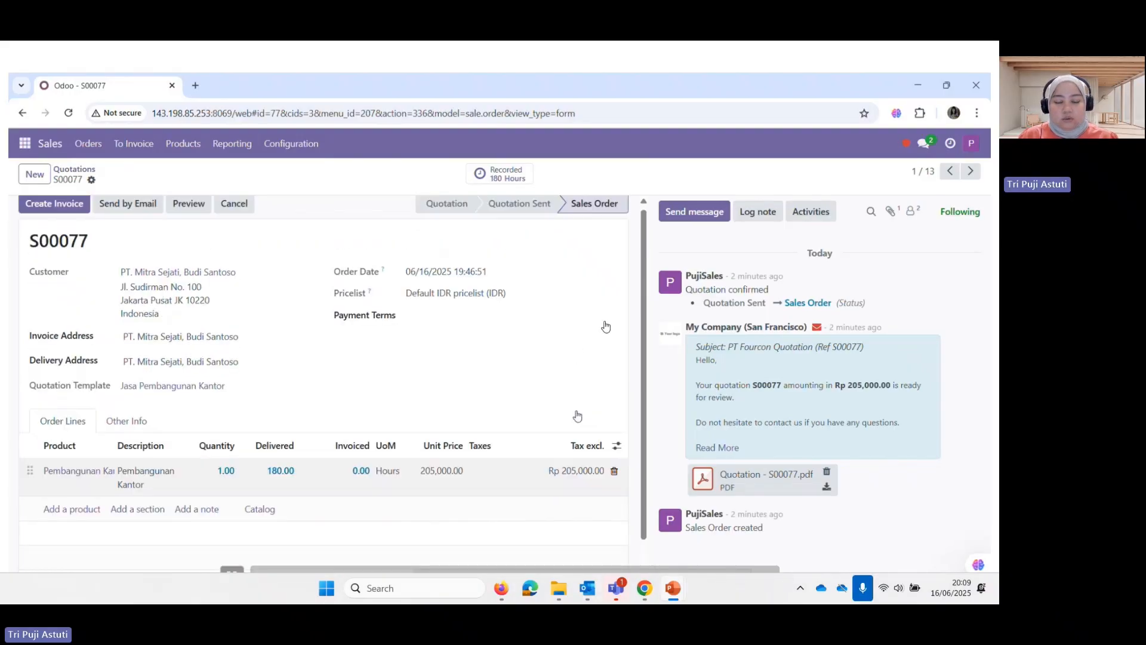
scroll(577, 416, up, 1)
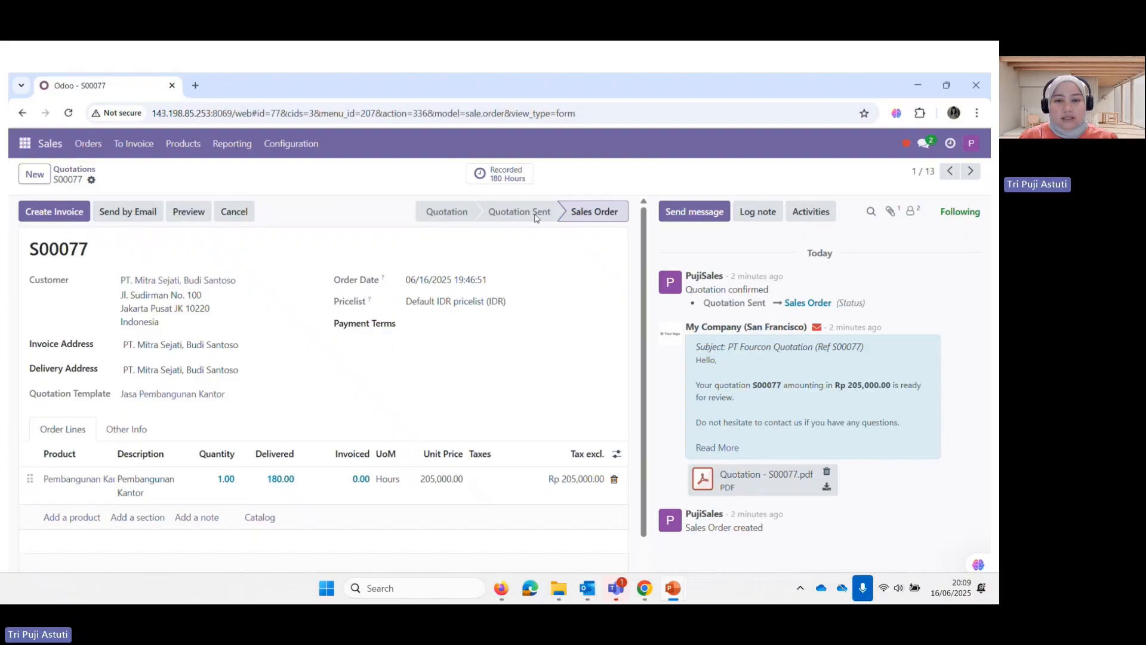
Invoice S00077 as posted invoice INV/2025/00004 for Rp 36,900,000.00
click(73, 216)
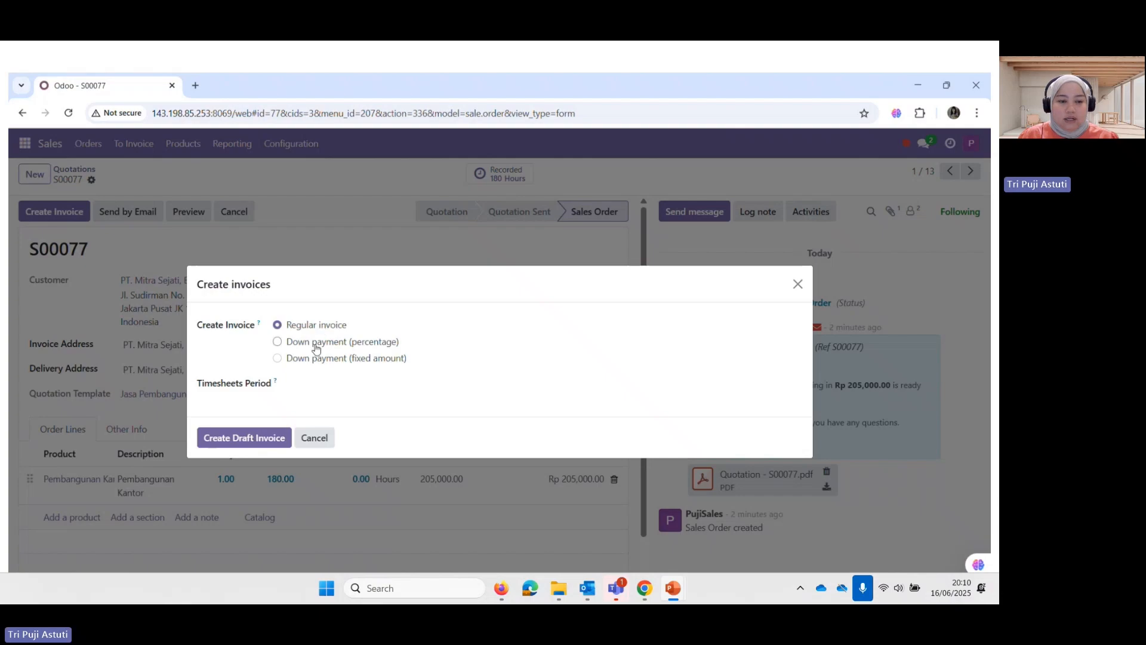
click(276, 445)
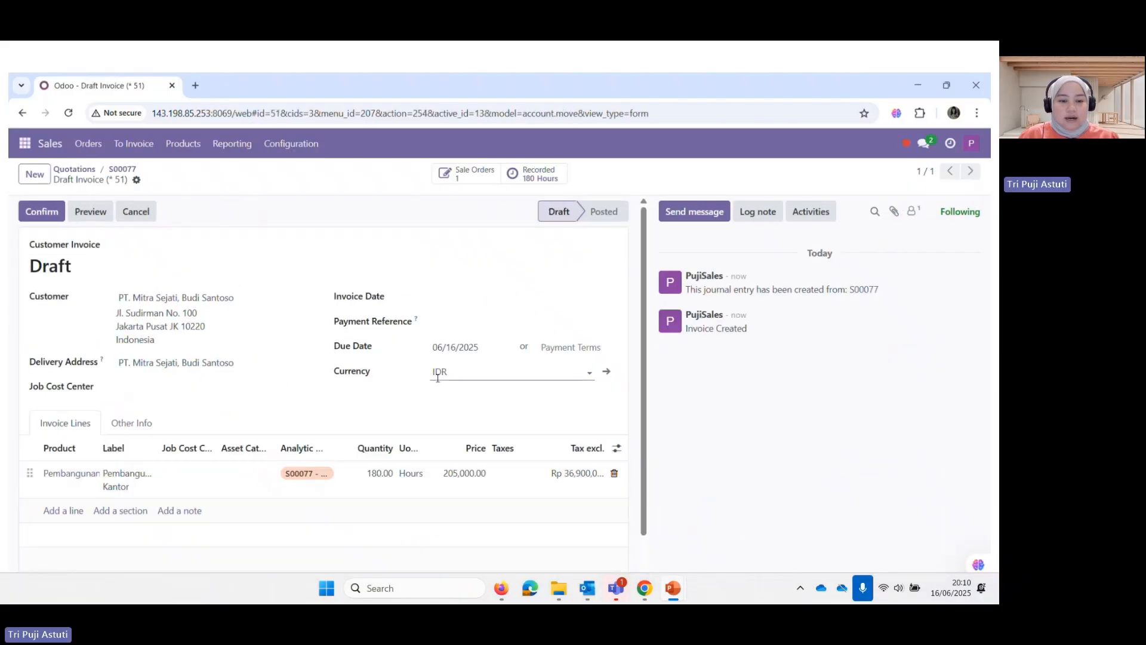
scroll(440, 374, down, 1)
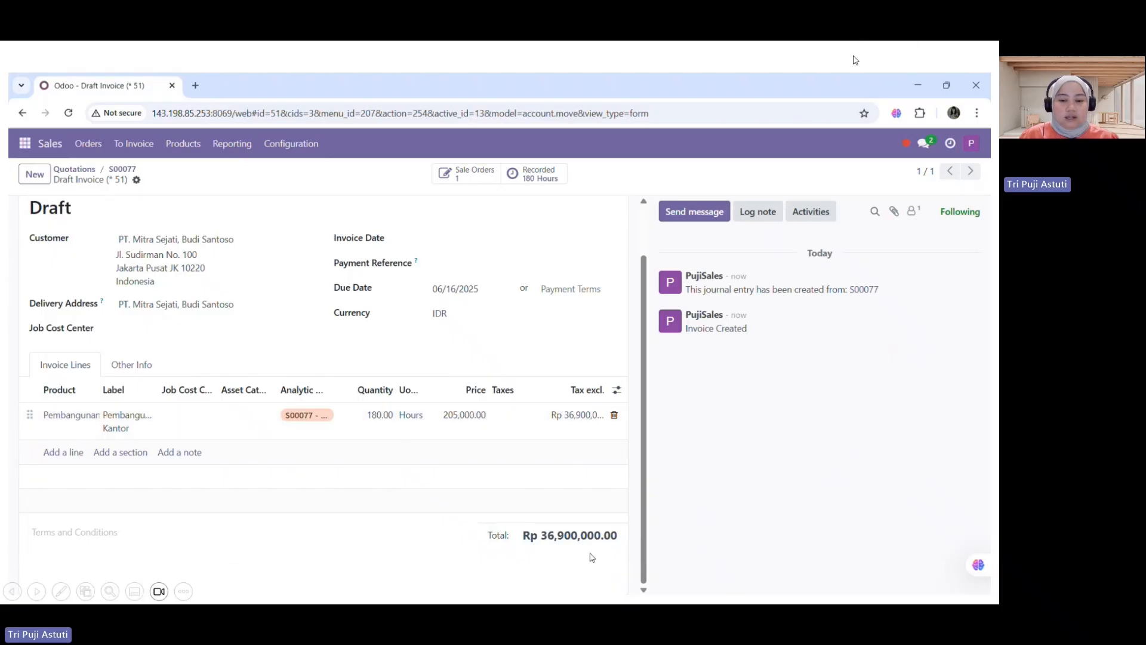
scroll(577, 403, up, 1)
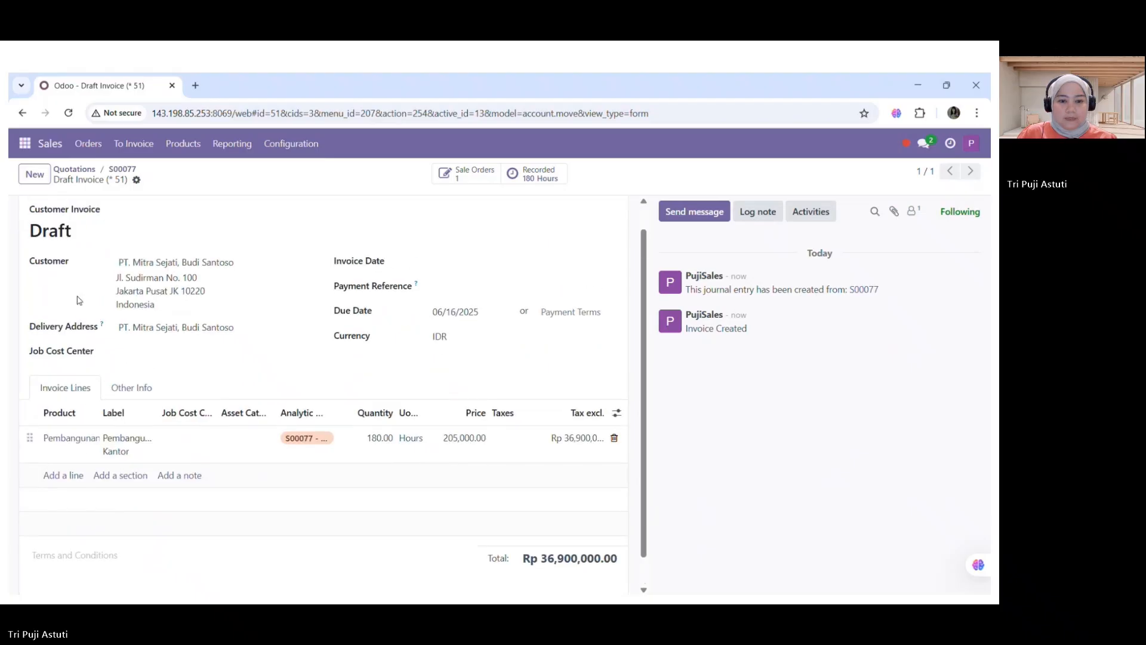
click(39, 213)
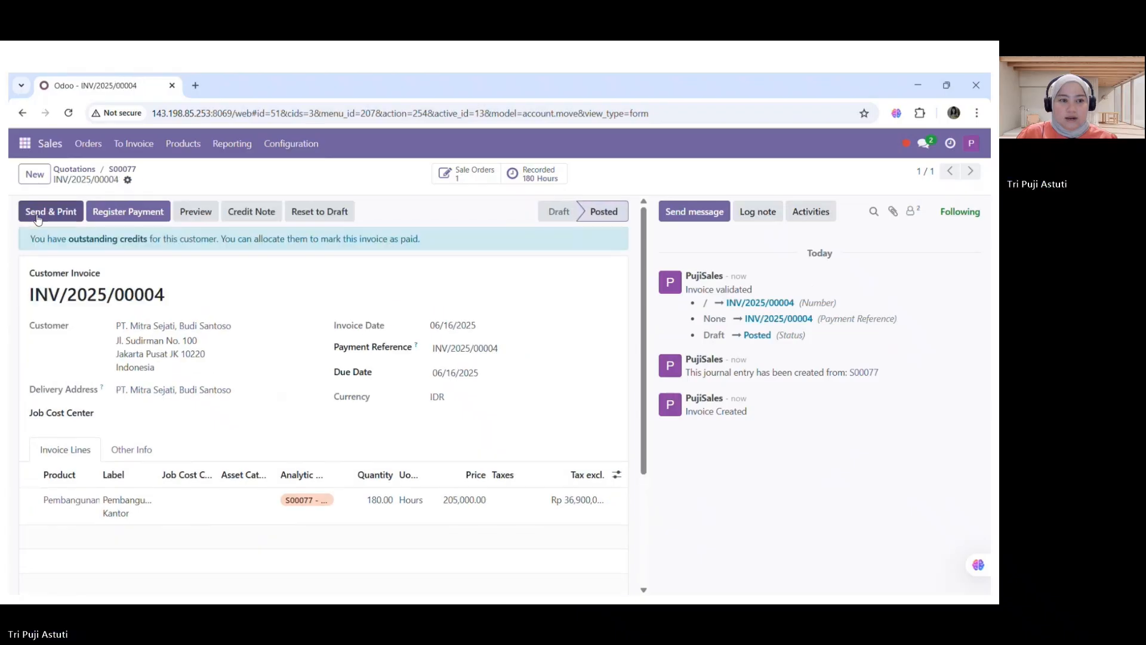
scroll(602, 354, down, 5)
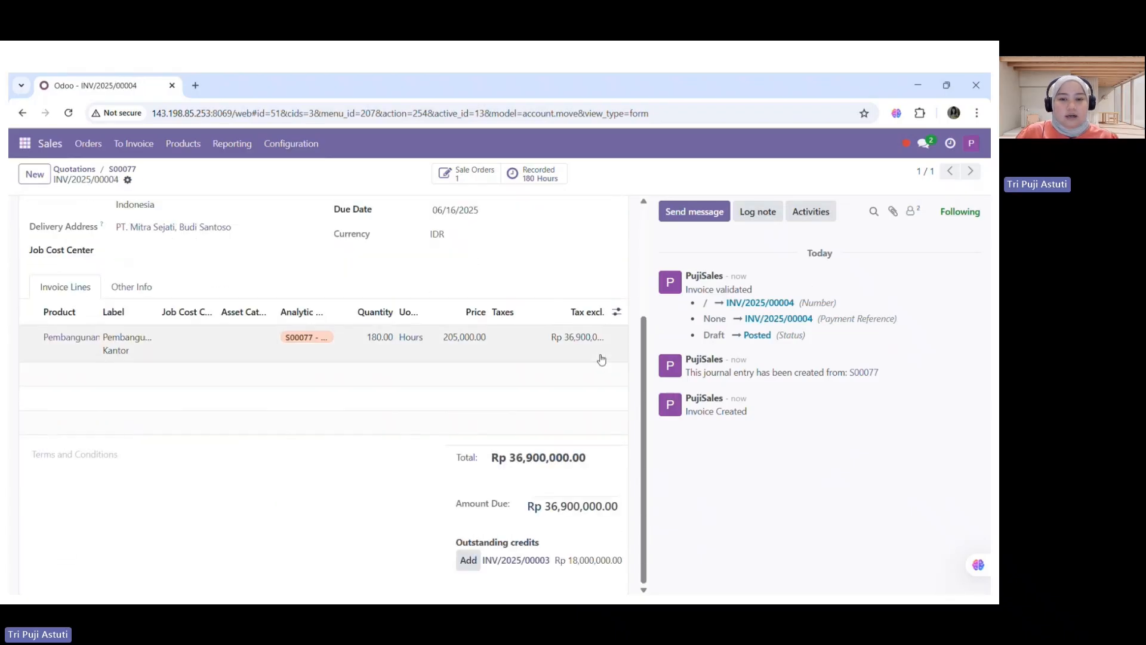
scroll(607, 356, up, 5)
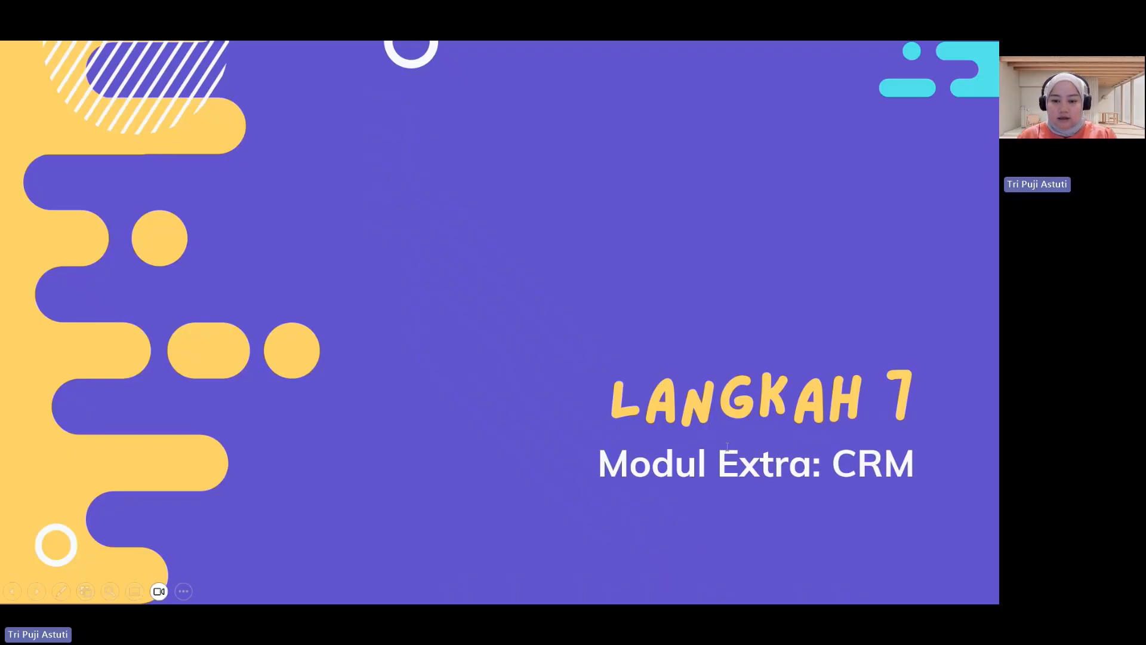
Exit the slideshow and bring the Chrome Odoo login window forward
key(Escape)
mouse_move(645, 588)
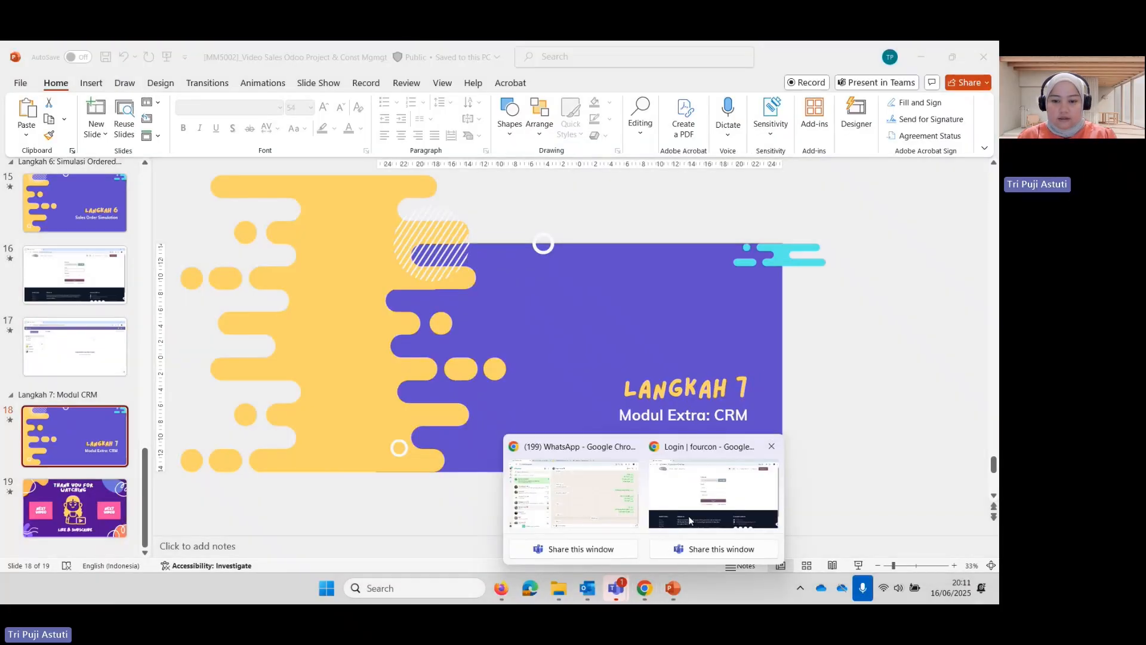
click(689, 516)
Sign in with the saved credentials, dismiss the password warning, and open the CRM pipeline
text(puji)
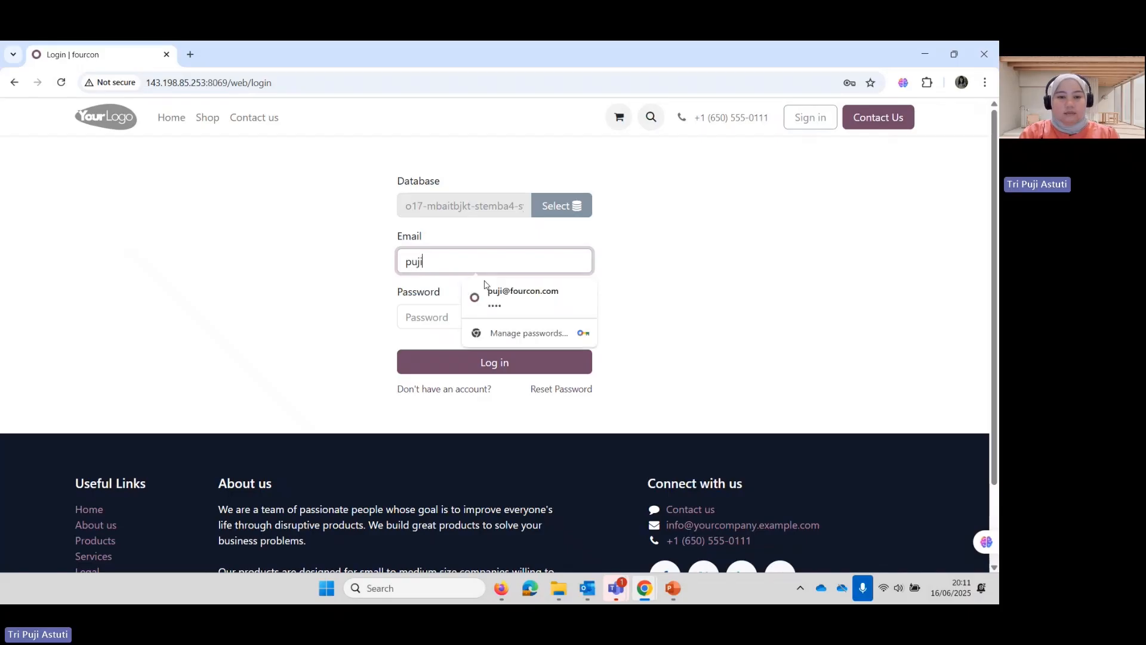
click(490, 293)
click(494, 363)
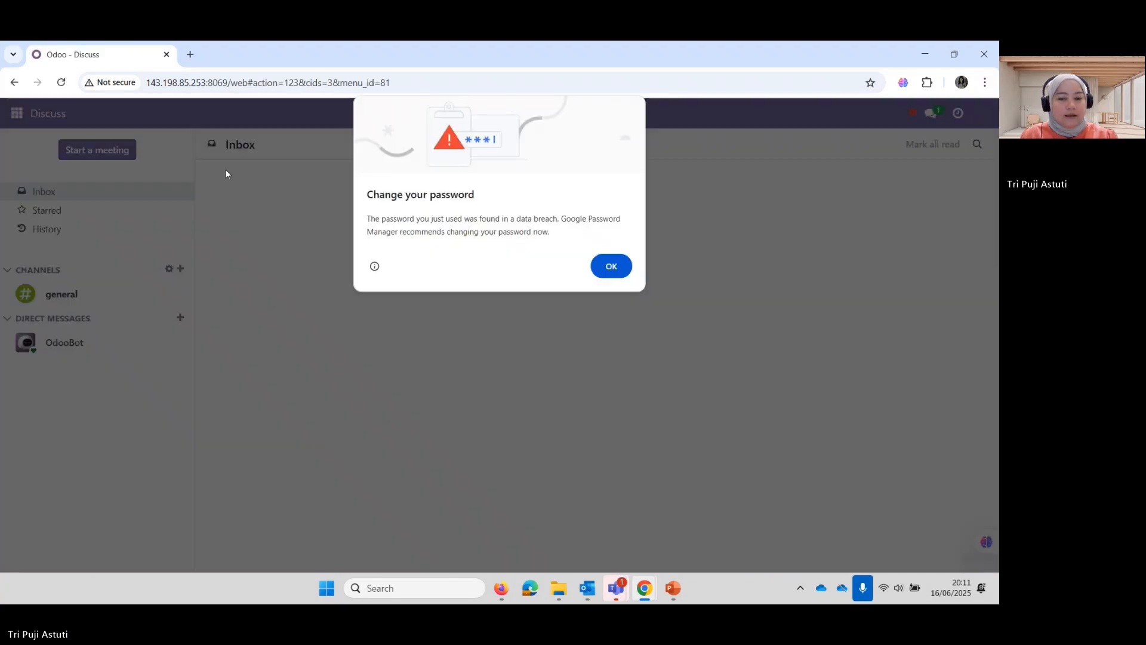
key(Escape)
click(17, 113)
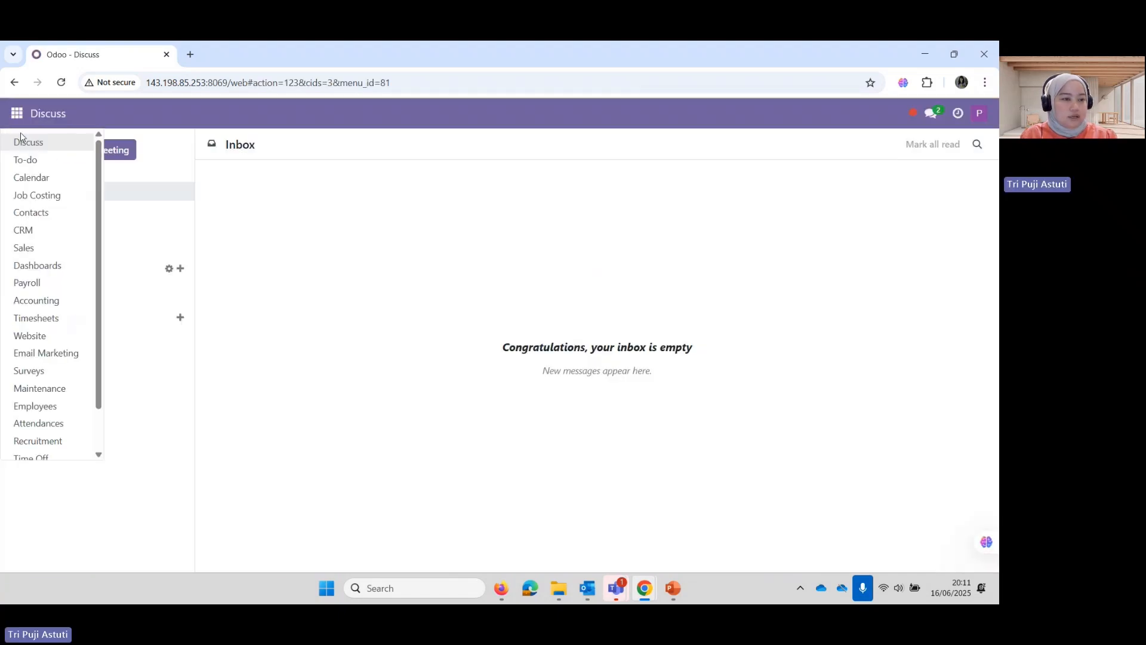
click(25, 230)
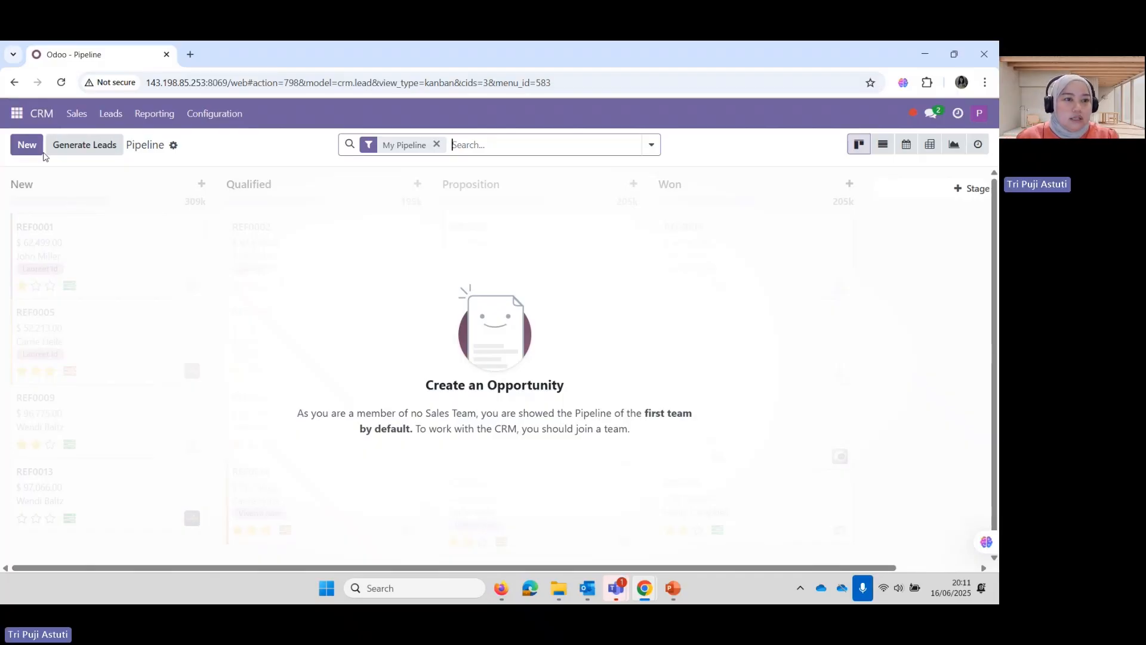
Start a leads import and upload the crm_lead_PT Fourcon.xls file
click(117, 120)
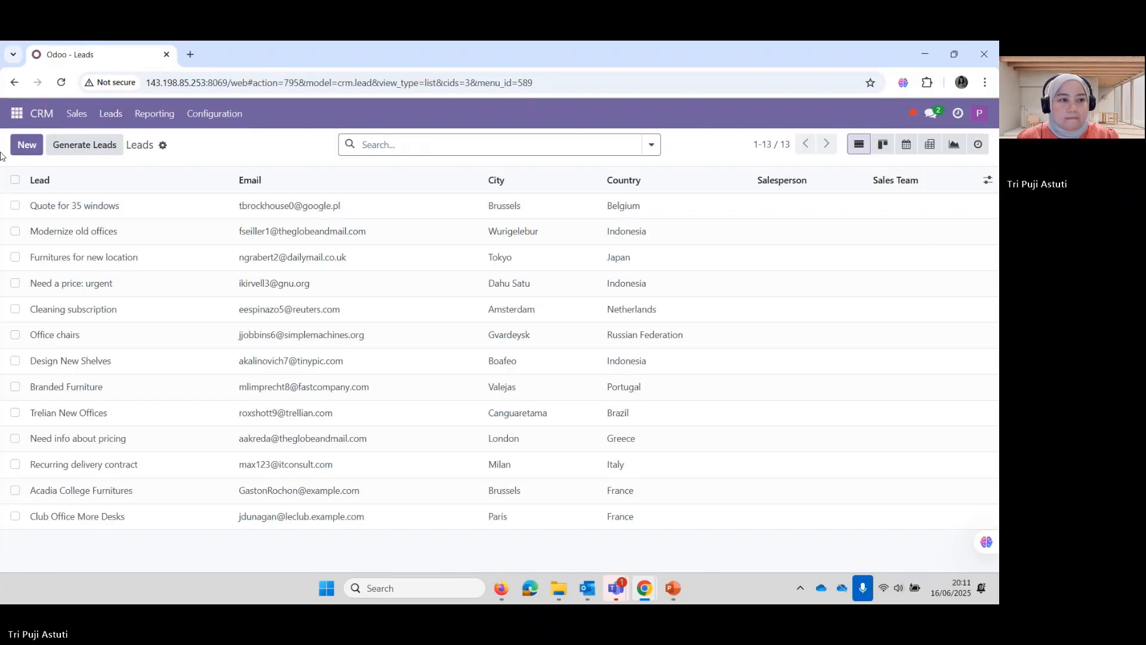
click(163, 145)
click(226, 168)
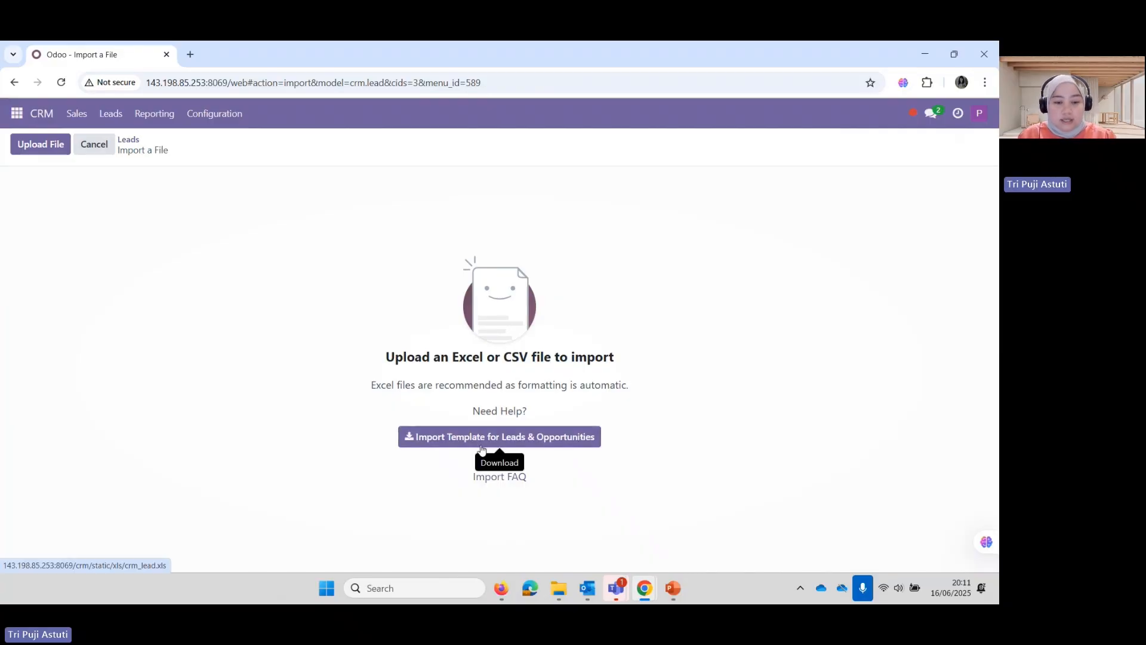
click(41, 154)
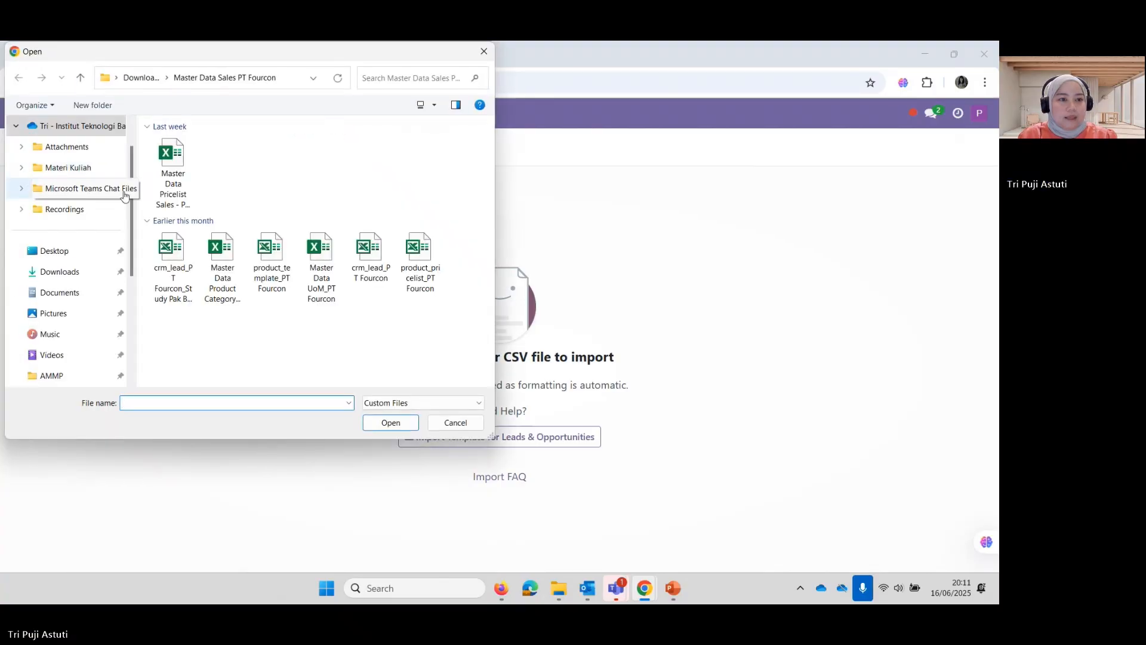
click(369, 273)
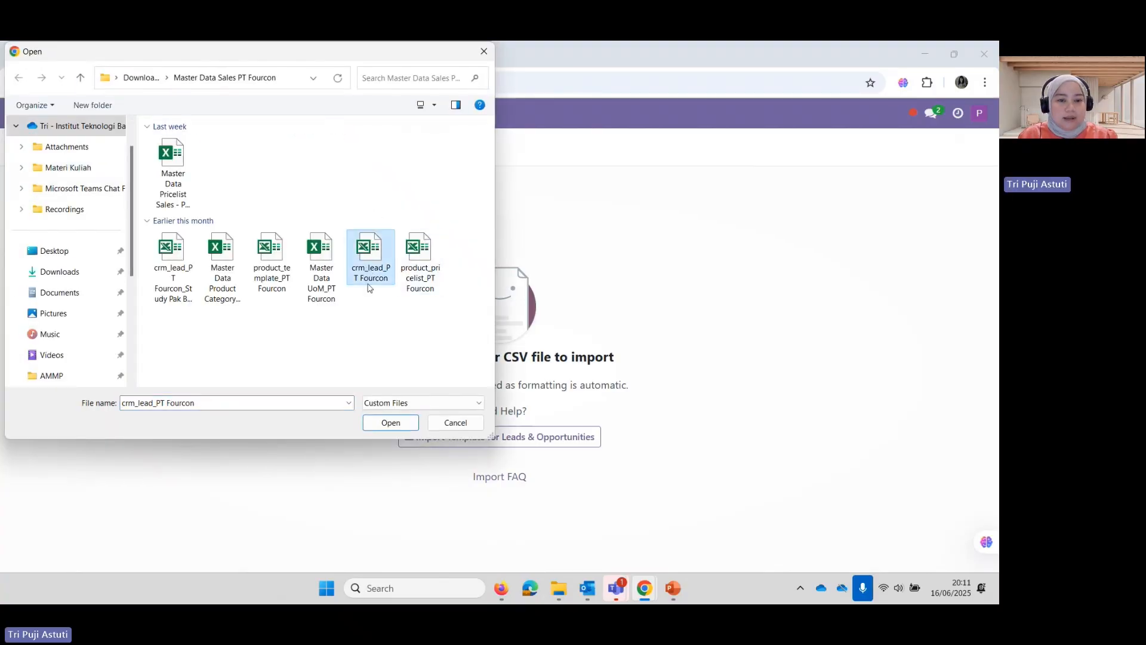
click(391, 425)
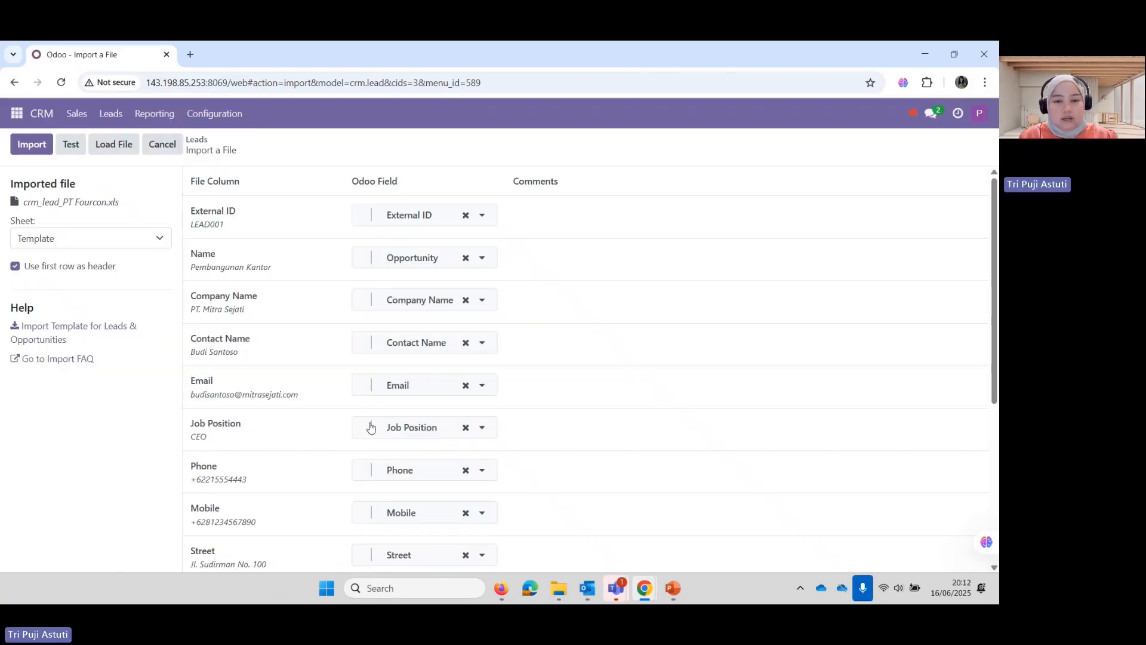
Test the column mapping and import the ten leads from the file
scroll(259, 433, down, 4)
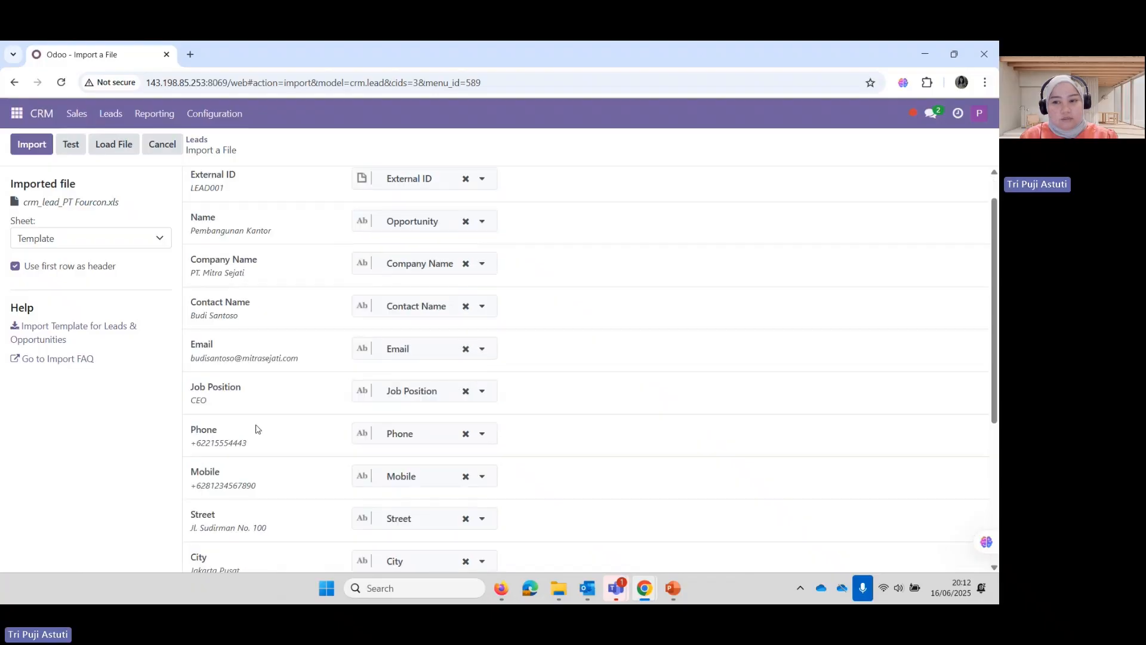
scroll(263, 435, up, 5)
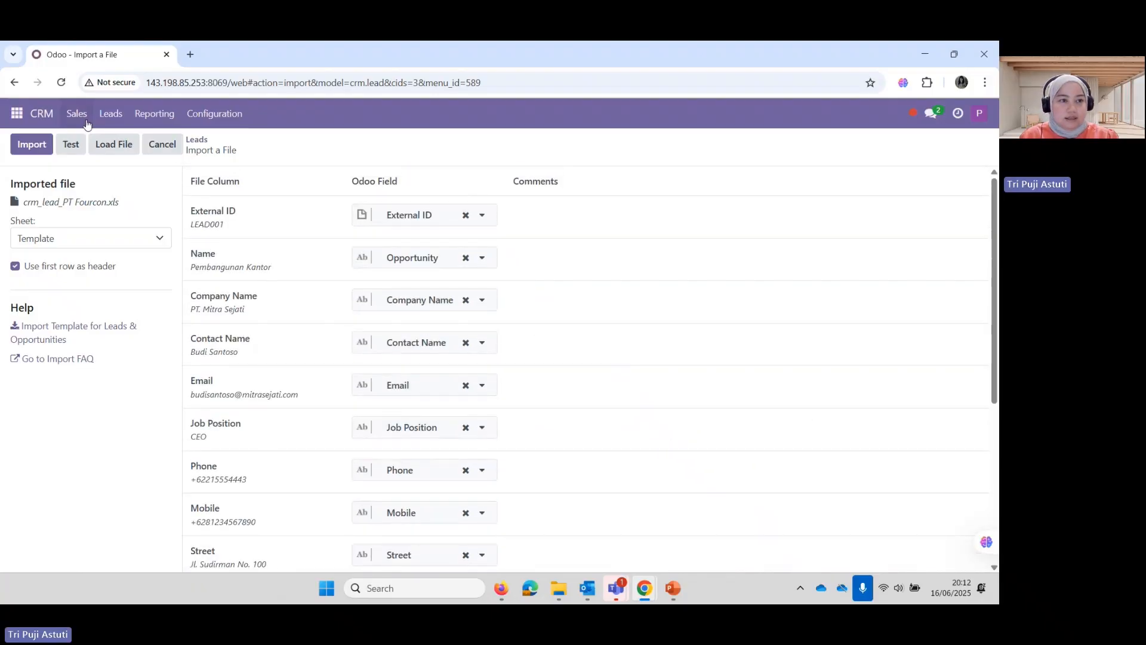
click(66, 152)
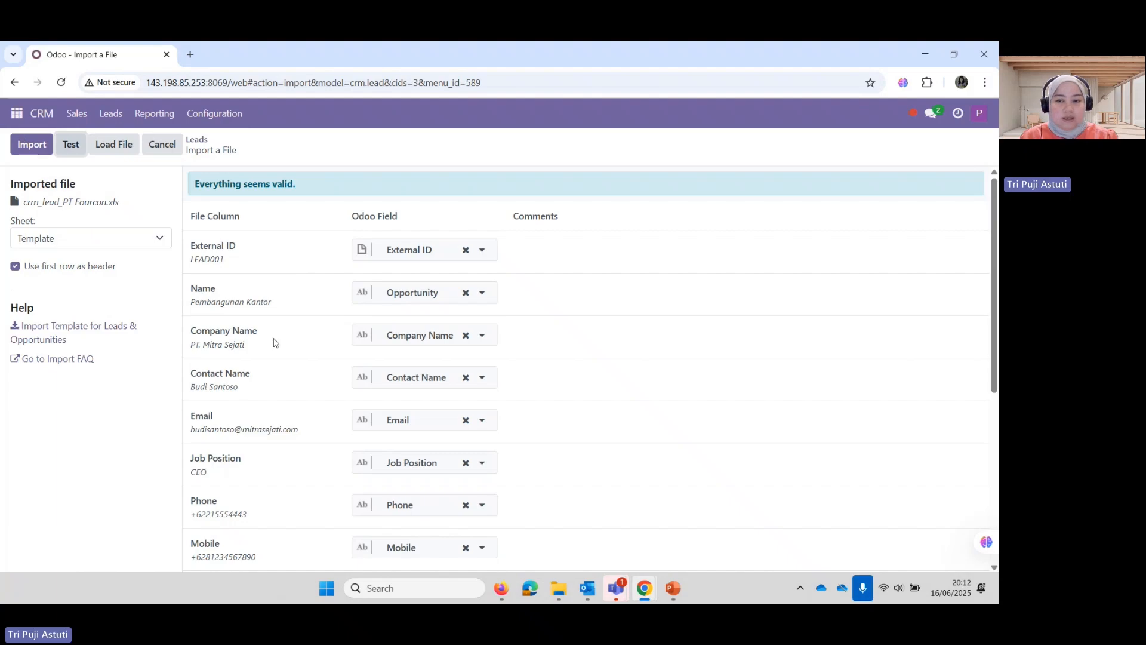
scroll(280, 357, down, 5)
scroll(281, 357, up, 5)
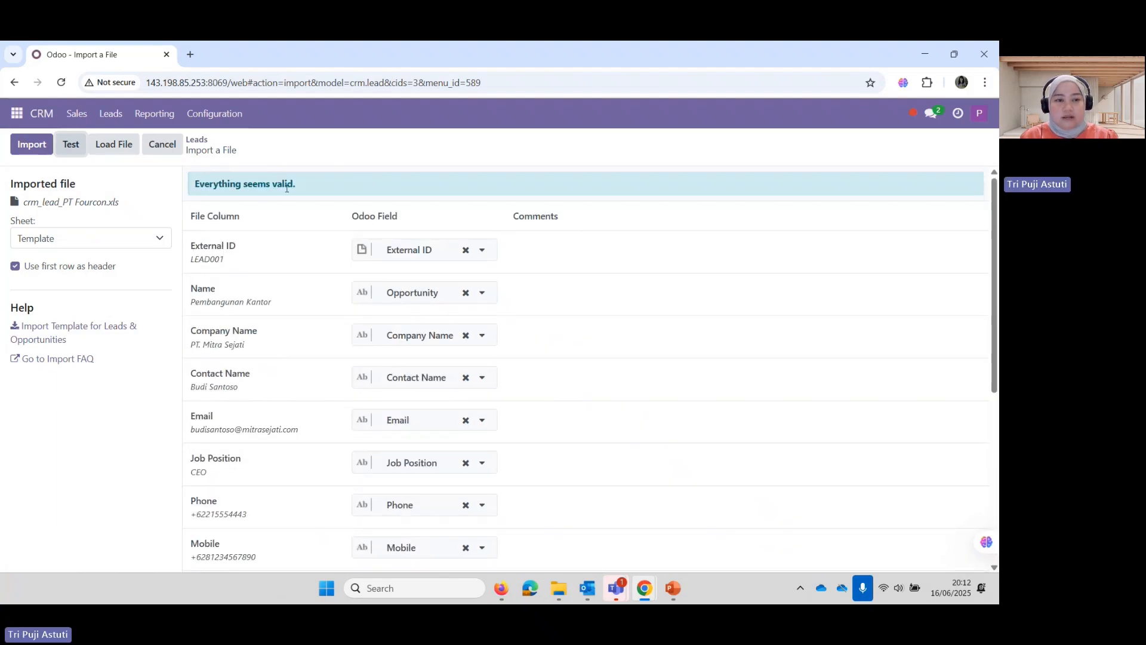
click(38, 148)
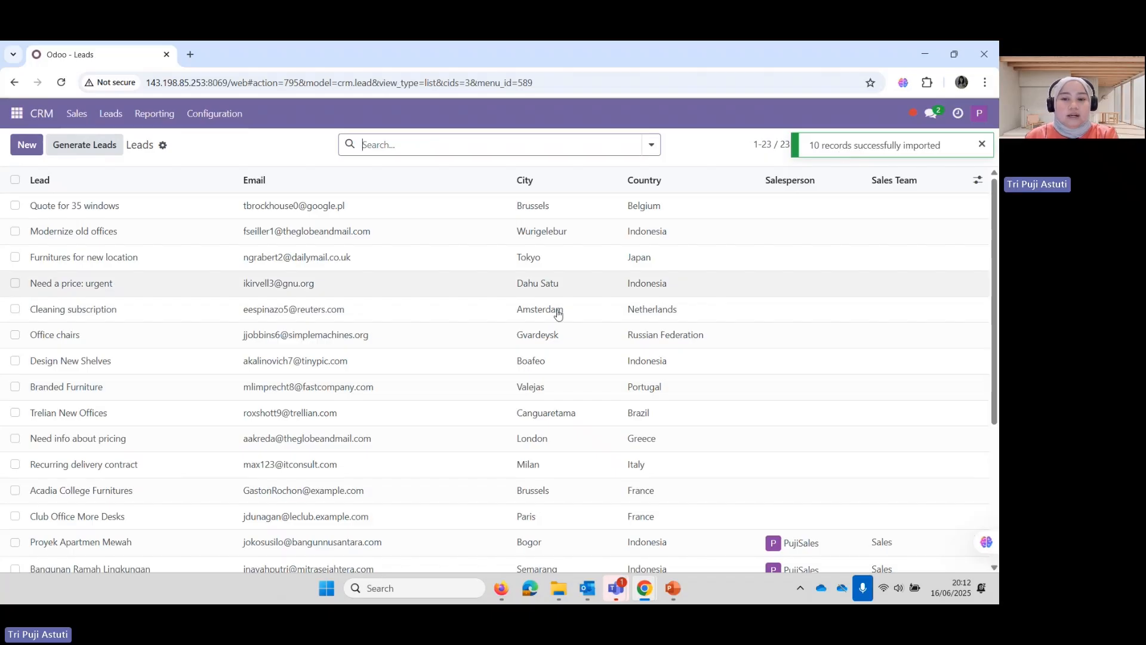
Select the ten imported leads, from Proyek Apartmen Mewah through Pembangunan Kantor
scroll(94, 472, down, 2)
scroll(94, 471, down, 2)
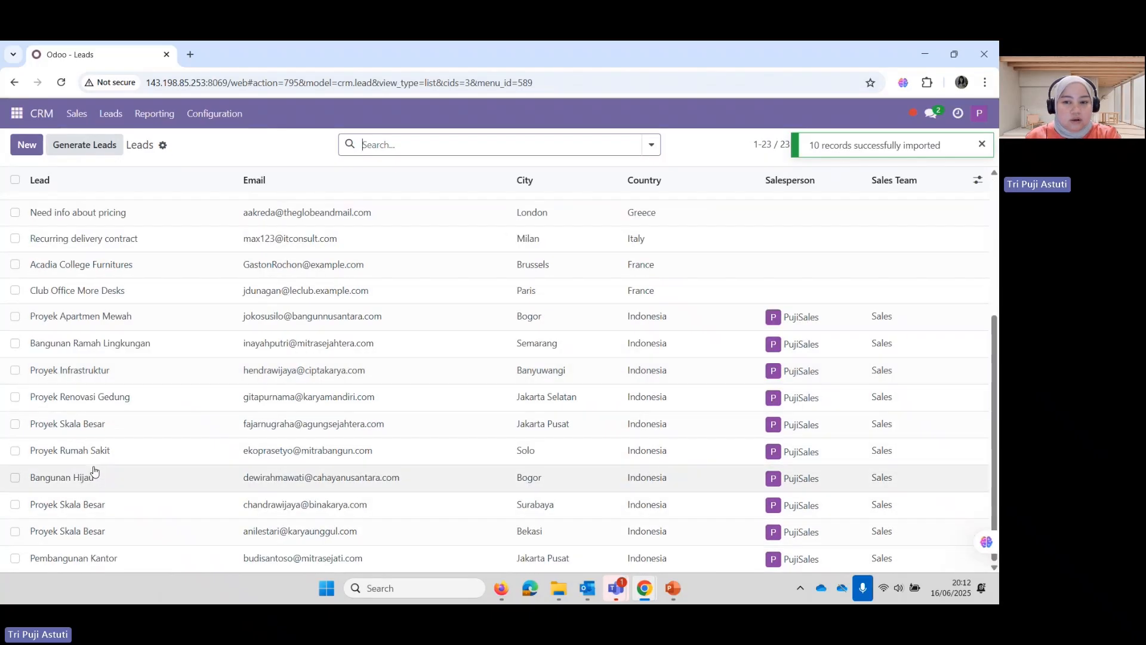
click(15, 317)
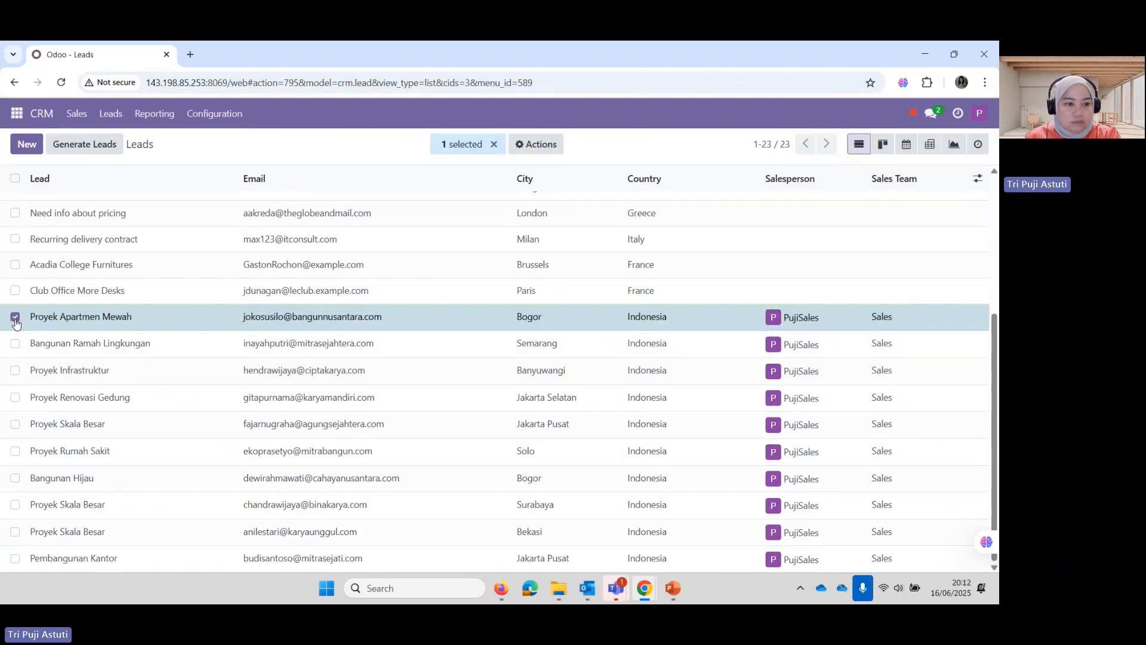
click(15, 343)
click(15, 370)
click(15, 398)
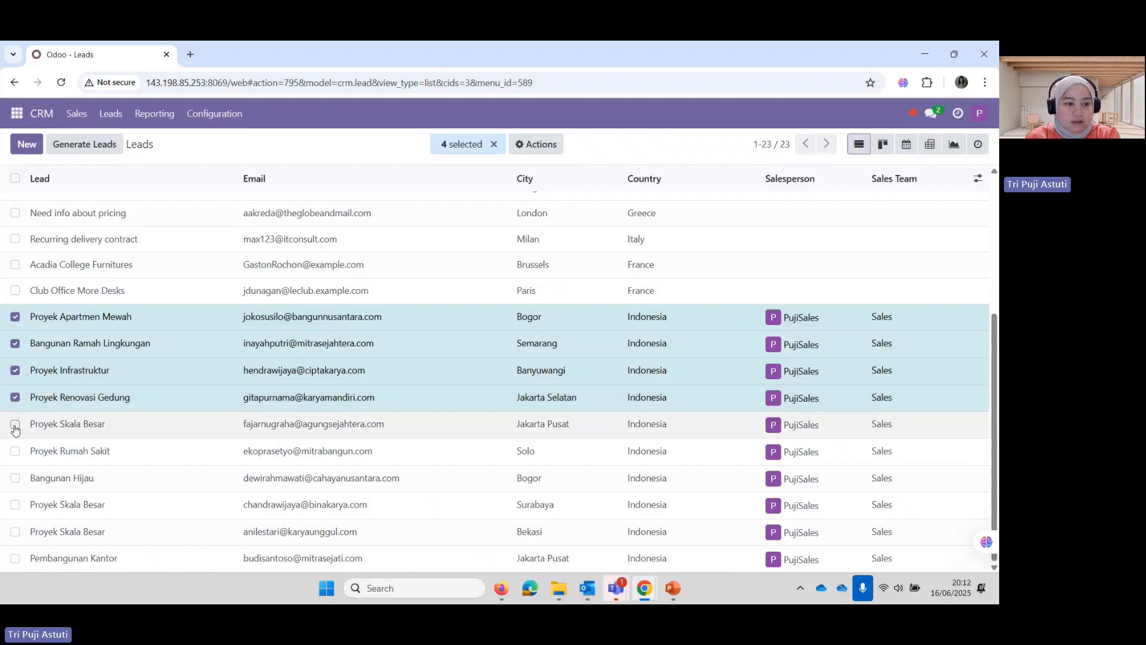
click(15, 424)
click(15, 451)
click(15, 478)
click(15, 505)
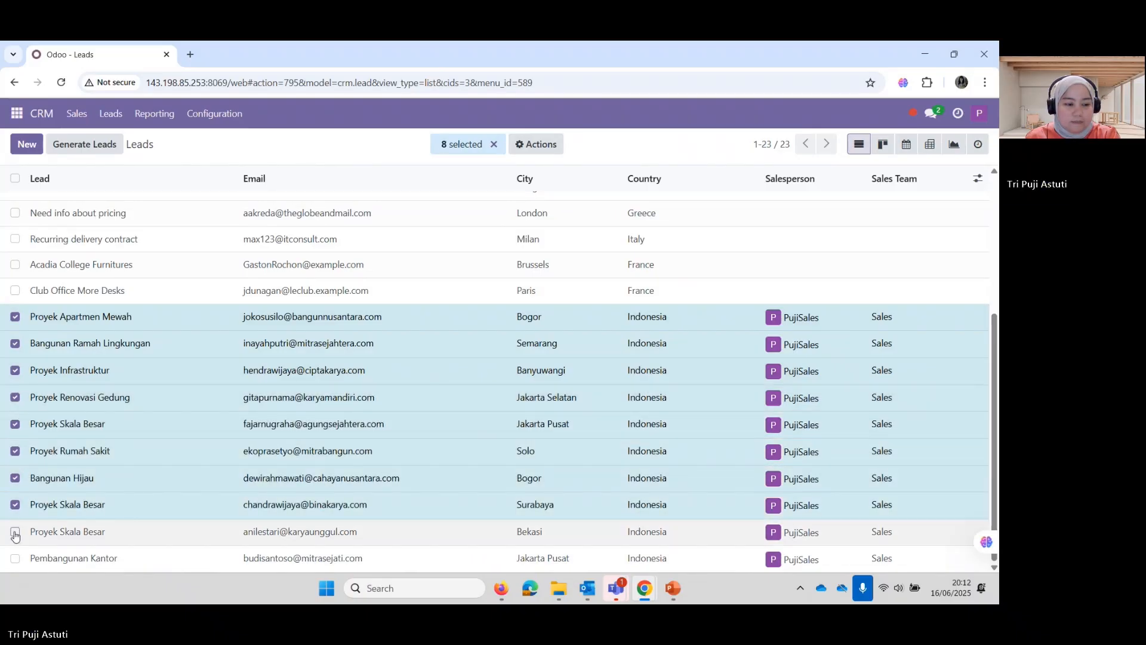
click(15, 531)
click(15, 558)
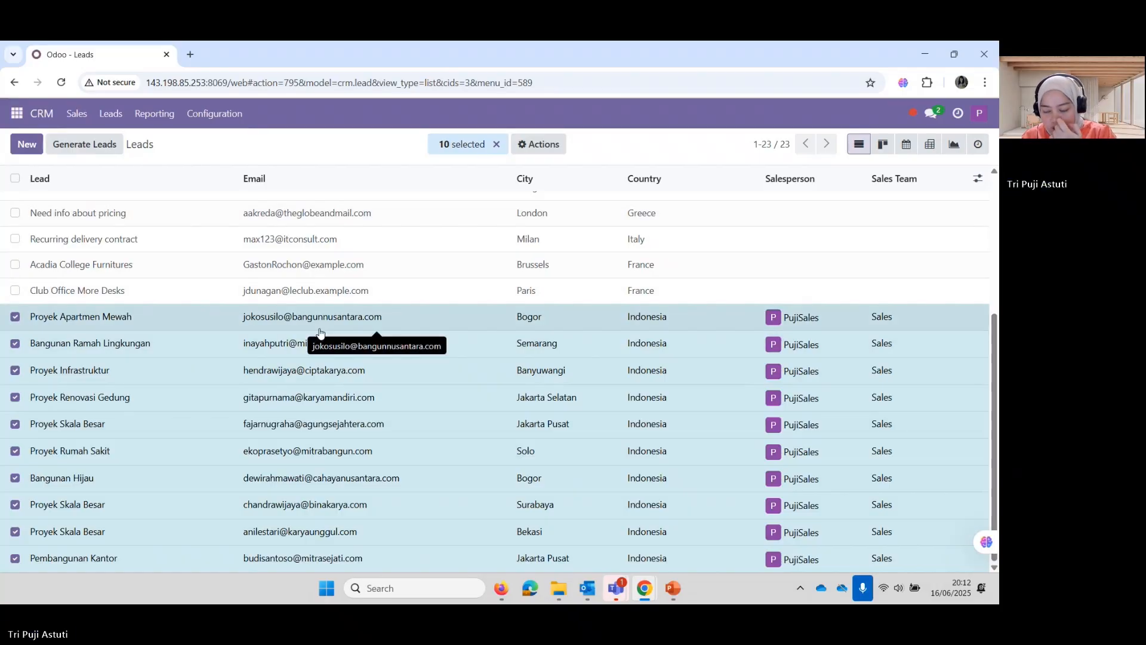
Clear the selection of the imported leads
click(95, 319)
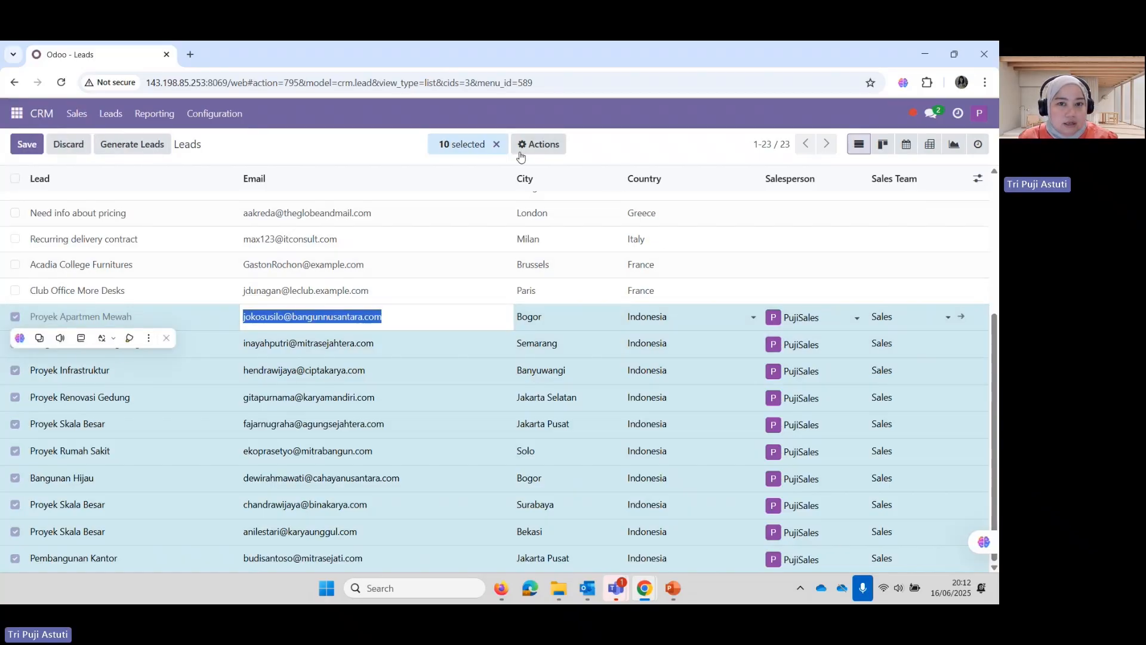
click(537, 144)
click(498, 144)
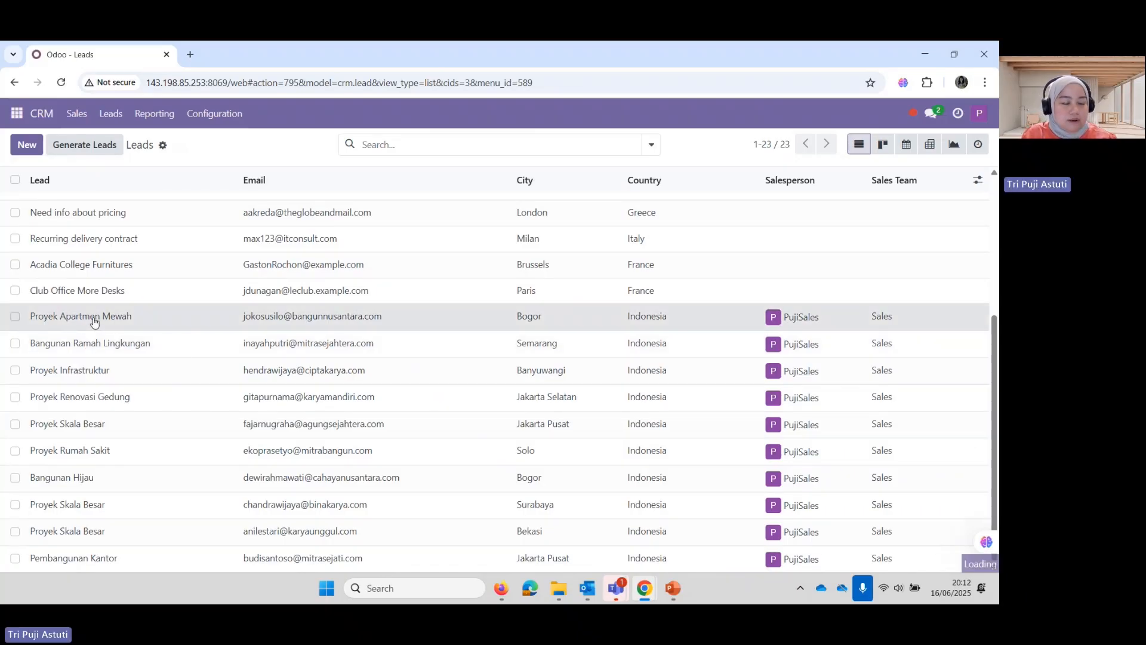
Convert the Proyek Apartmen Mewah lead into an opportunity
click(93, 326)
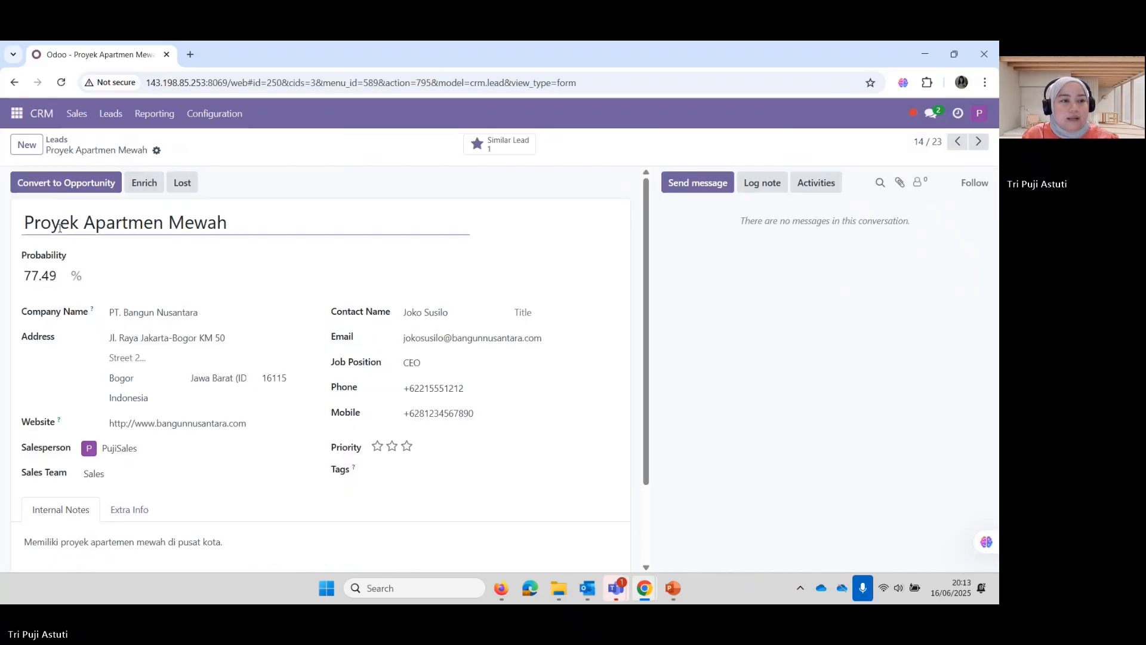
scroll(62, 375, down, 1)
scroll(61, 374, down, 2)
scroll(60, 371, up, 3)
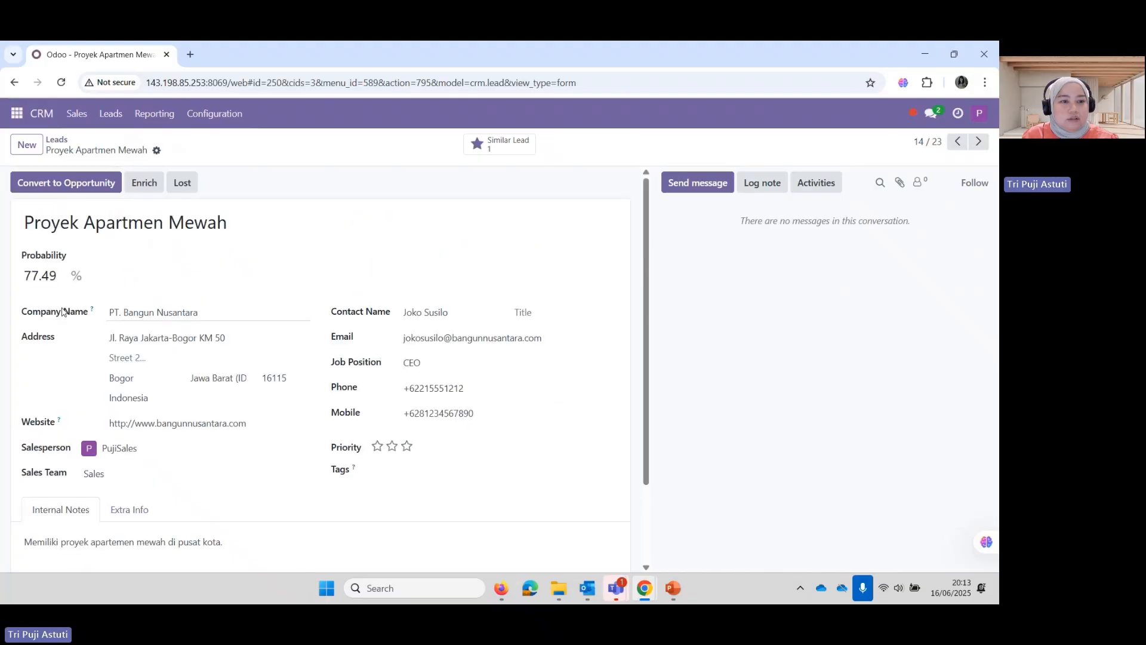
click(68, 190)
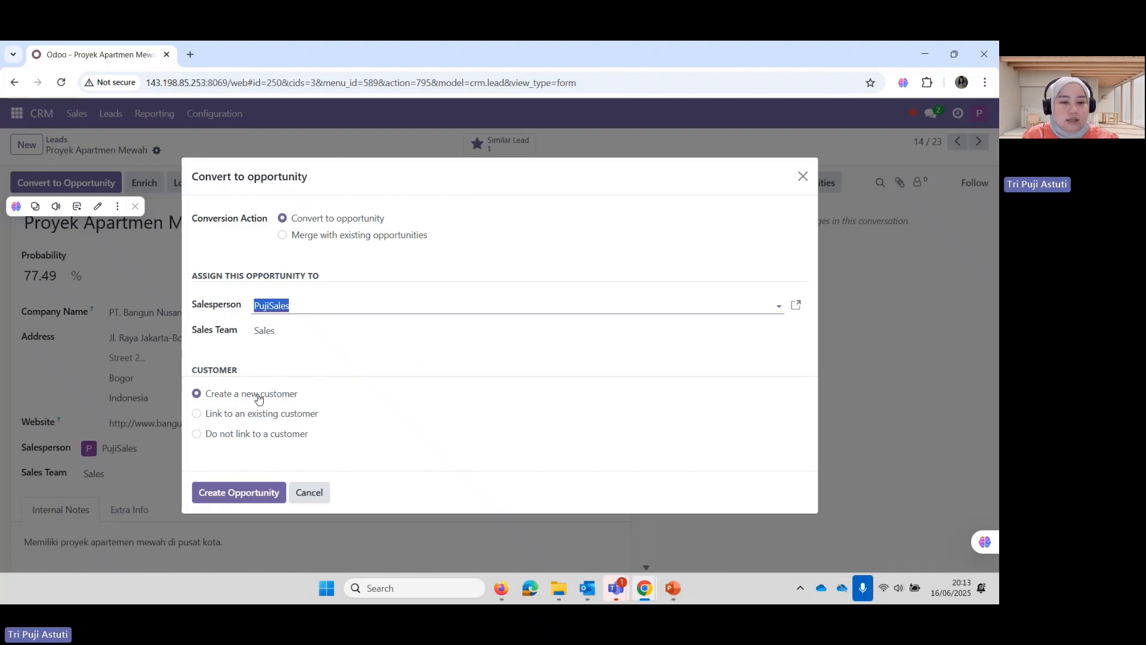
click(235, 498)
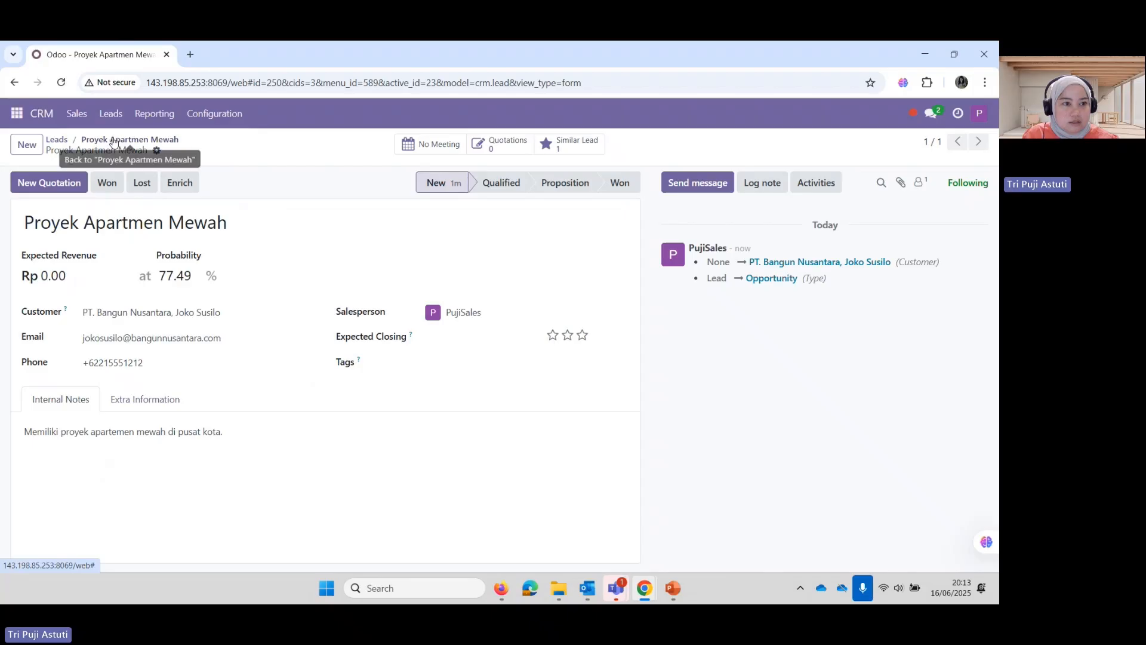
click(57, 140)
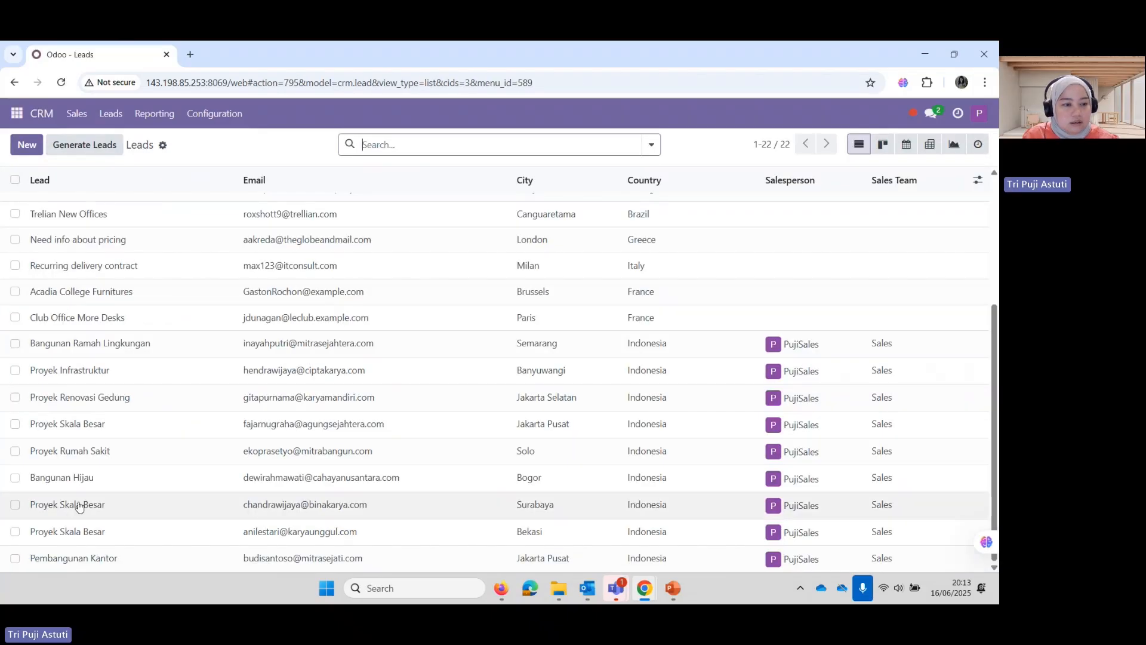
Convert Proyek Infrastruktur (PT. Cipta Karya) and Bangunan Hijau leads into opportunities
click(63, 370)
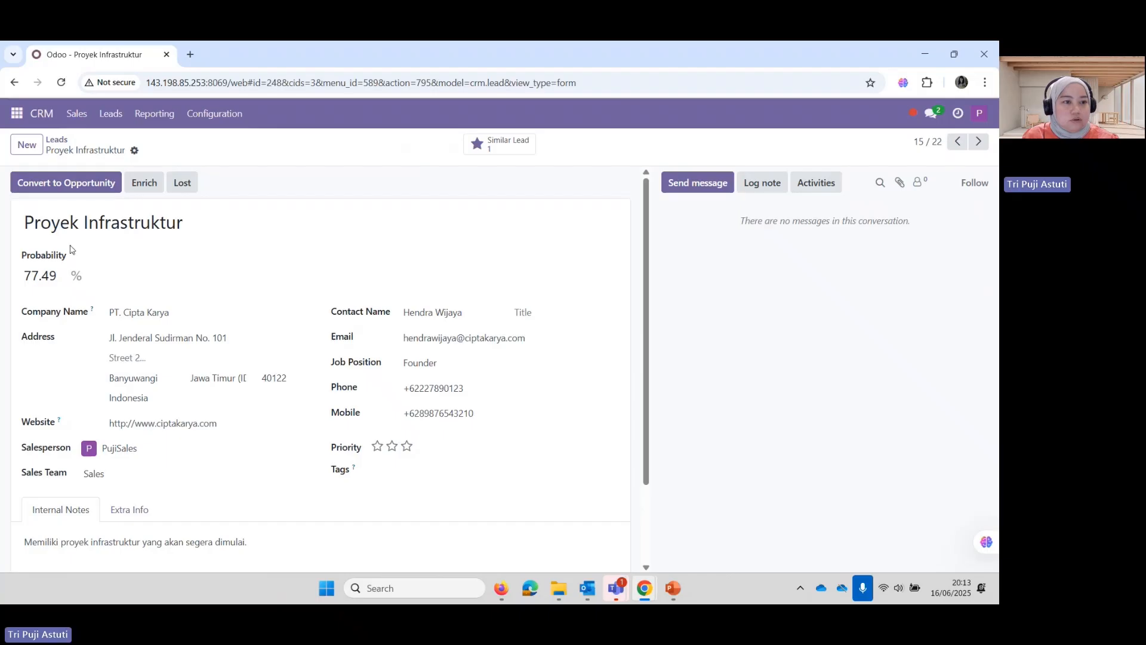
click(69, 179)
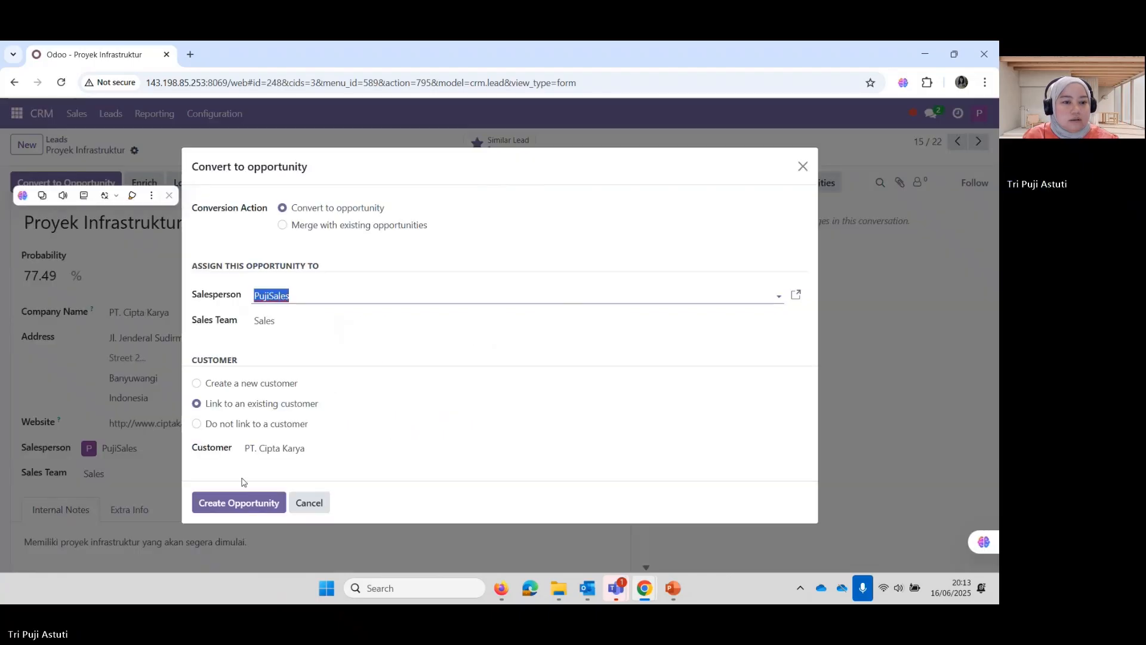
click(238, 504)
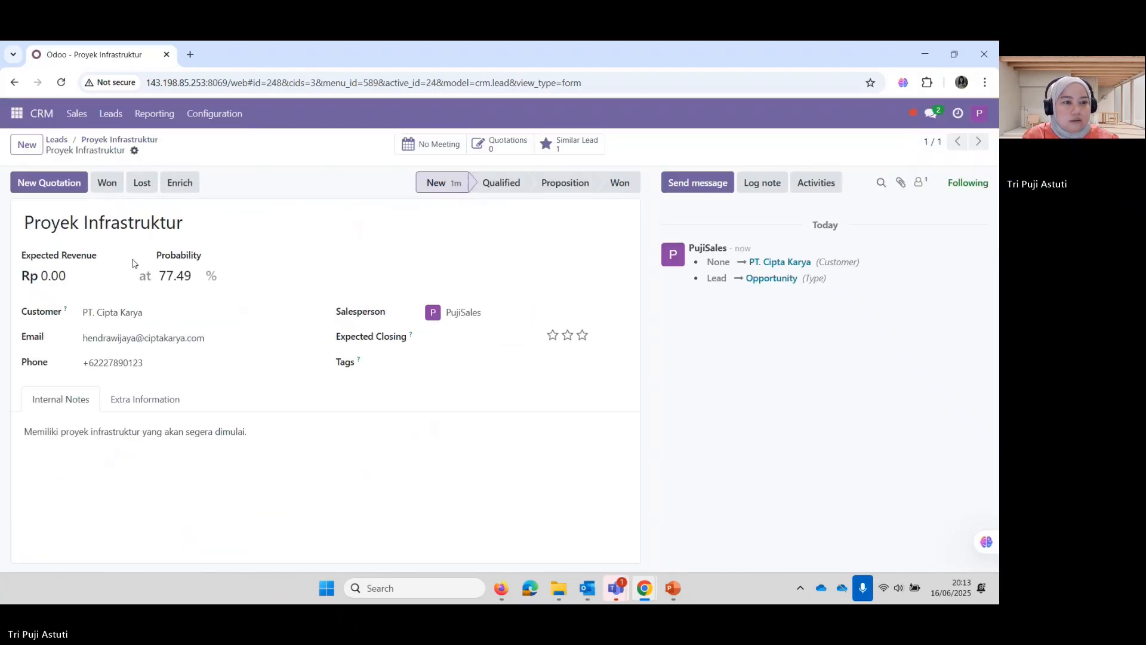
click(54, 141)
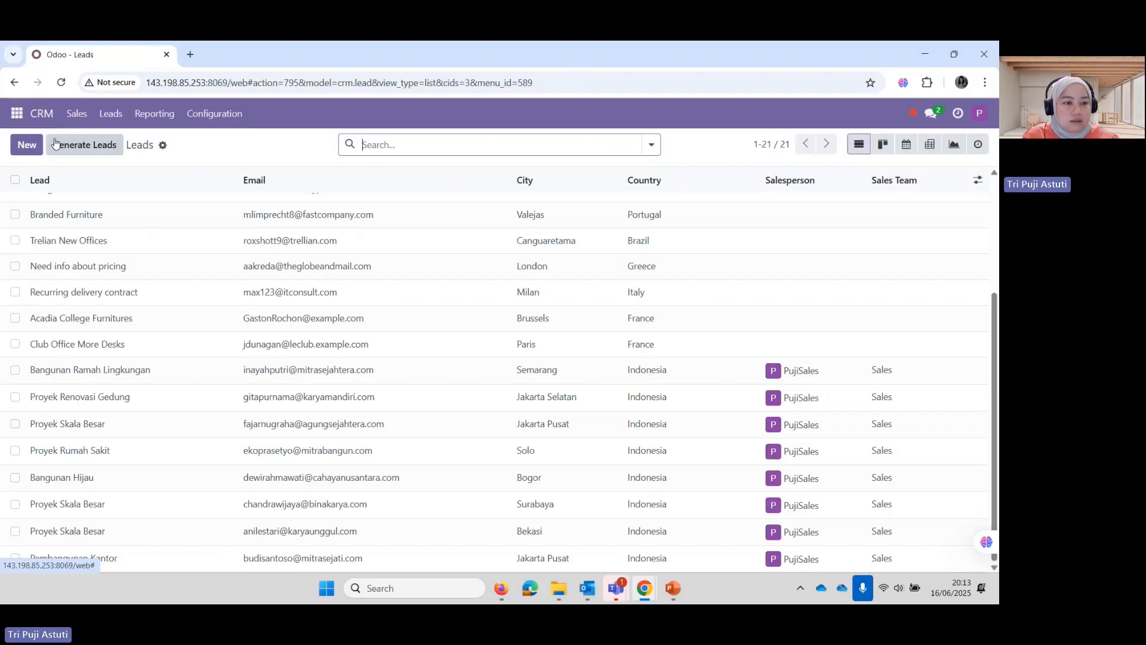
click(78, 479)
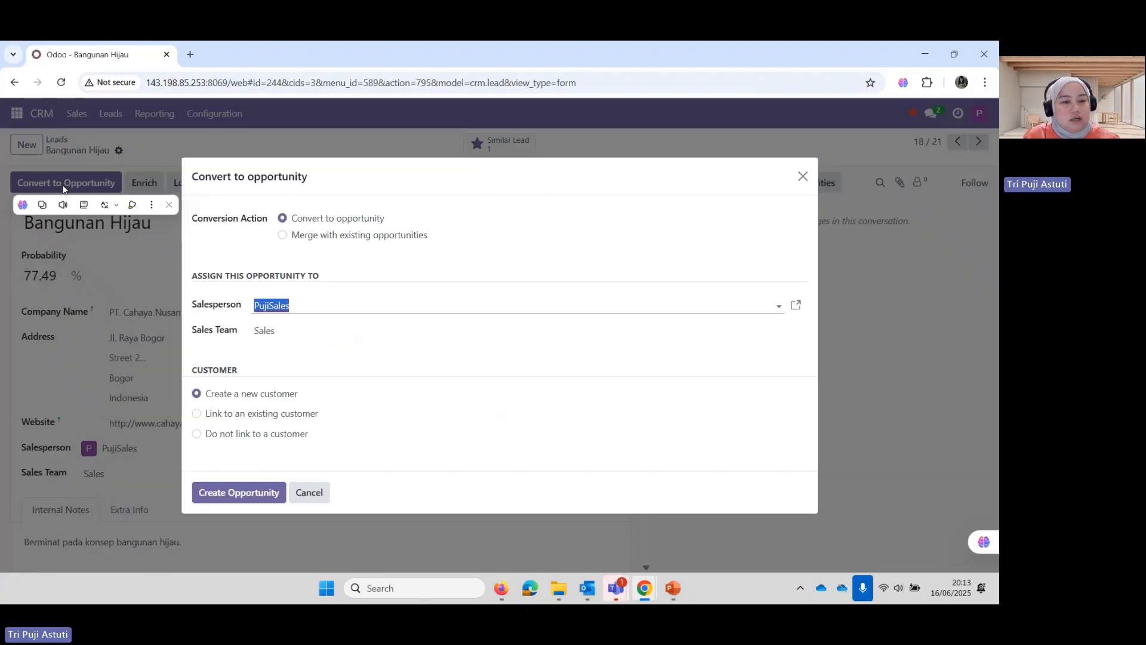
click(236, 493)
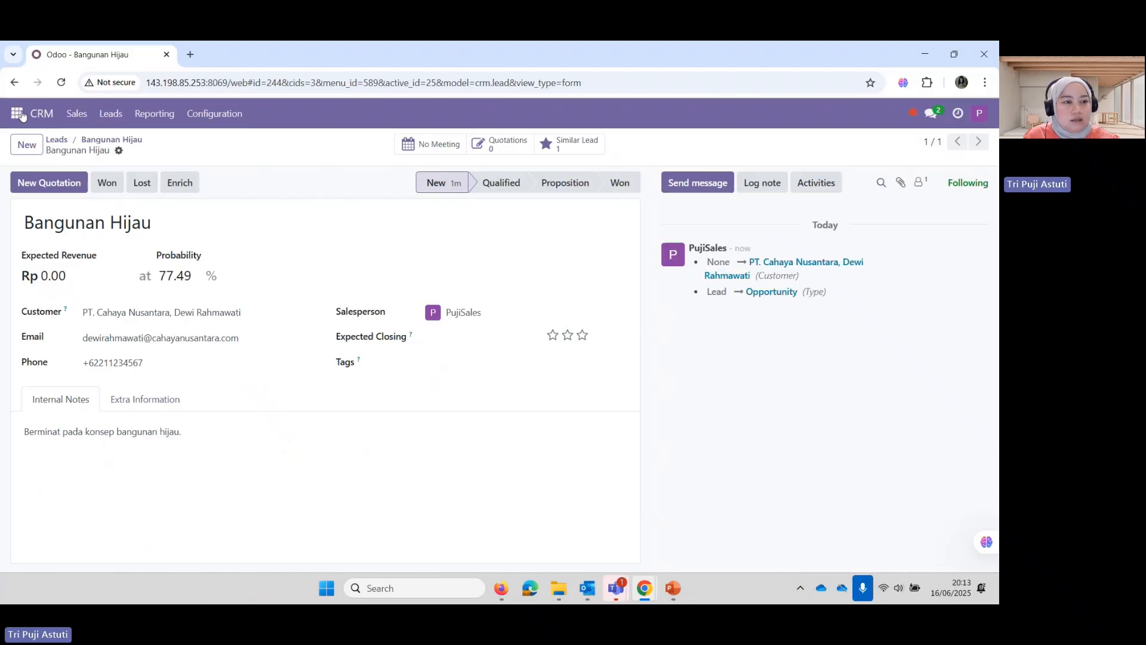
click(57, 141)
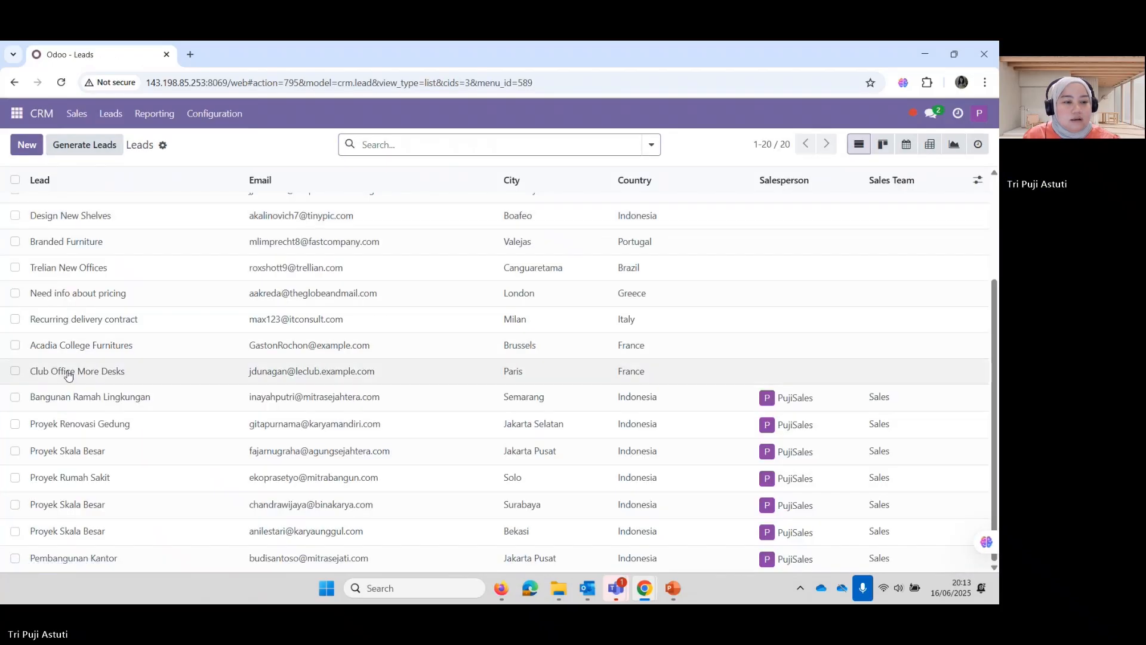
Convert the Pembangunan Kantor lead into an opportunity for PT. Mitra Sejati
click(82, 561)
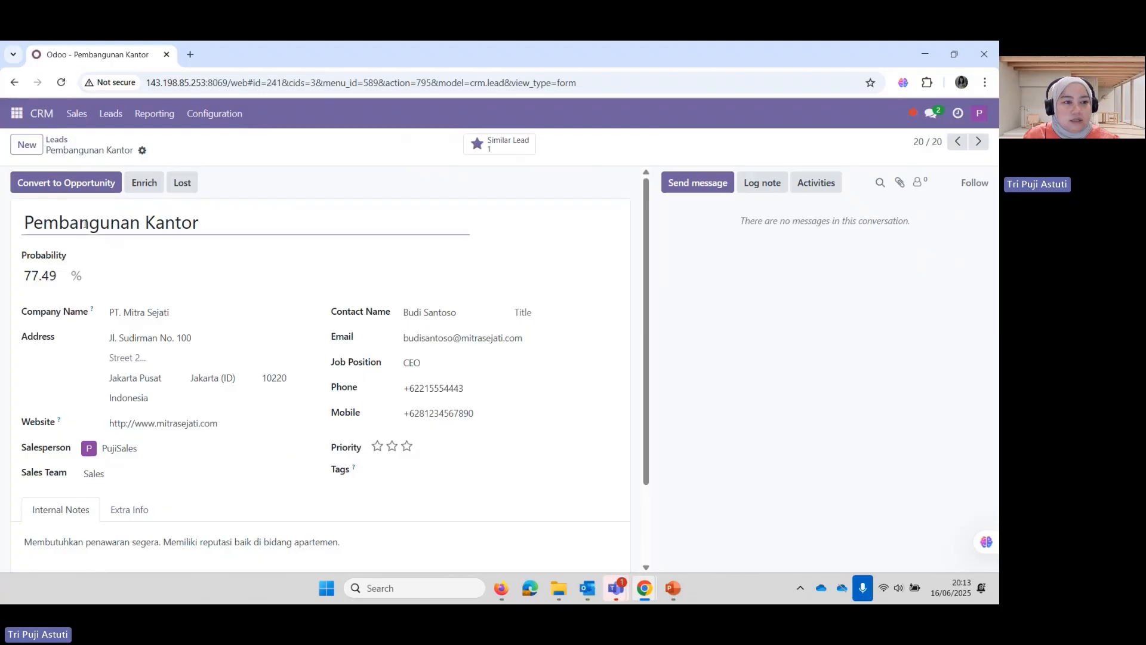
click(72, 194)
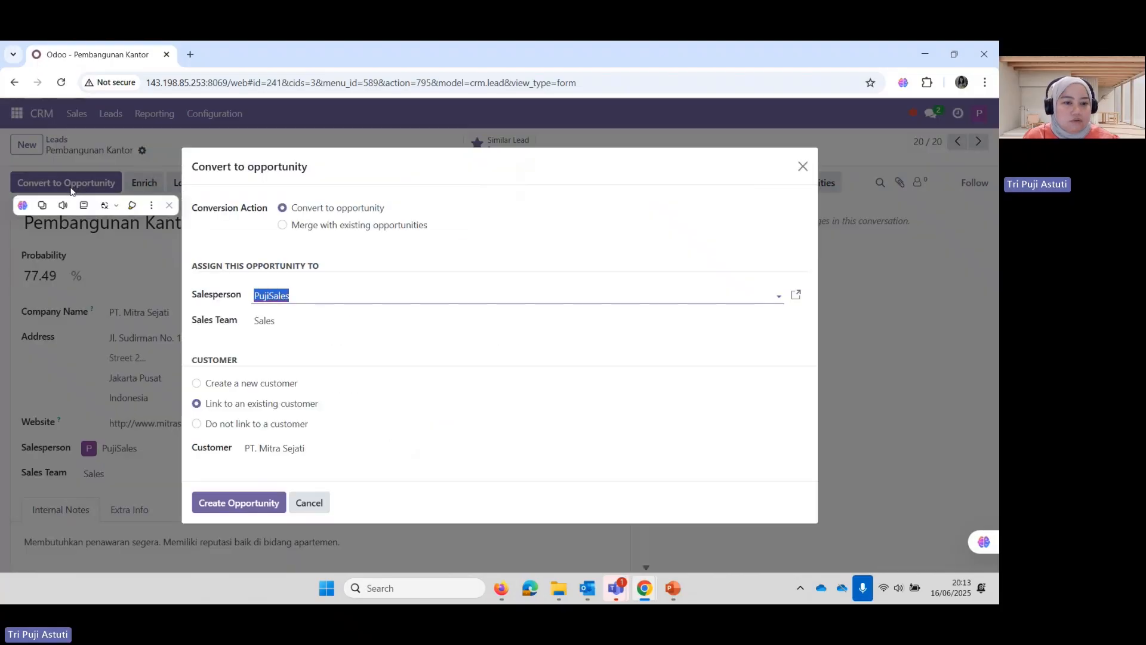
click(206, 507)
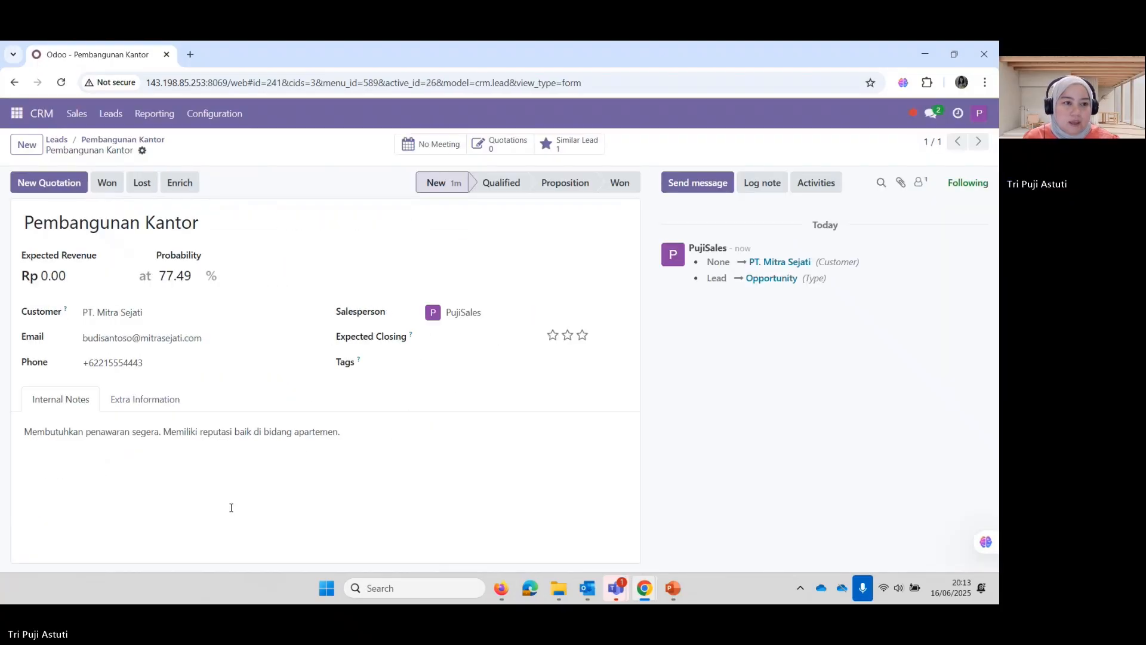
click(108, 119)
scroll(90, 454, down, 4)
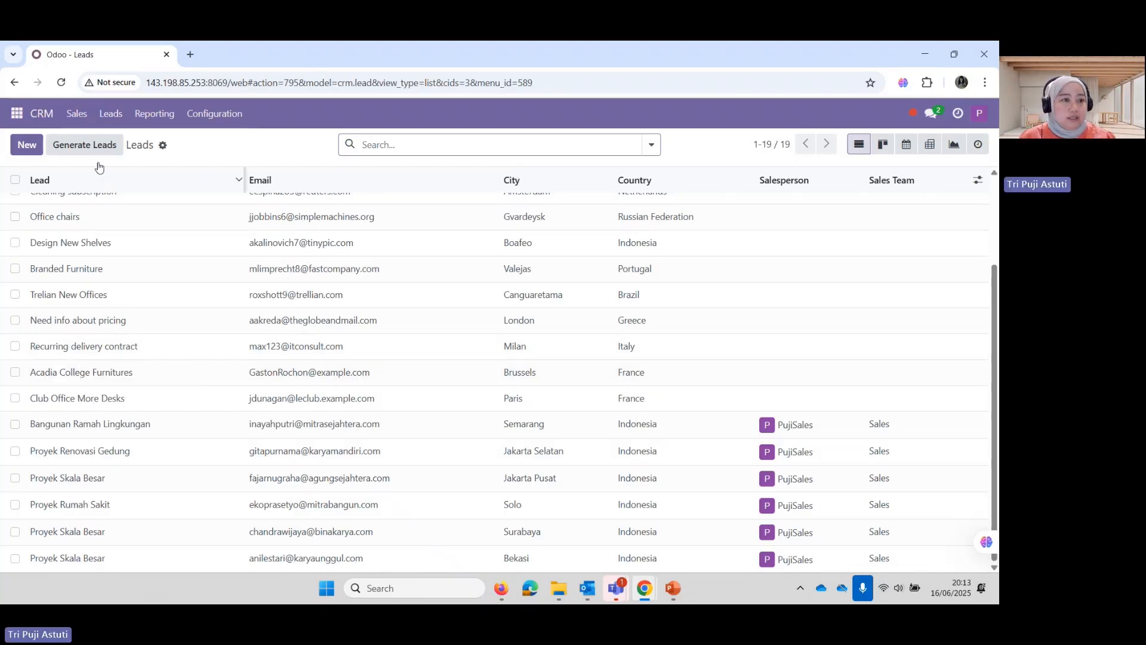
From My Pipeline, open Proyek Apartmen Mewah and enter 500000000 as its expected revenue
click(77, 116)
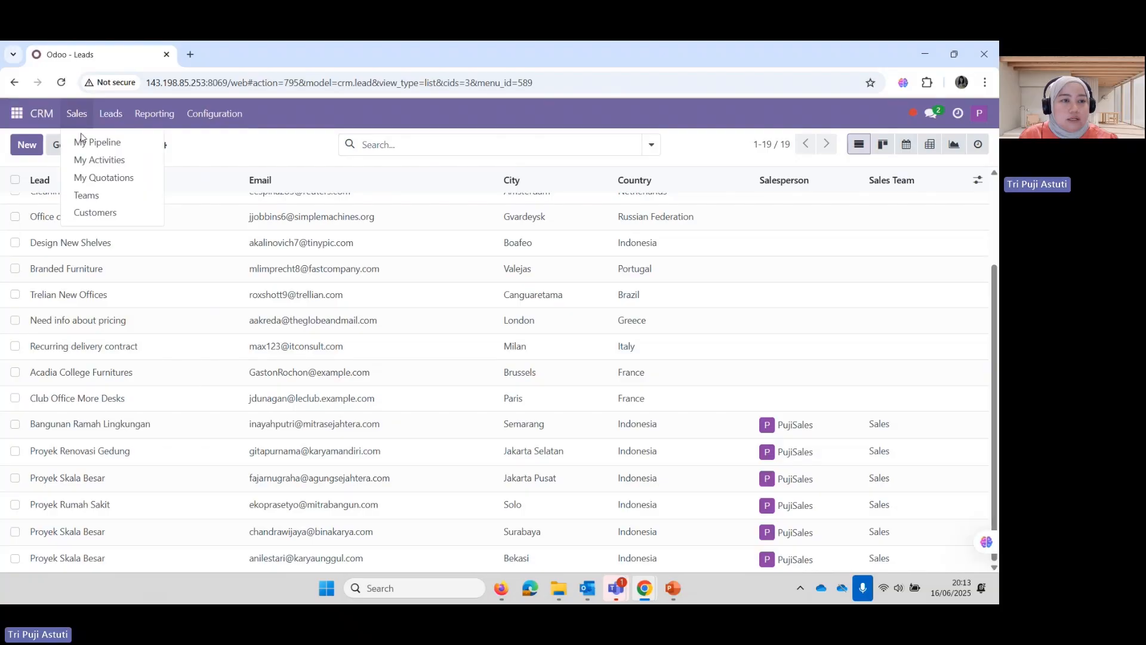
click(97, 143)
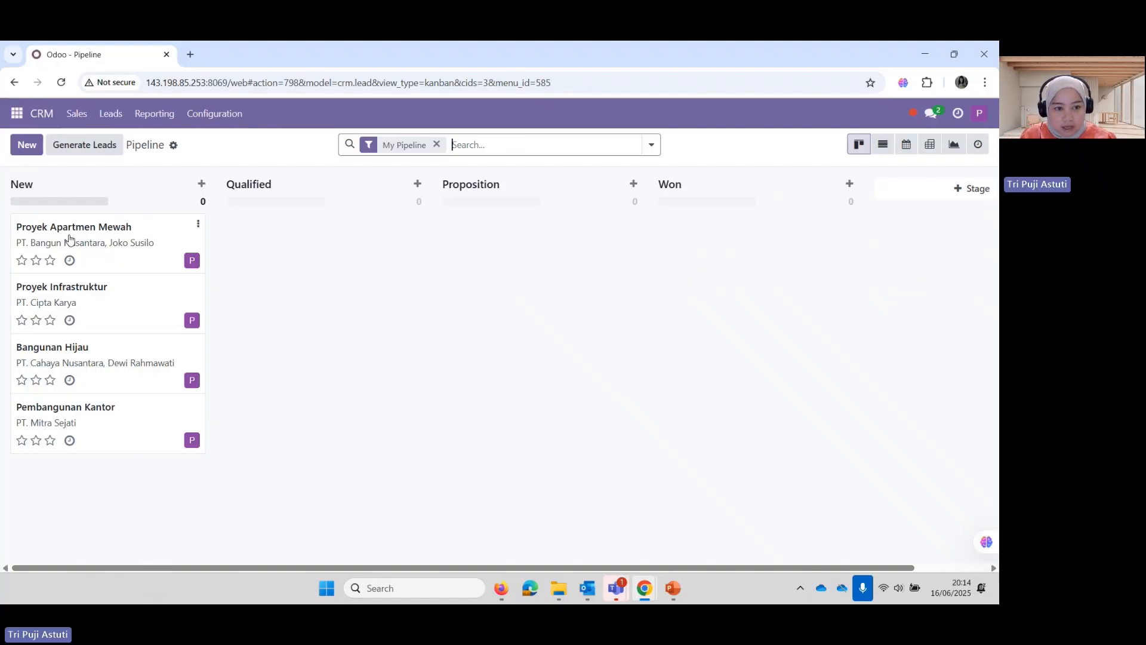
click(99, 238)
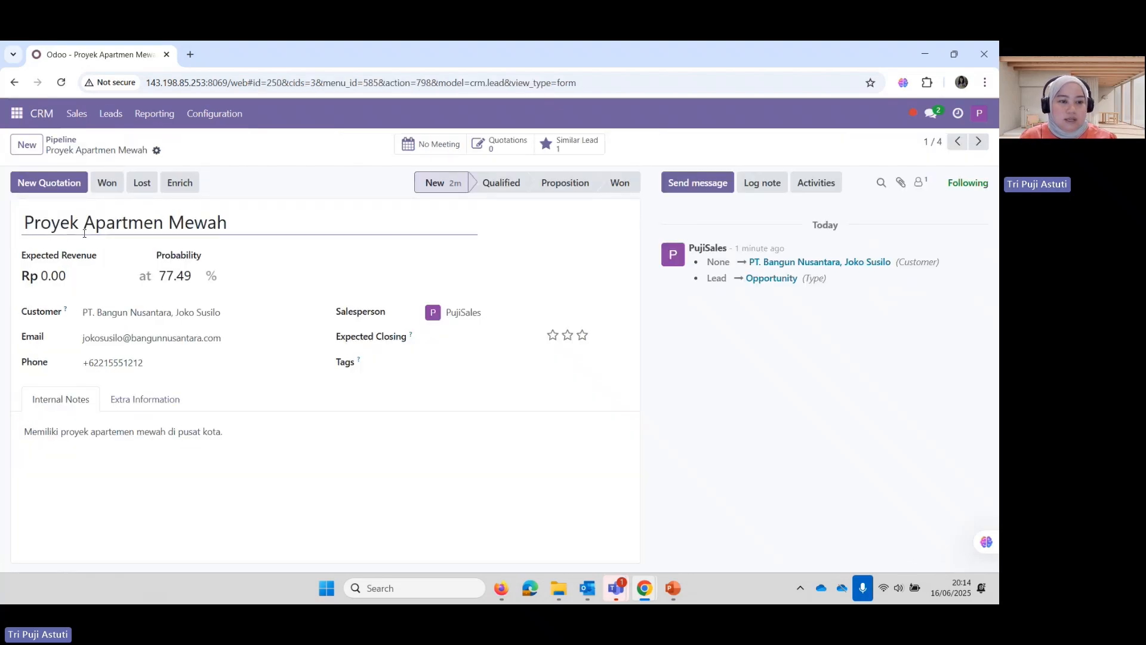
click(52, 276)
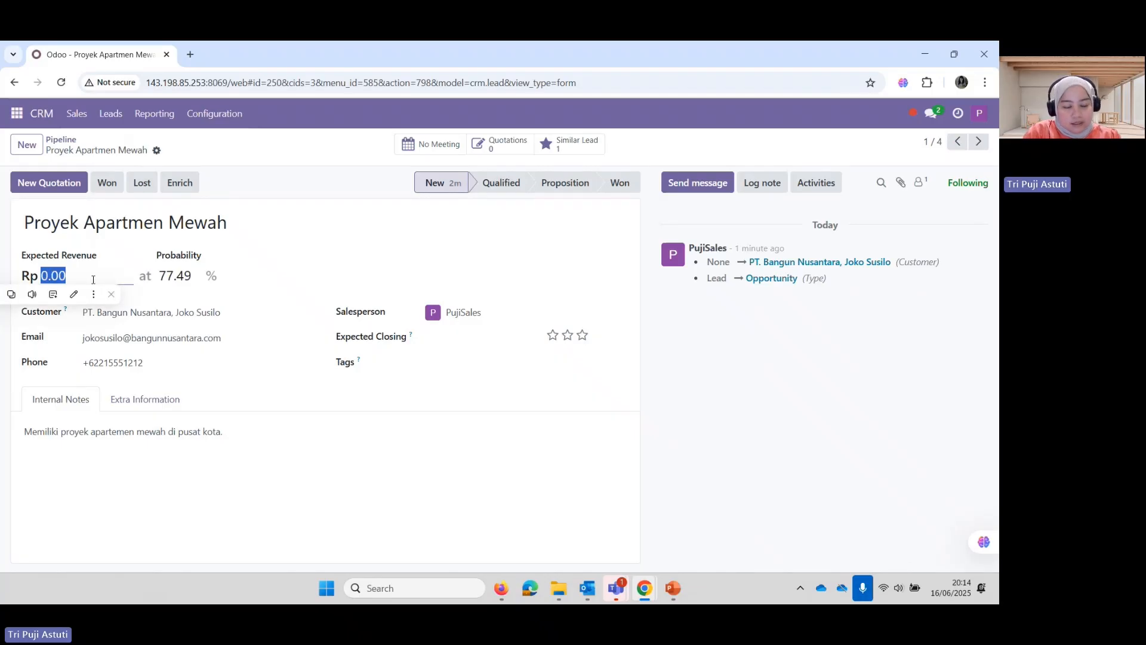
text(500)
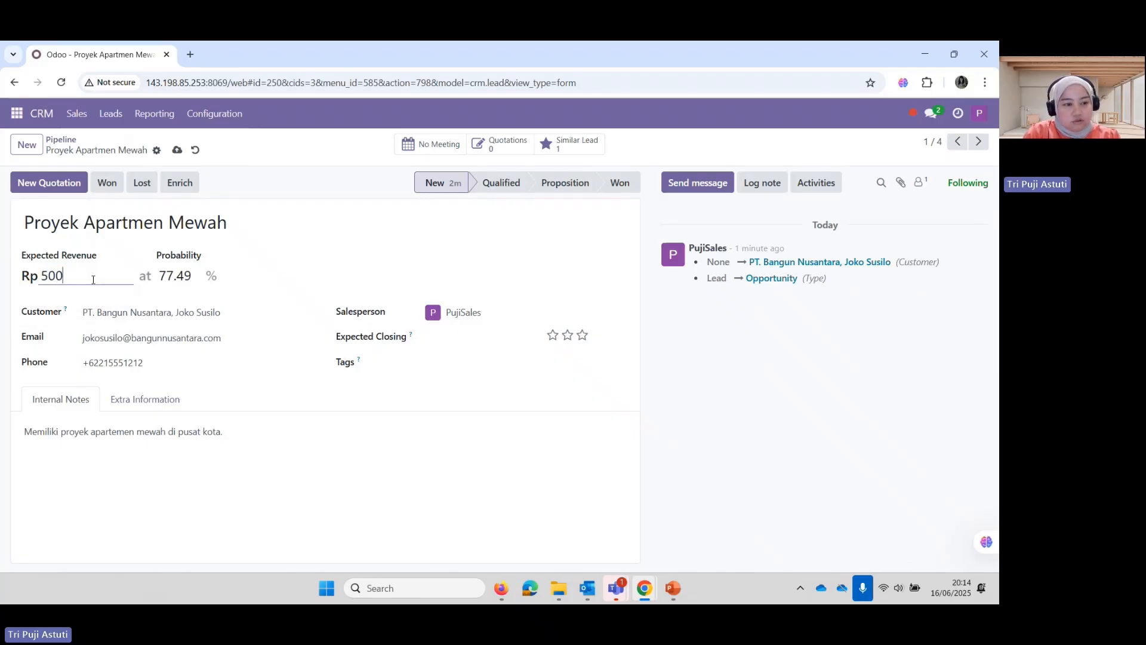
text(000000)
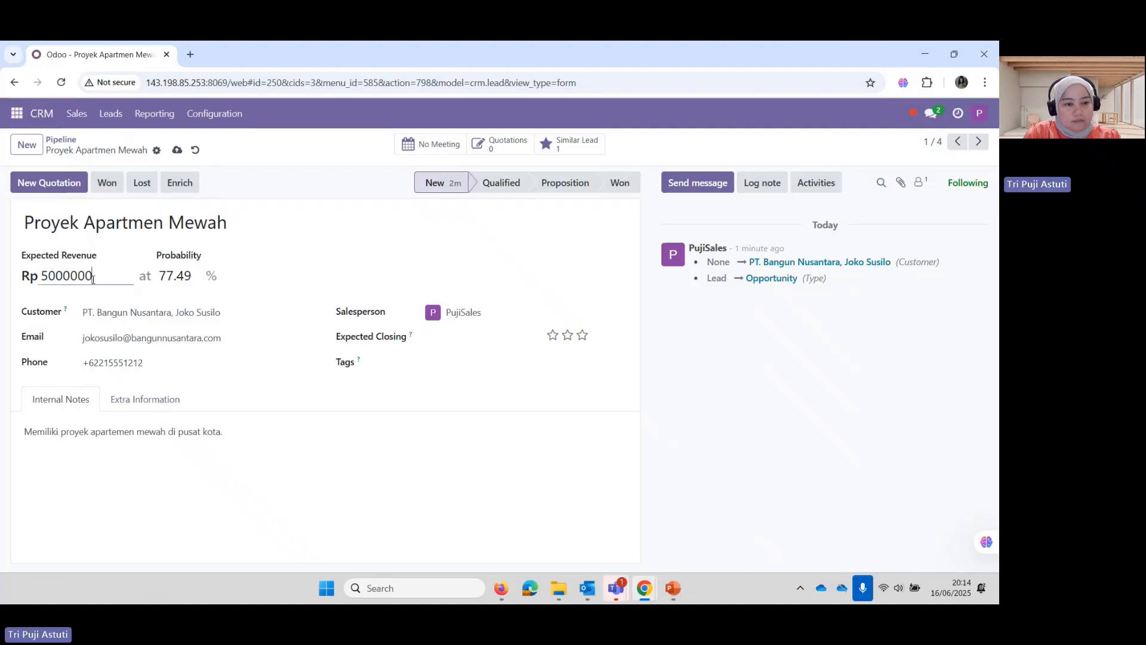
click(498, 471)
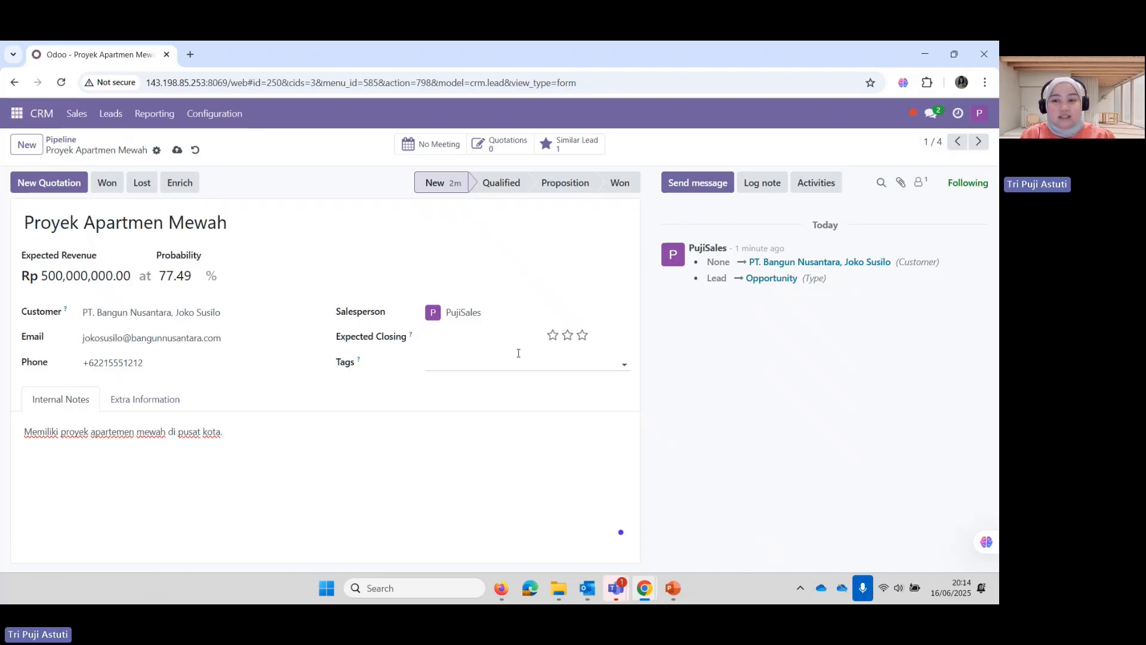
Log a completed Email activity summarised 'Company' on Proyek Apartmen Mewah
click(807, 187)
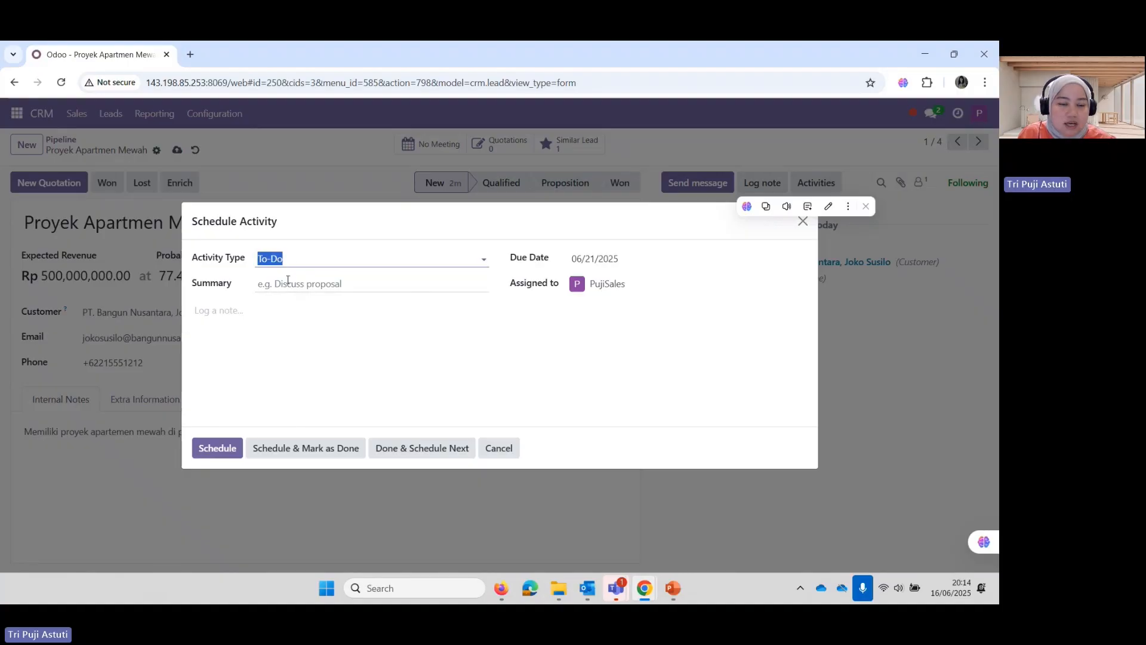
click(485, 261)
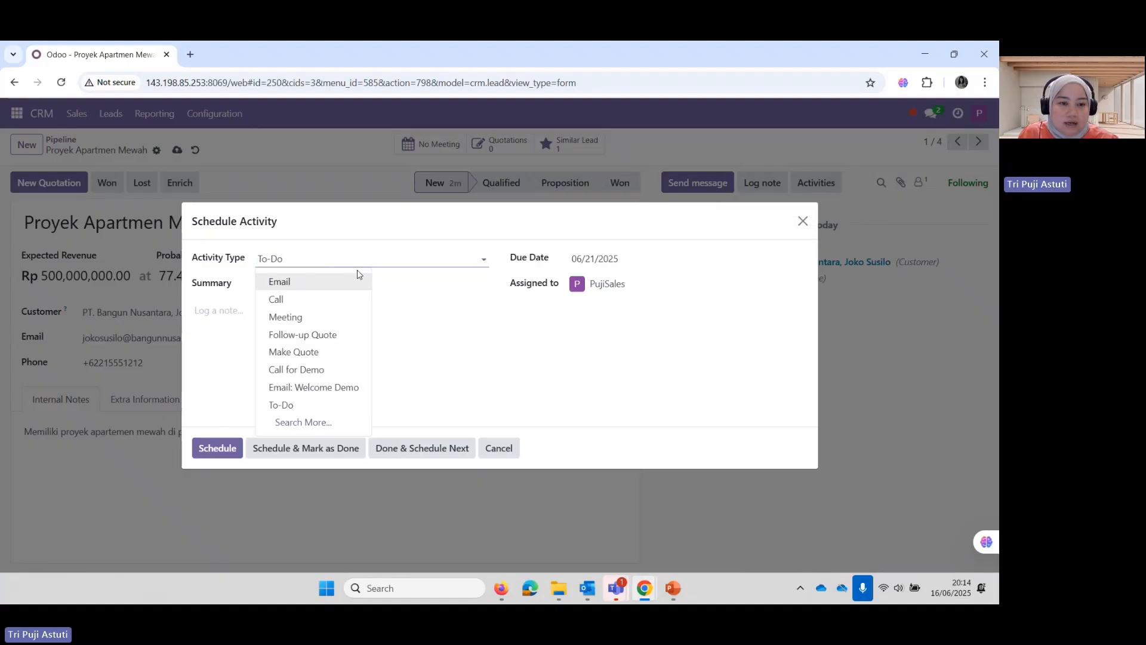
click(287, 281)
click(284, 283)
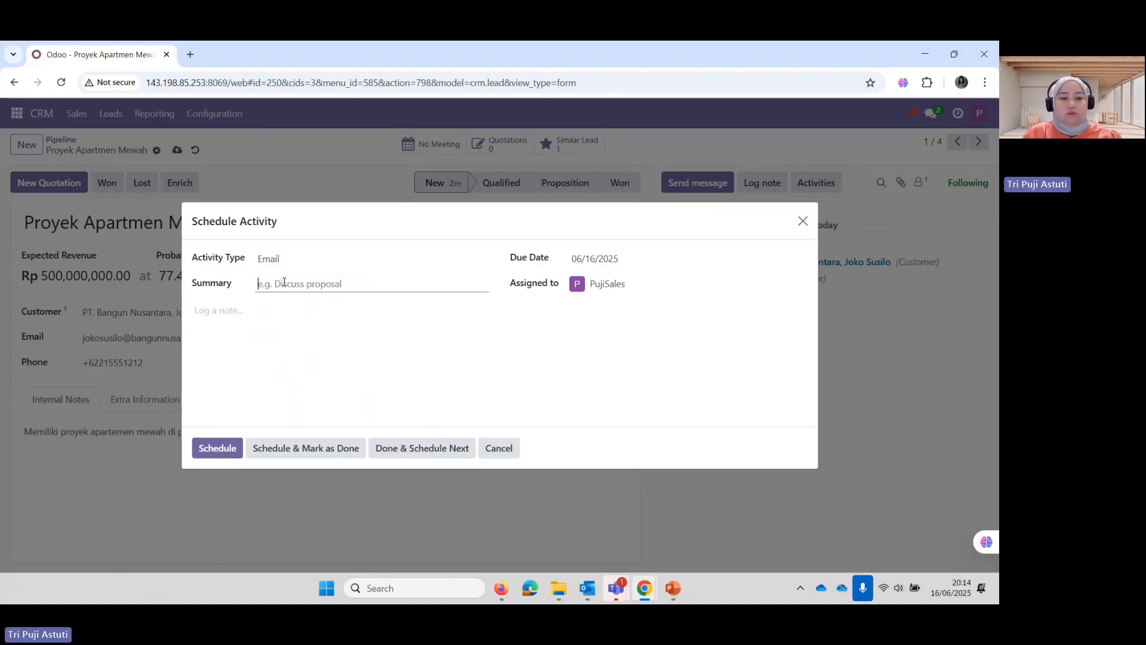
text(Company Profile)
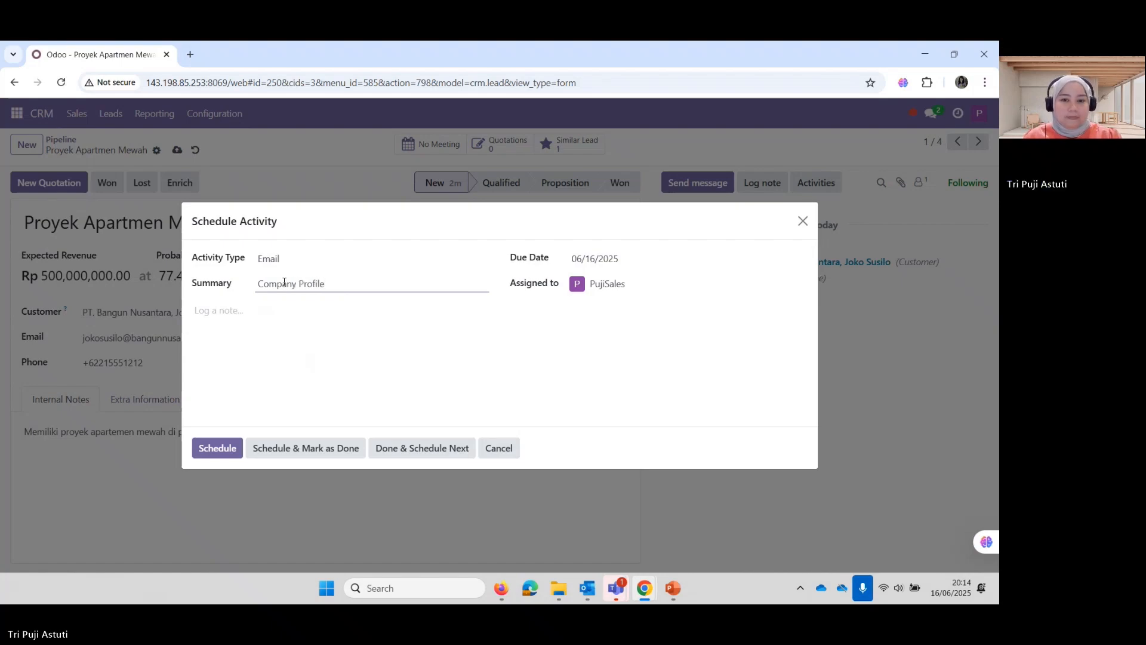
click(294, 455)
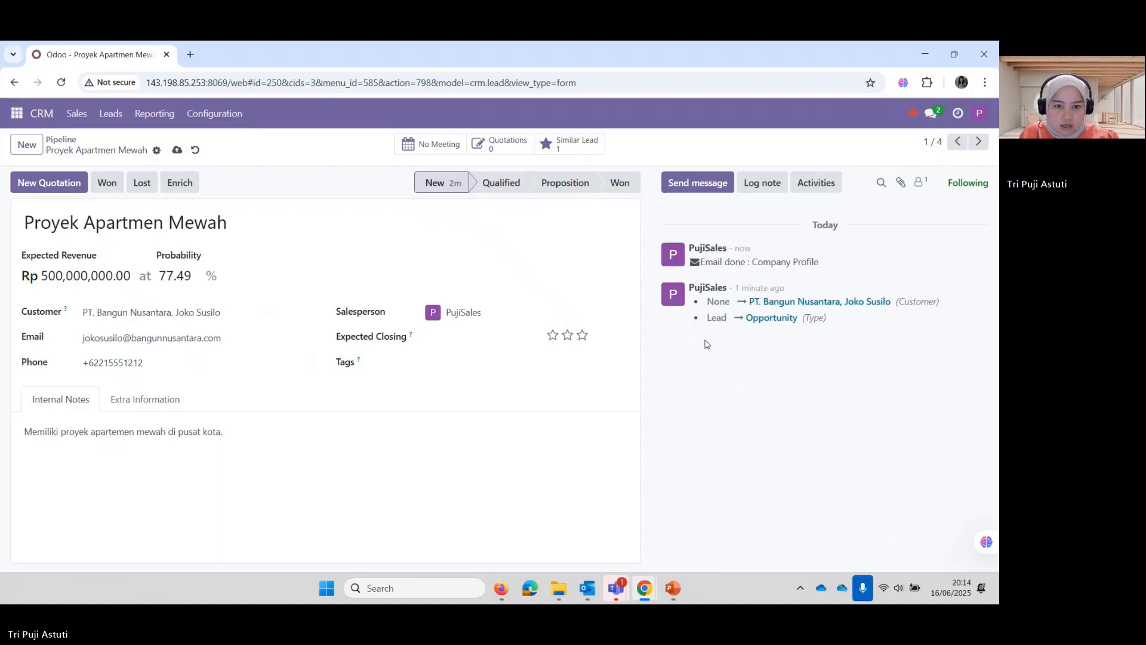
Log a completed Meeting activity with summary 'Gather Requirement'
click(822, 183)
click(485, 257)
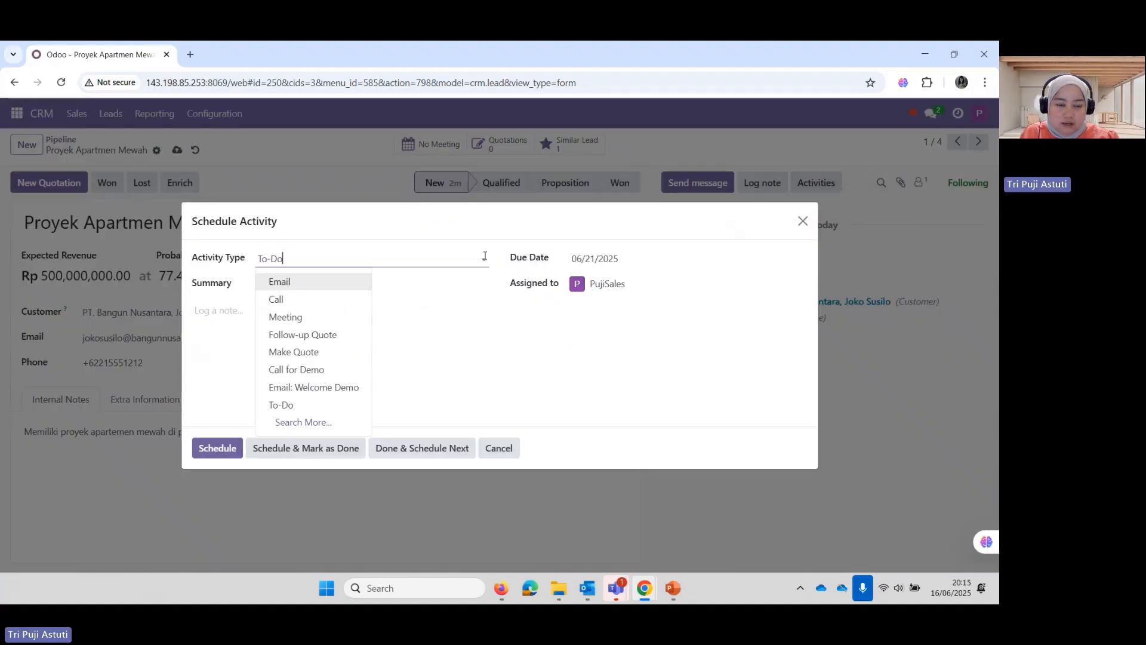
click(293, 317)
click(286, 316)
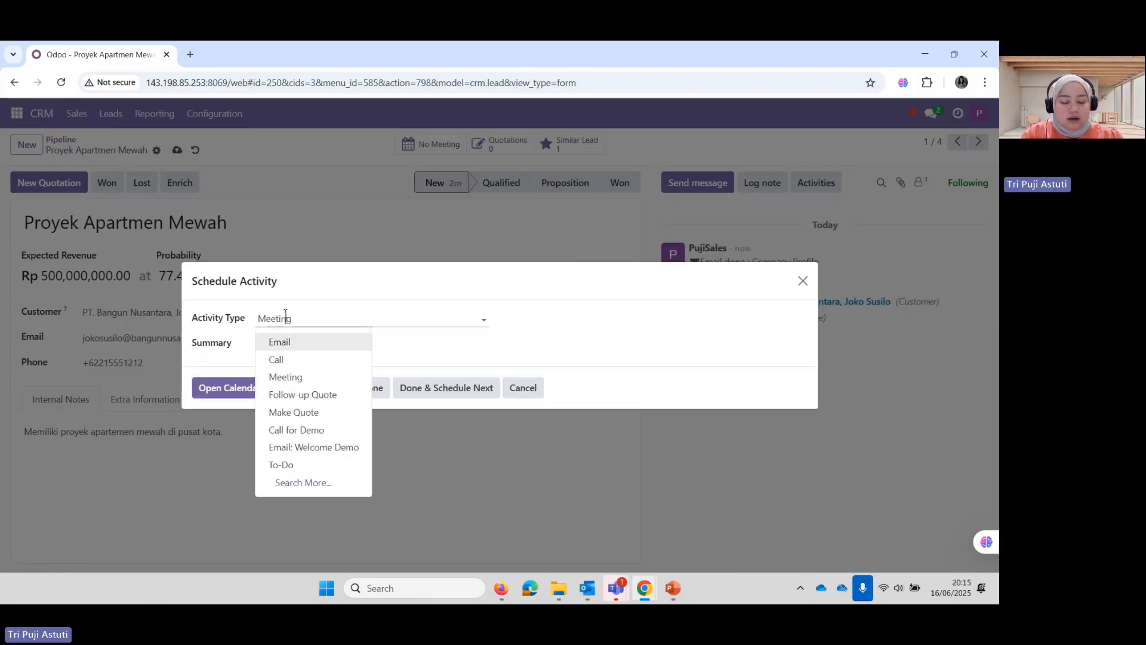
text(Hatge)
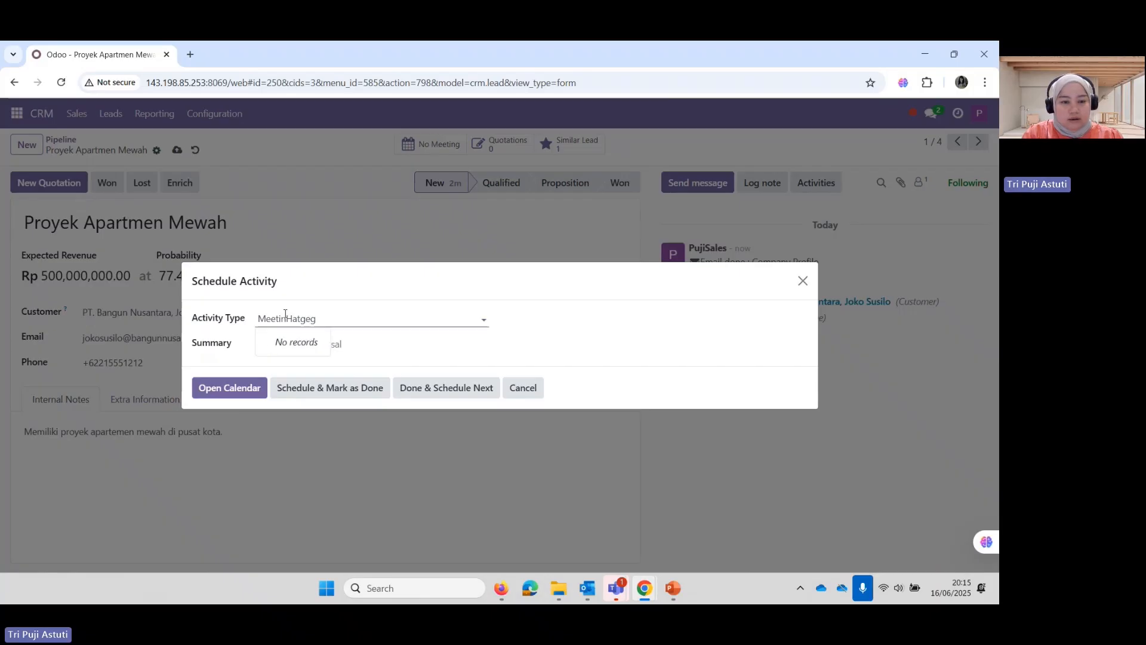
key(Right)
double_click(285, 317)
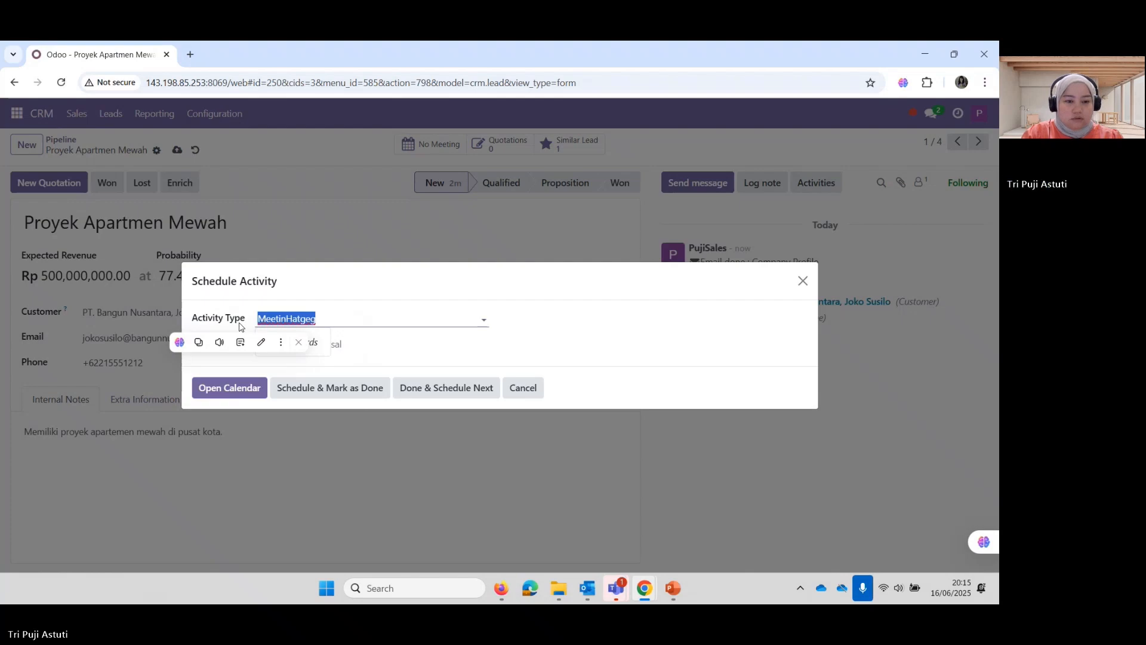
text(M)
click(327, 359)
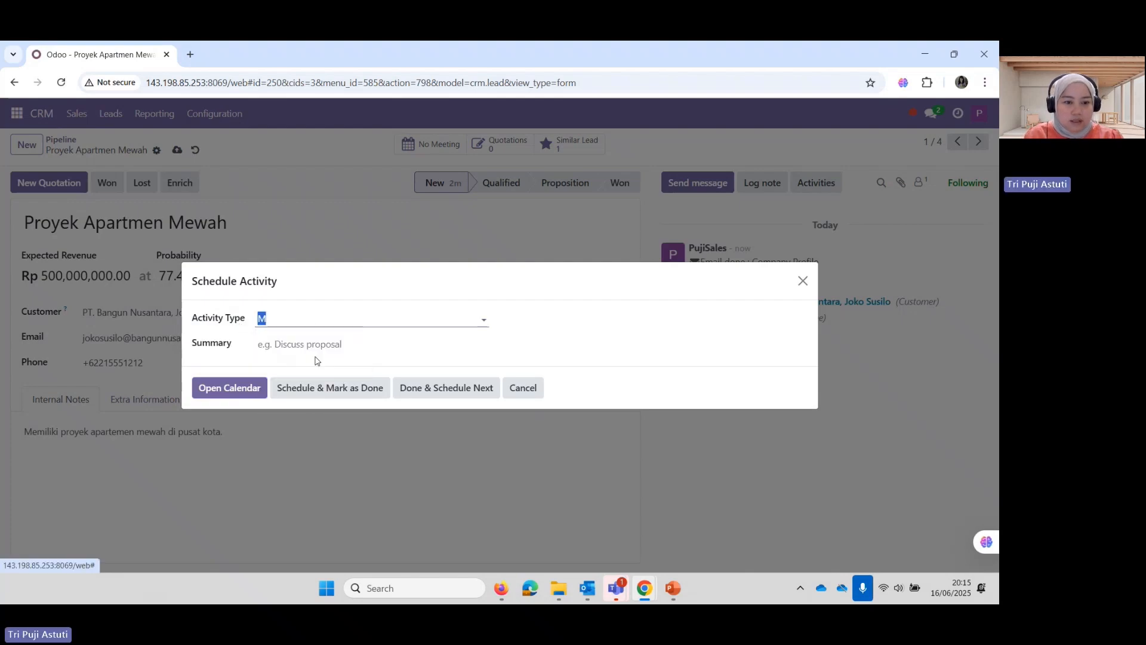
click(355, 346)
text(Gather Re)
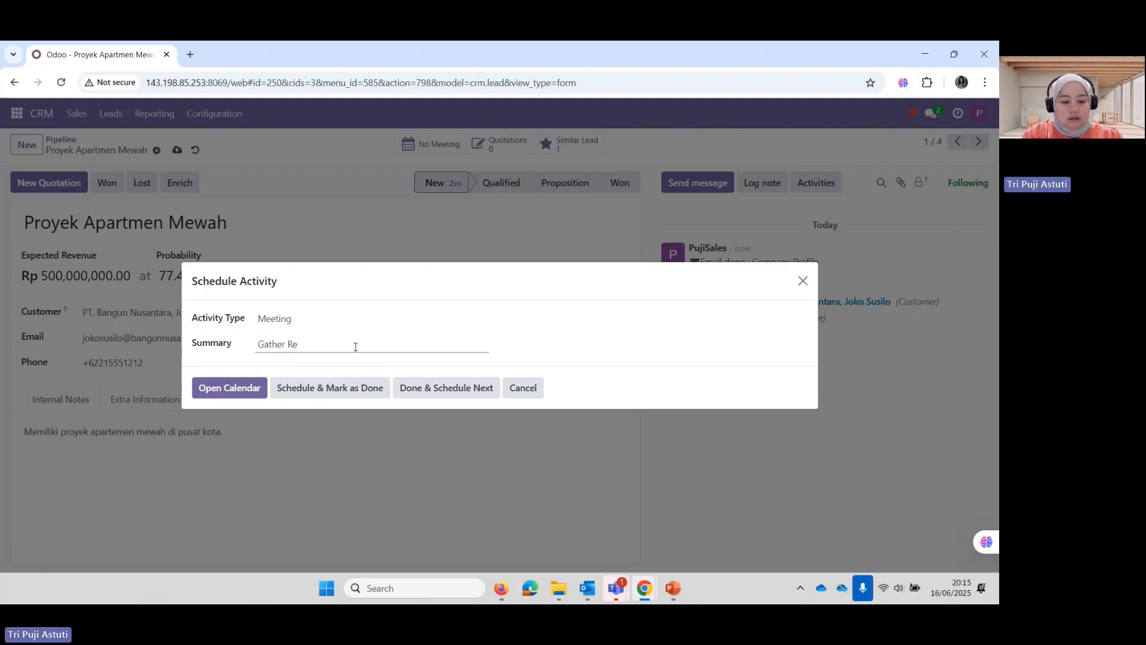
text(quiremen)
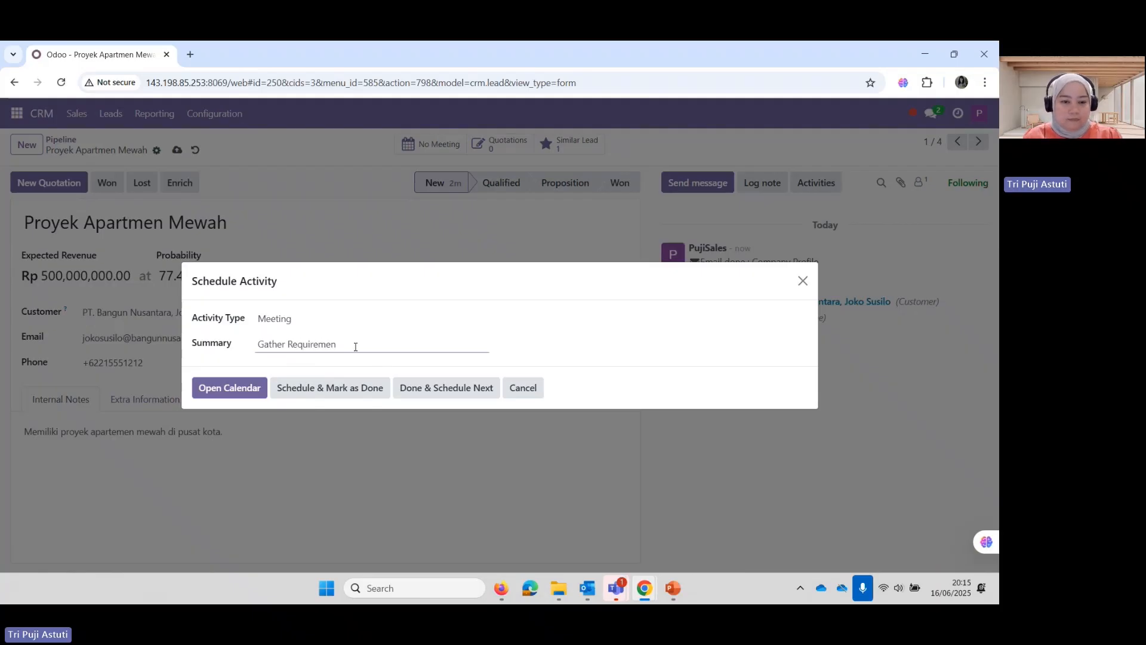
text(t)
click(351, 392)
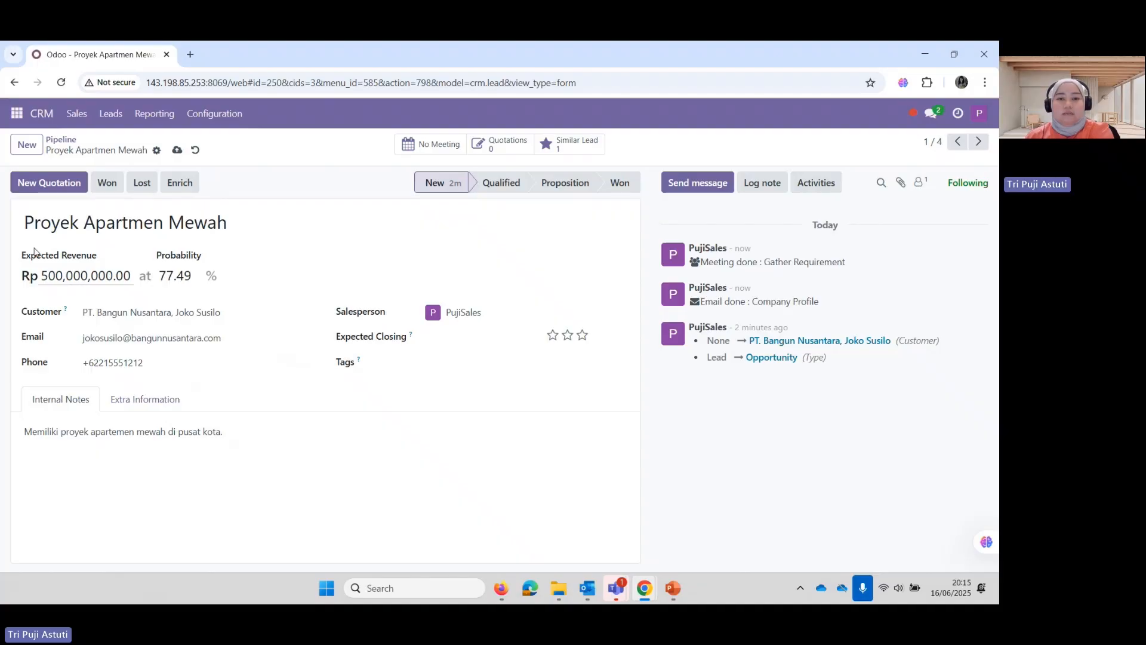
Move the opportunity to the Qualified stage and return to My Pipeline
click(501, 183)
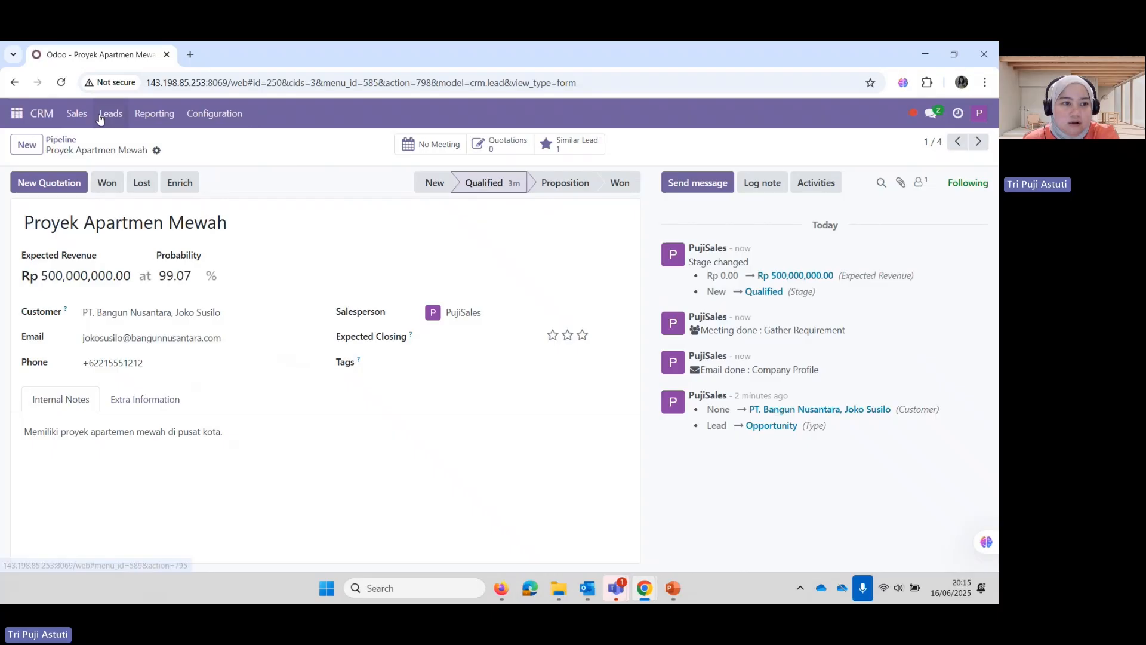
click(78, 114)
click(93, 143)
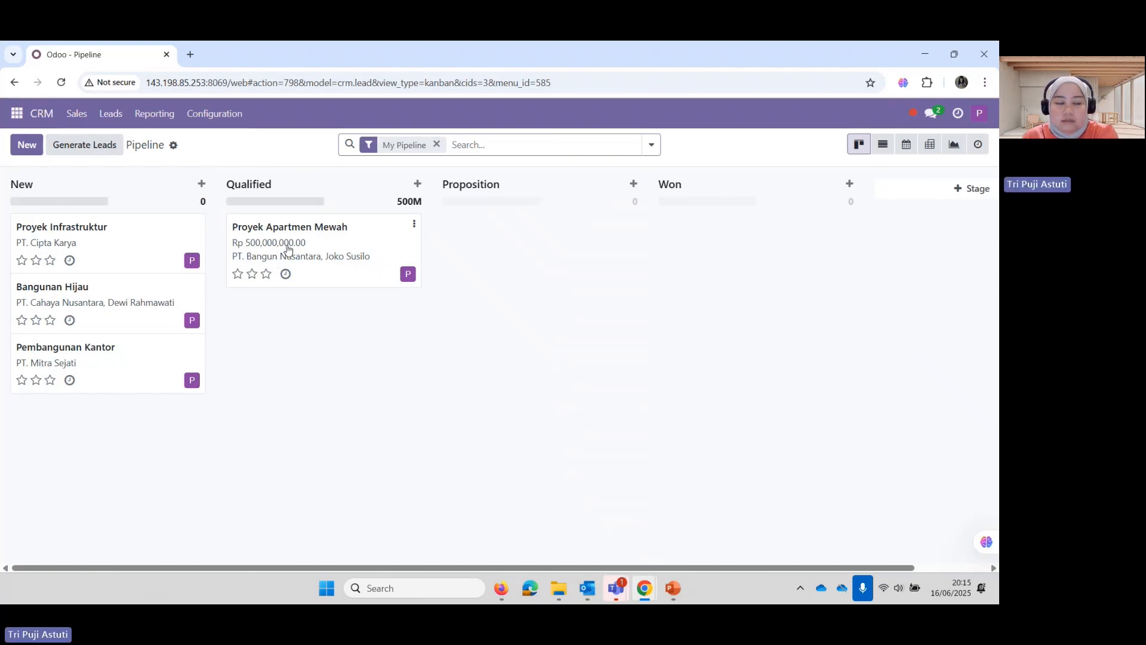
Open Proyek Infrastruktur and set its expected revenue to 200000000
click(63, 241)
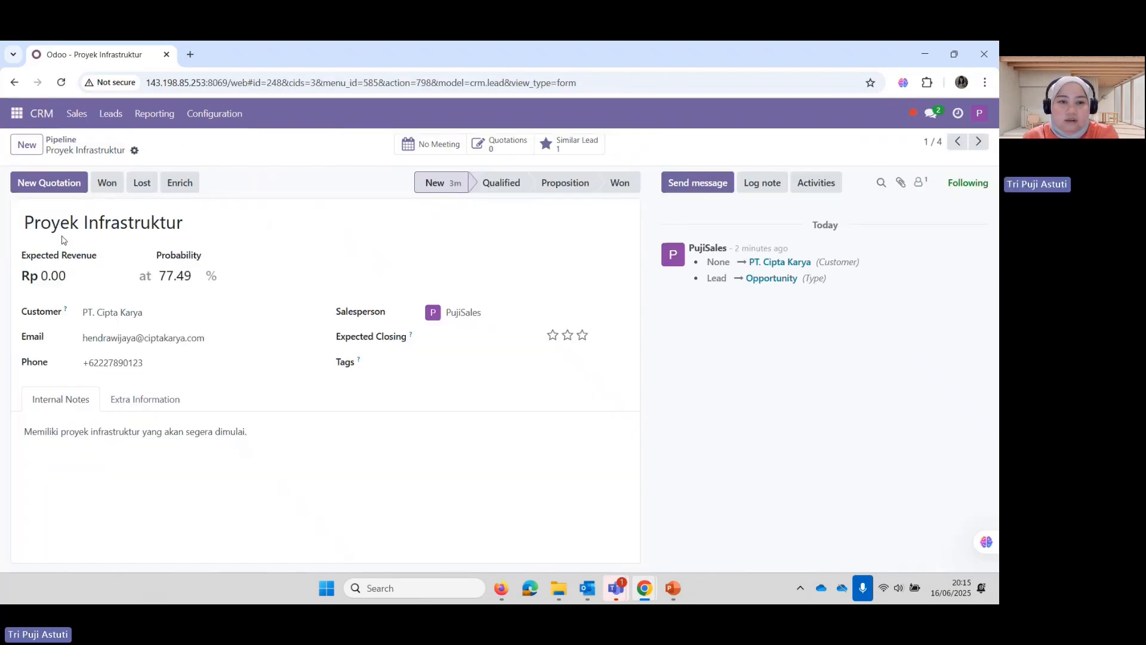
click(78, 277)
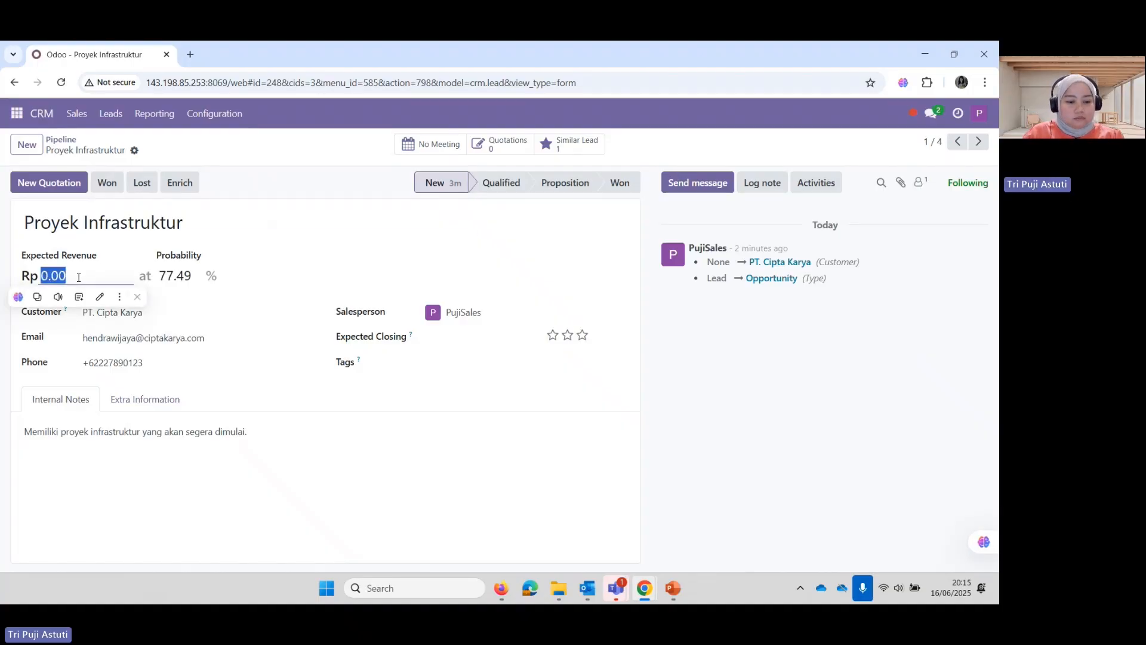
text(200)
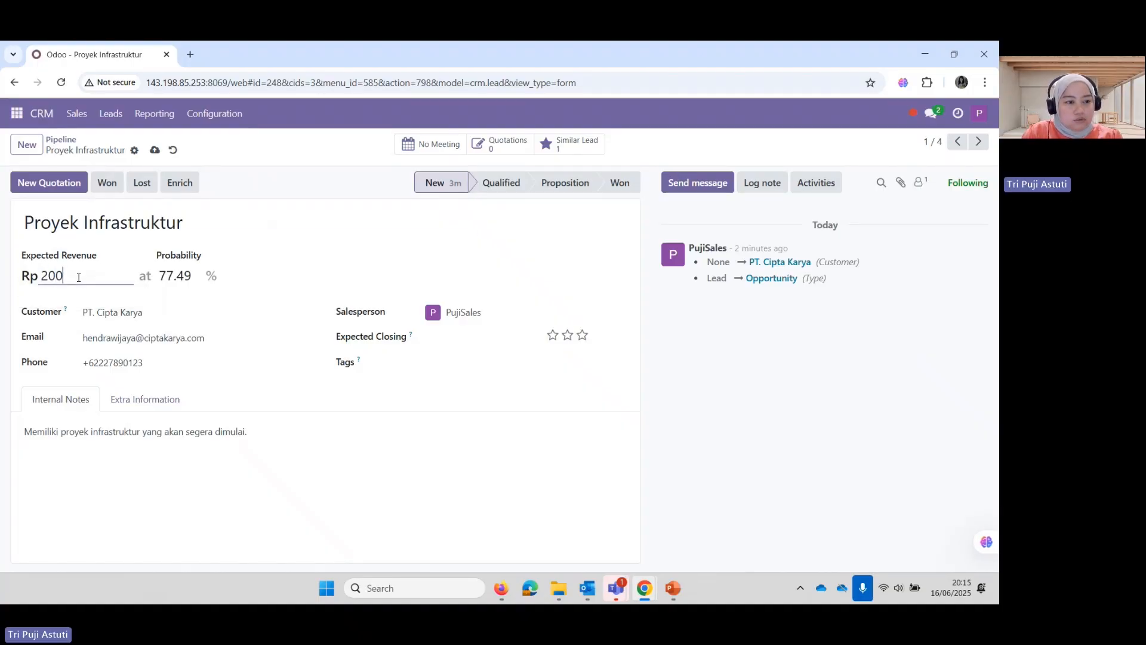
text(0)
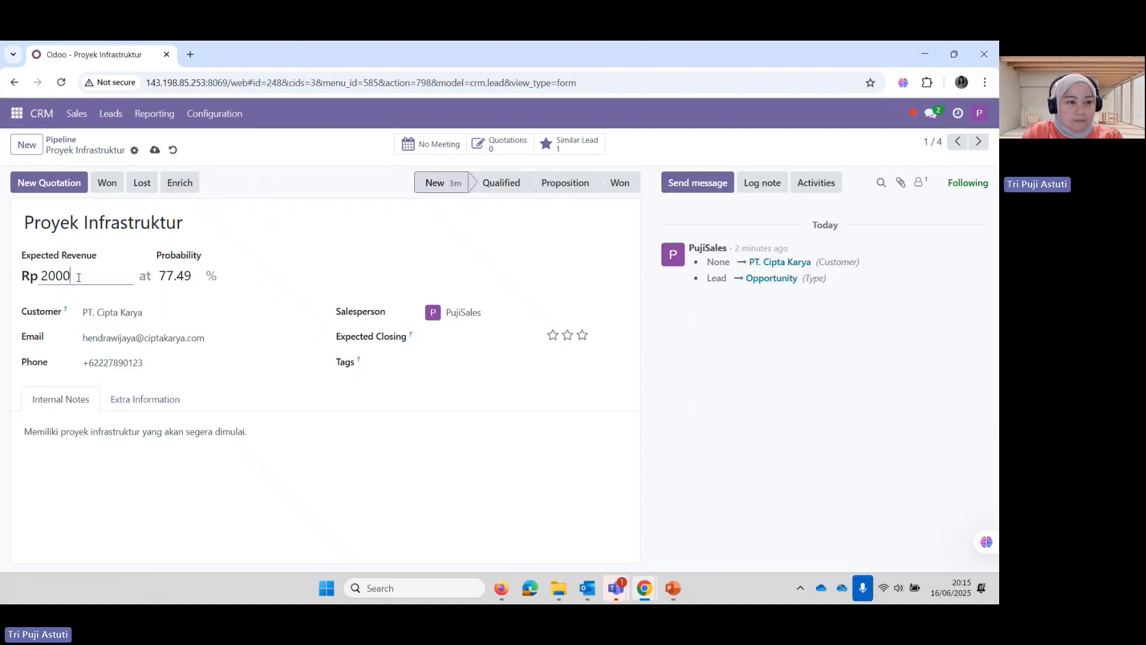
text(00000)
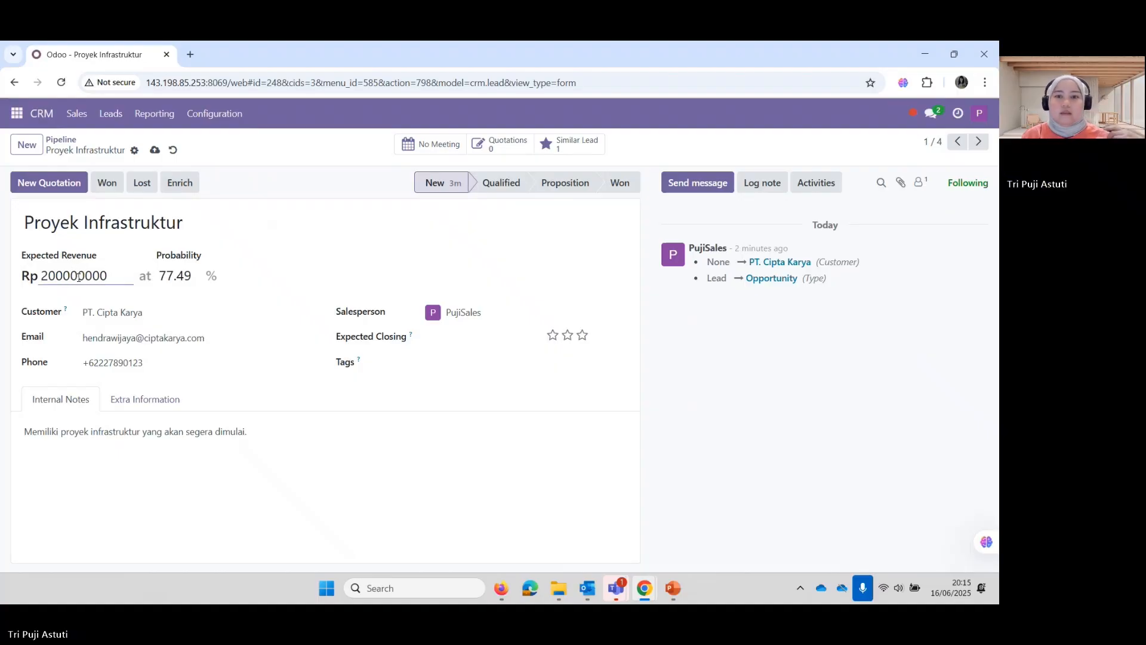
click(718, 361)
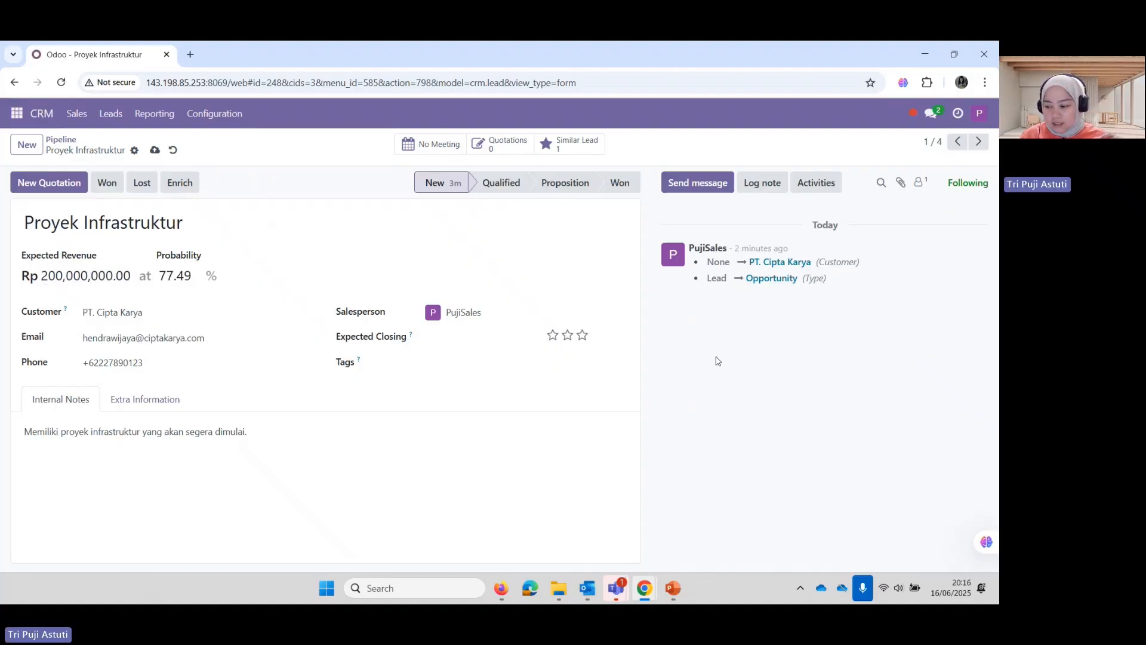
Log a Make Quote activity on Proyek Infrastruktur as already done
click(814, 189)
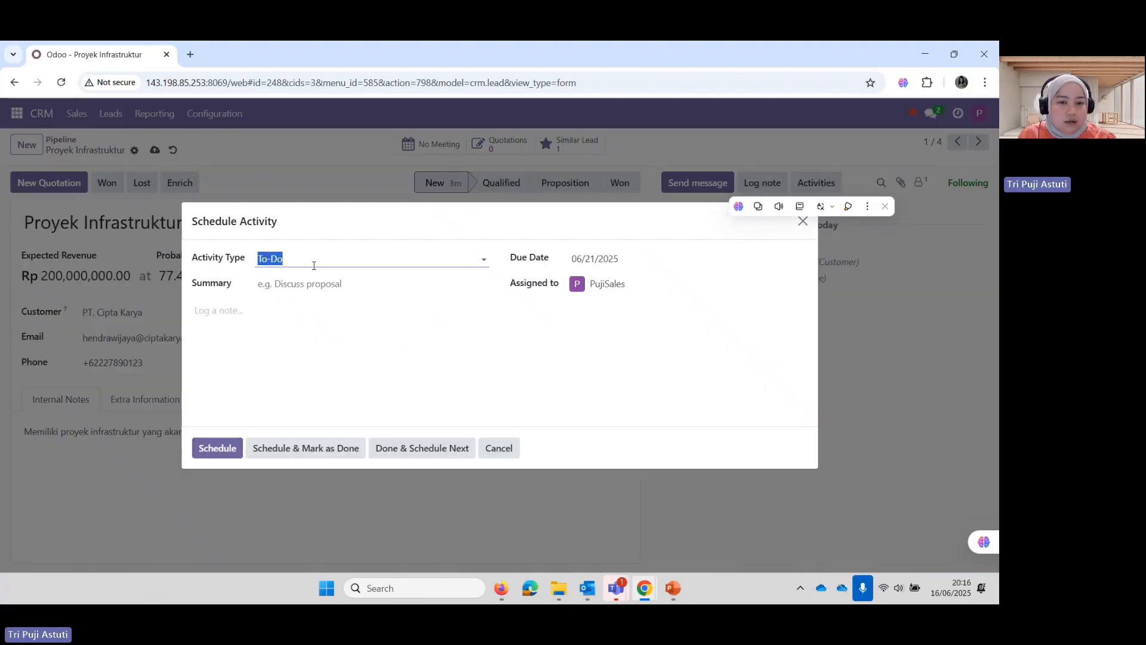
click(487, 261)
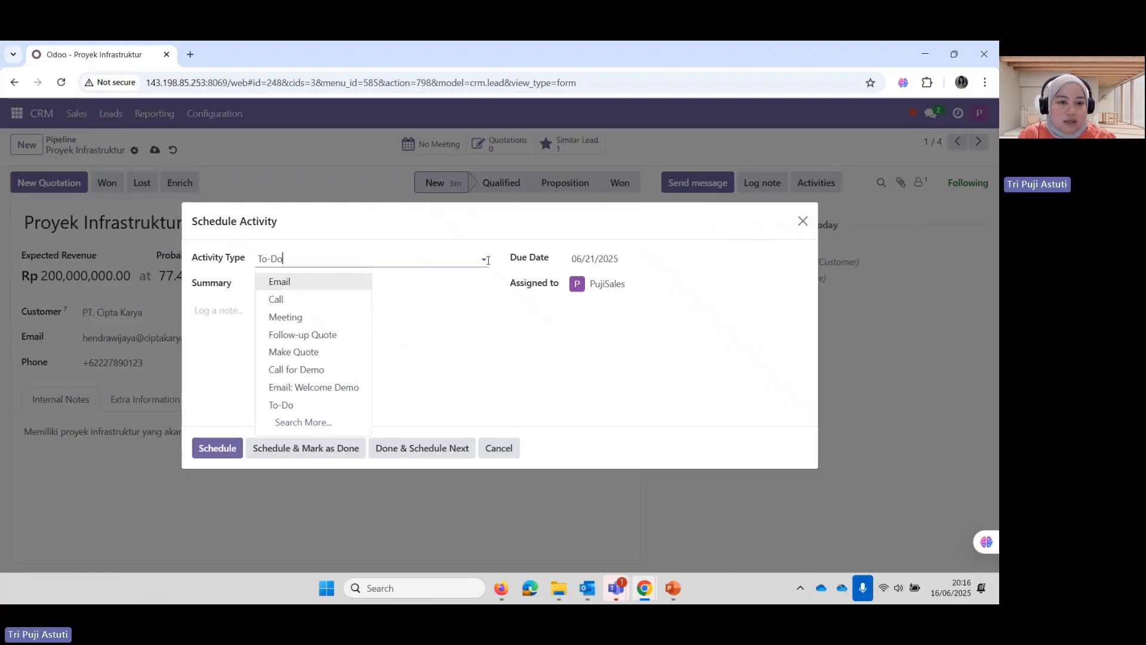
click(296, 348)
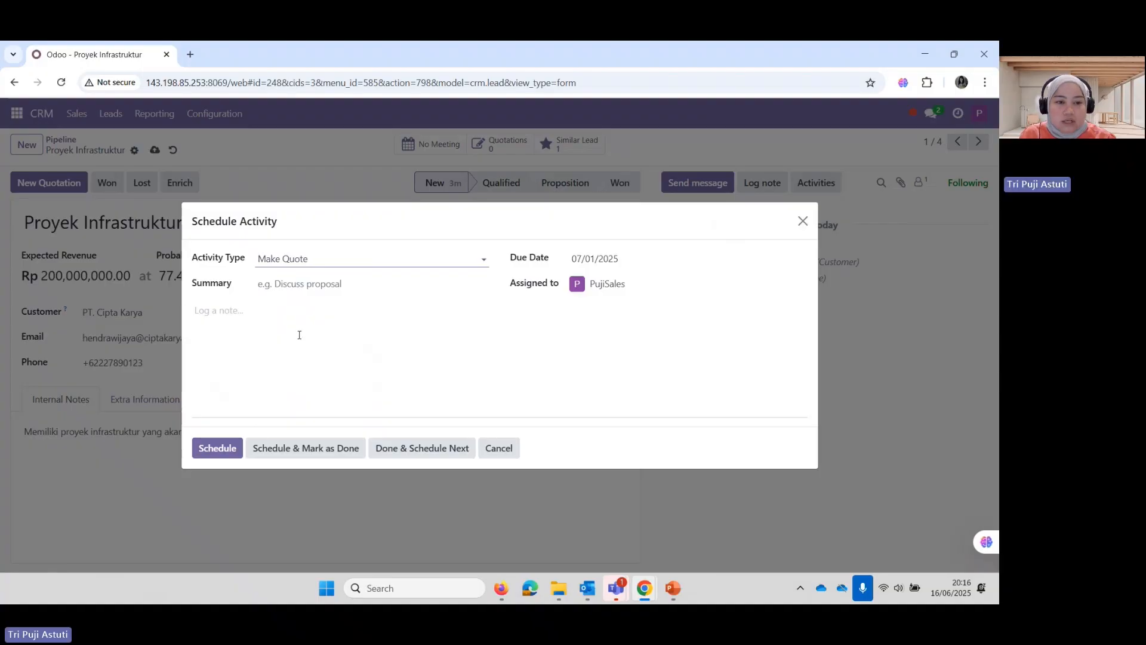
click(324, 452)
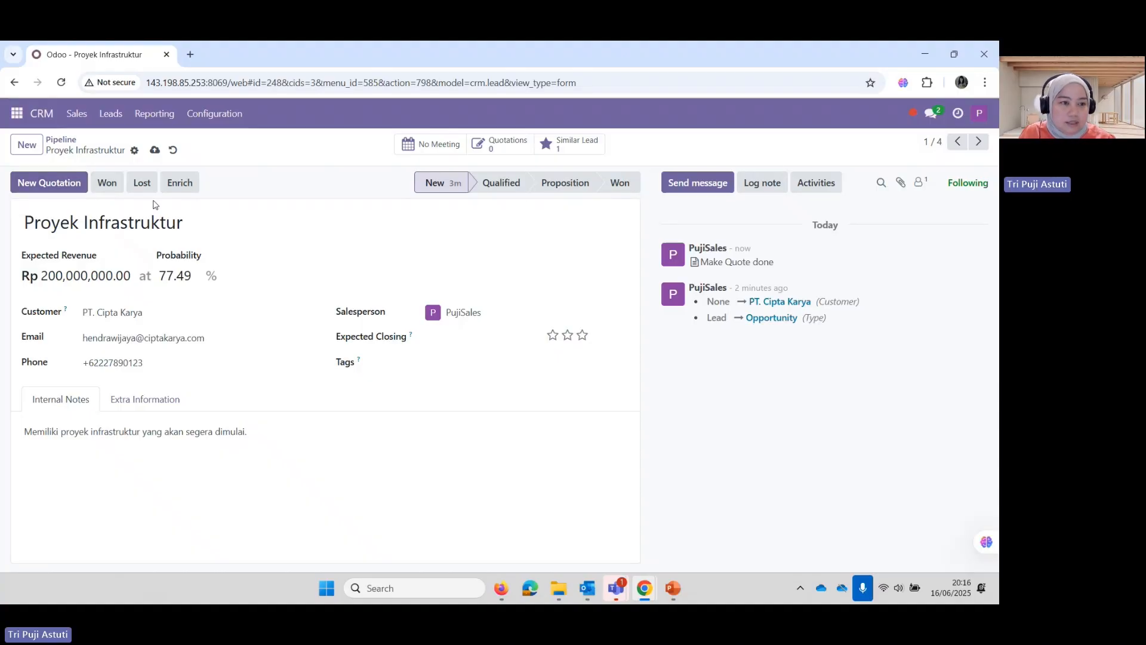
click(72, 191)
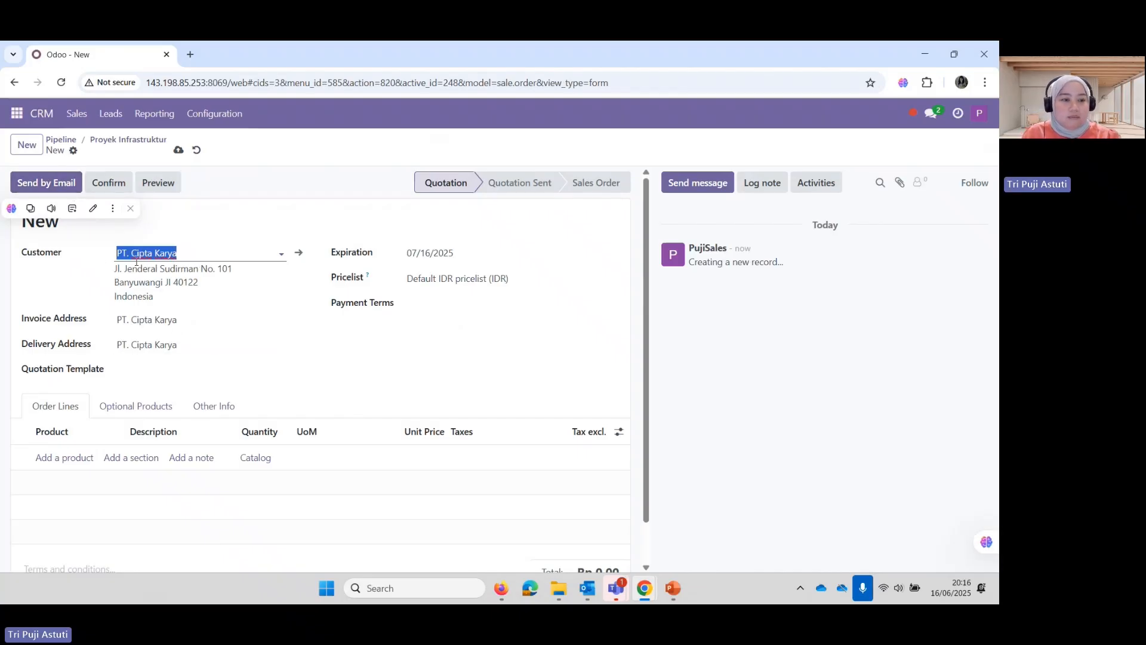
Add a Konstruksi Struktur Baja order line to the new quotation
click(70, 457)
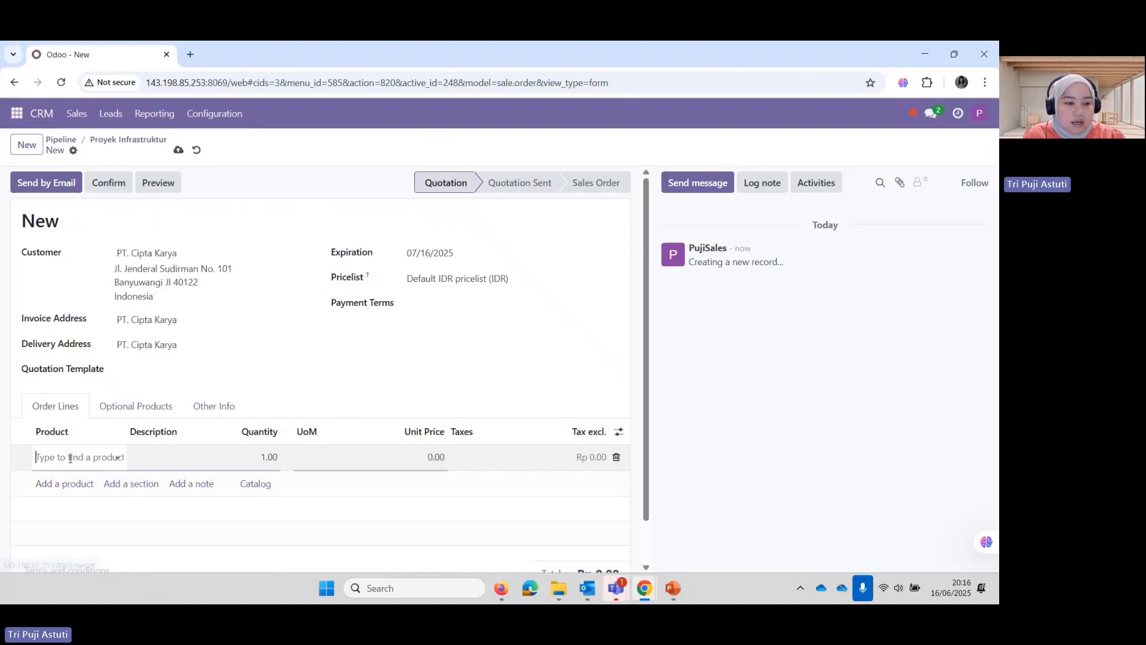
click(70, 457)
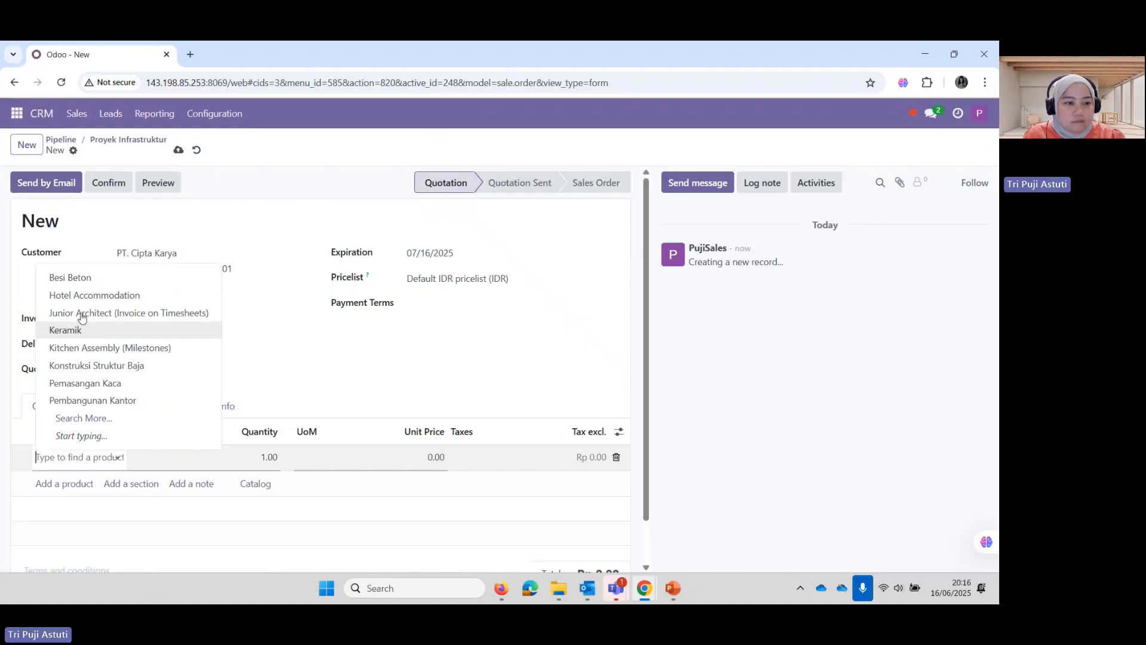
click(68, 365)
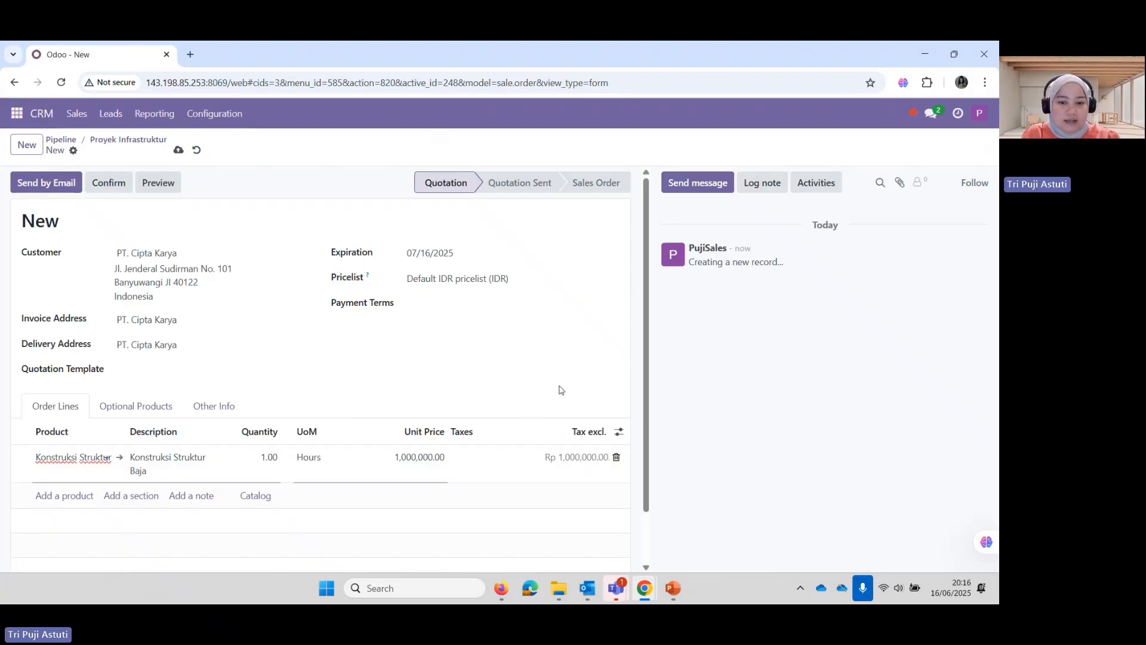
scroll(519, 365, down, 1)
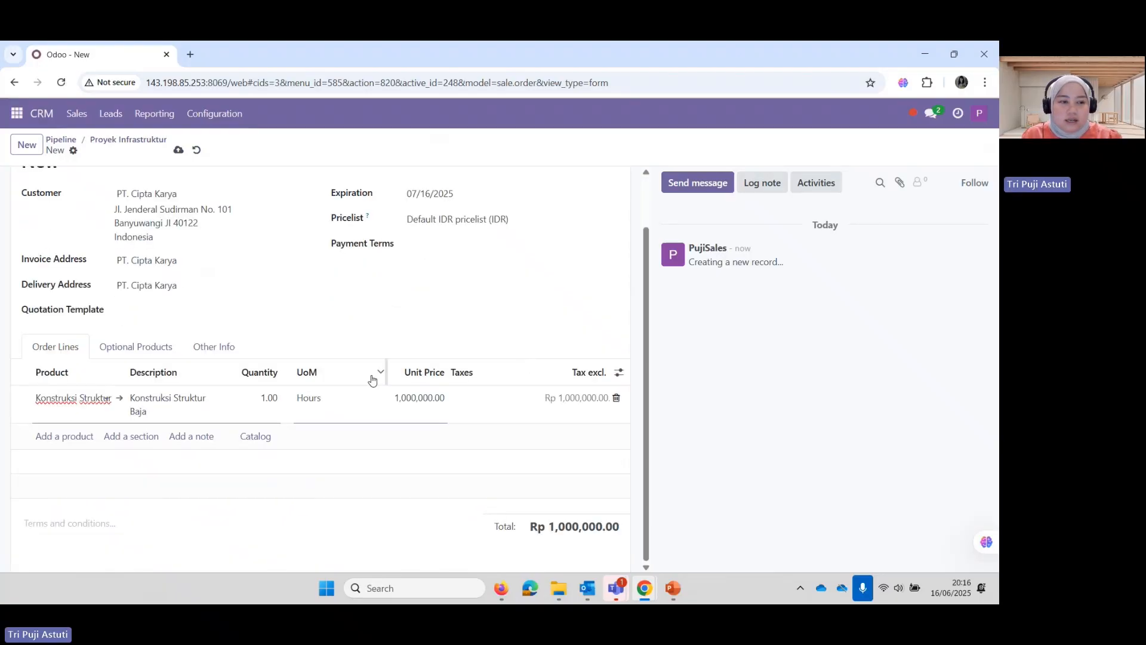
scroll(372, 380, up, 1)
Email quotation S00078 to PT. Cipta Karya and return to the pipeline board
click(43, 186)
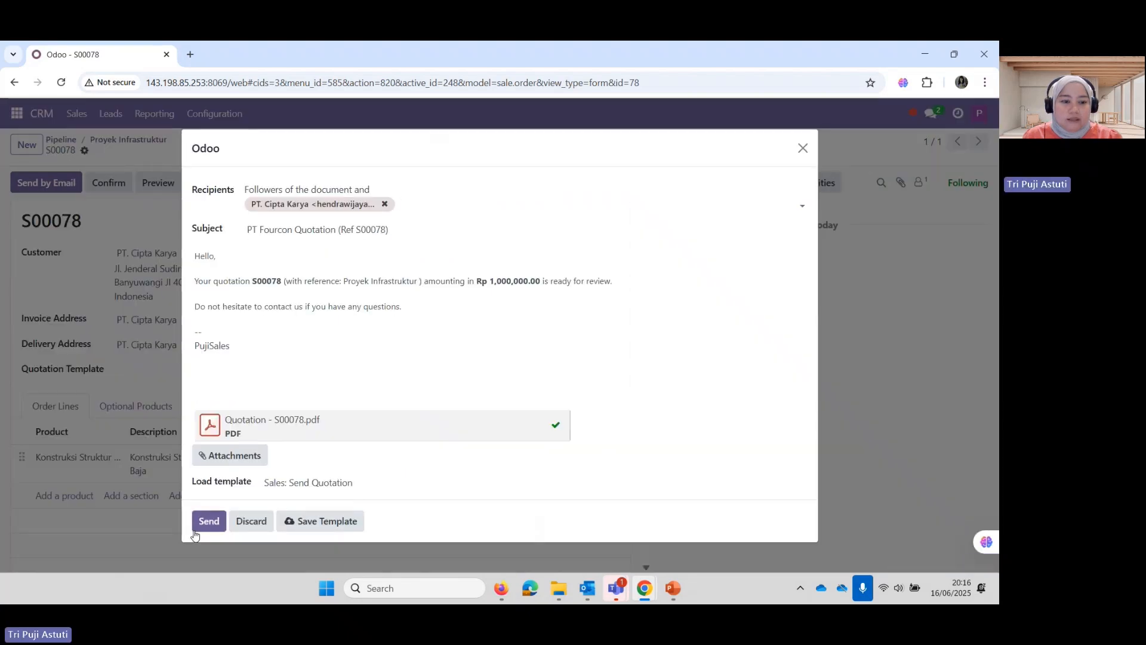
click(203, 524)
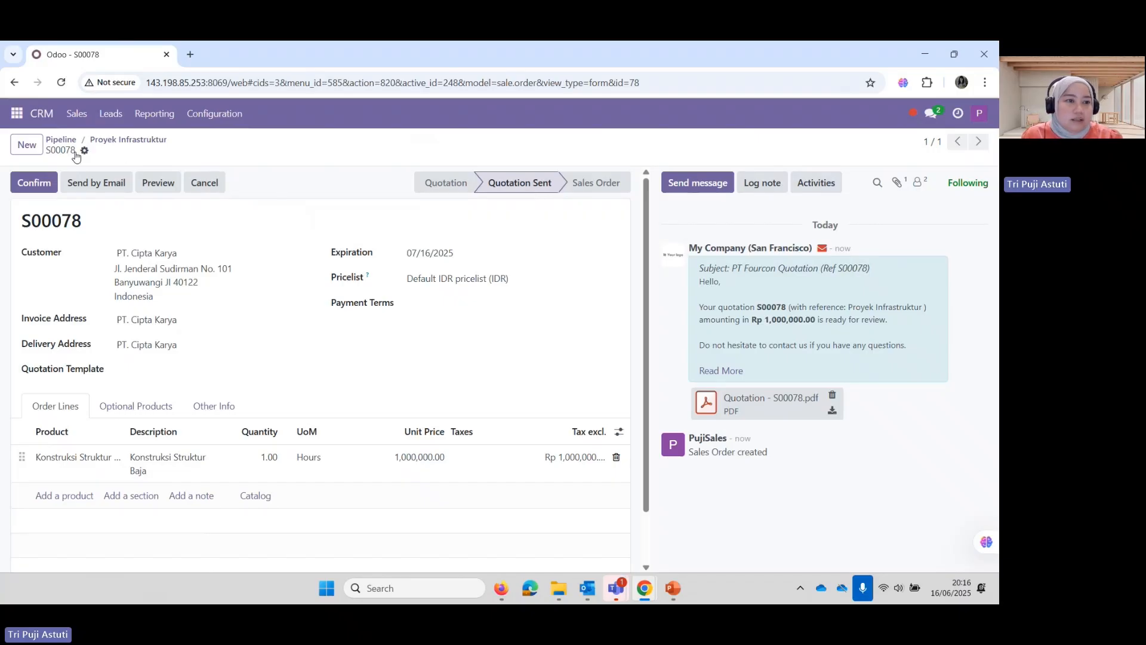
click(60, 141)
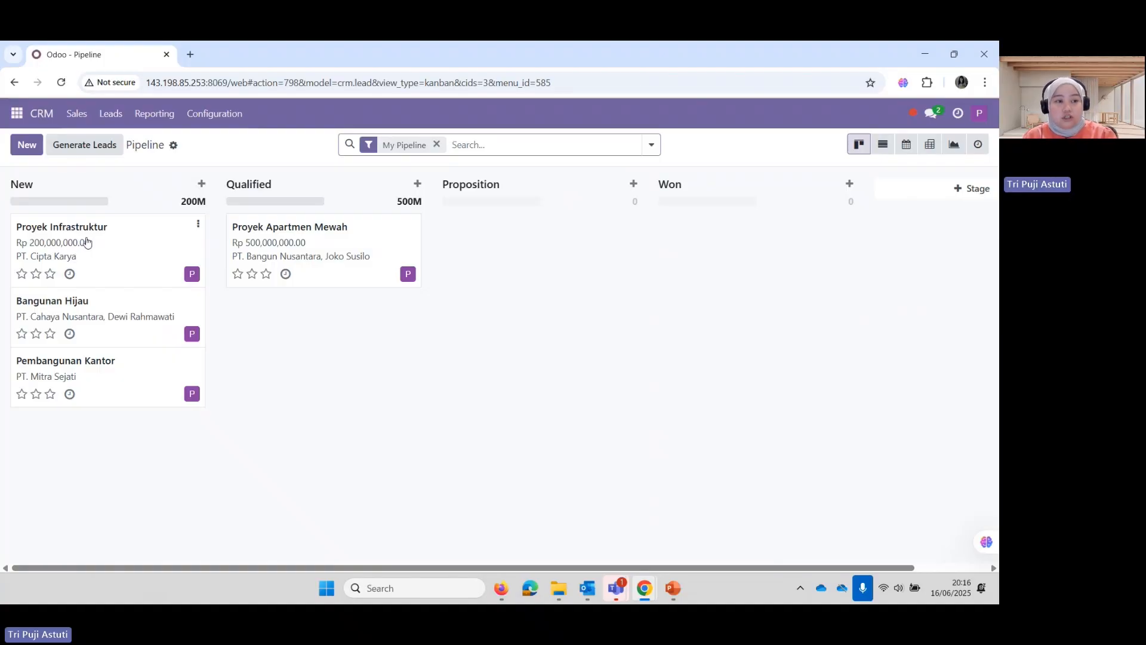
Advance Proyek Infrastruktur to Qualified, then drag its card into the Proposition column
click(87, 241)
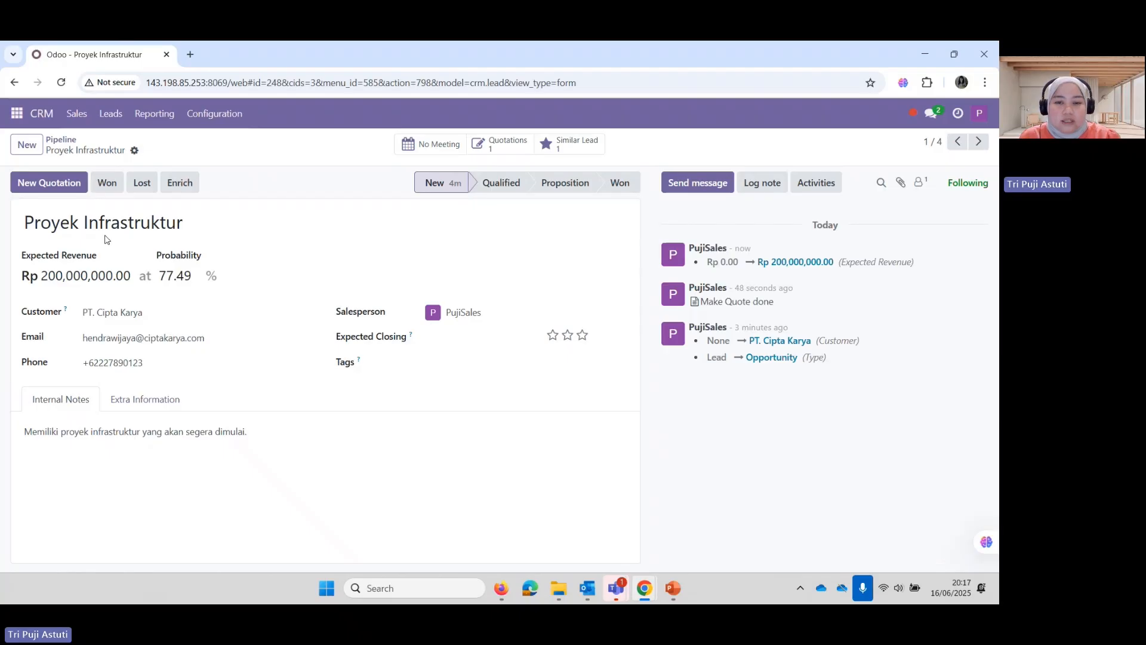
click(504, 185)
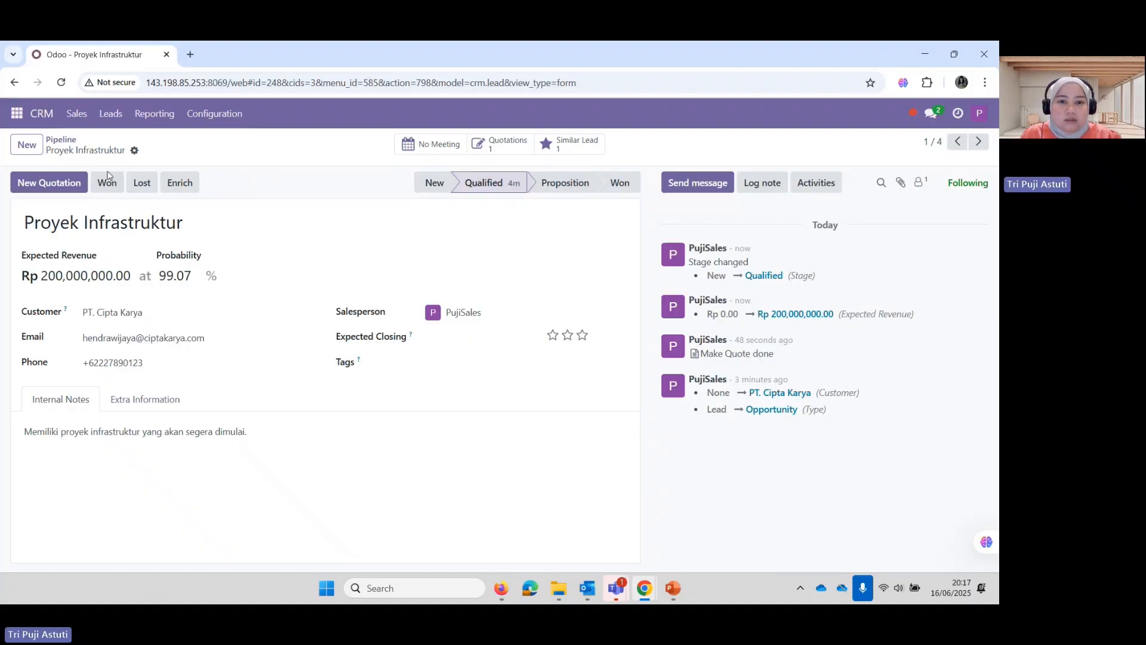
click(63, 140)
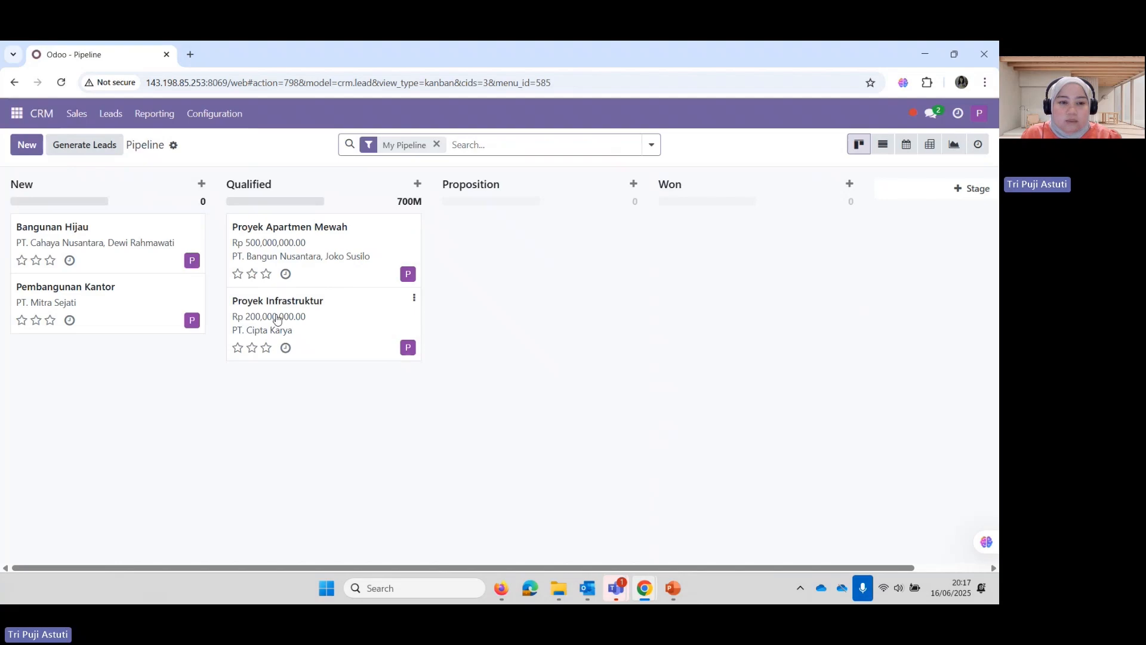
click(297, 317)
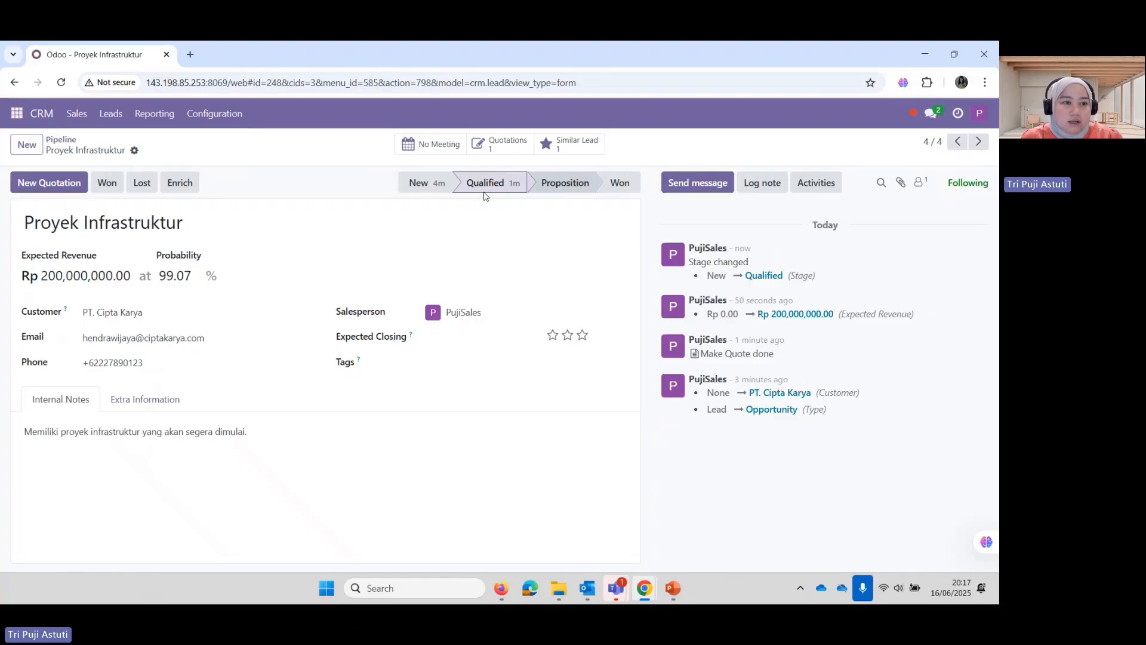
click(66, 147)
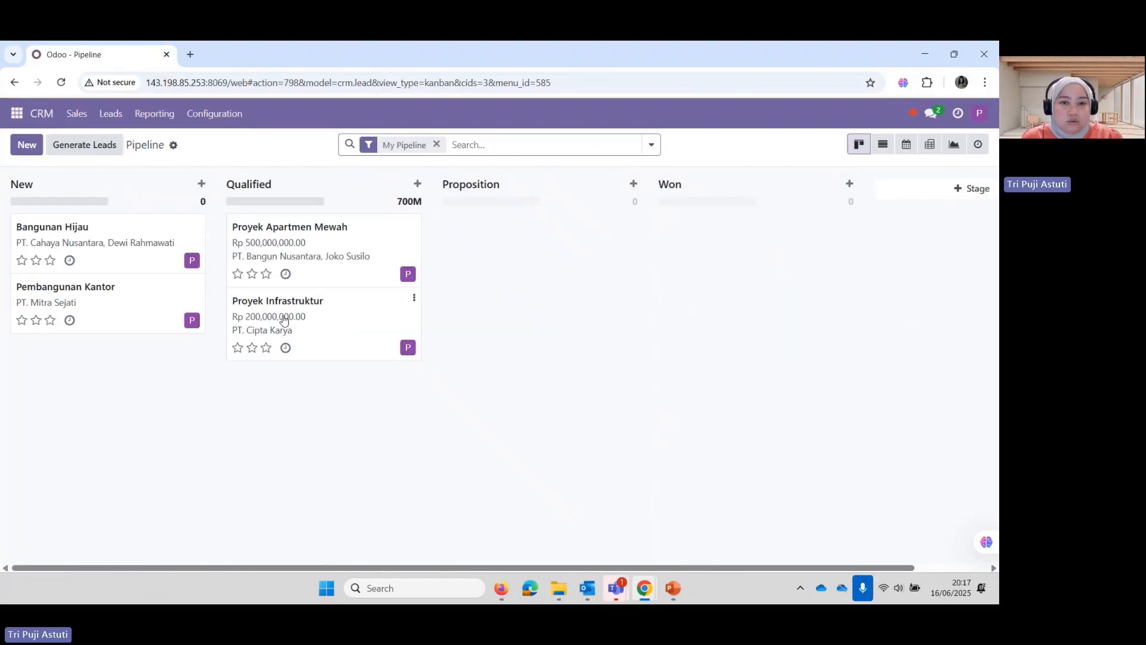
drag(286, 320, 481, 260)
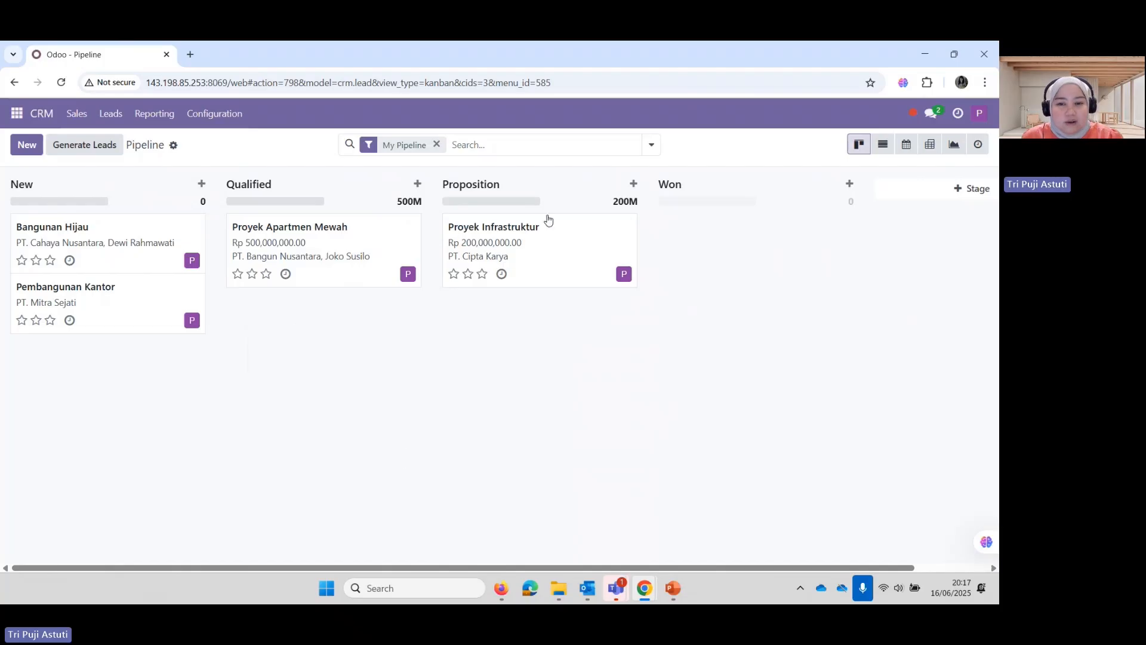
Mark Proyek Infrastruktur as Won and return to the pipeline board
click(481, 238)
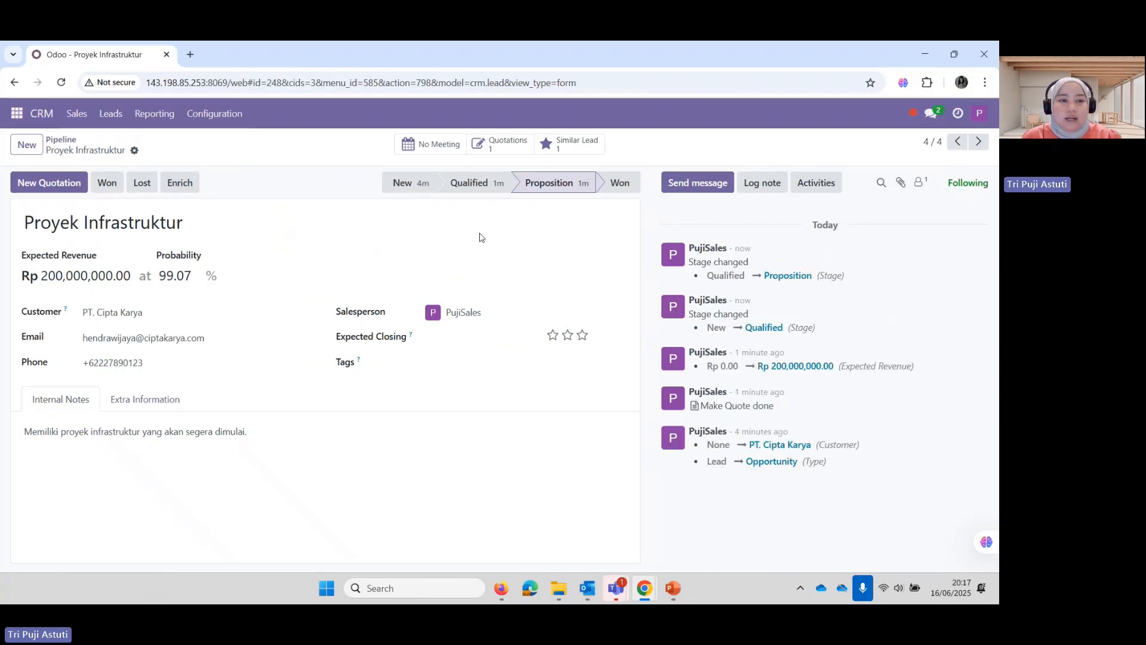
click(107, 190)
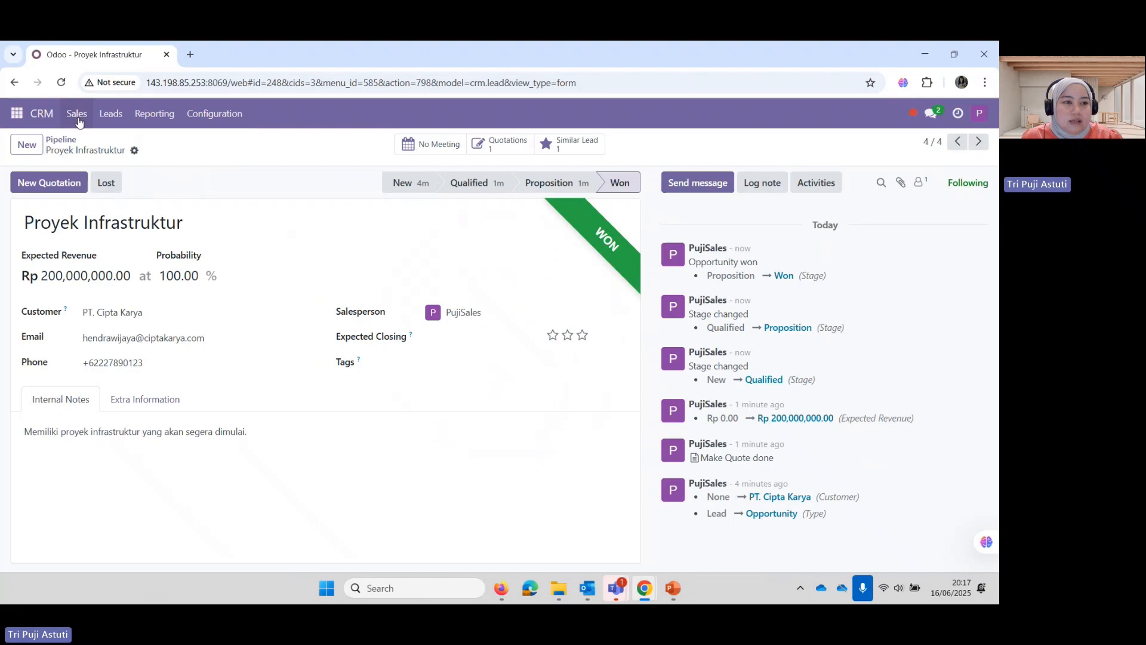
click(68, 140)
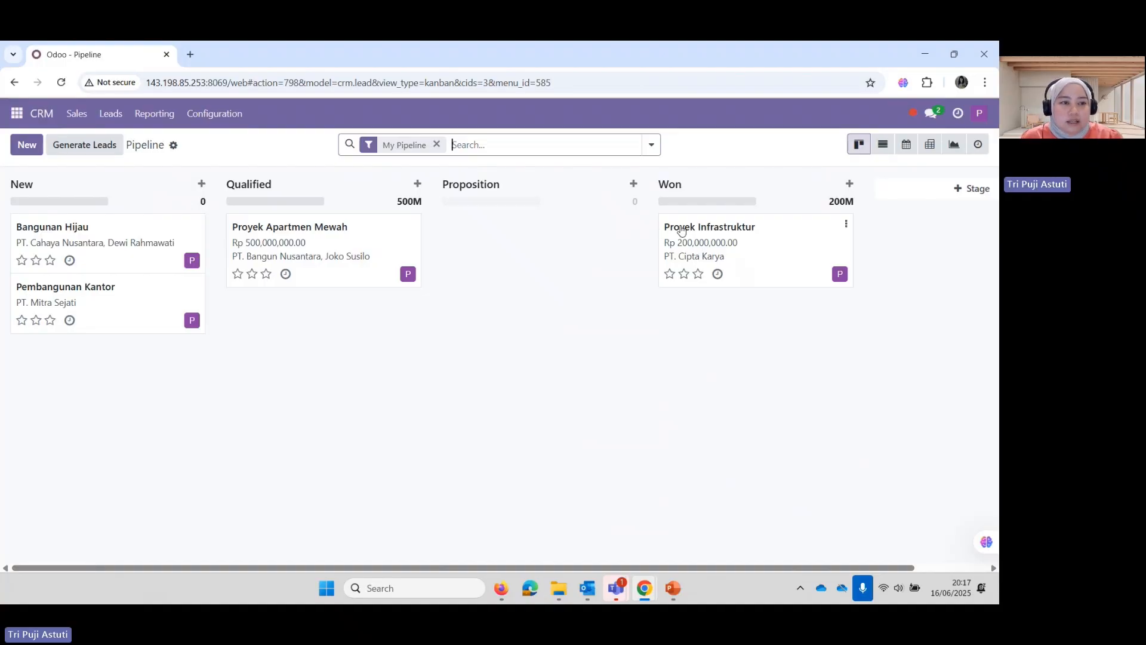
click(70, 117)
Open S00078 from My Quotations and confirm it as a sales order
click(81, 178)
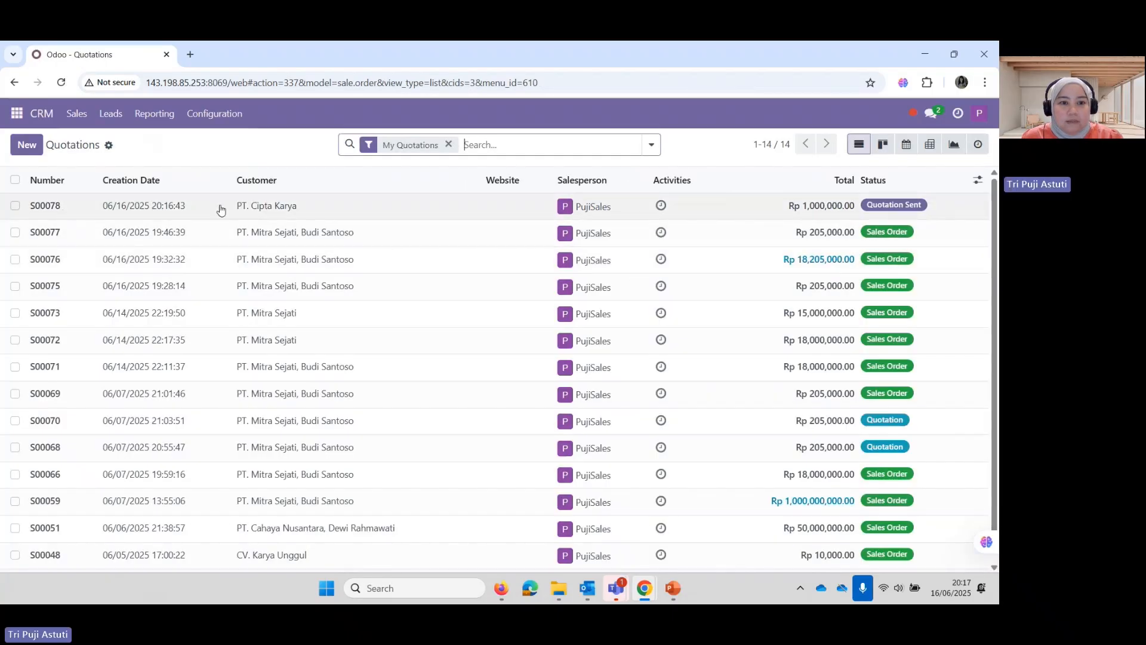
click(46, 211)
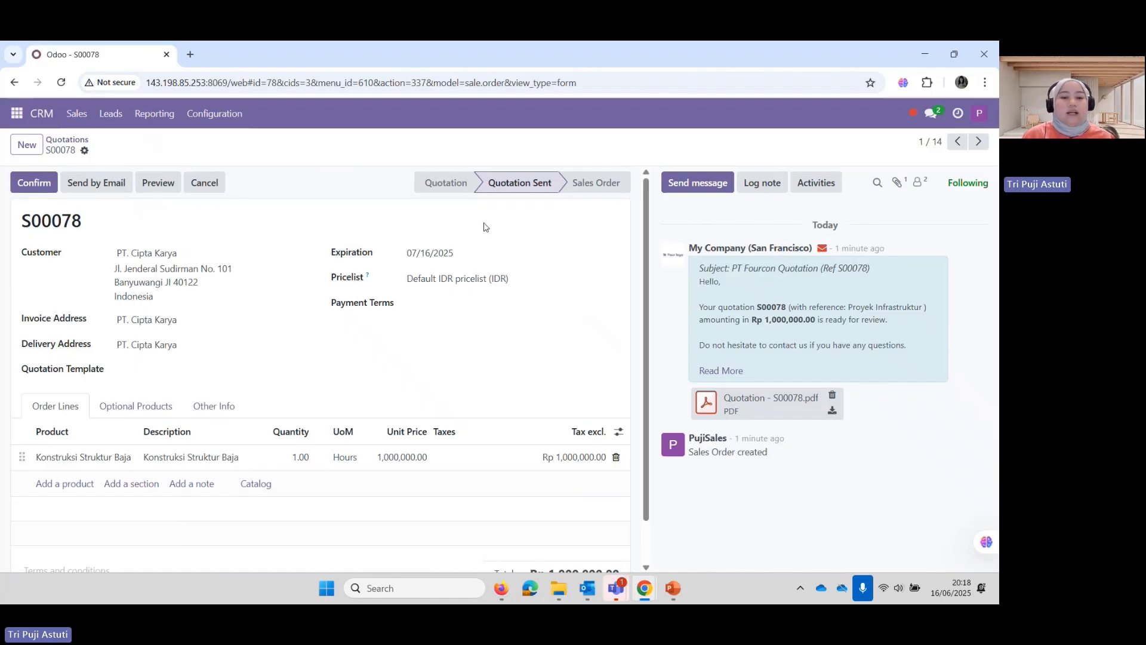
click(49, 191)
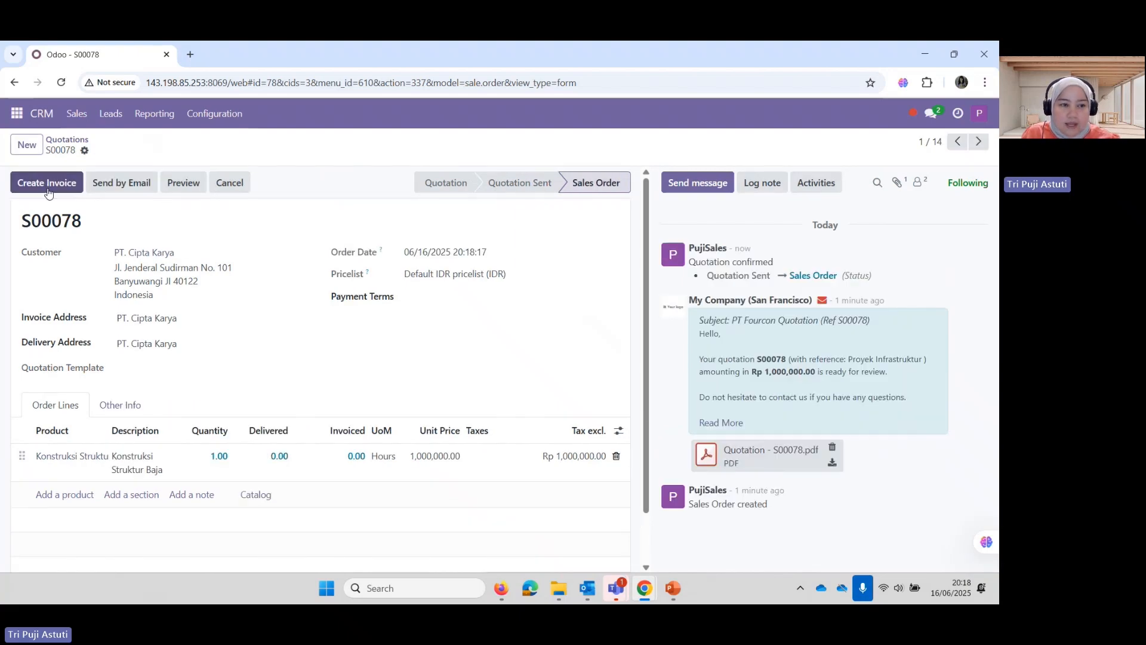